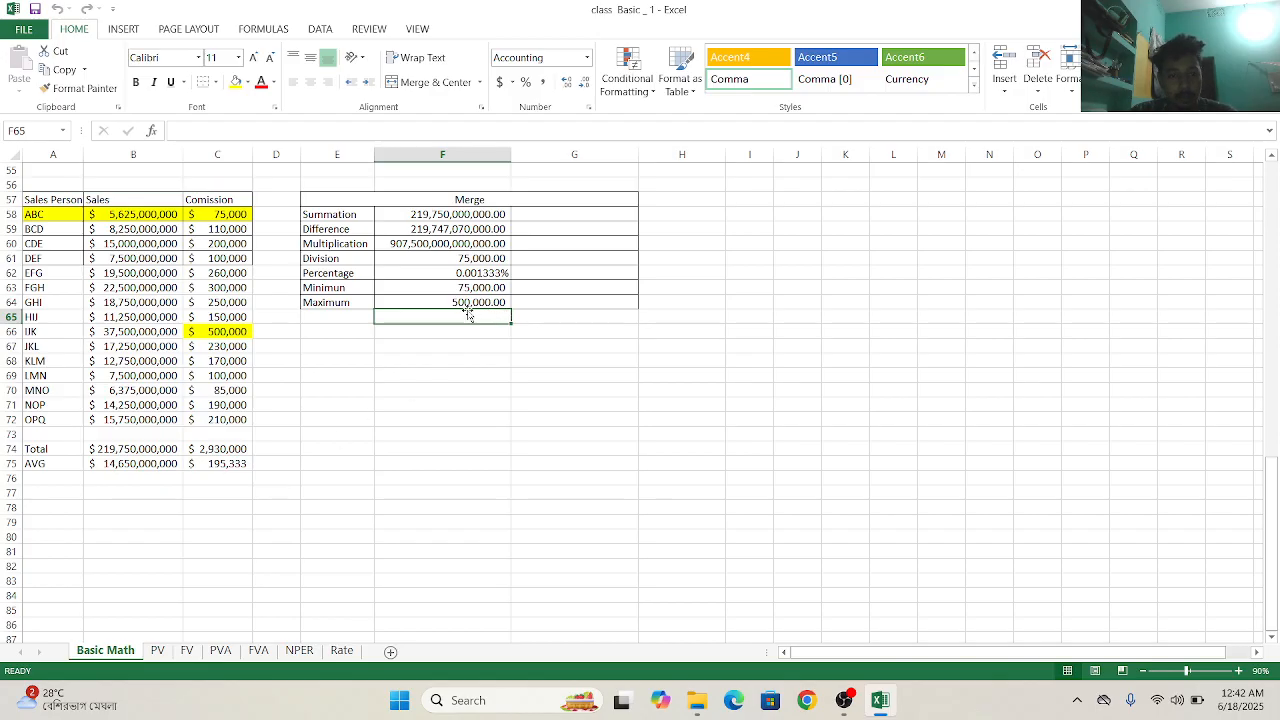
- Calculate the Summation in G58 by adding all salespeople's sales with =SUM(B58:B72)
click(570, 226)
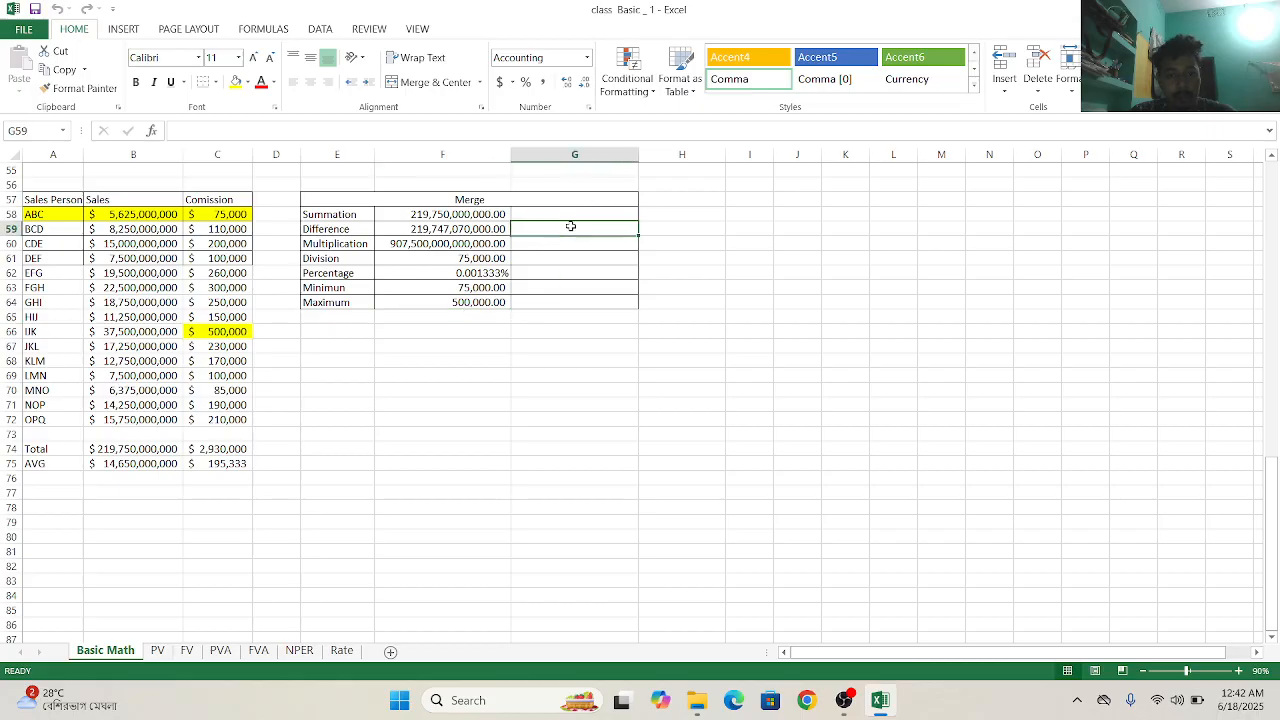
click(542, 211)
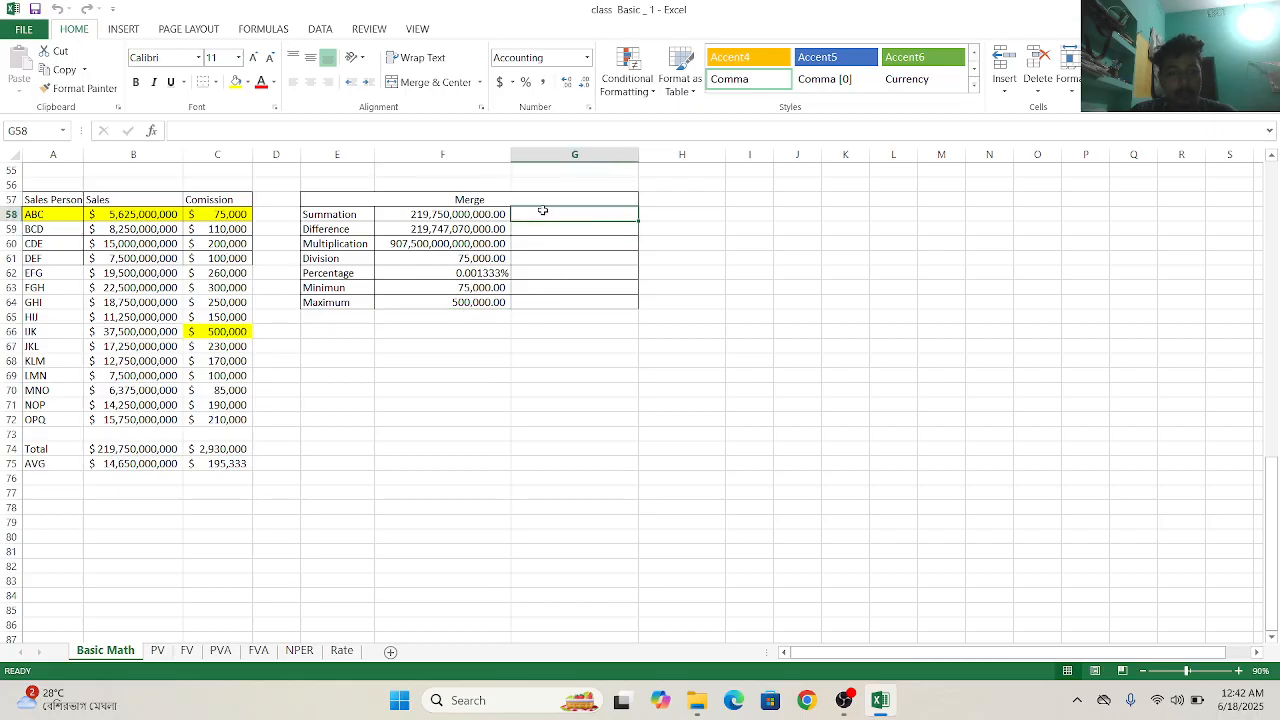
ctrl+scroll(542, 210, up, 4)
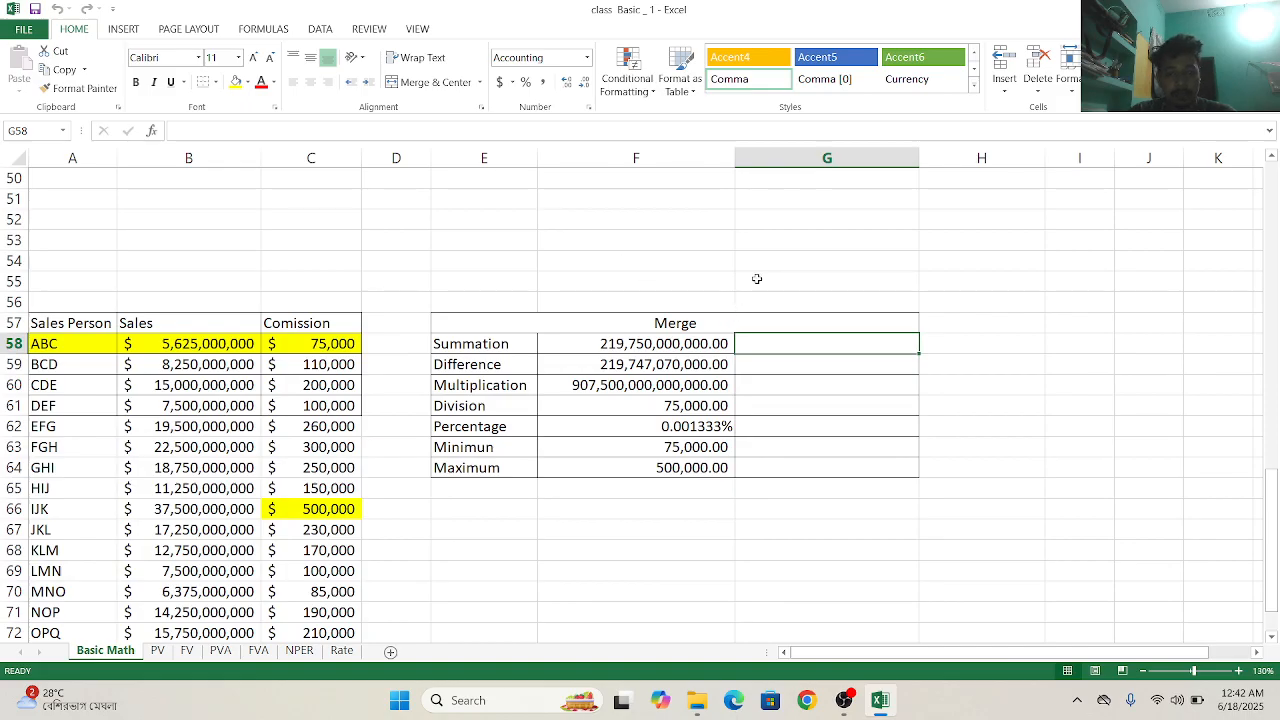
ctrl+scroll(757, 279, down, 3)
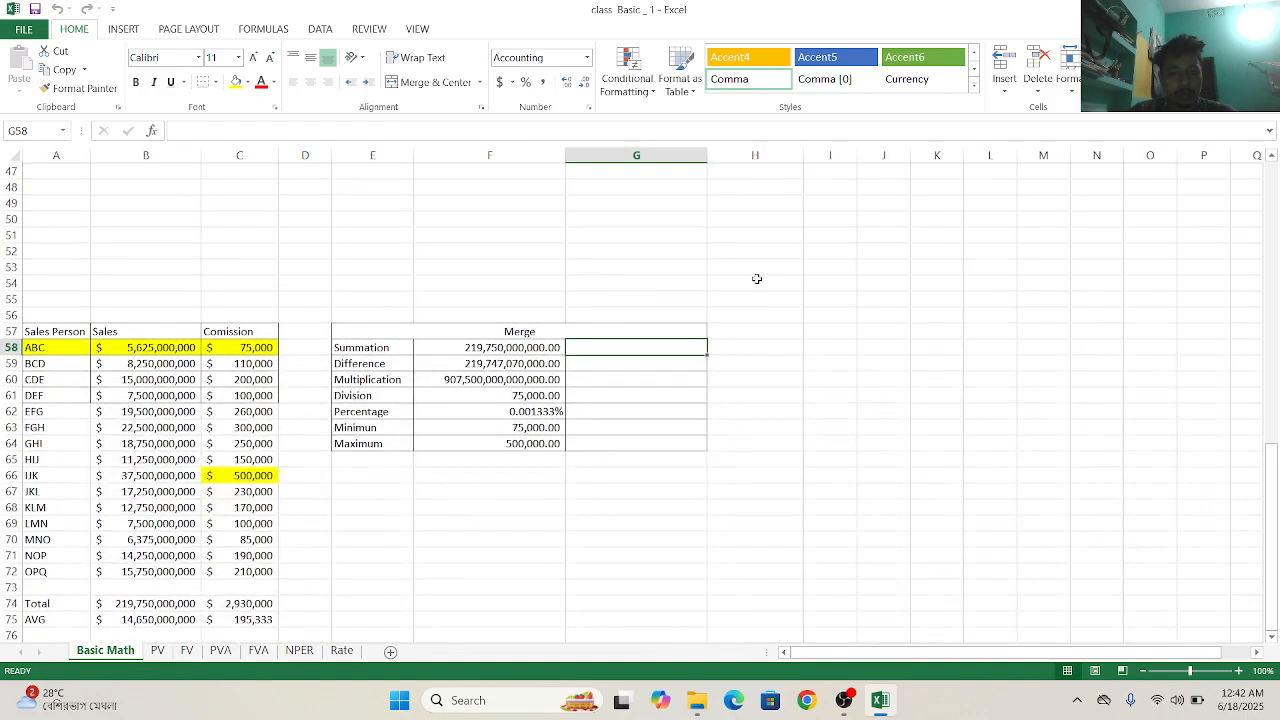
scroll(757, 279, down, 3)
scroll(757, 279, up, 1)
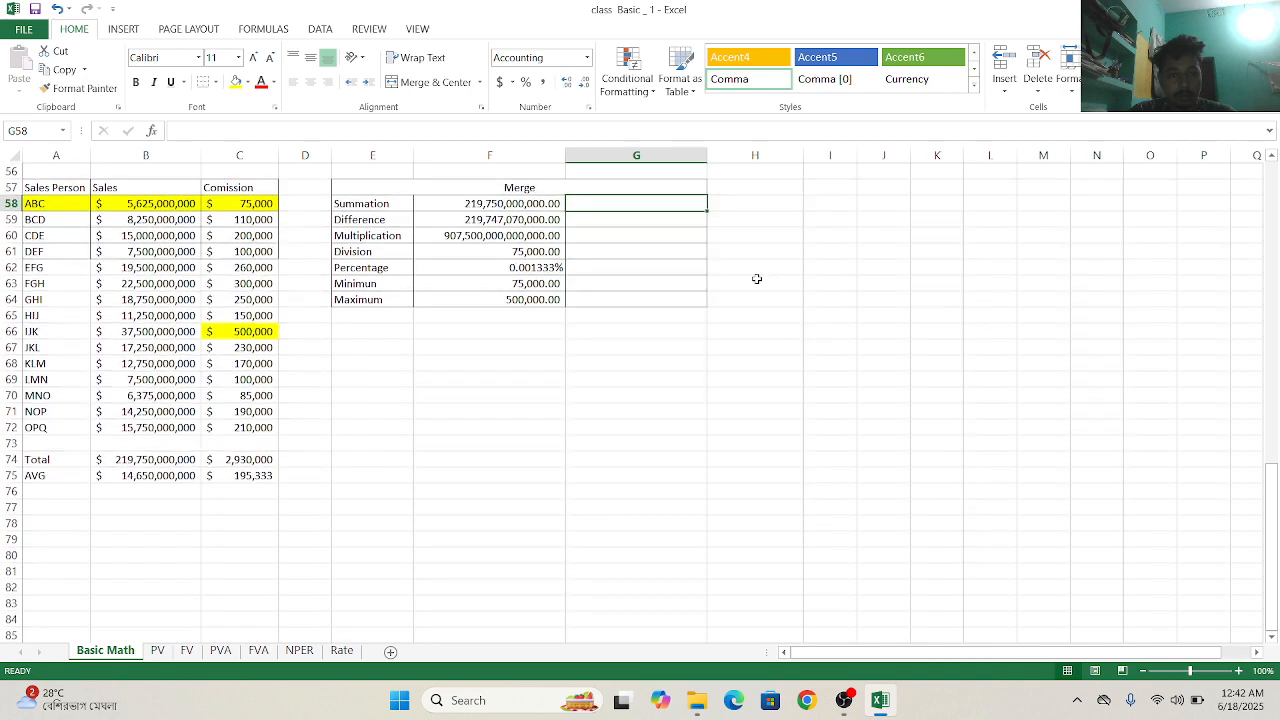
ctrl+scroll(757, 279, up, 1)
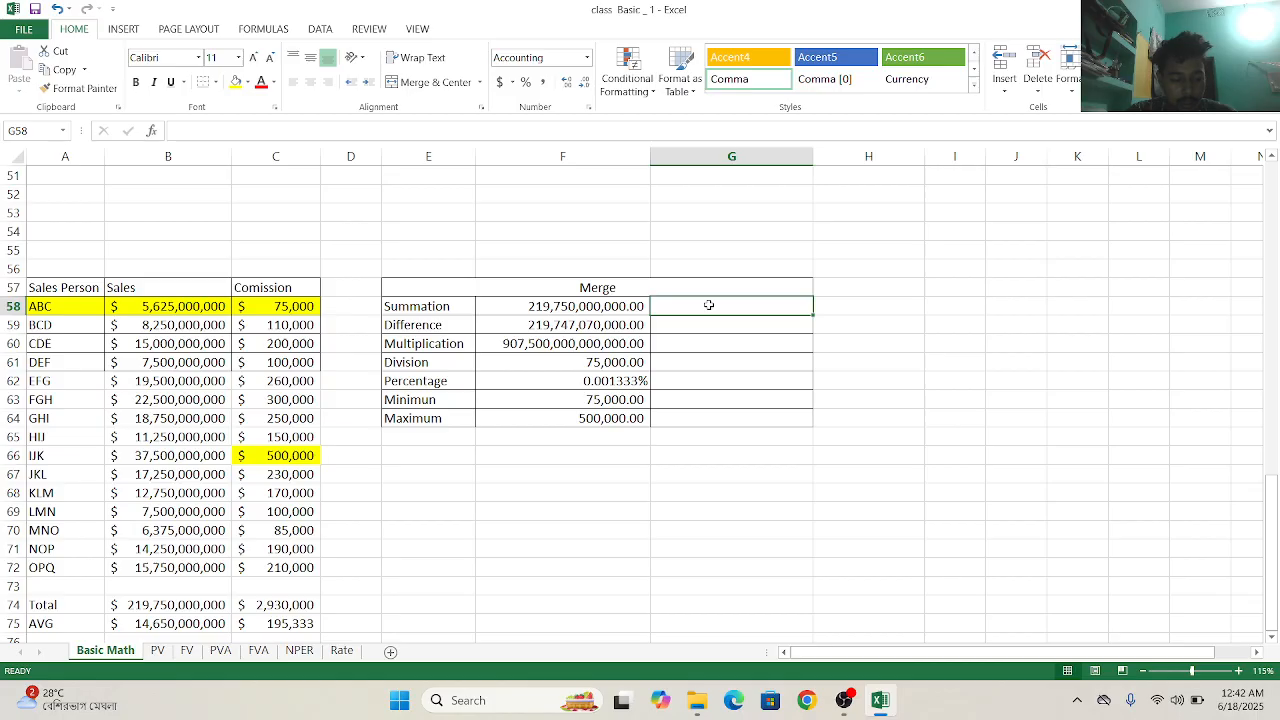
text(=)
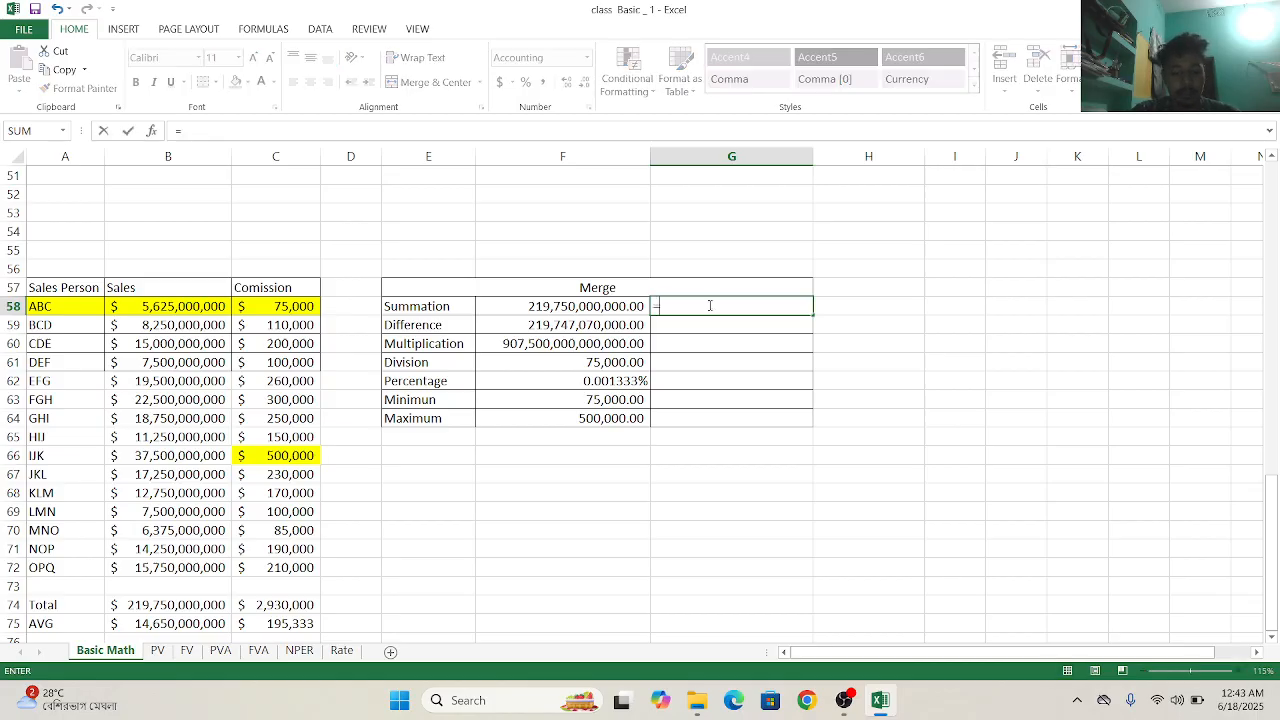
text(sum)
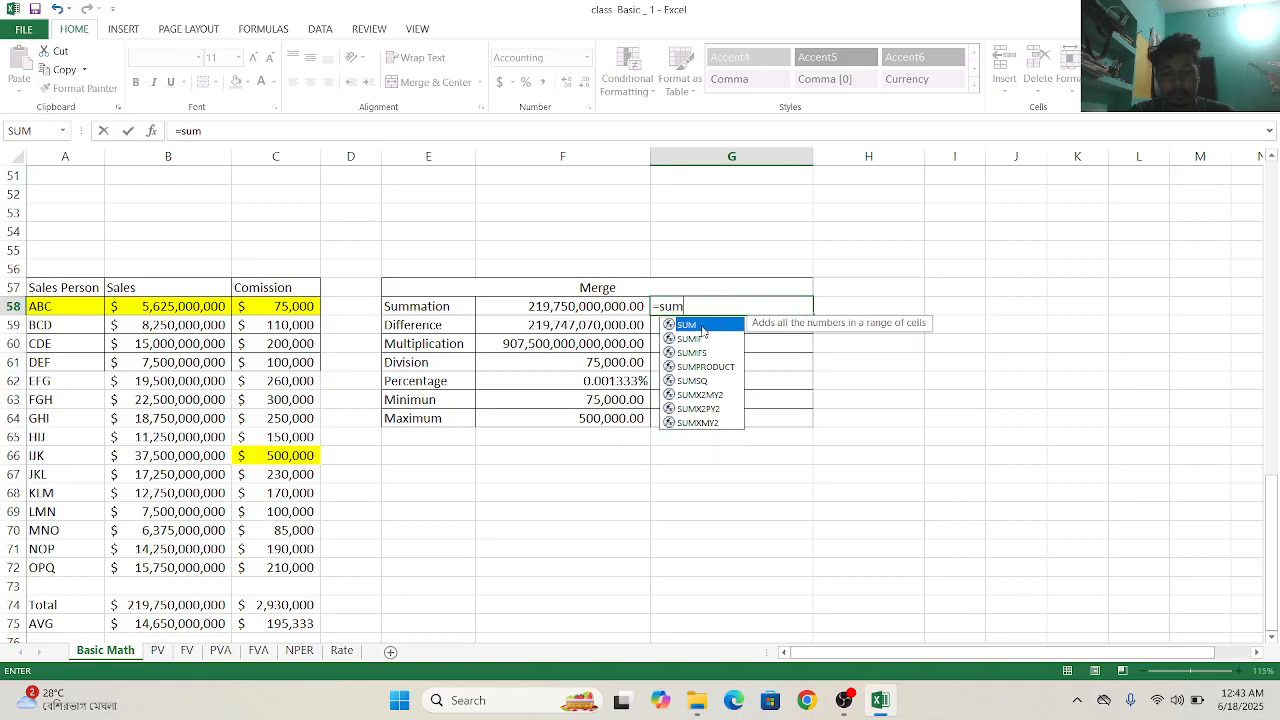
text(()
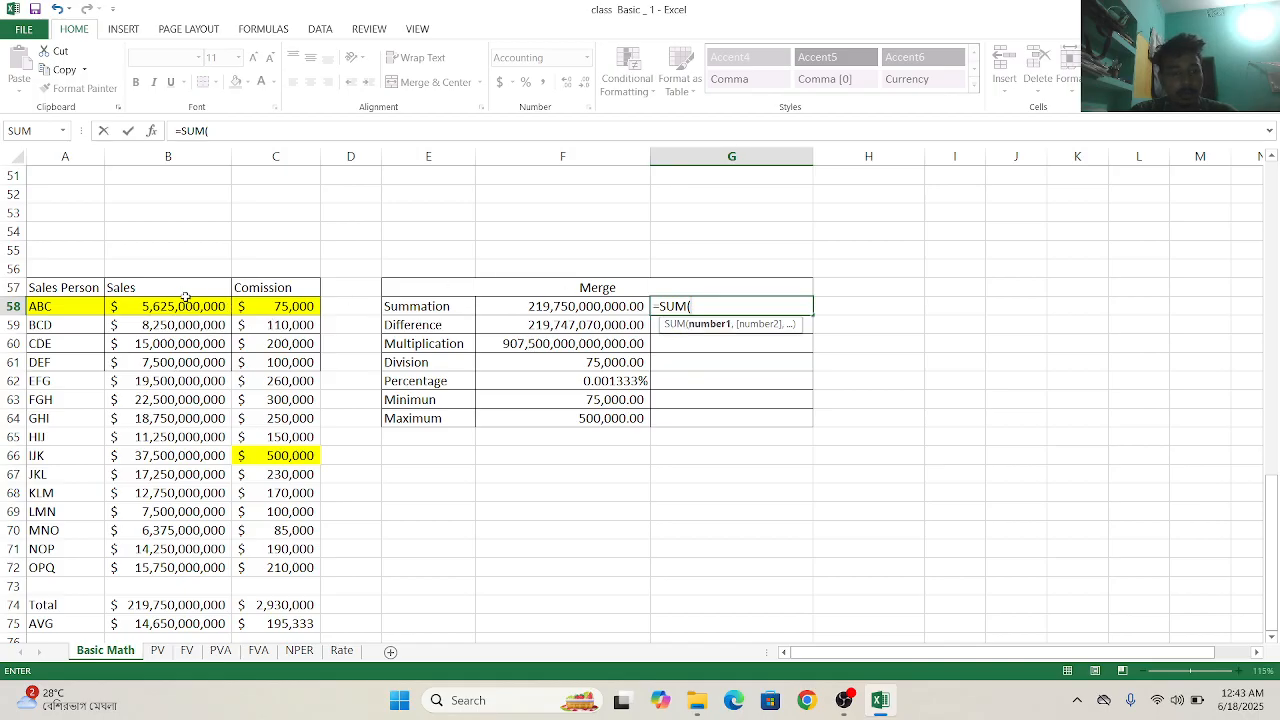
drag(186, 302, 207, 567)
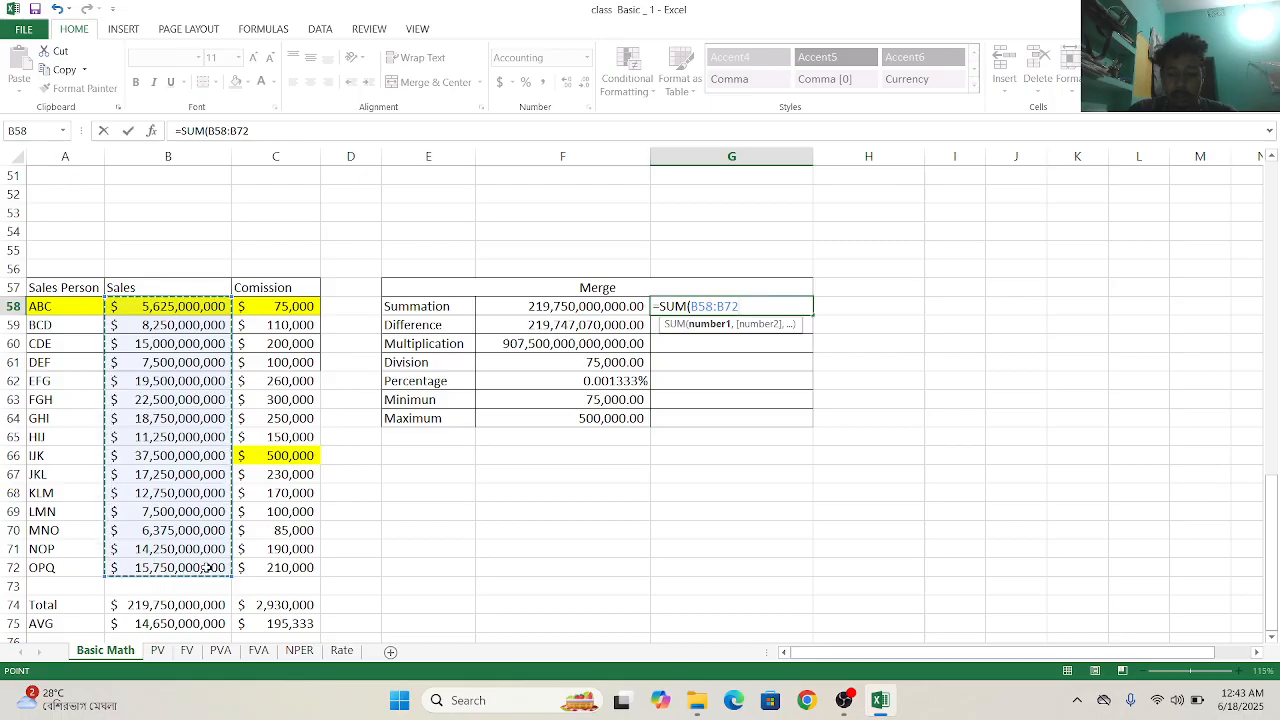
text())
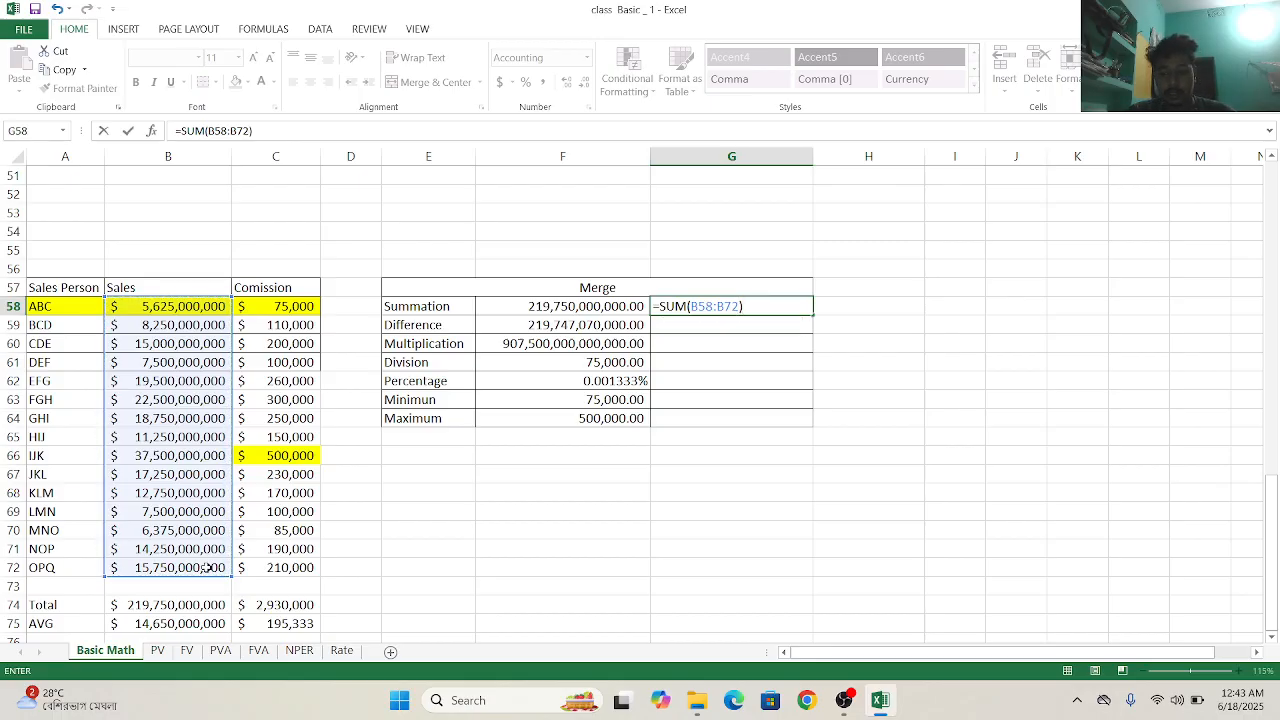
key(Return)
- Calculate the Difference in G59 from the total sales and total commission with =PRODUCT(B74-C74)
scroll(207, 567, down, 1)
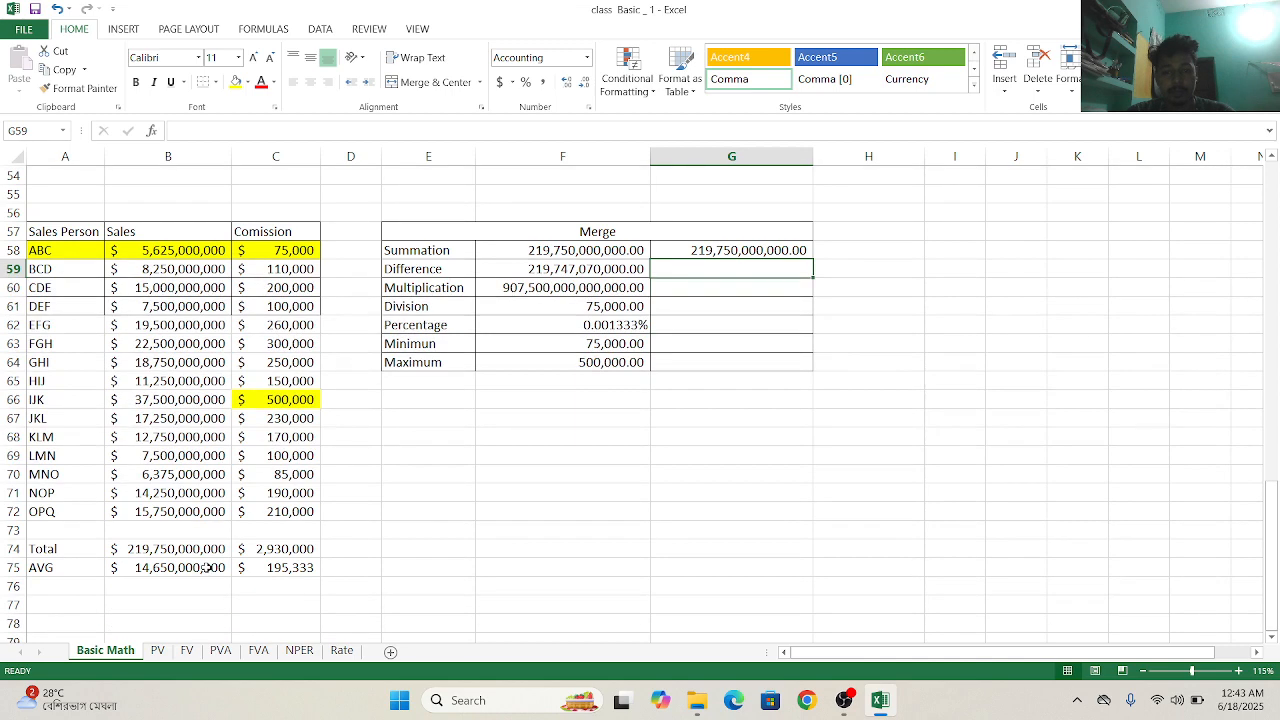
scroll(207, 567, down, 1)
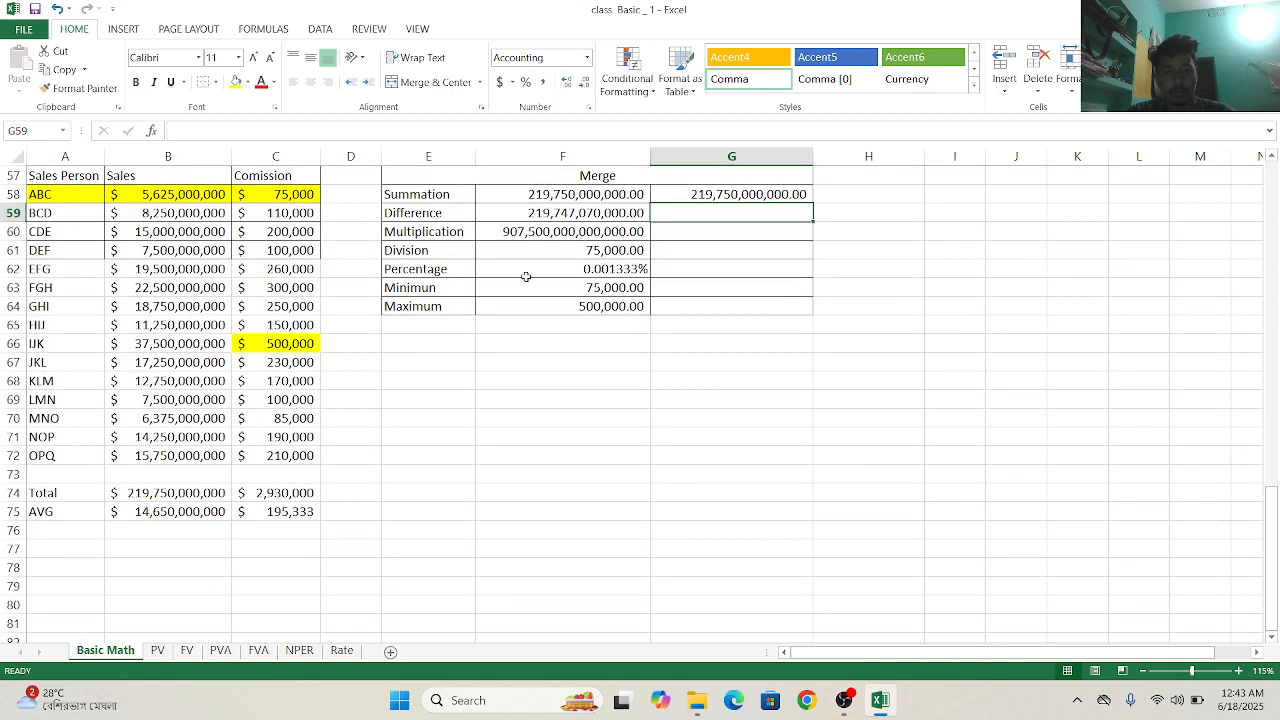
double_click(666, 209)
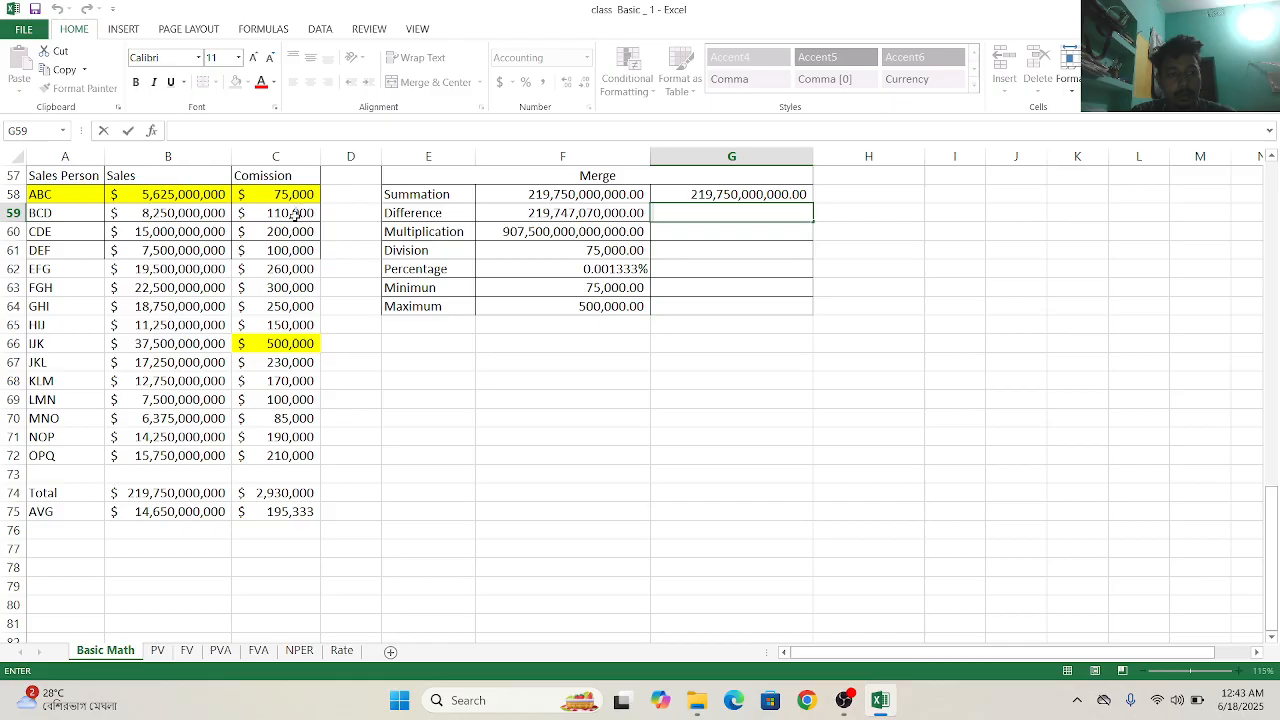
click(295, 216)
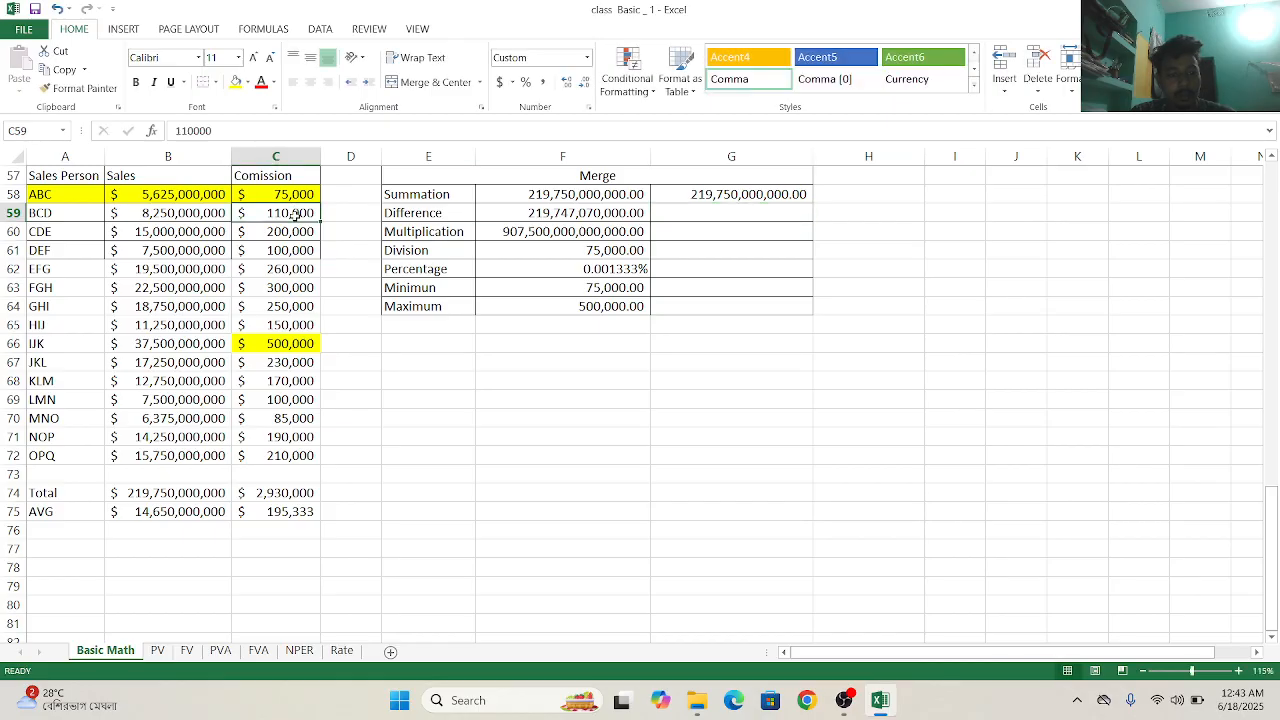
click(670, 216)
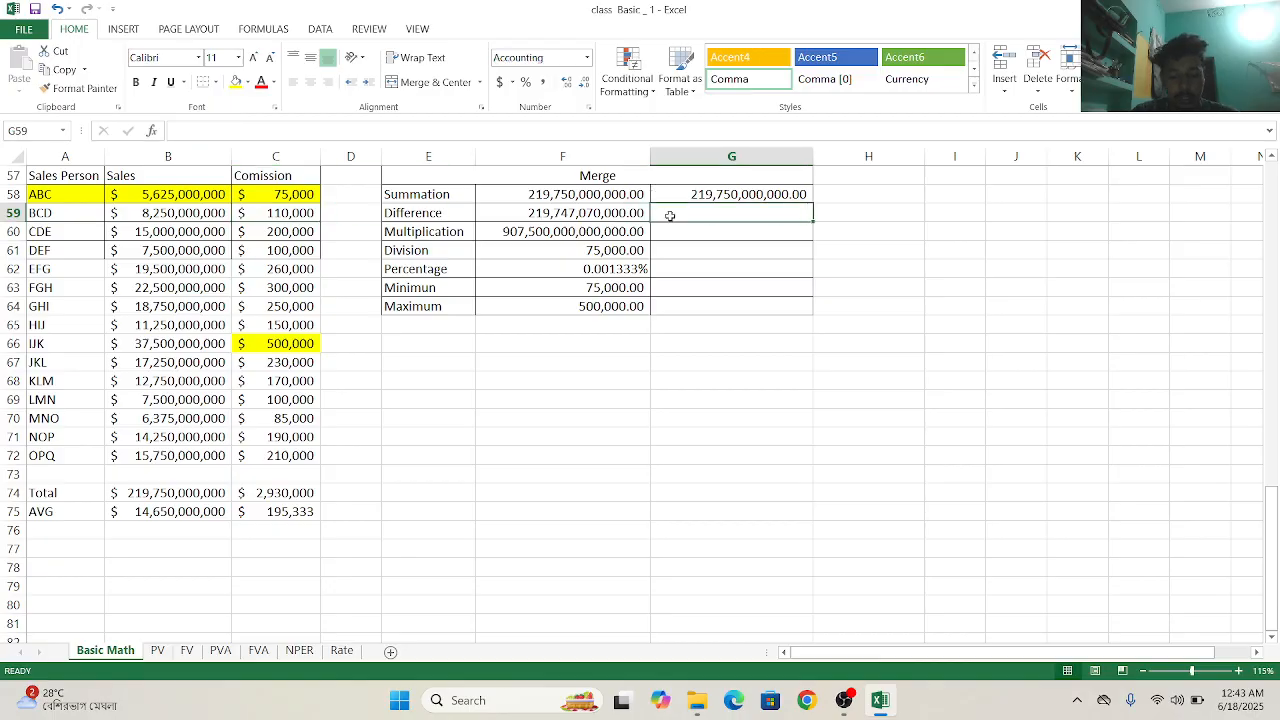
text(=pro)
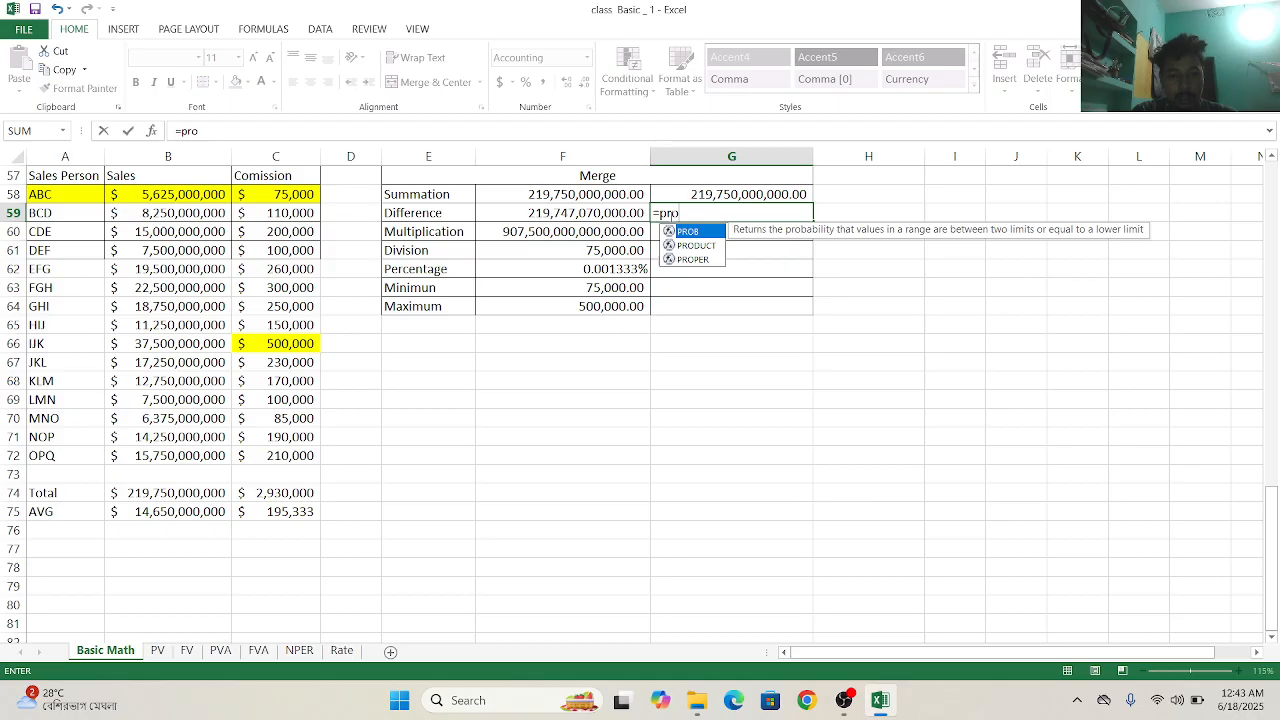
double_click(680, 245)
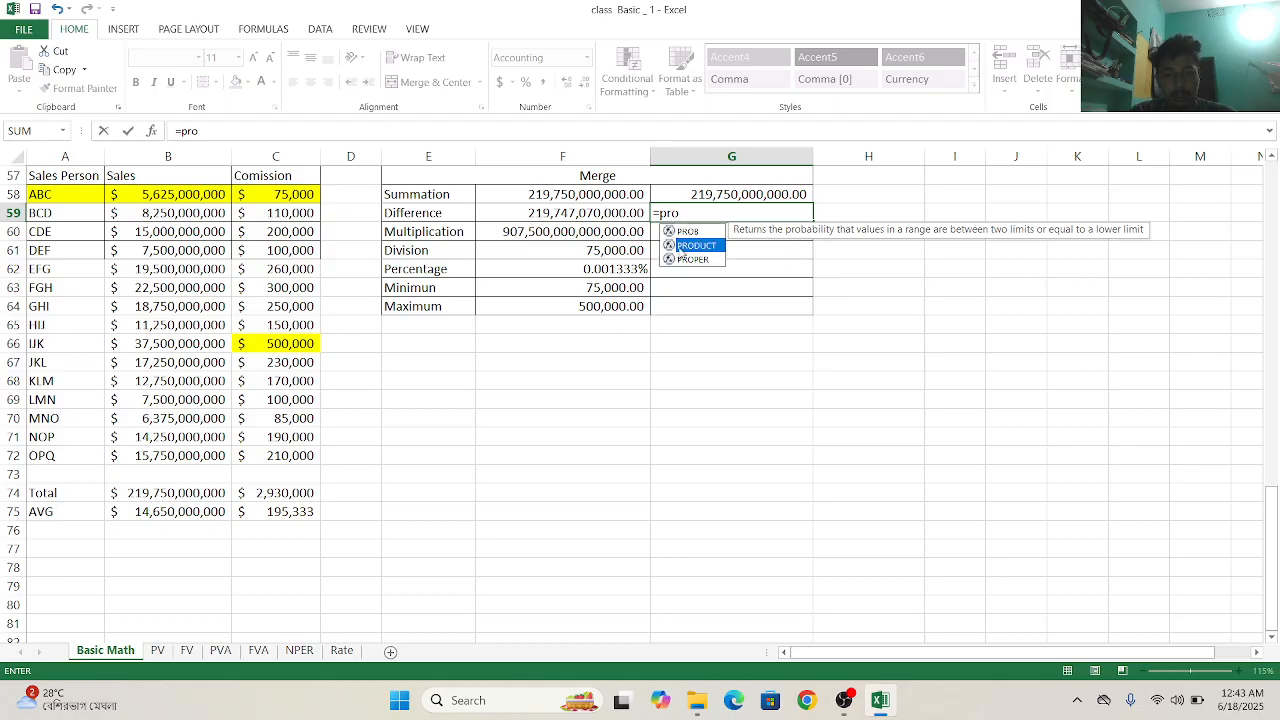
click(190, 495)
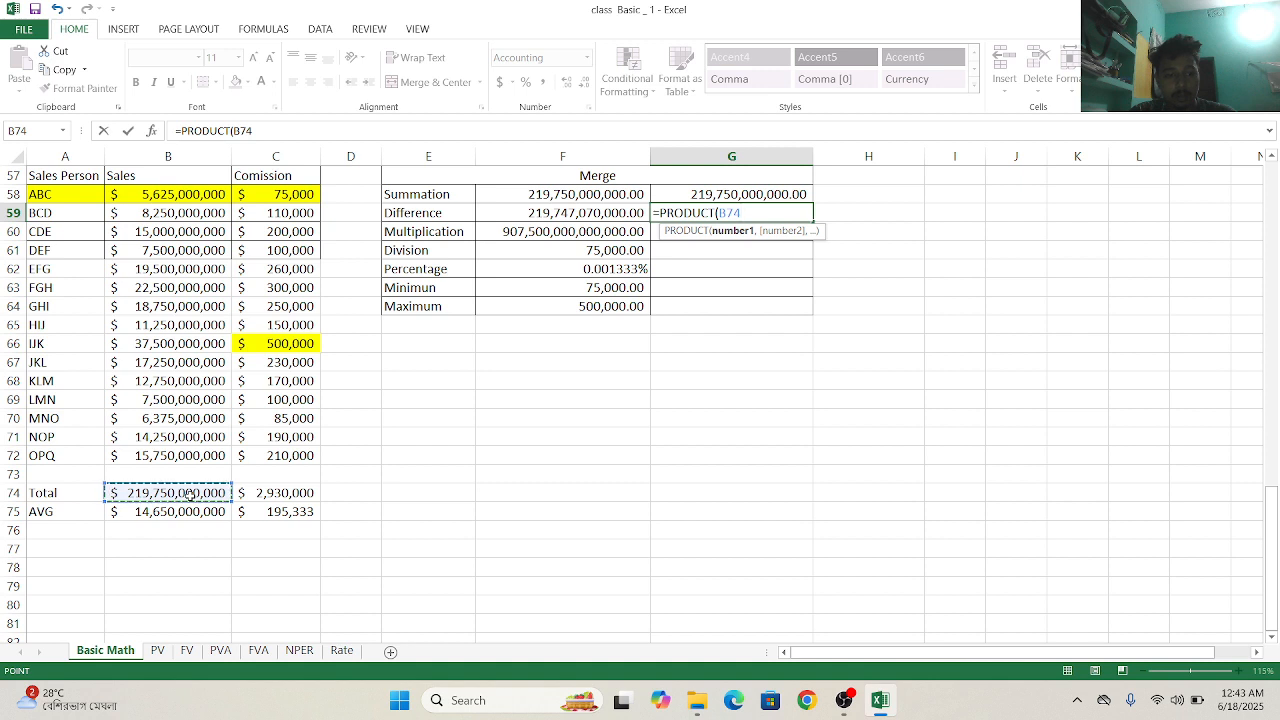
click(257, 493)
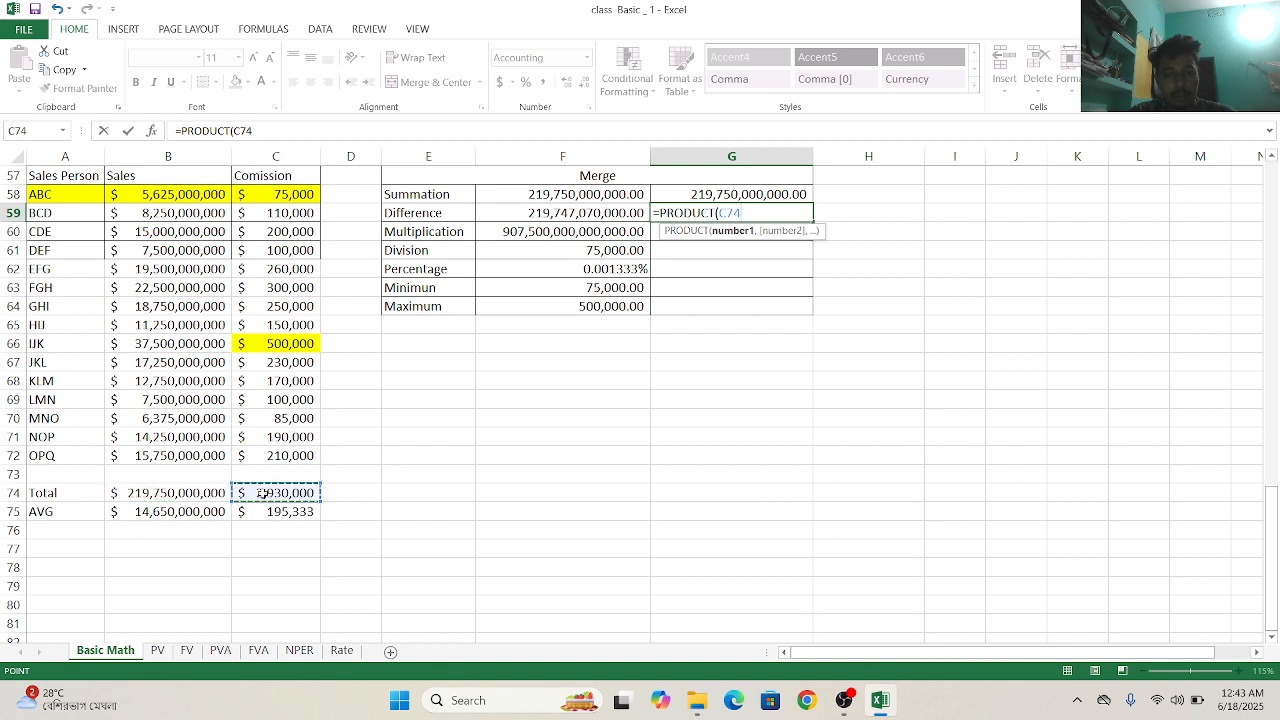
click(198, 493)
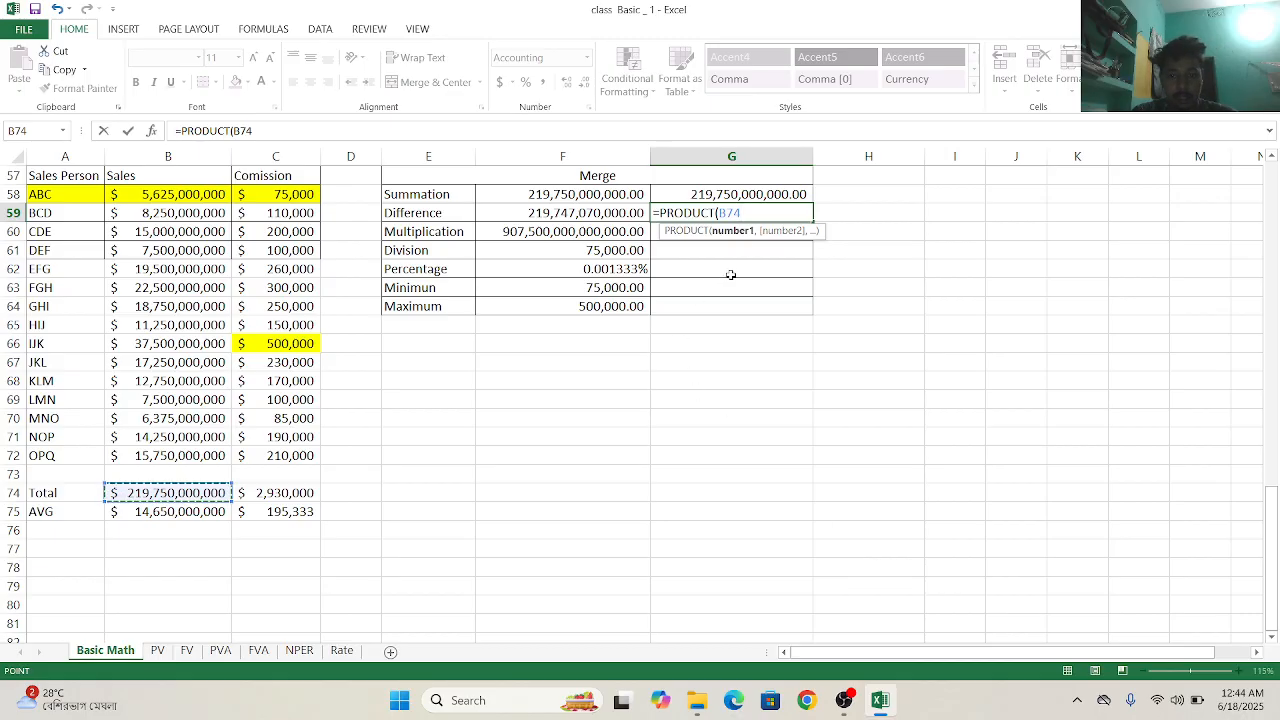
text(-)
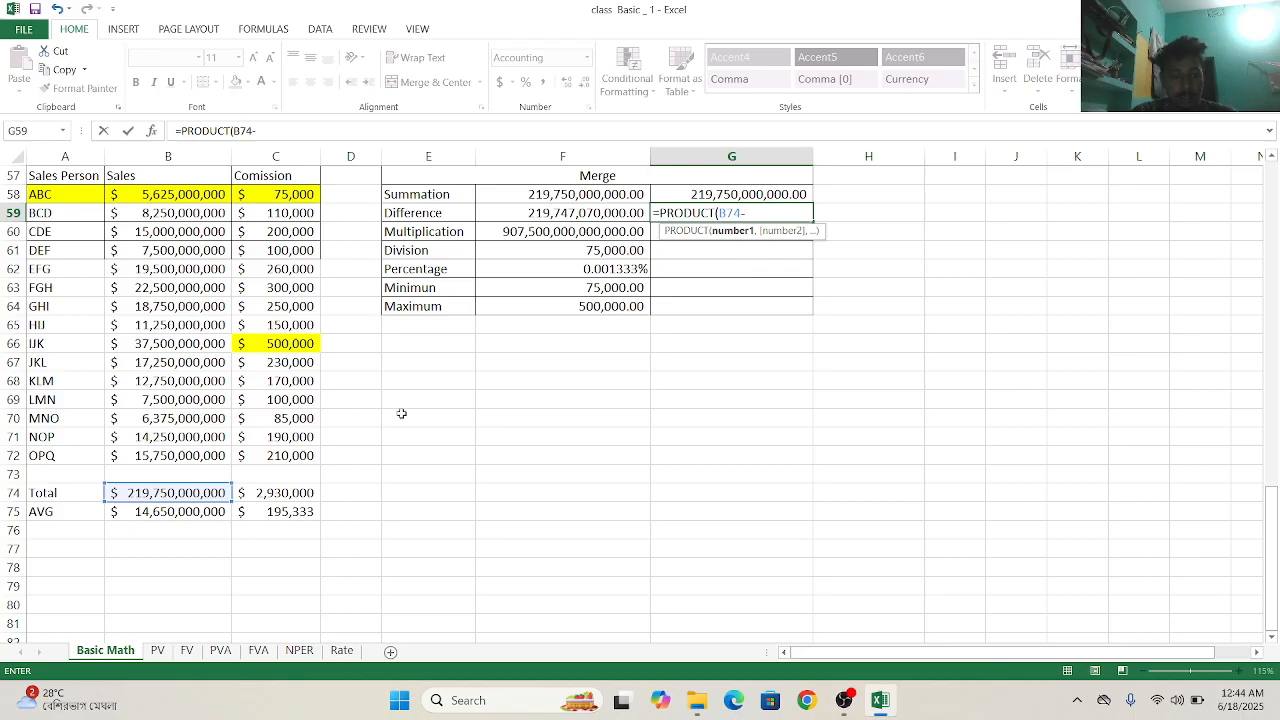
click(292, 496)
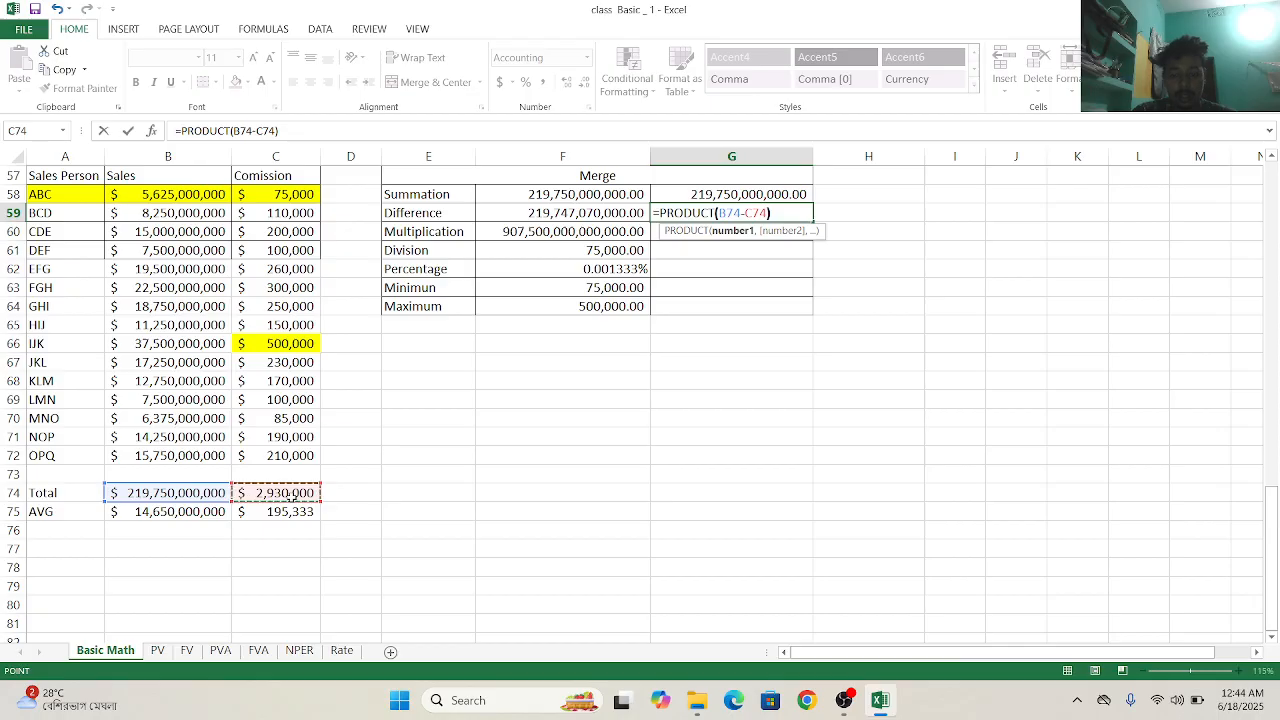
text())
key(Return)
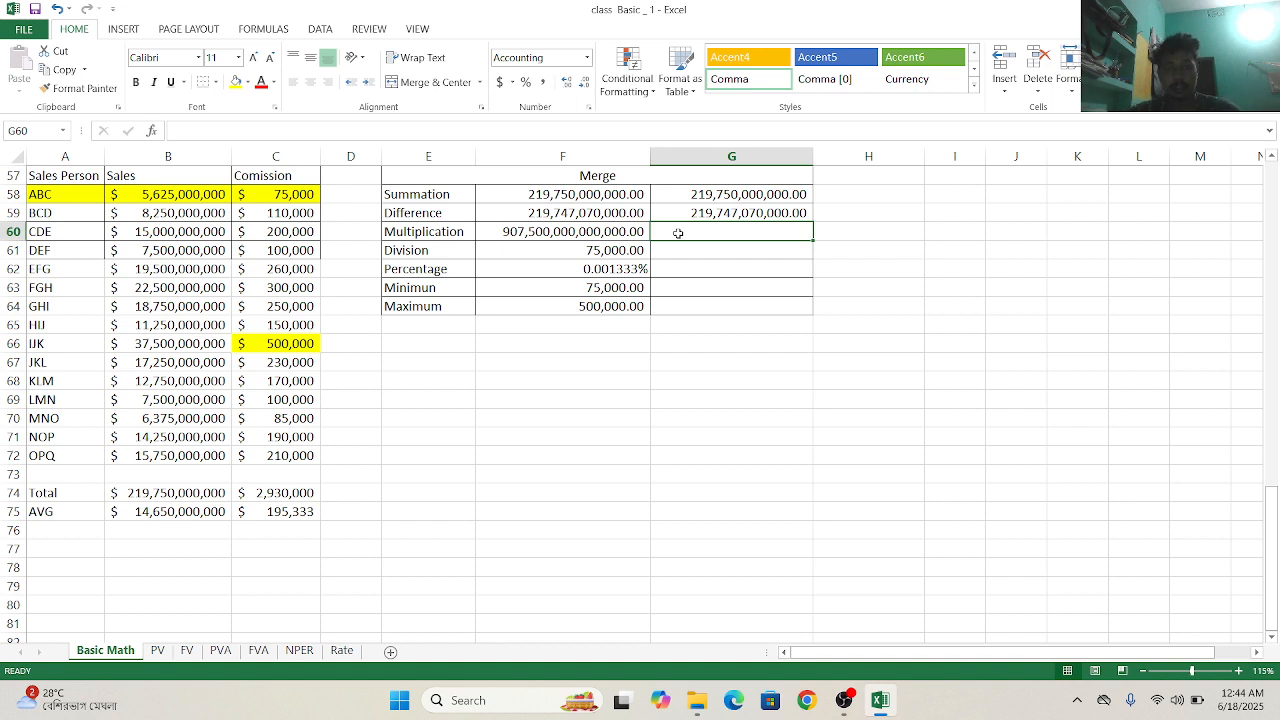
- Calculate the Multiplication in G60 from BCD's sales and commission with =(B59*C59)
text(=)
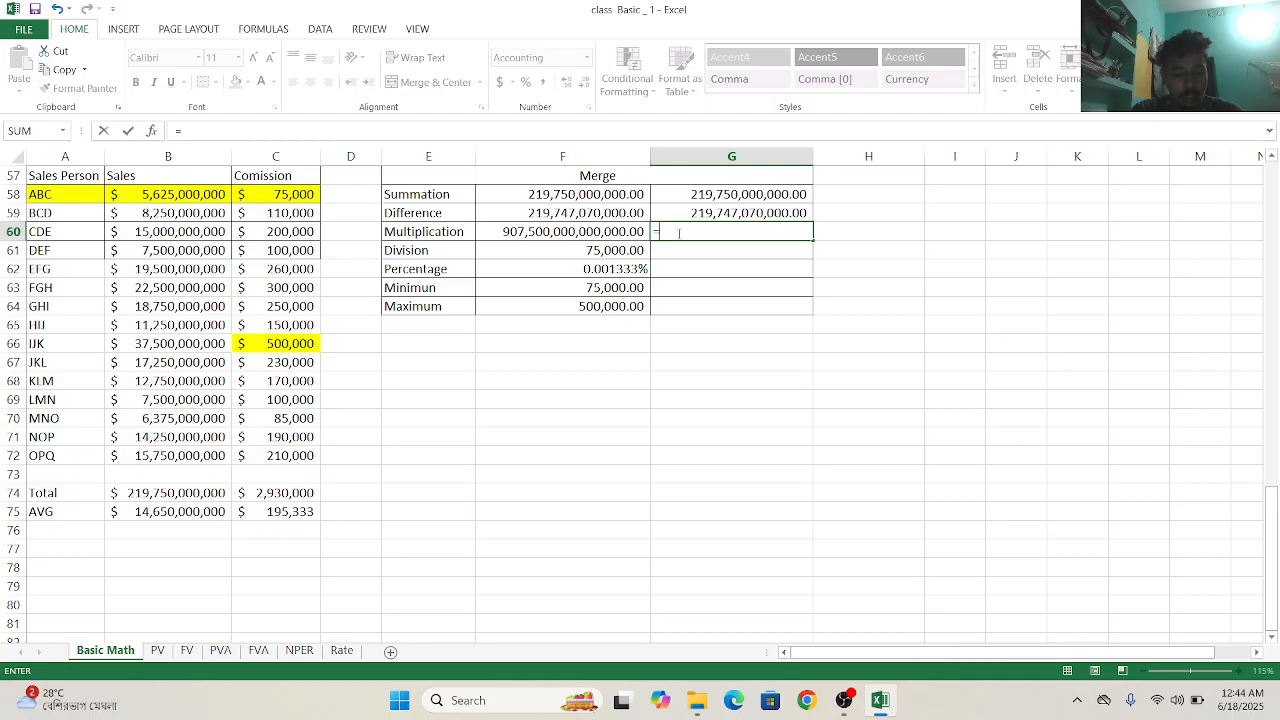
text(()
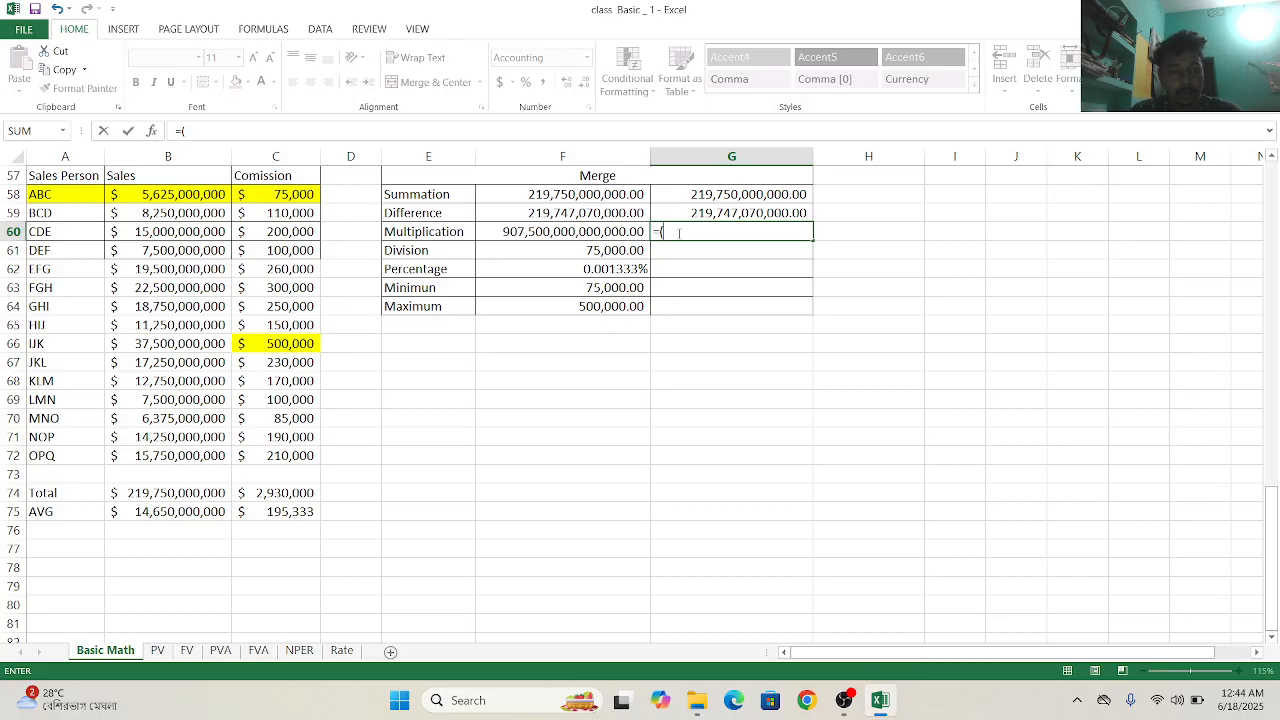
click(186, 217)
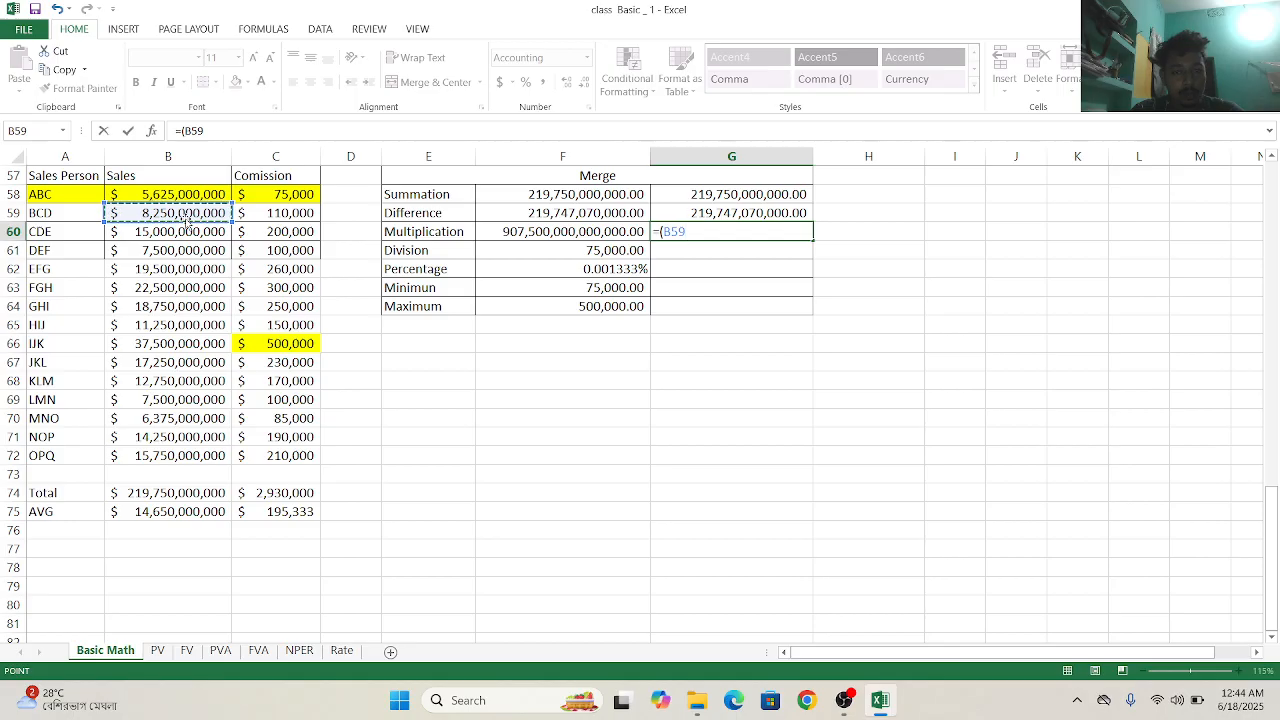
text(*)
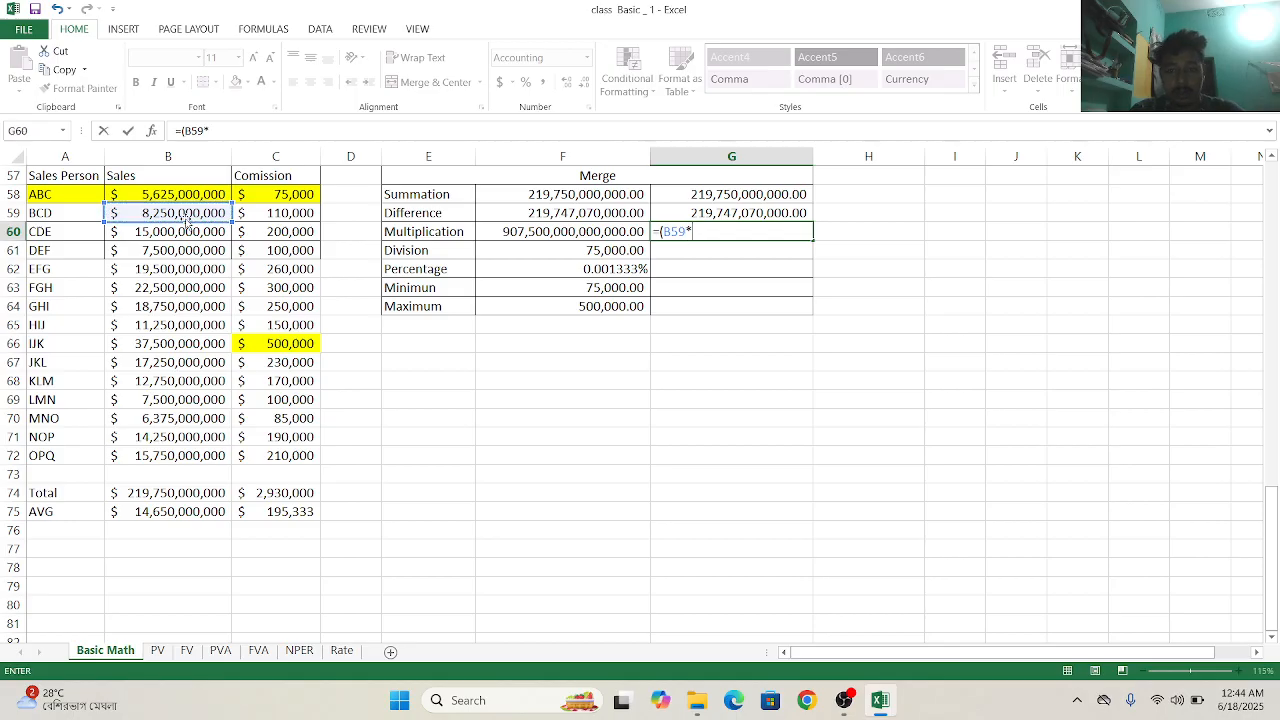
click(284, 213)
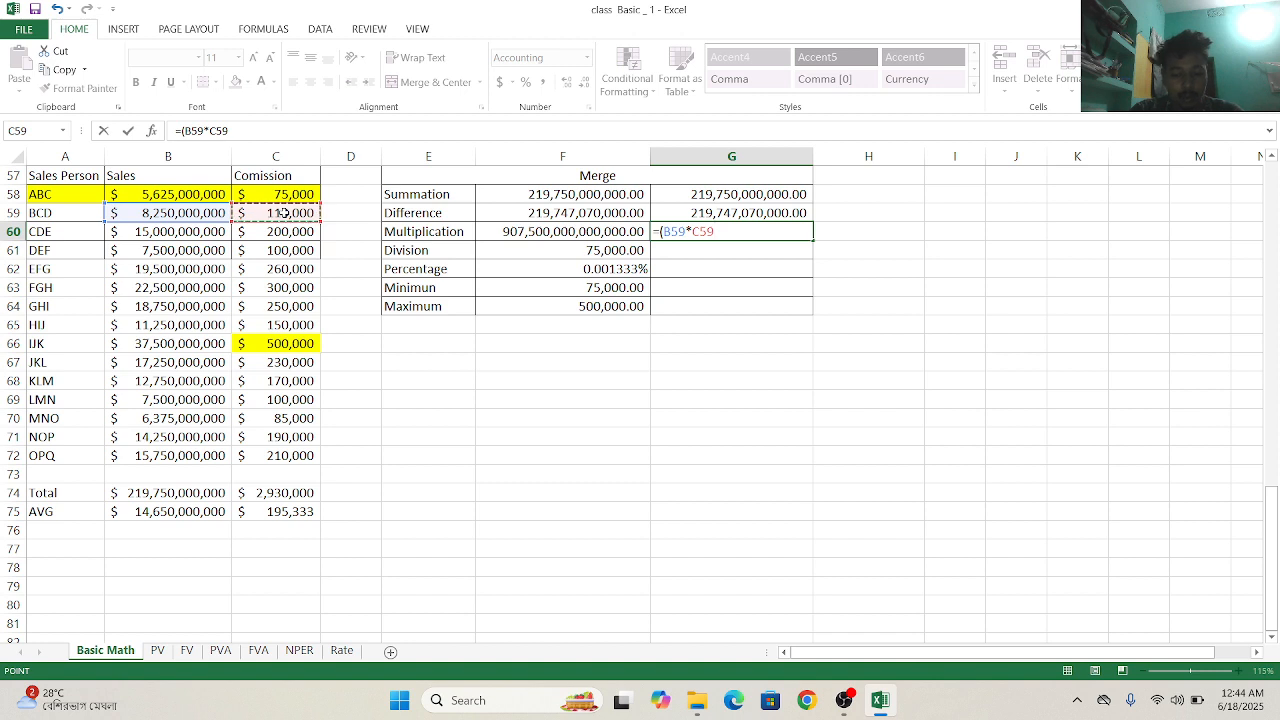
text())
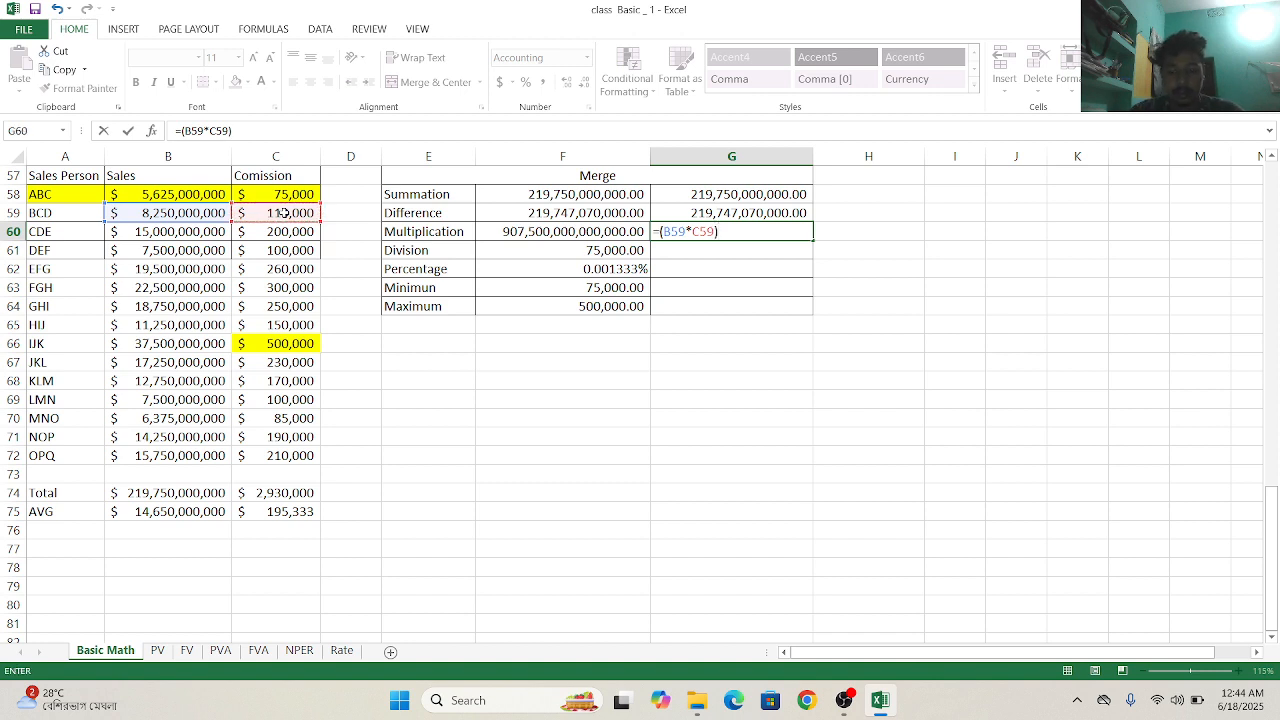
key(Return)
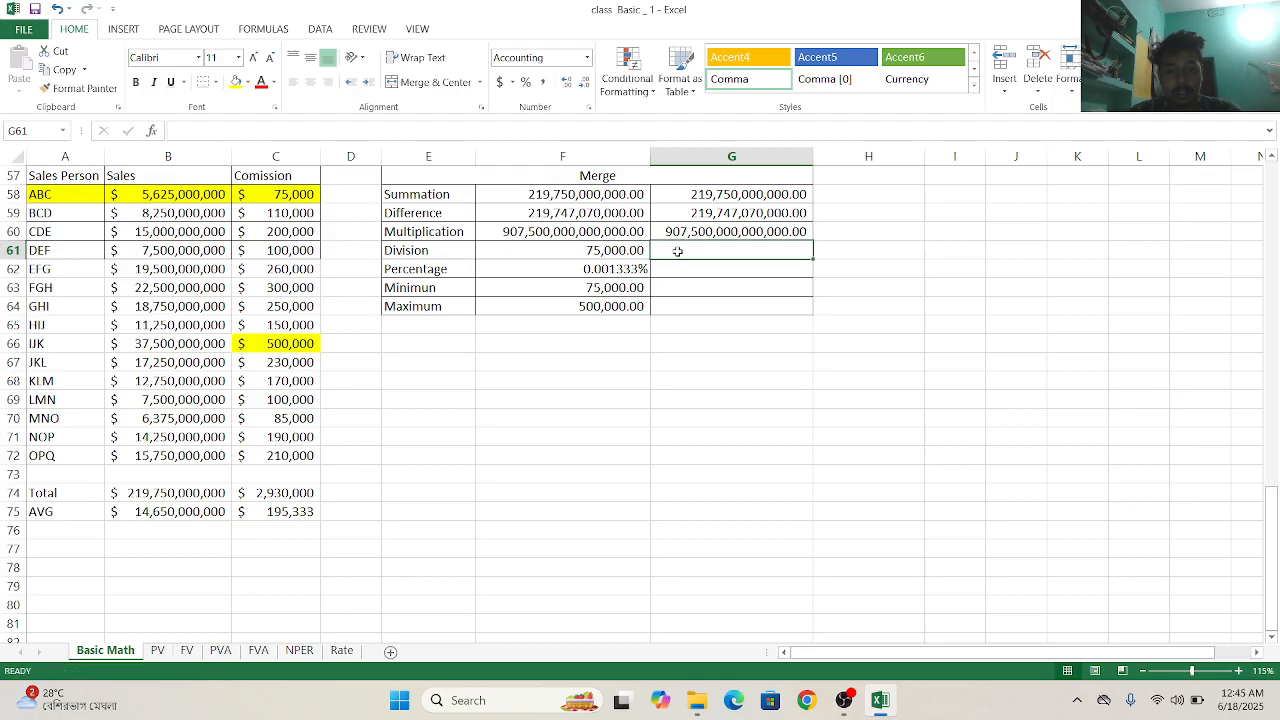
- Calculate the Division in G61 by dividing DEF's sales by DEF's commission with =(B61/C61)
text(=)
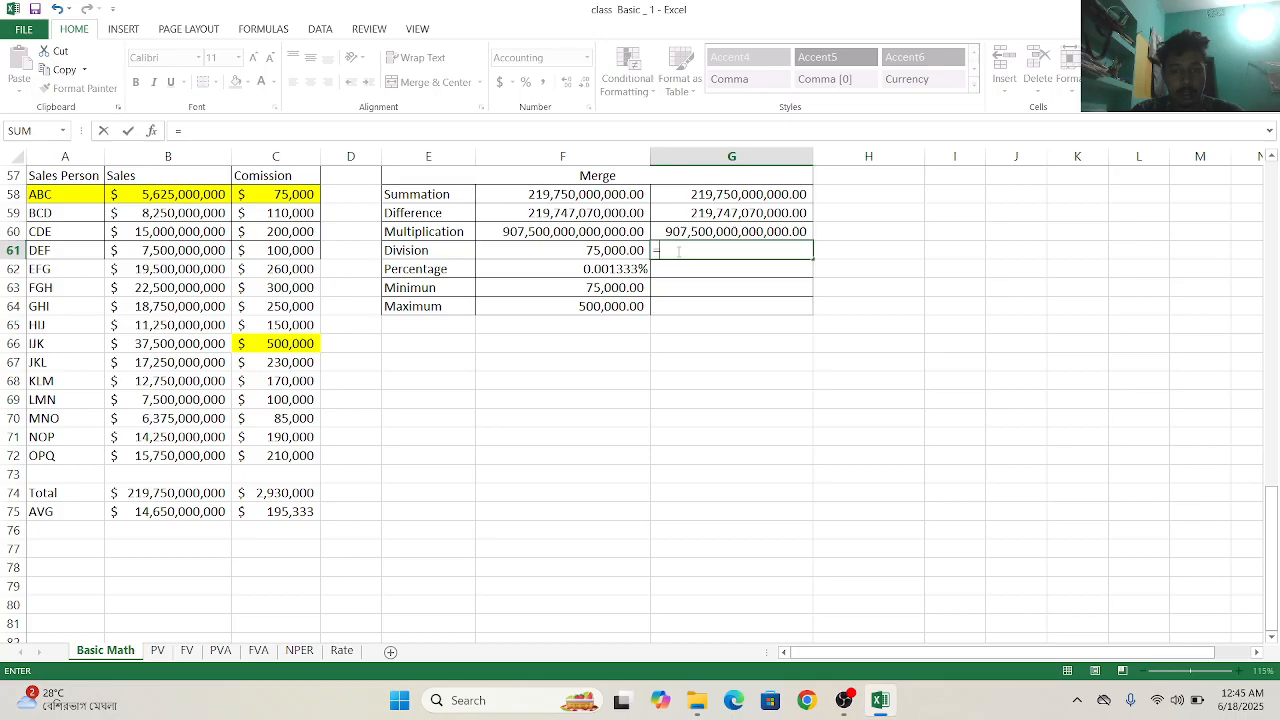
text(()
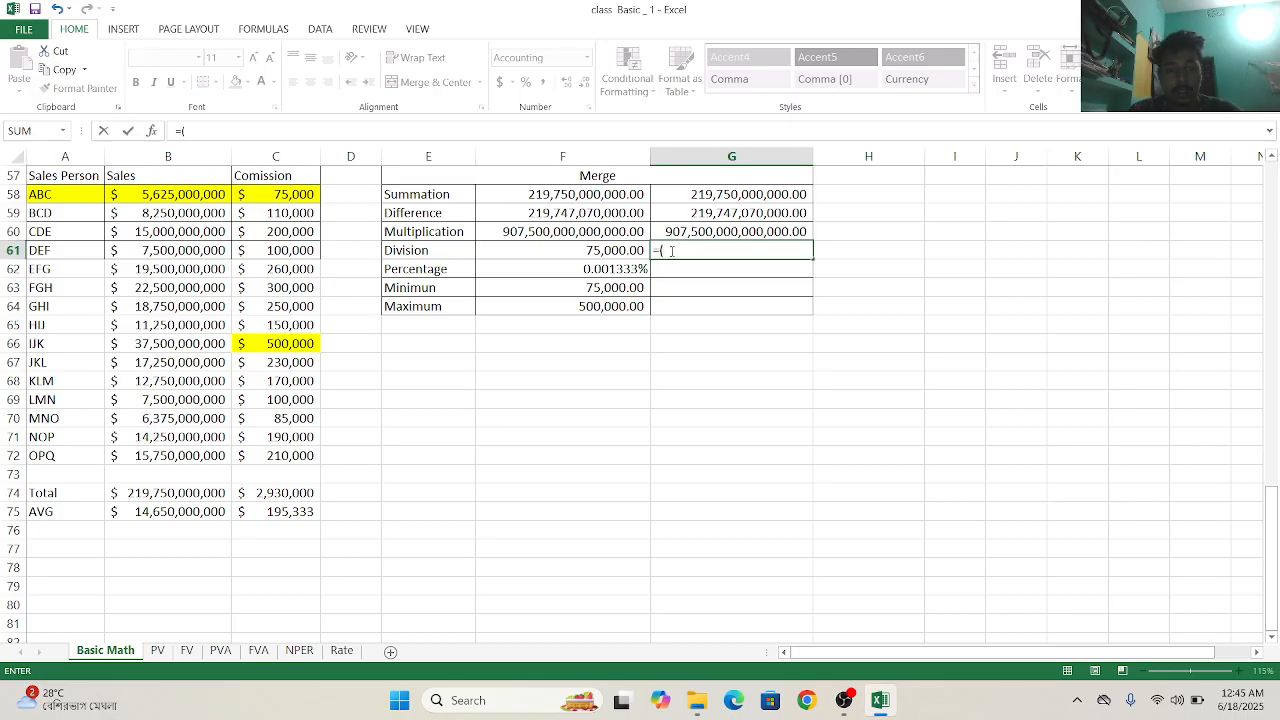
click(186, 254)
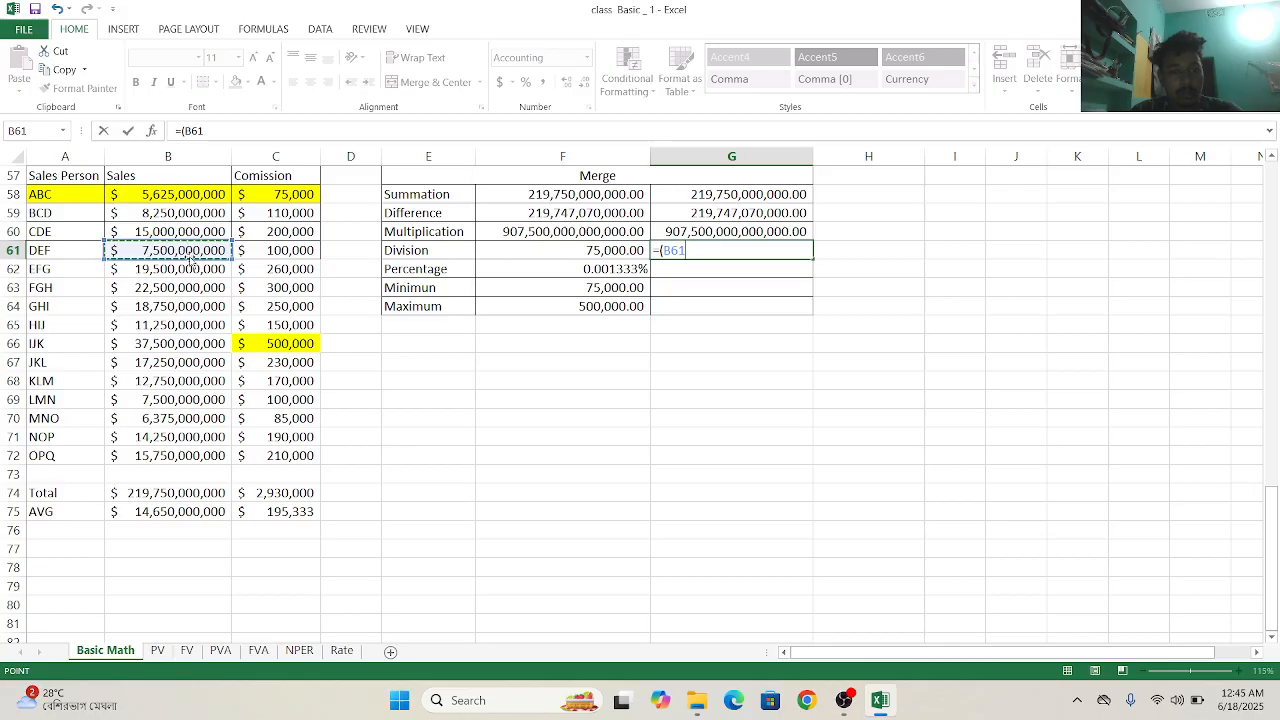
text(/)
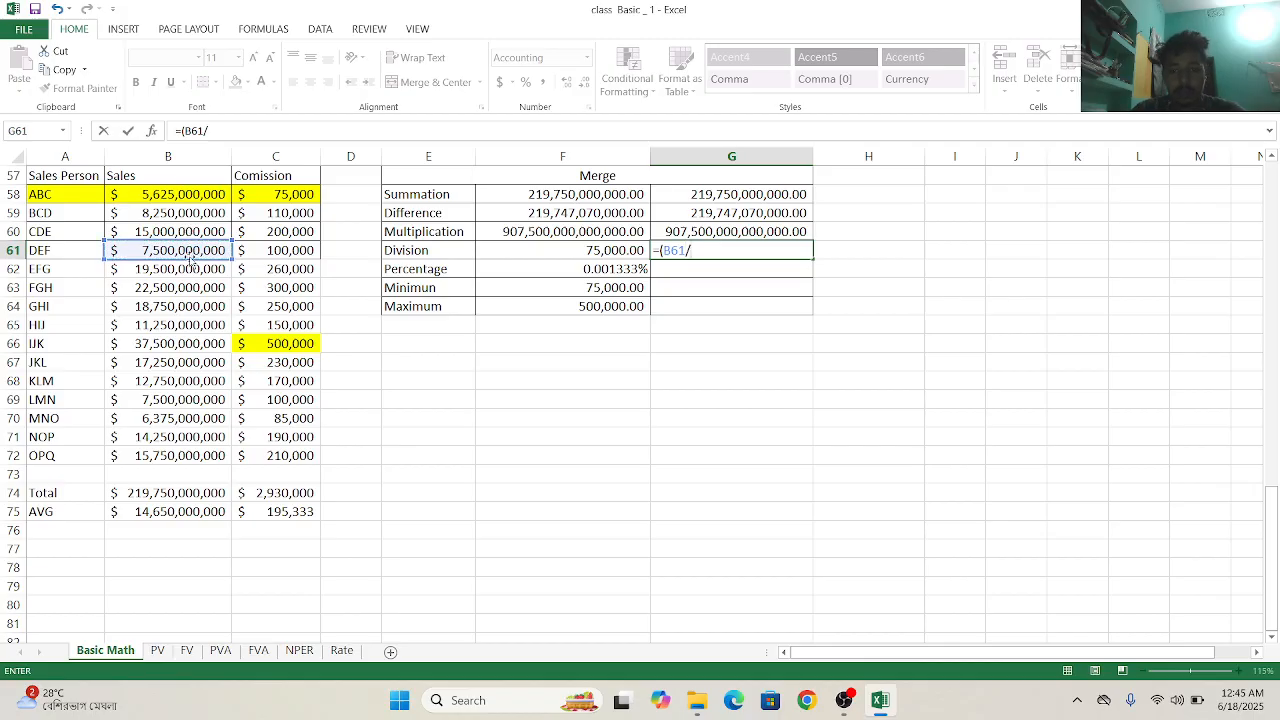
click(306, 252)
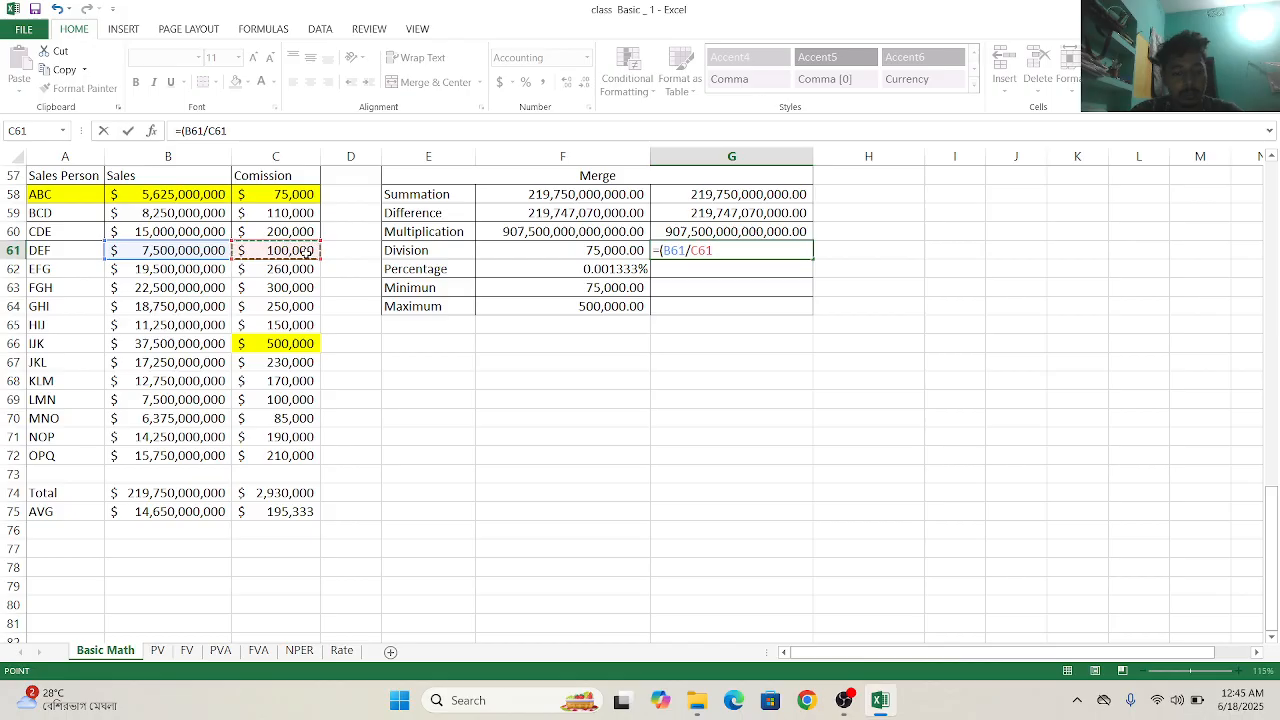
text())
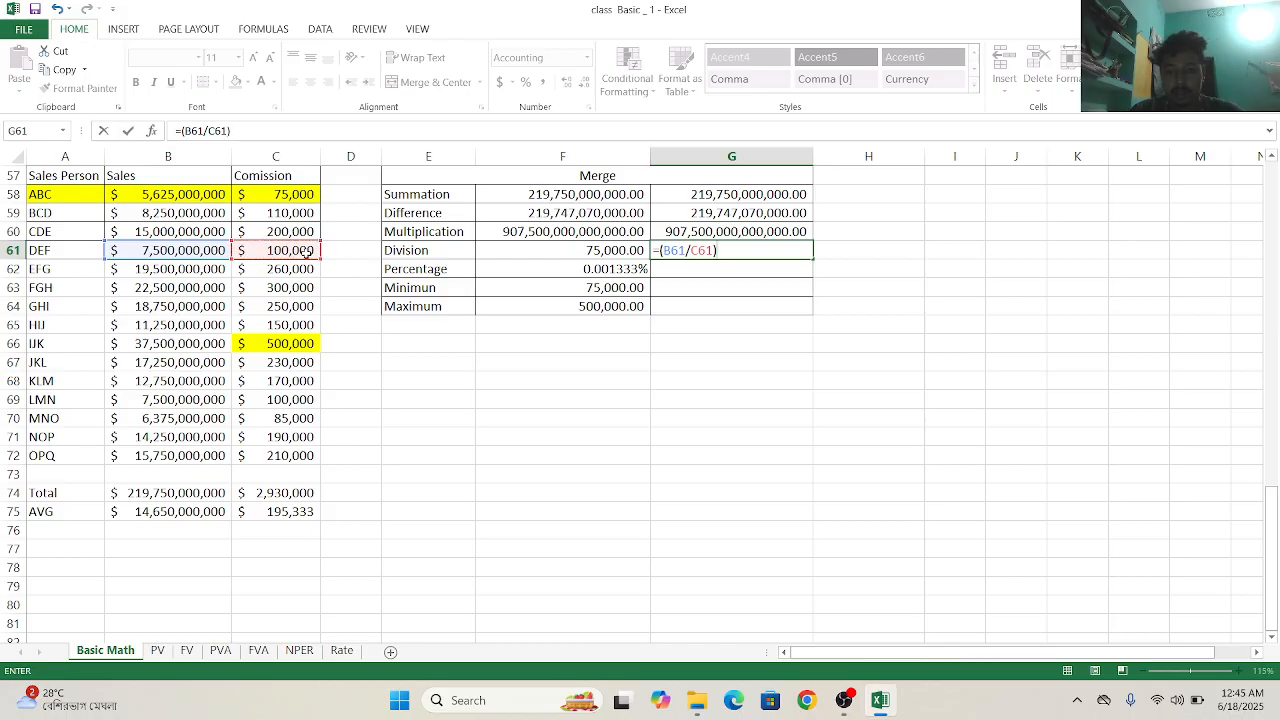
key(Return)
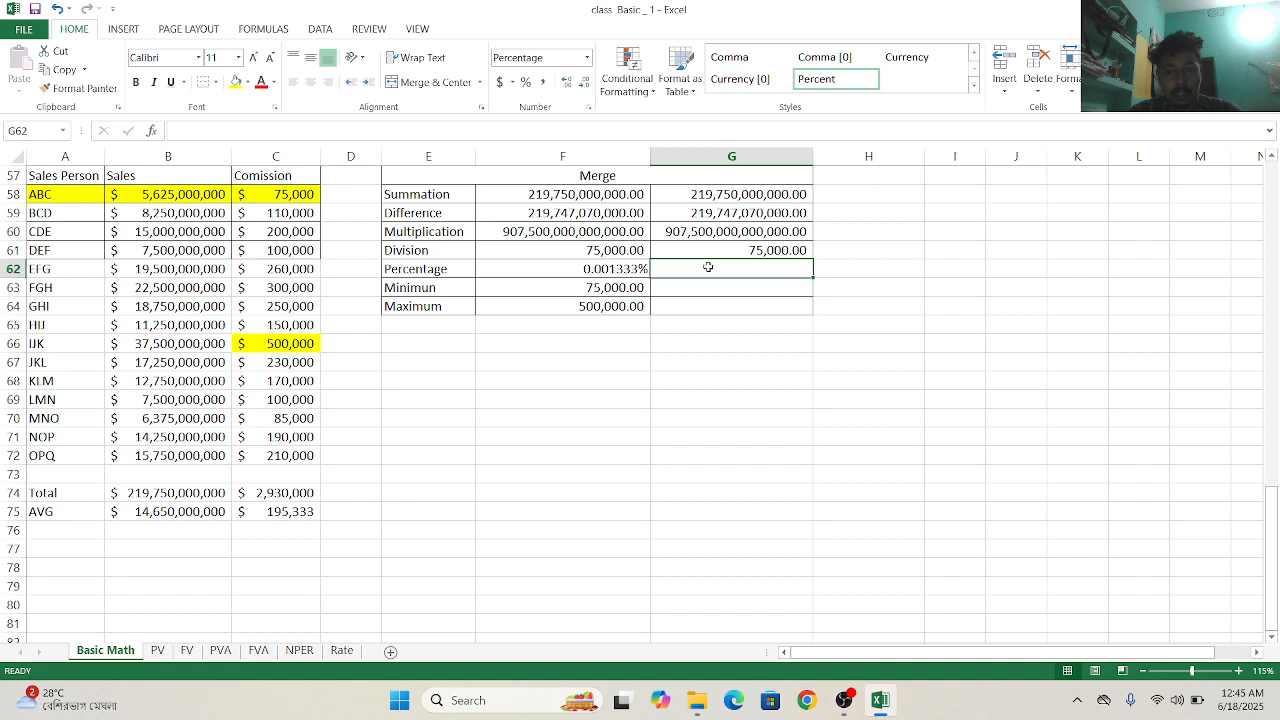
text(=)
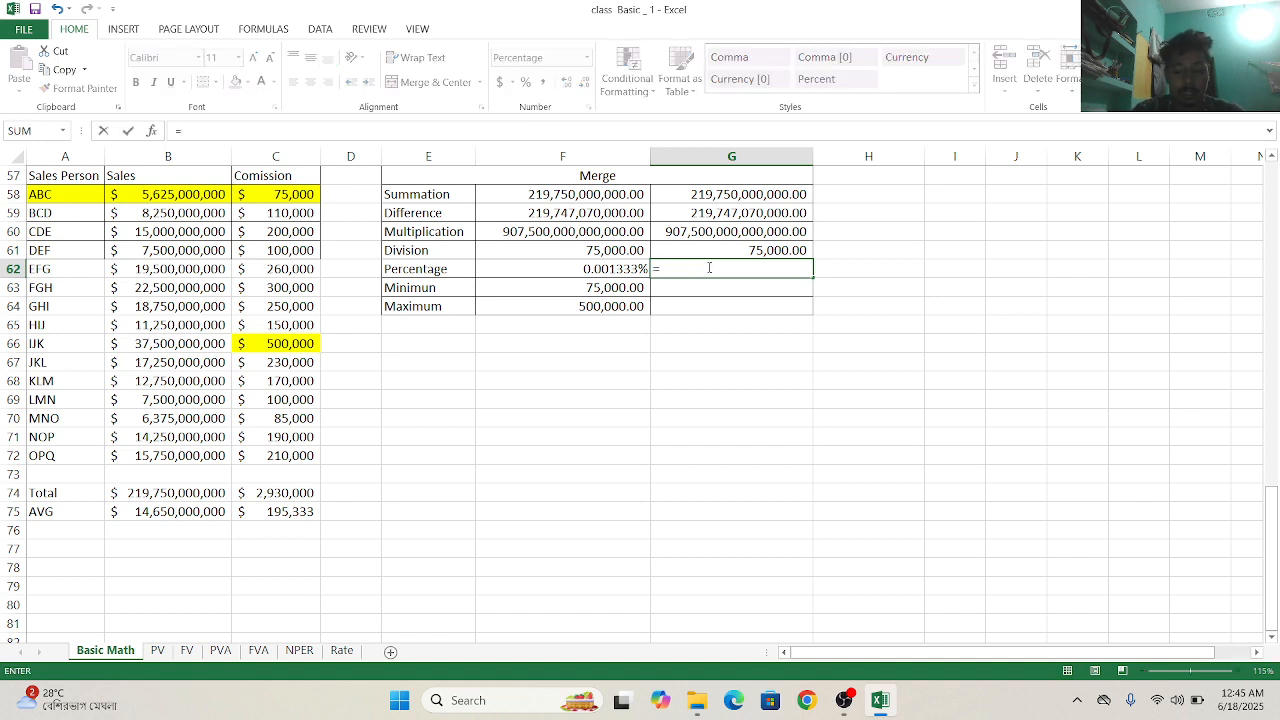
text(pe)
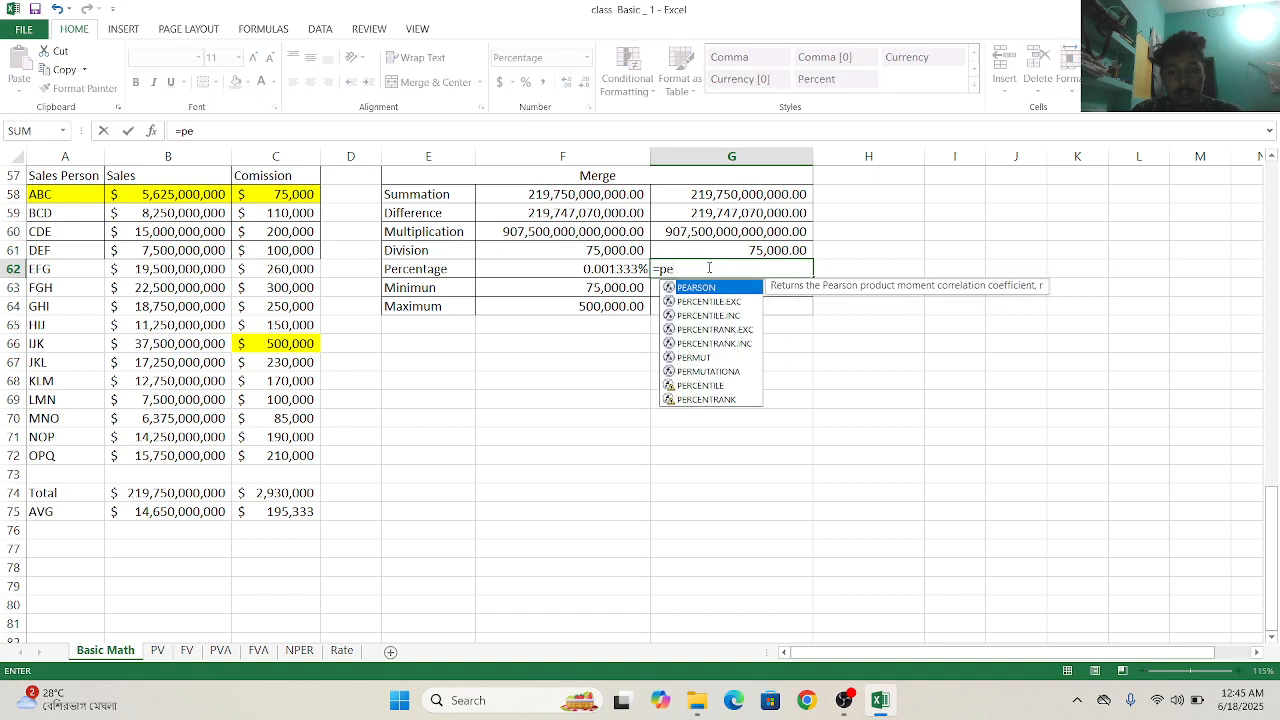
text(r)
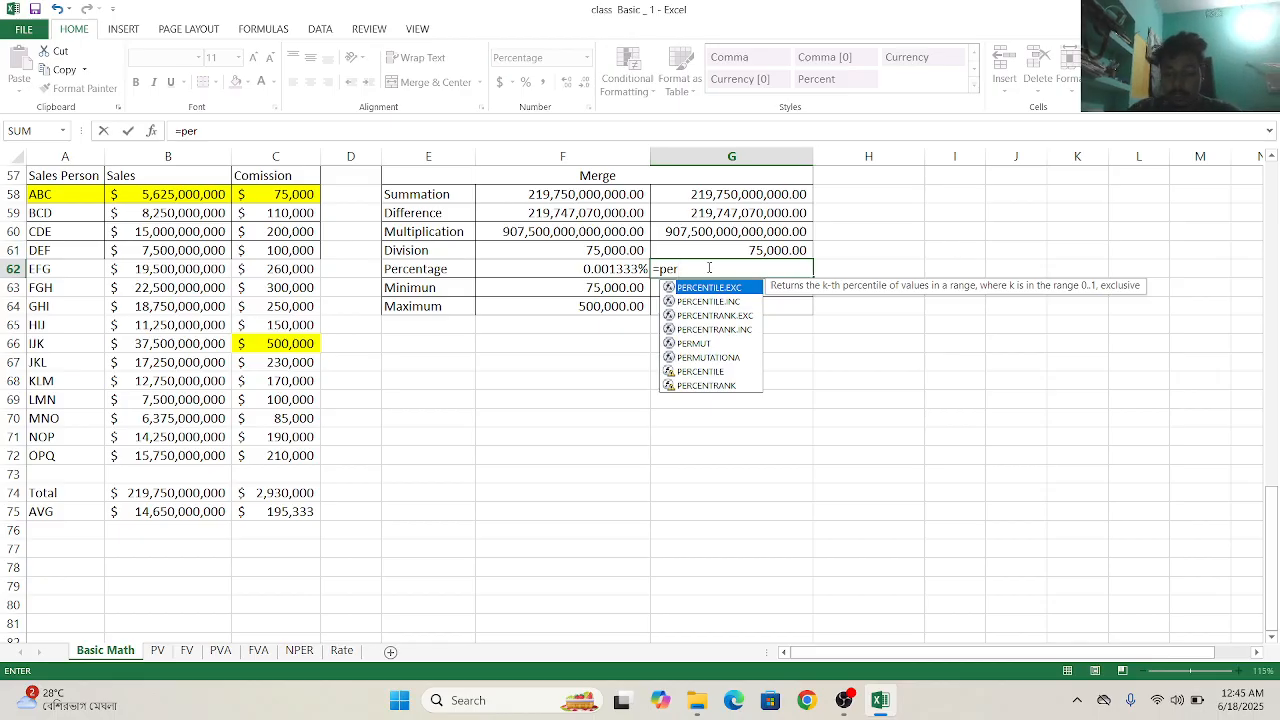
key(BackSpace)
key(BackSpace)
key(BackSpace)
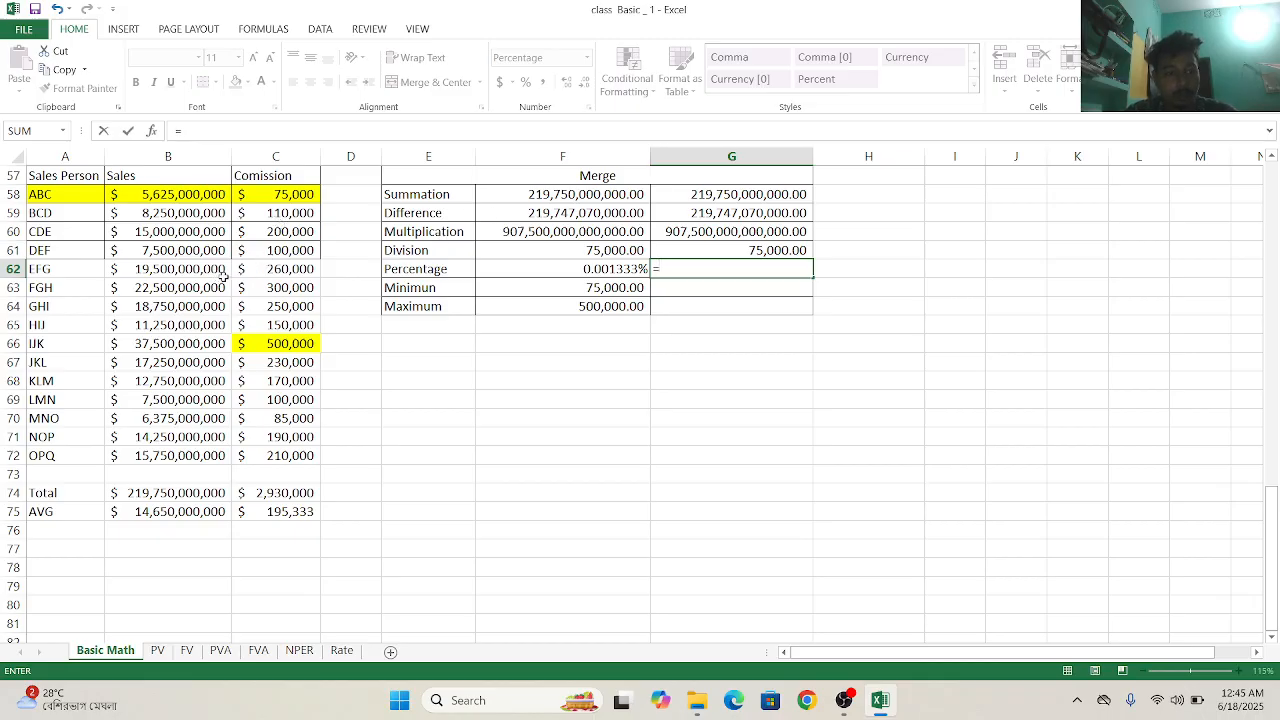
click(258, 273)
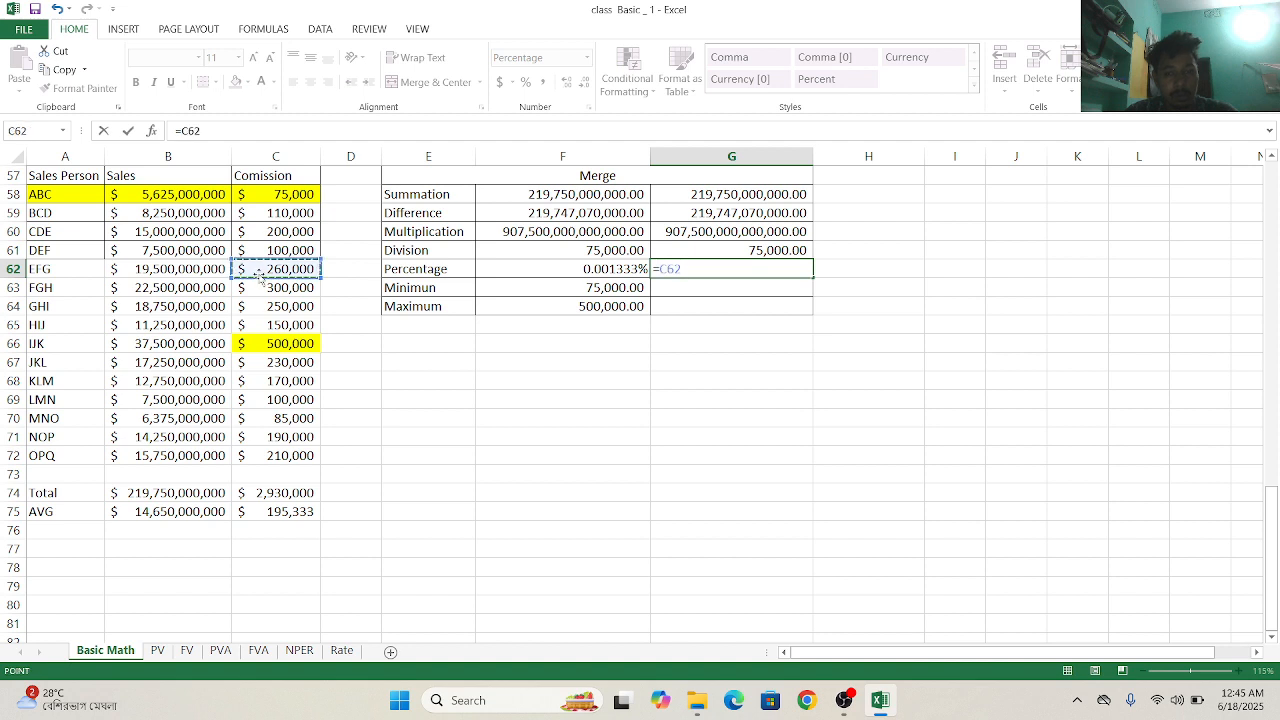
text(/)
click(197, 271)
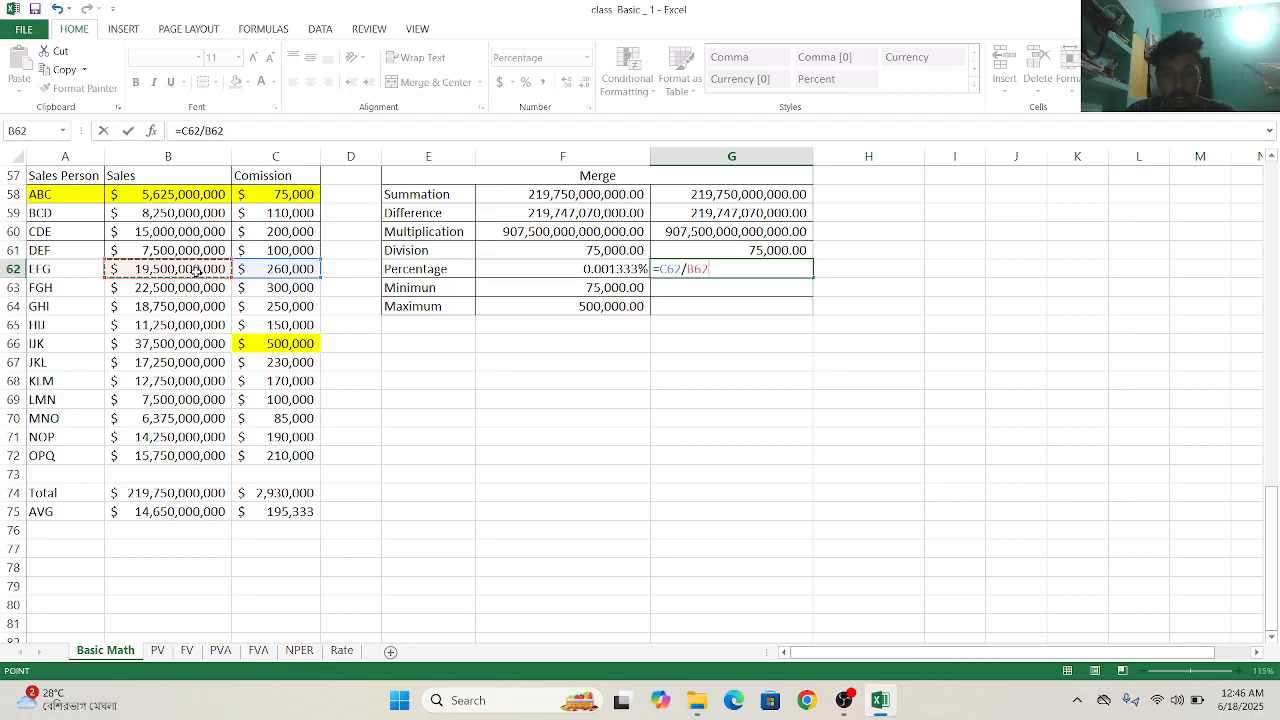
click(728, 265)
key(BackSpace)
key(BackSpace)
key(BackSpace)
key(BackSpace)
key(BackSpace)
key(BackSpace)
key(BackSpace)
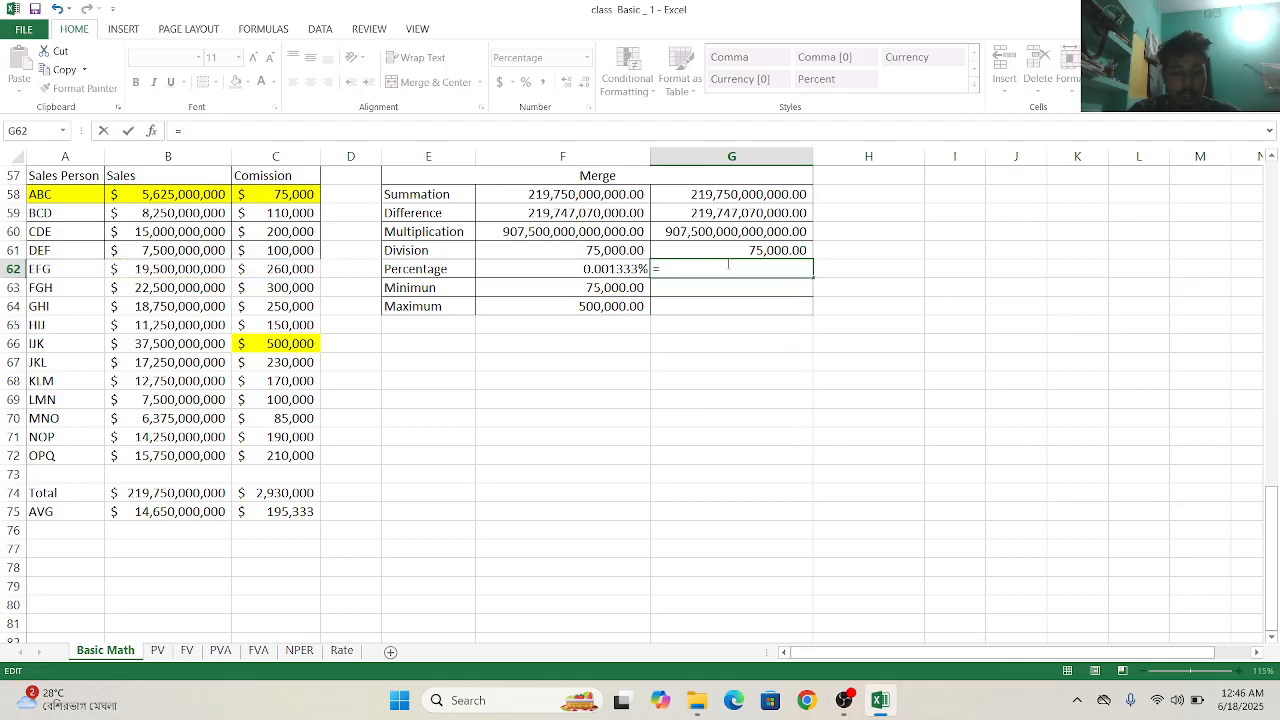
- Calculate the Percentage in G62 by dividing EFG's commission by EFG's sales with =(C62/B62)
text(()
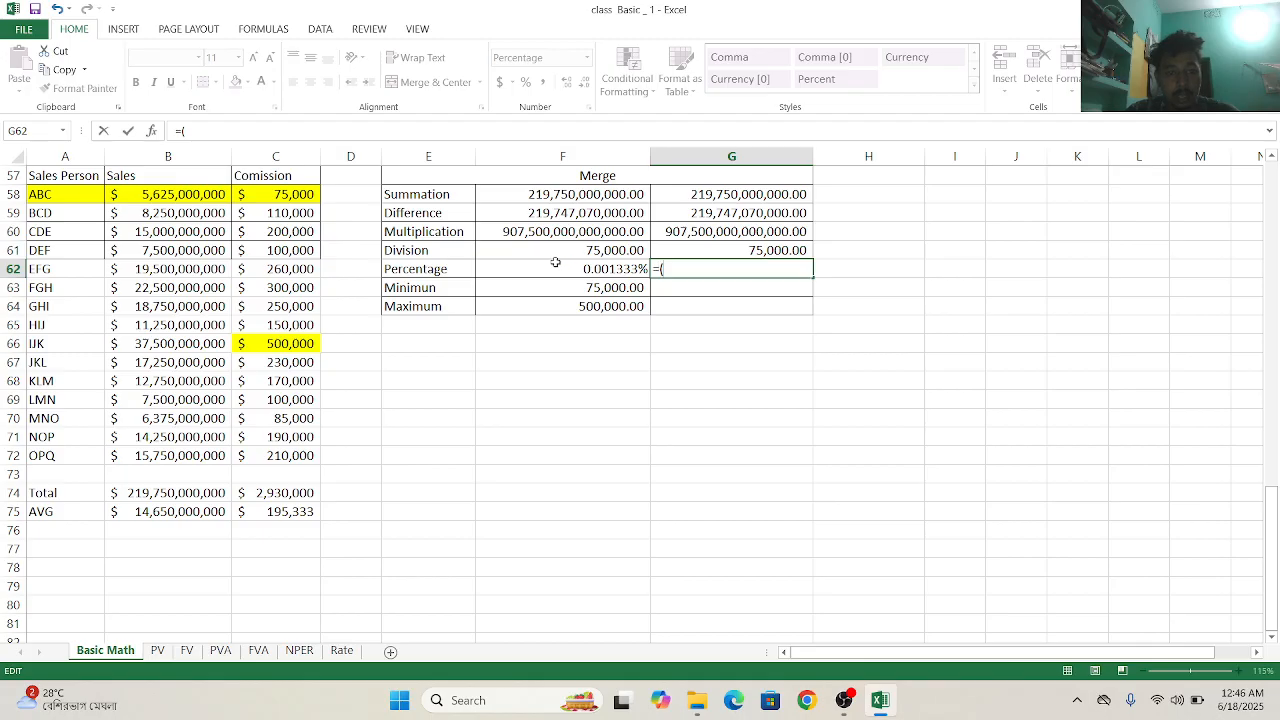
click(256, 272)
text(/)
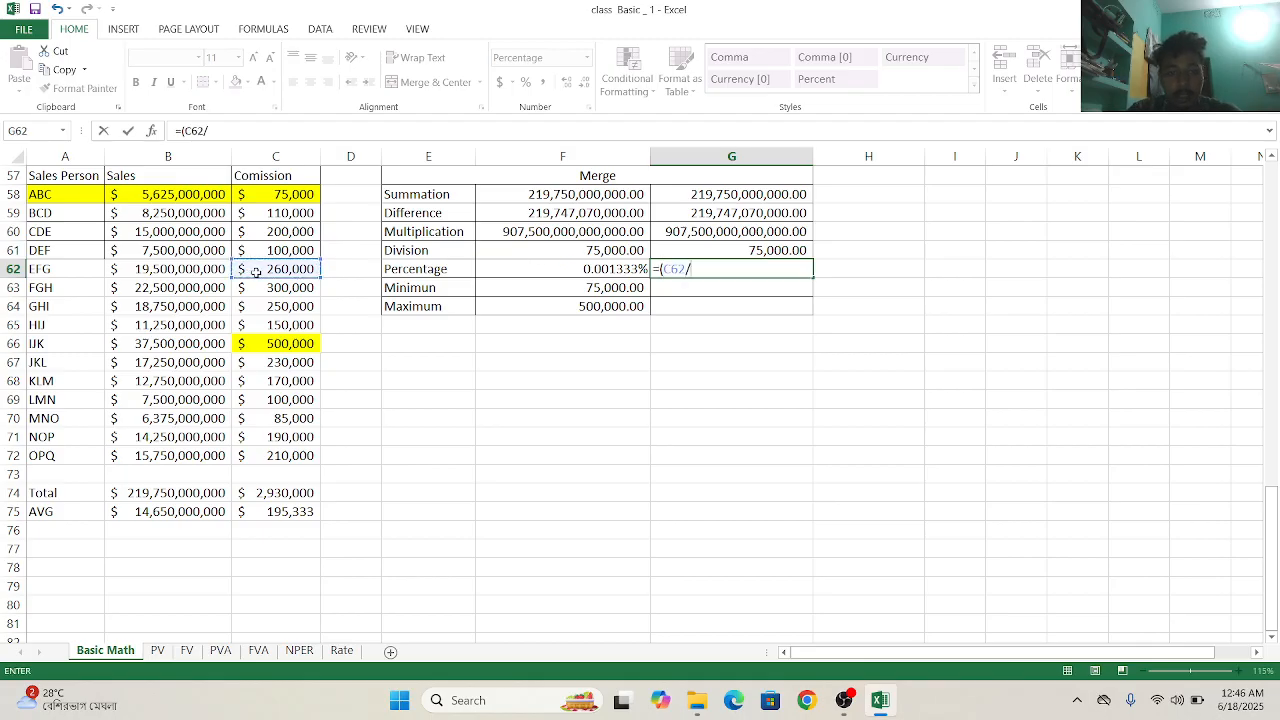
click(207, 268)
text())
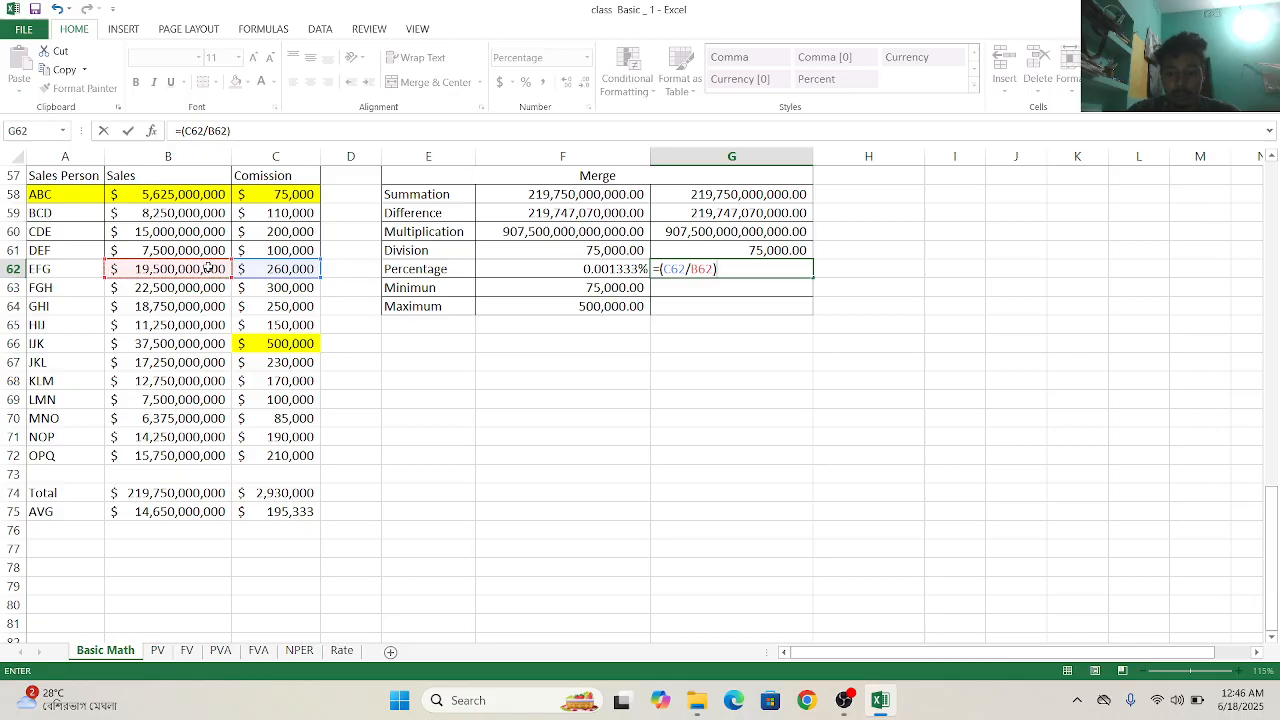
key(Return)
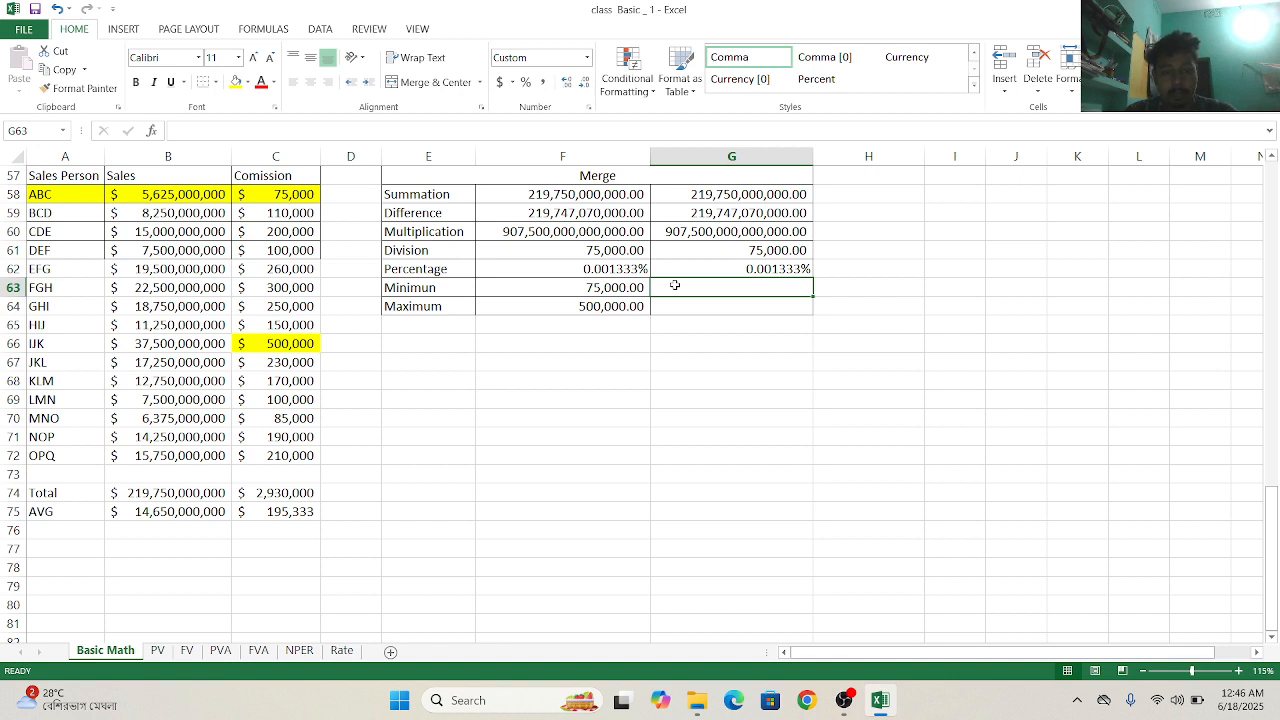
text(+)
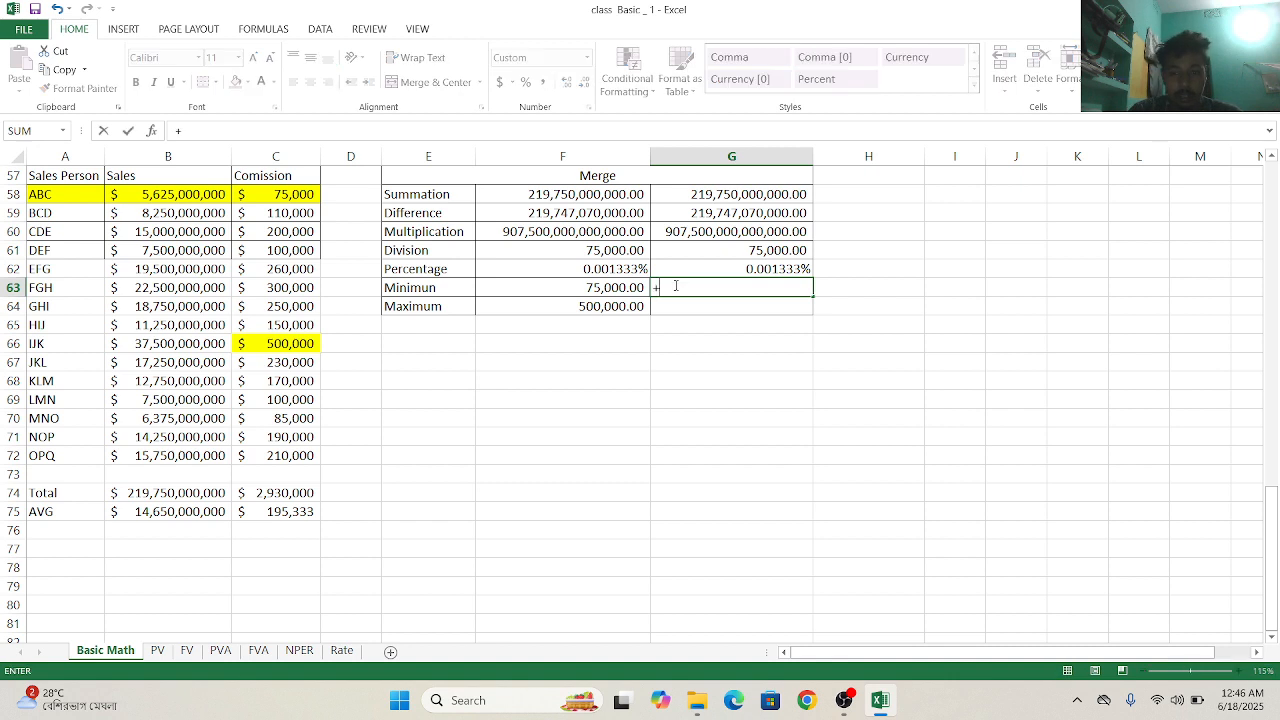
key(BackSpace)
text(=m)
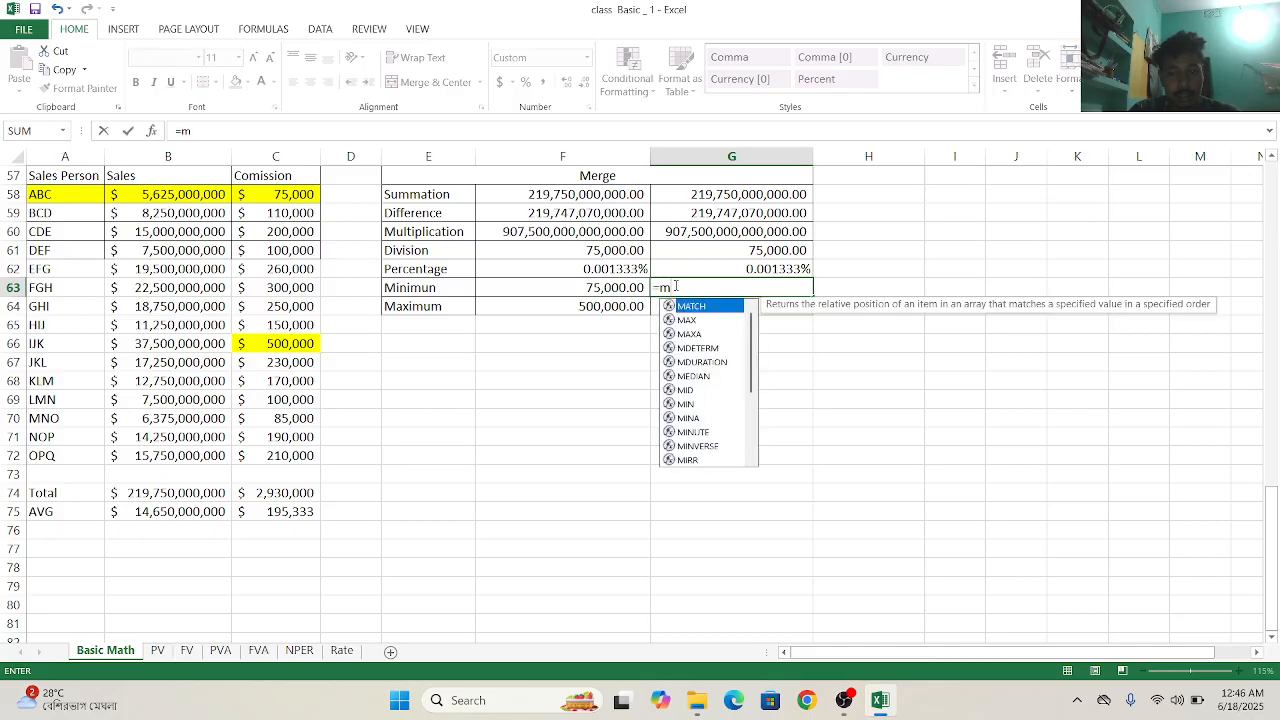
double_click(683, 320)
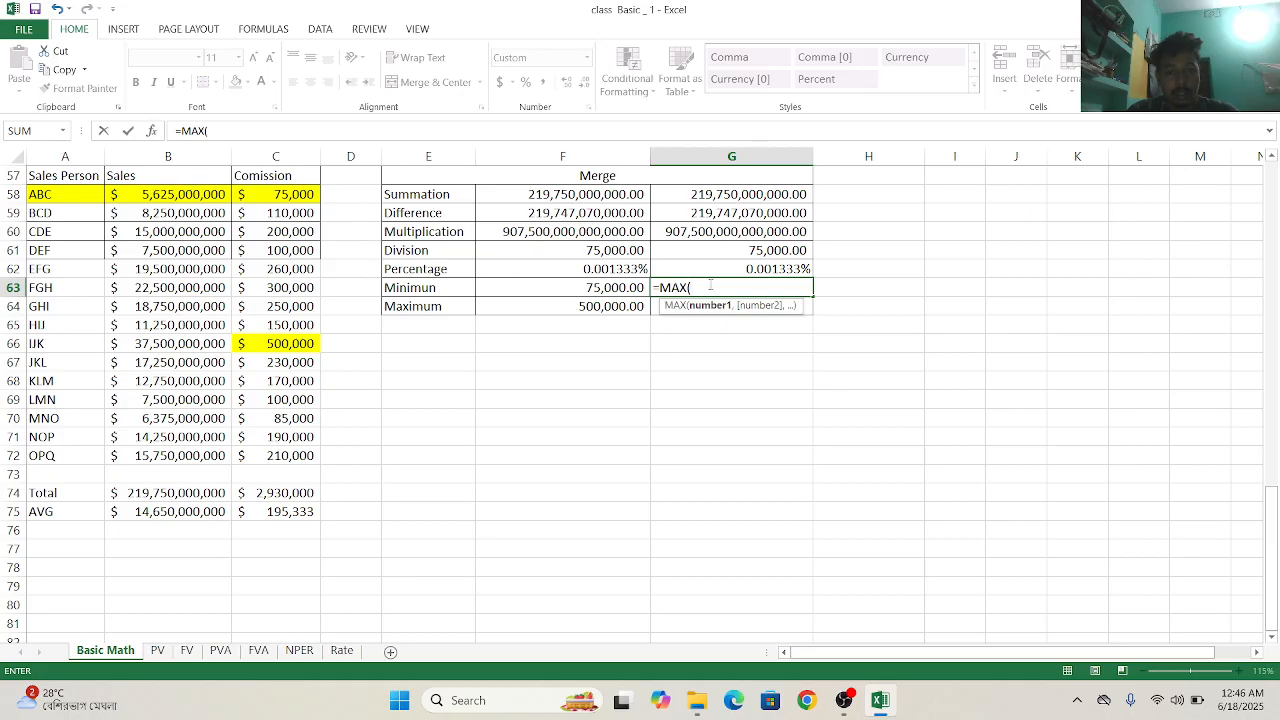
key(BackSpace)
key(BackSpace)
key(BackSpace)
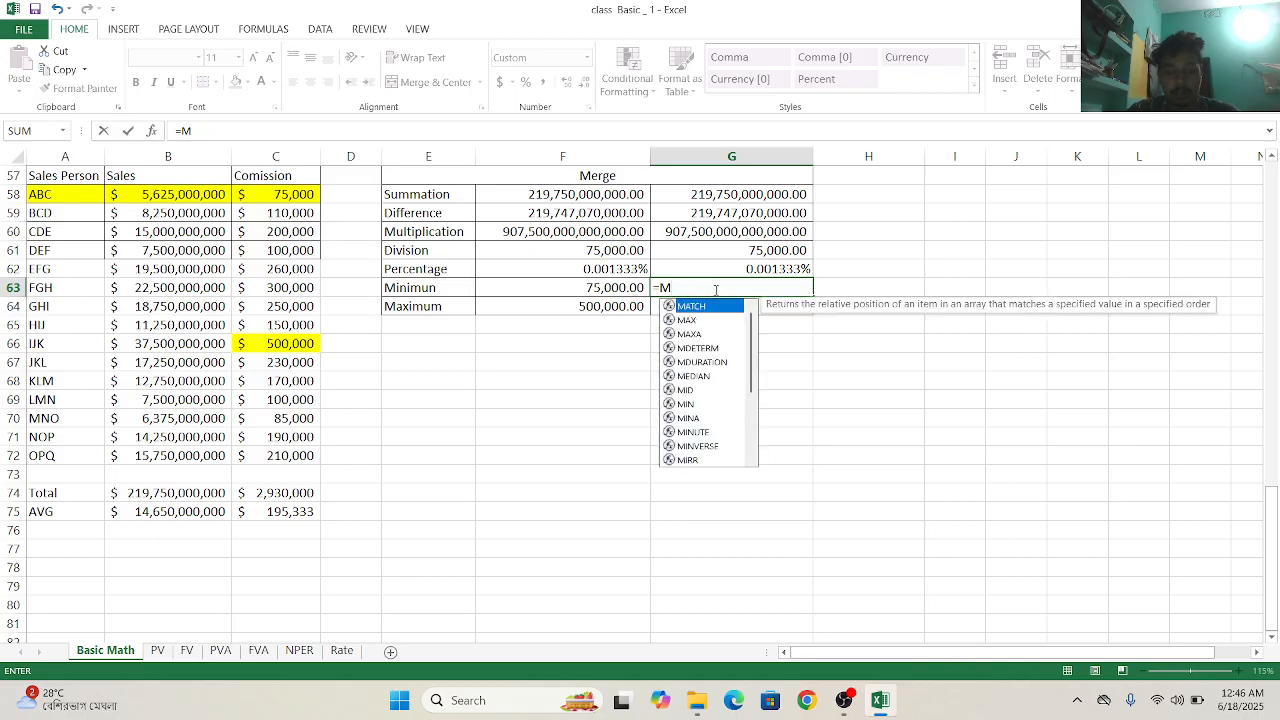
- Calculate the Minimum in G63 from all salespeople's commissions with =MIN(C58:C72)
text(in)
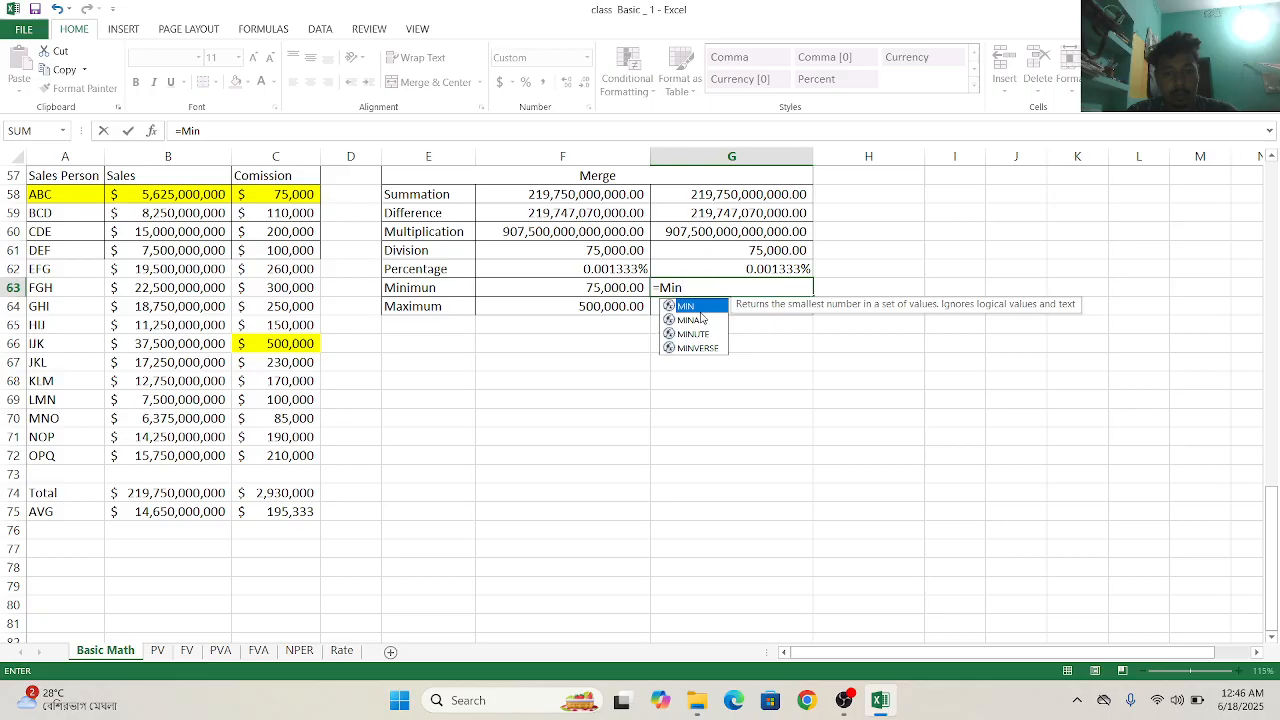
double_click(703, 307)
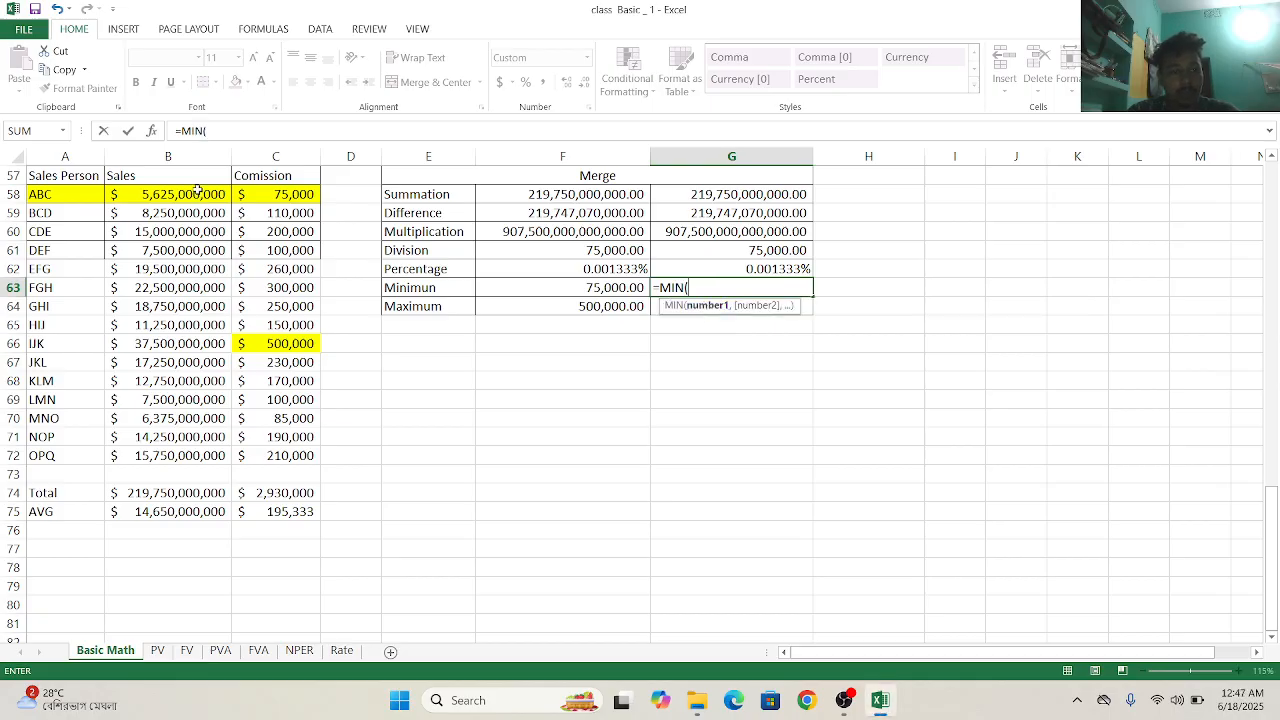
drag(197, 190, 222, 462)
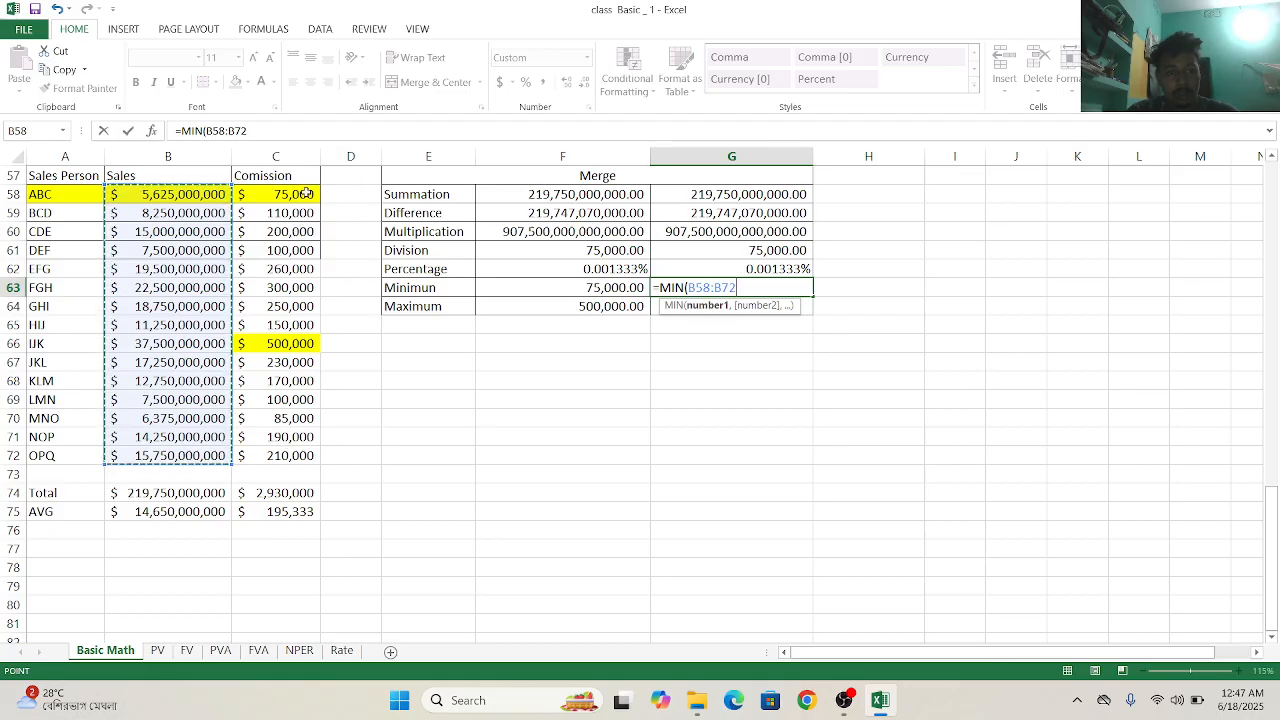
drag(306, 193, 306, 455)
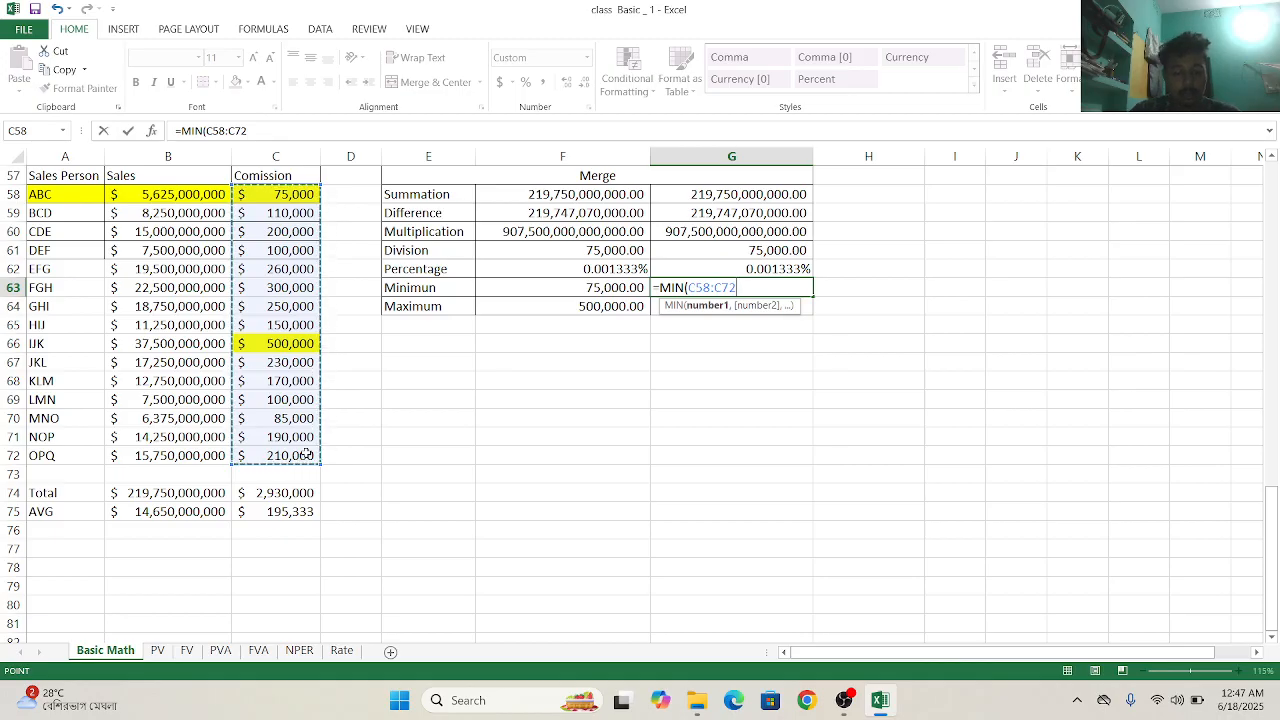
key(Return)
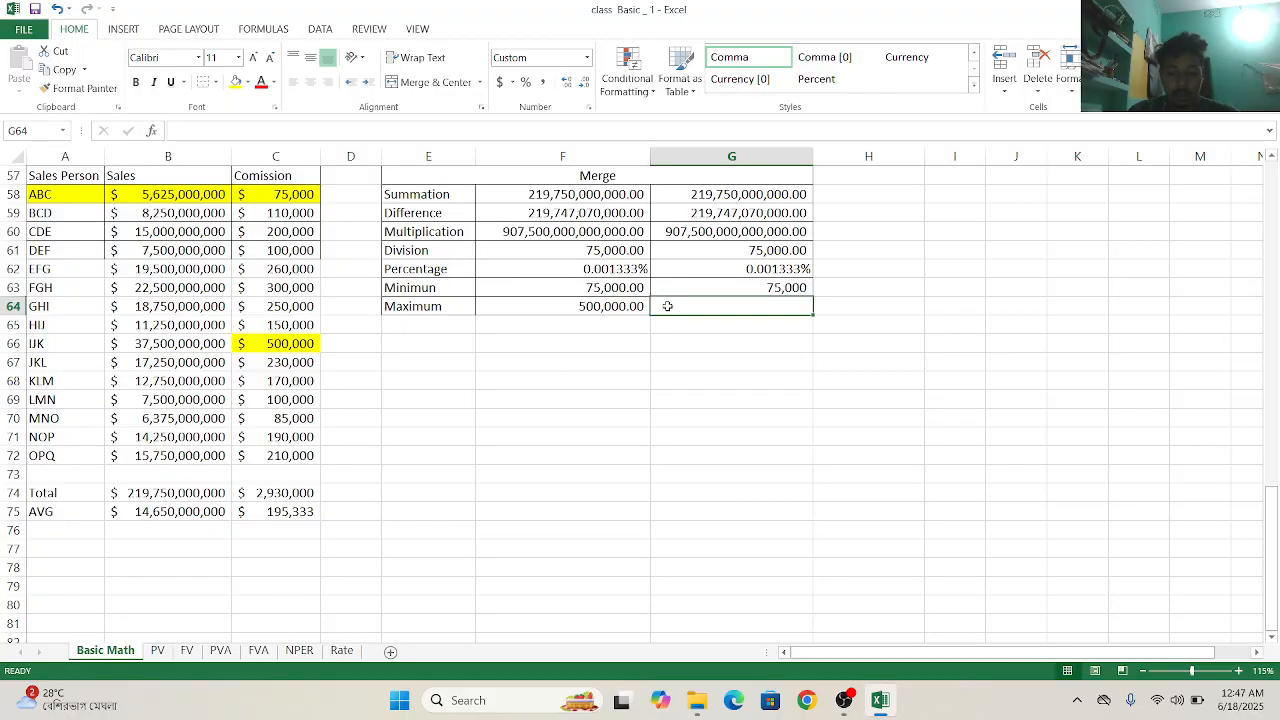
- Calculate the Maximum in G64 from all salespeople's commissions with =MAX(C58:C72)
text(=)
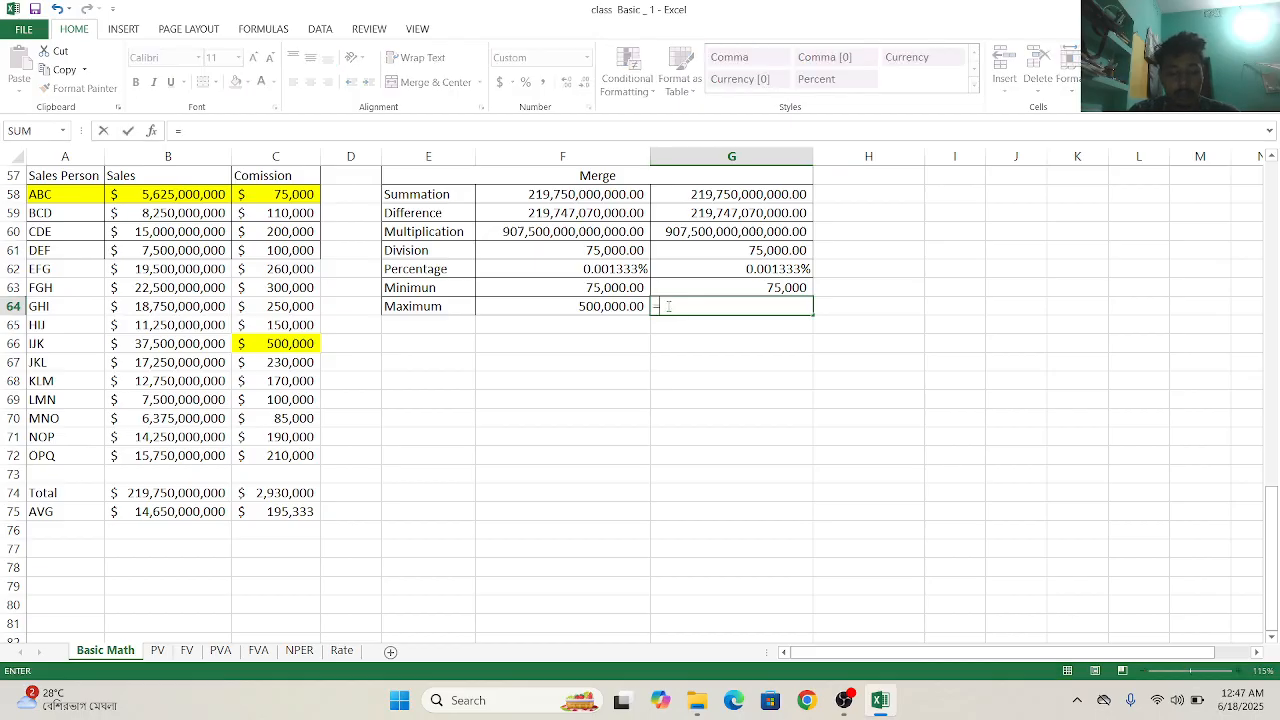
text(m)
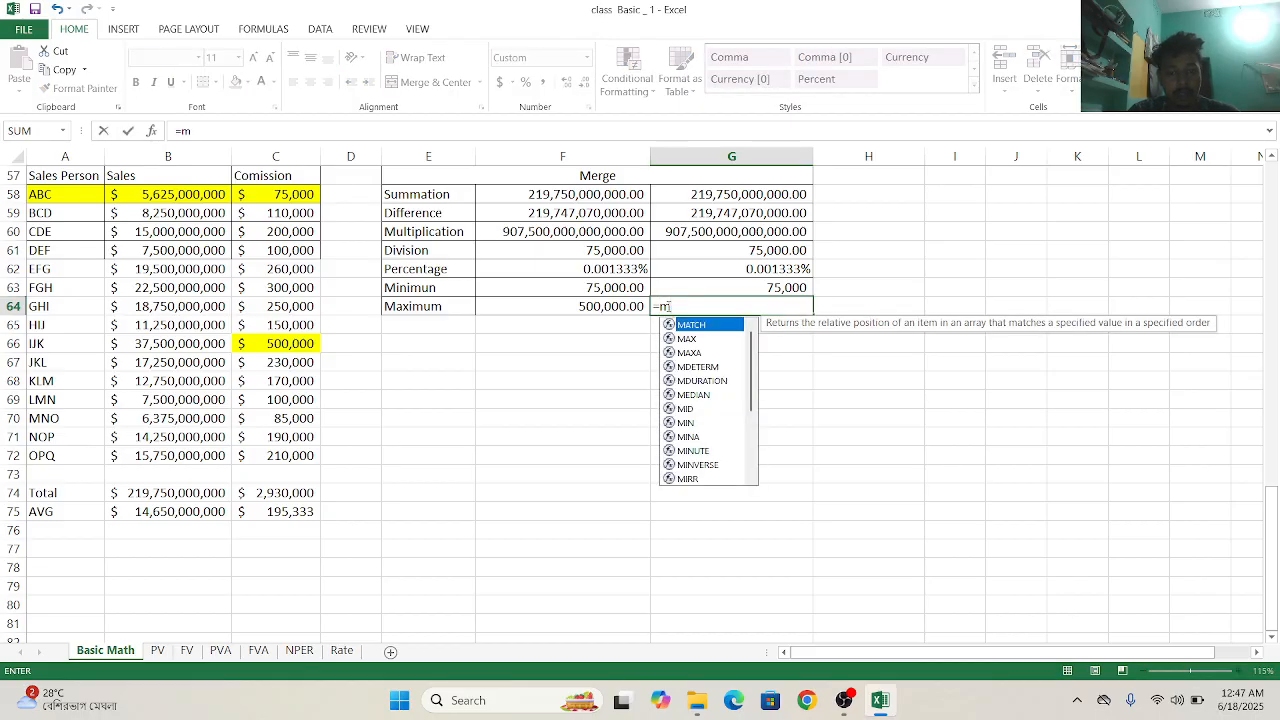
text(a)
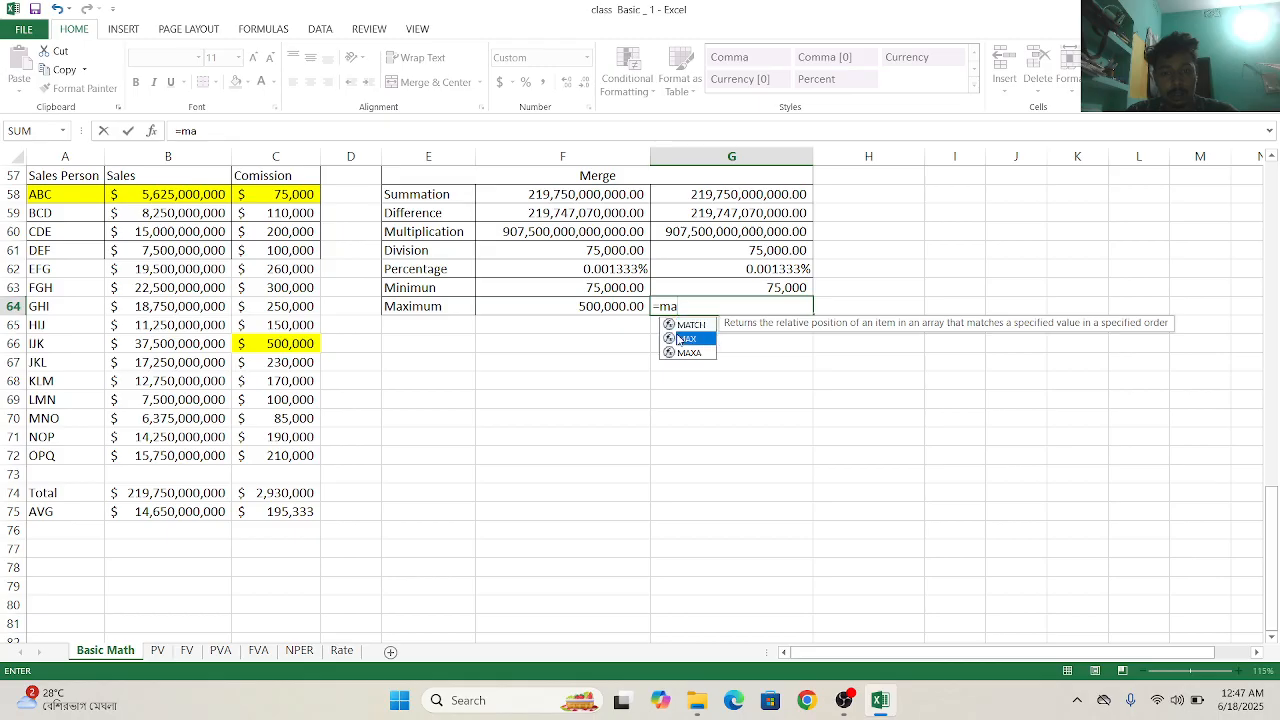
click(680, 339)
double_click(680, 339)
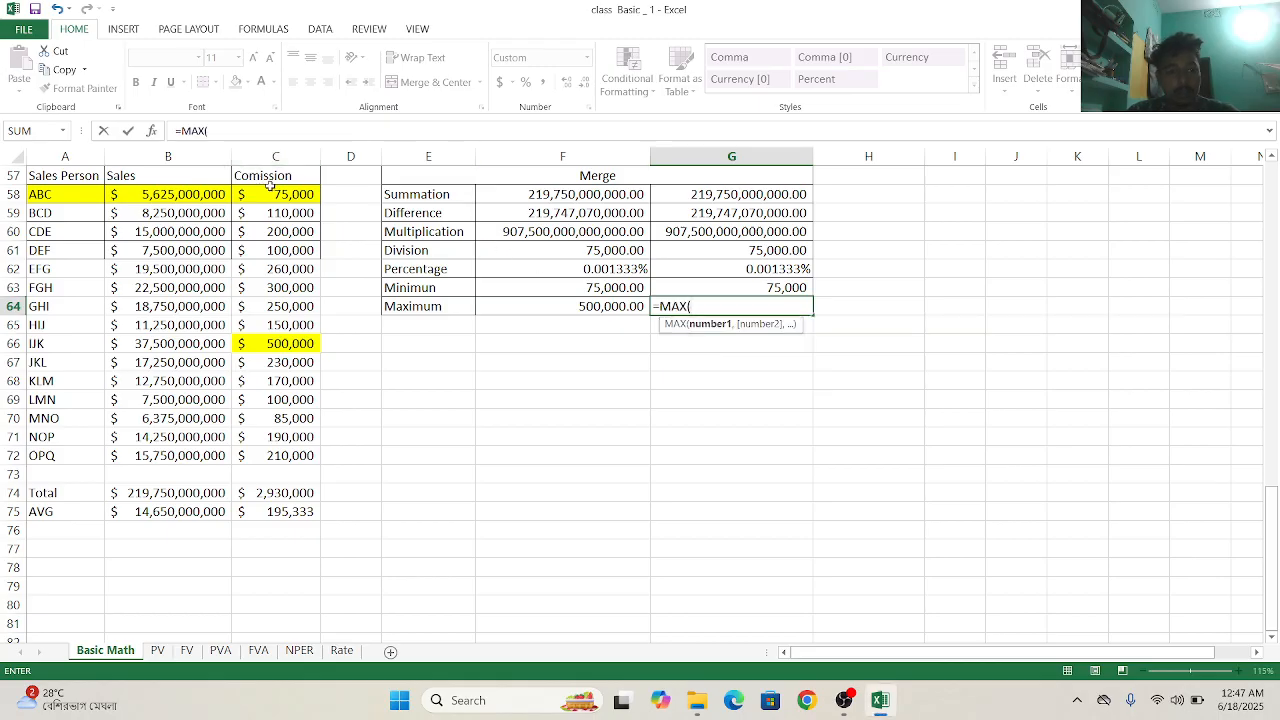
drag(285, 194, 302, 452)
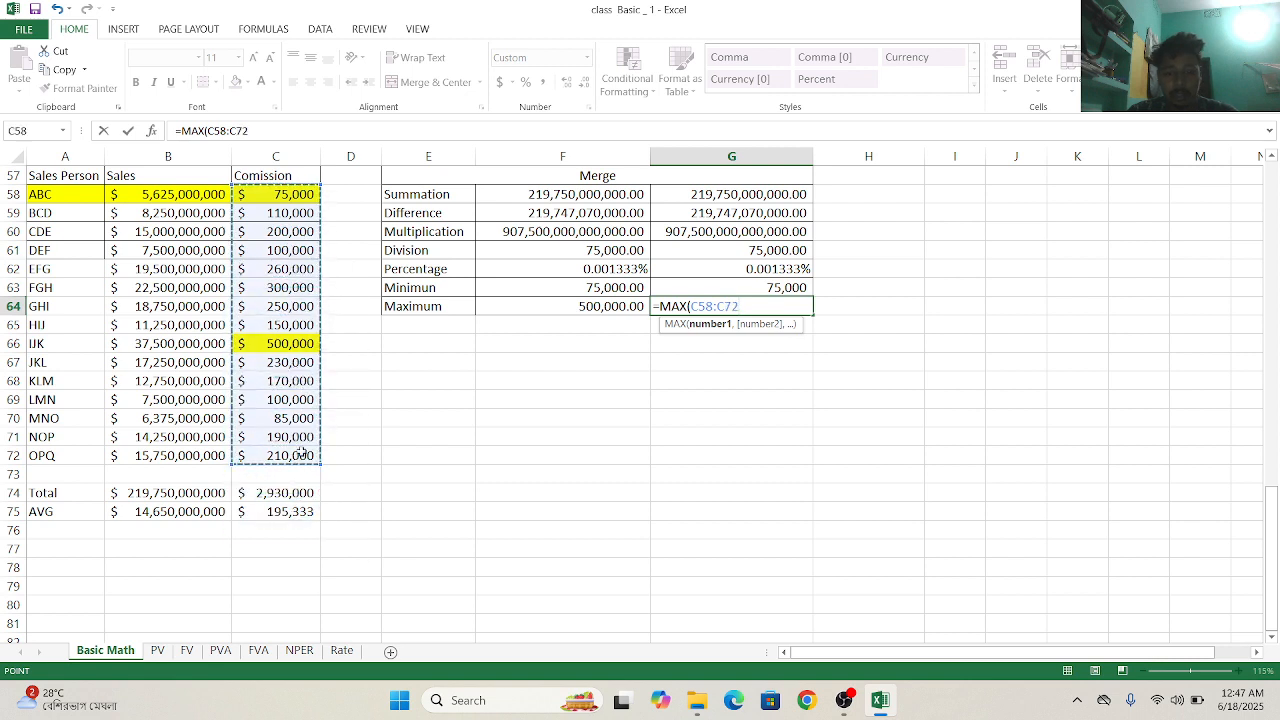
text())
key(Return)
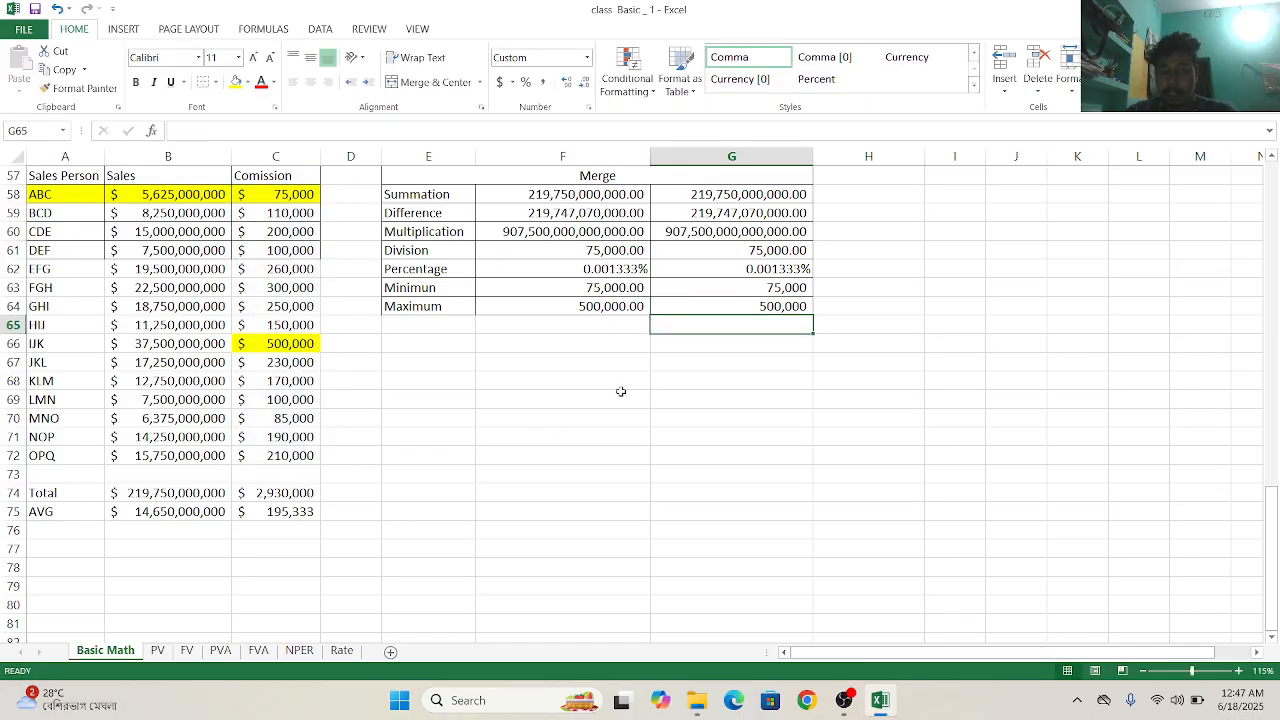
- Switch to the PV worksheet
click(157, 651)
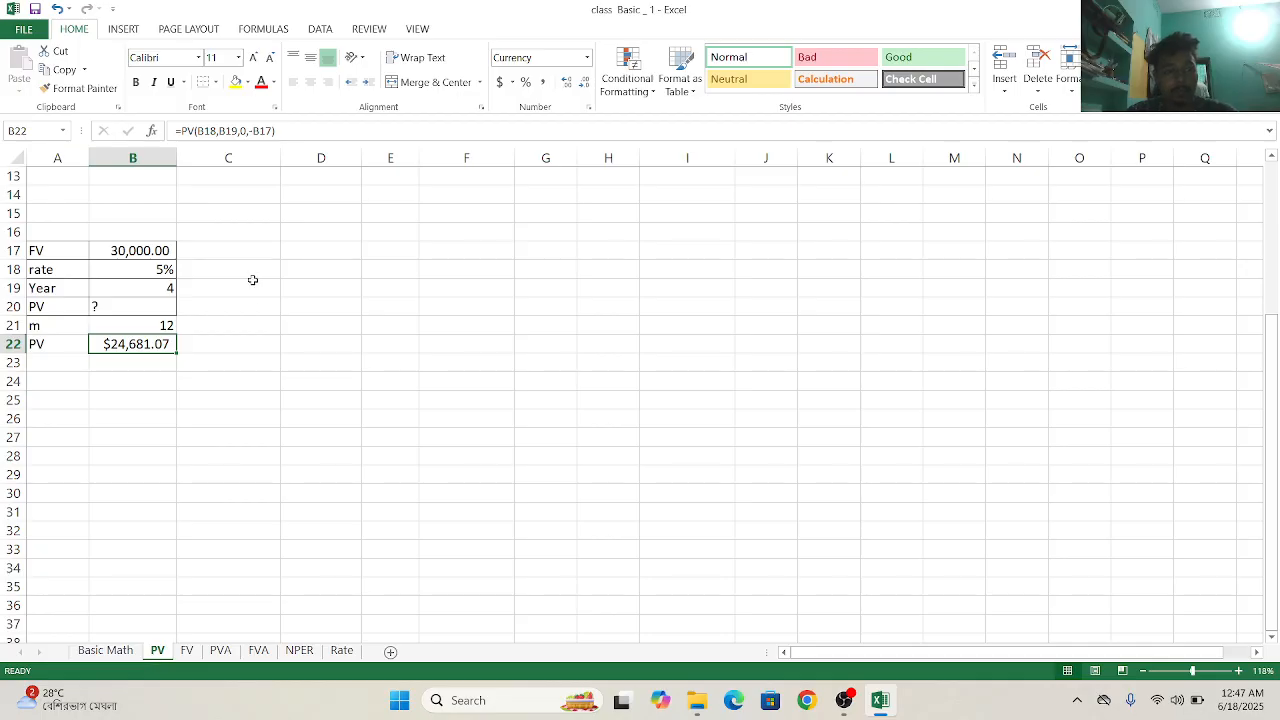
- Try to calculate the present value in D17 from the rate, year, m and FV cells with =PV(B18,B19,B21,B17,0)
click(321, 251)
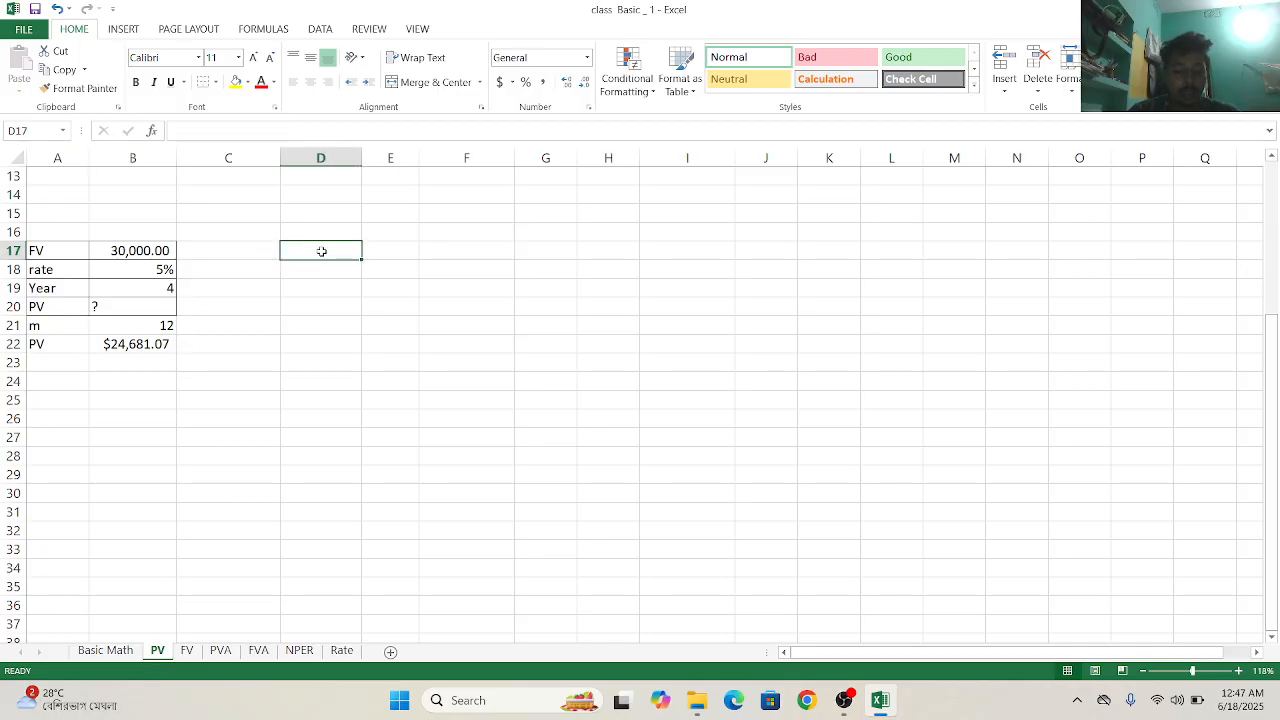
text(+)
key(BackSpace)
text(=)
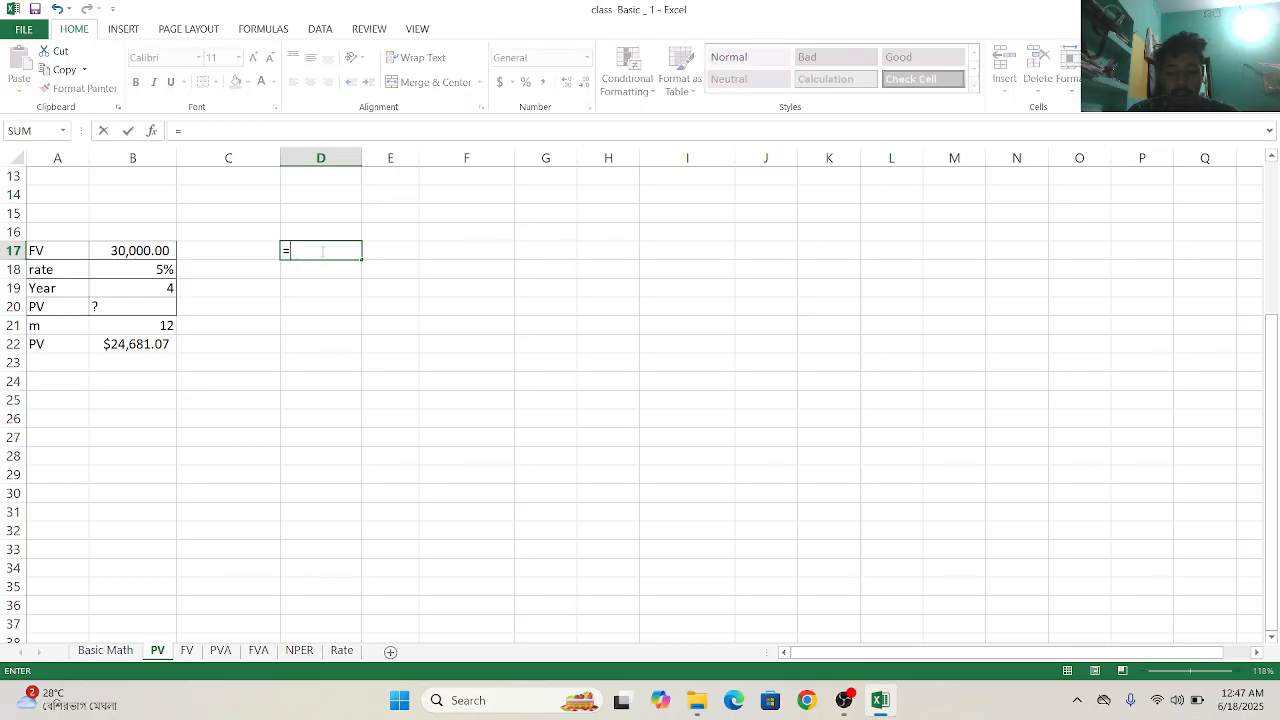
text(pv)
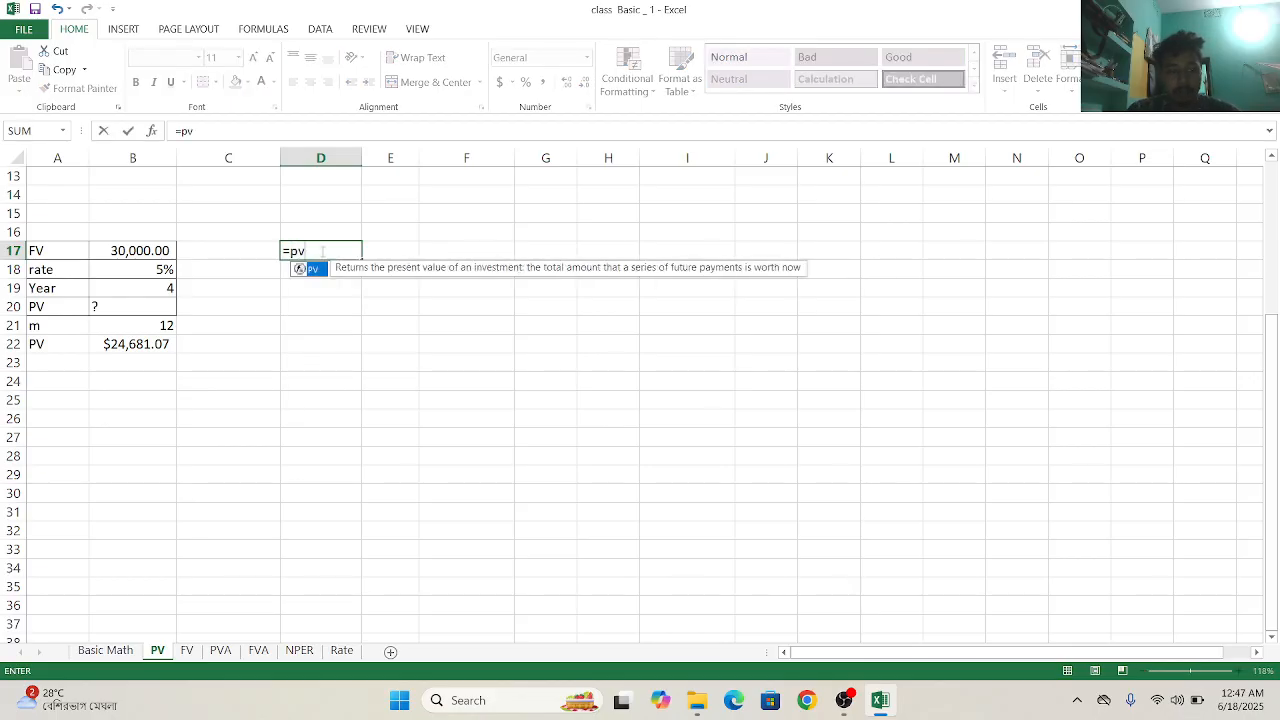
double_click(312, 269)
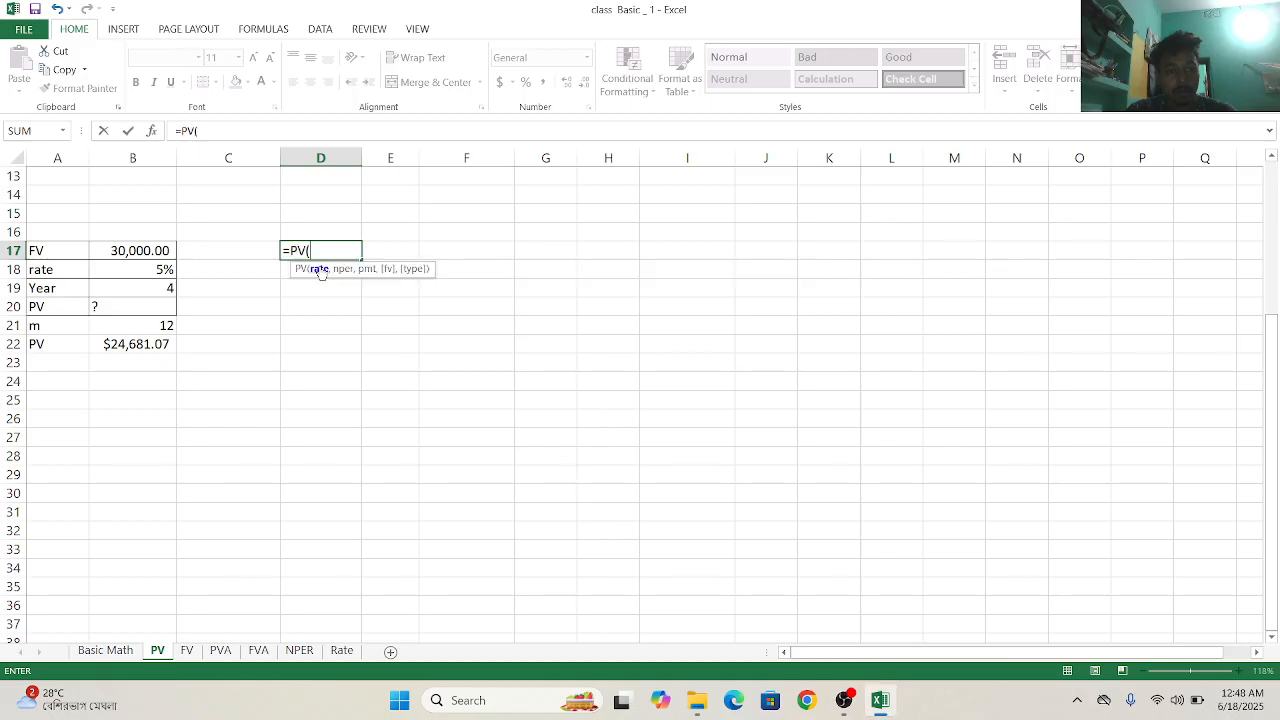
click(142, 269)
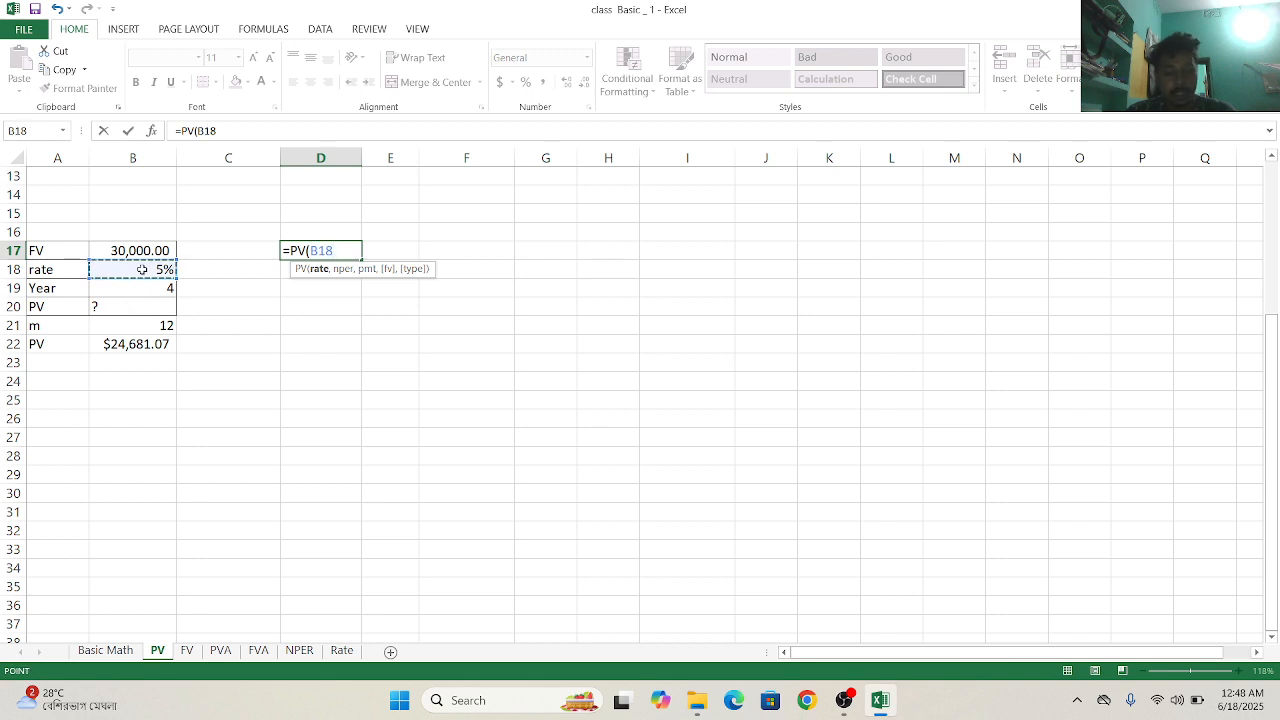
text(,)
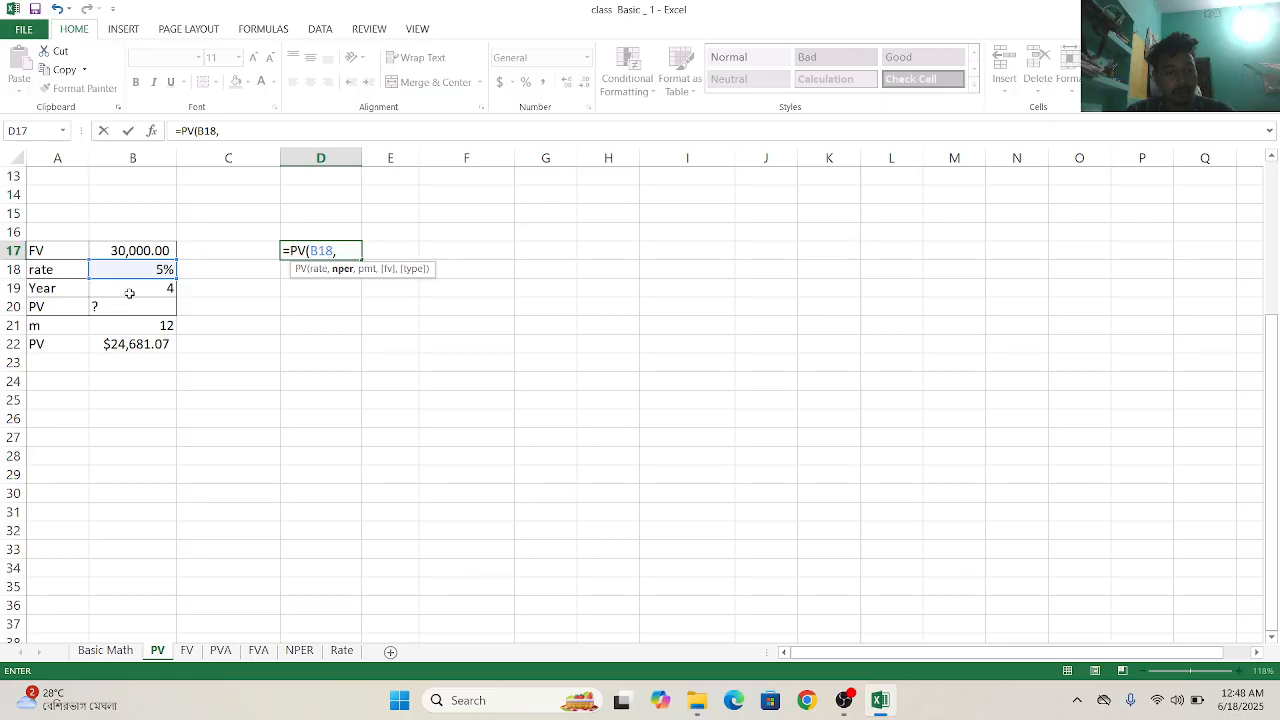
click(129, 290)
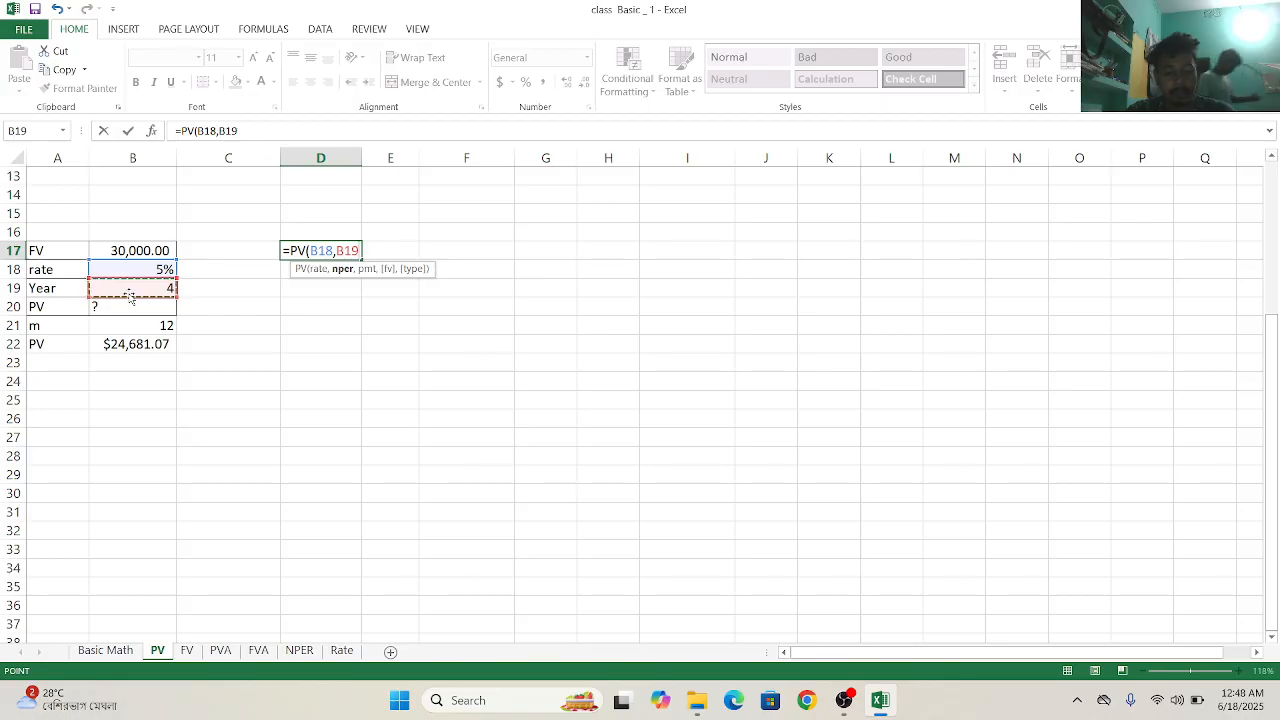
text(,)
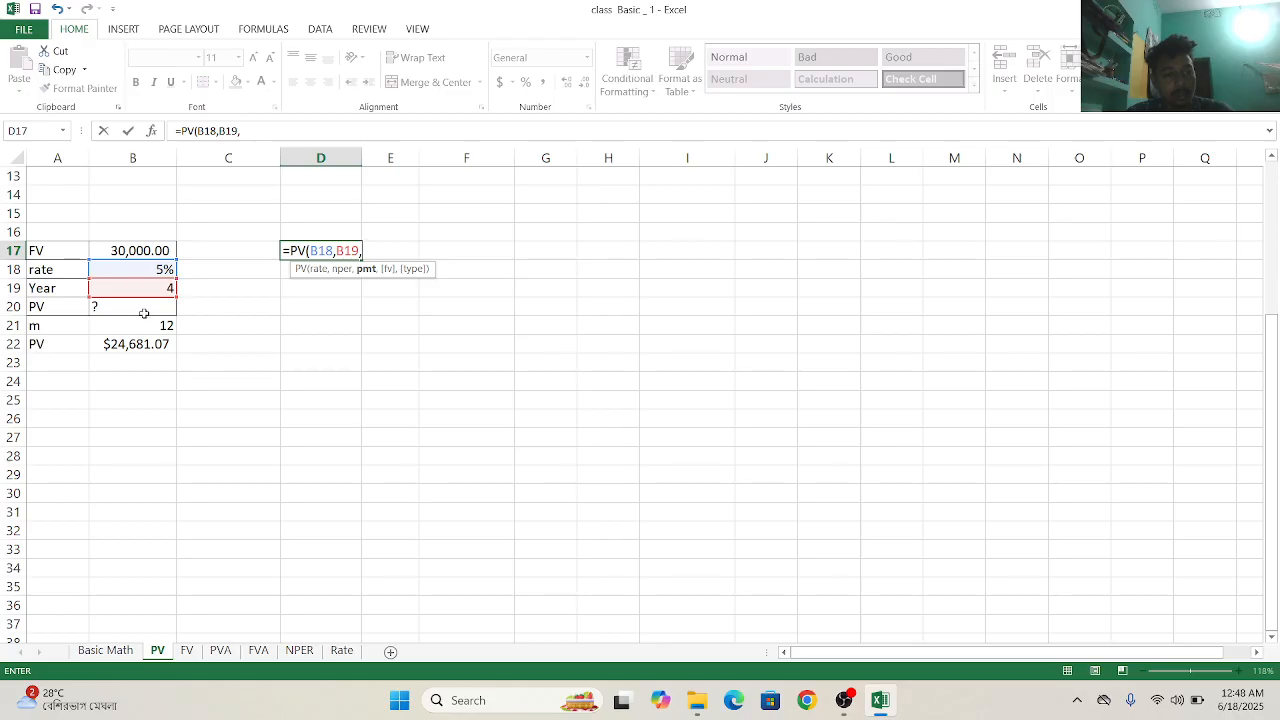
click(144, 326)
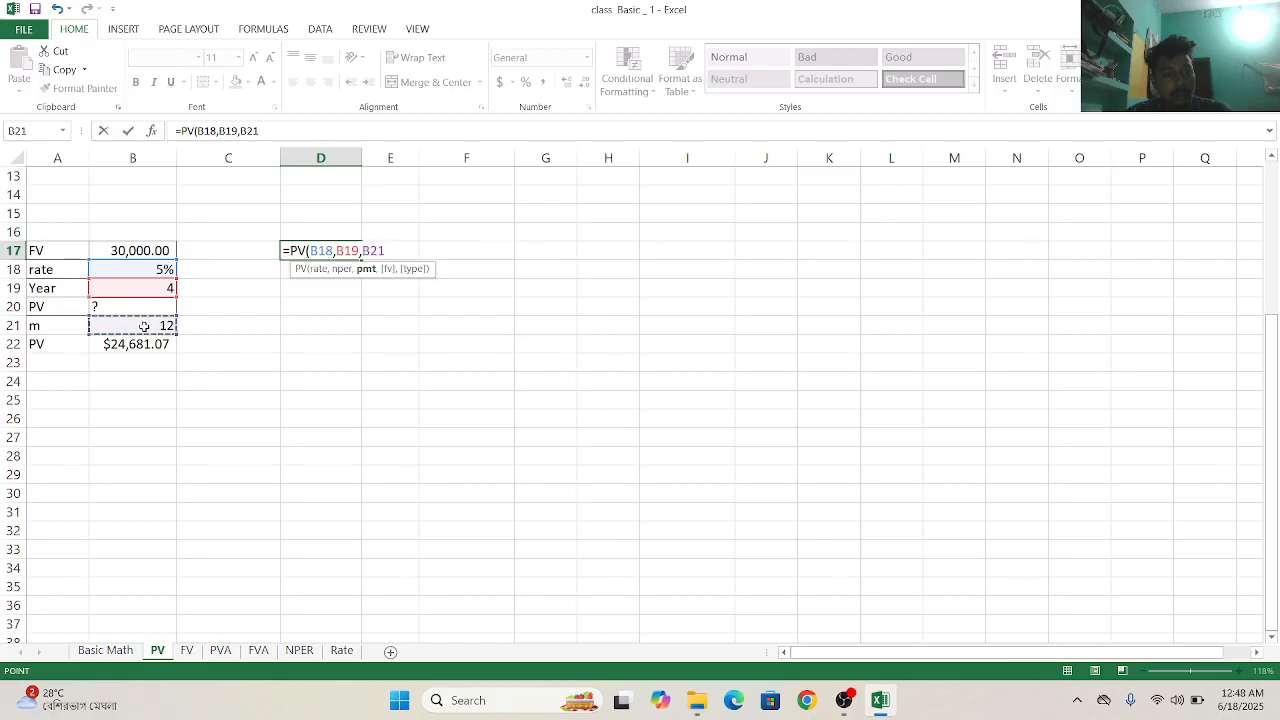
text(,)
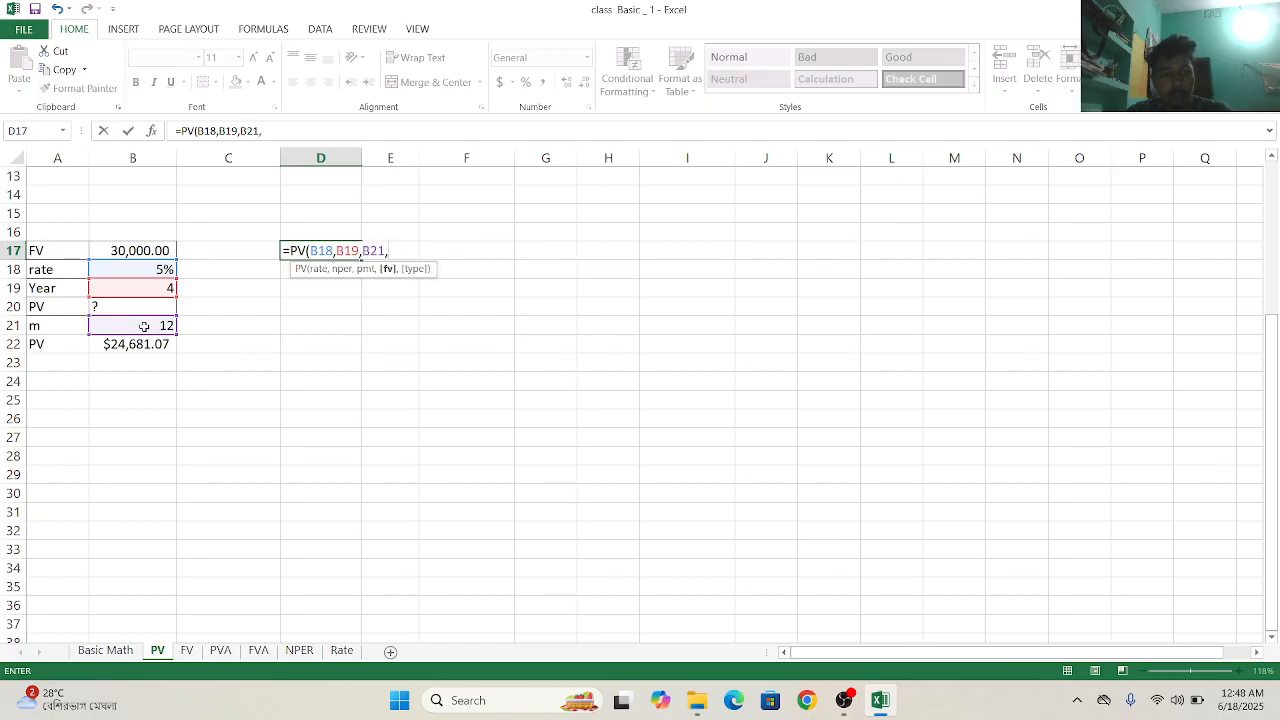
click(148, 248)
text(,)
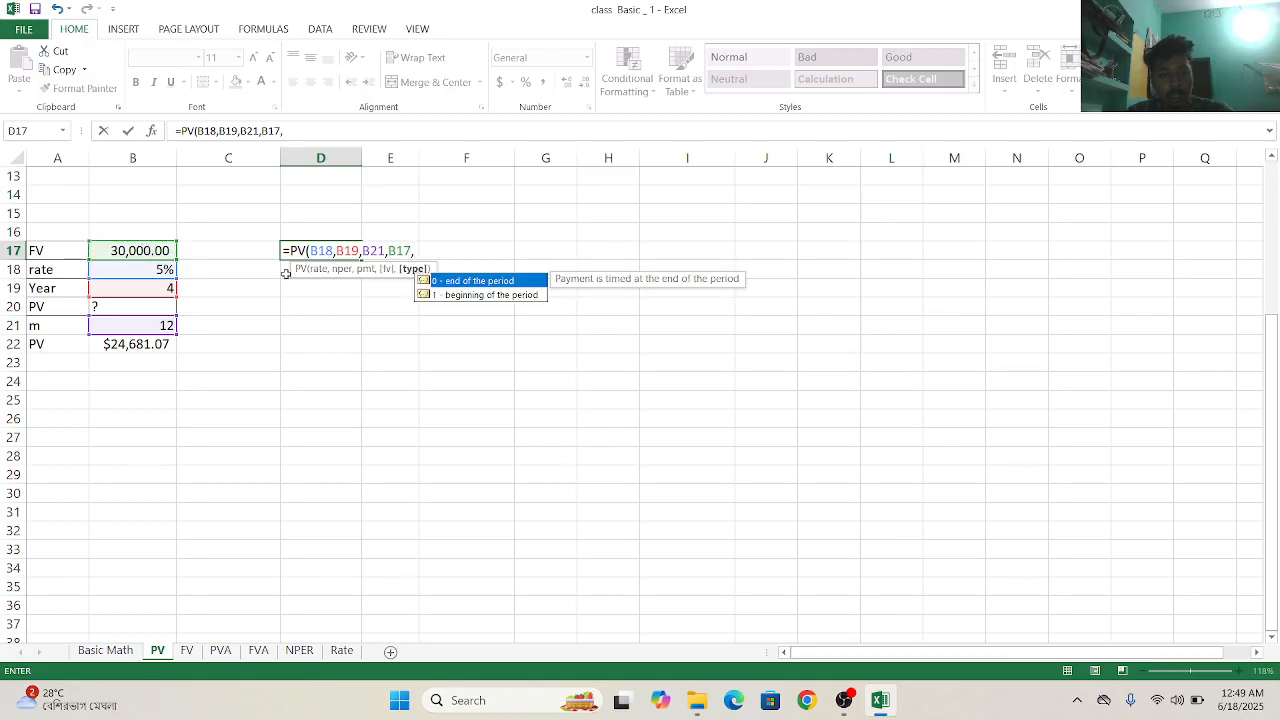
click(455, 271)
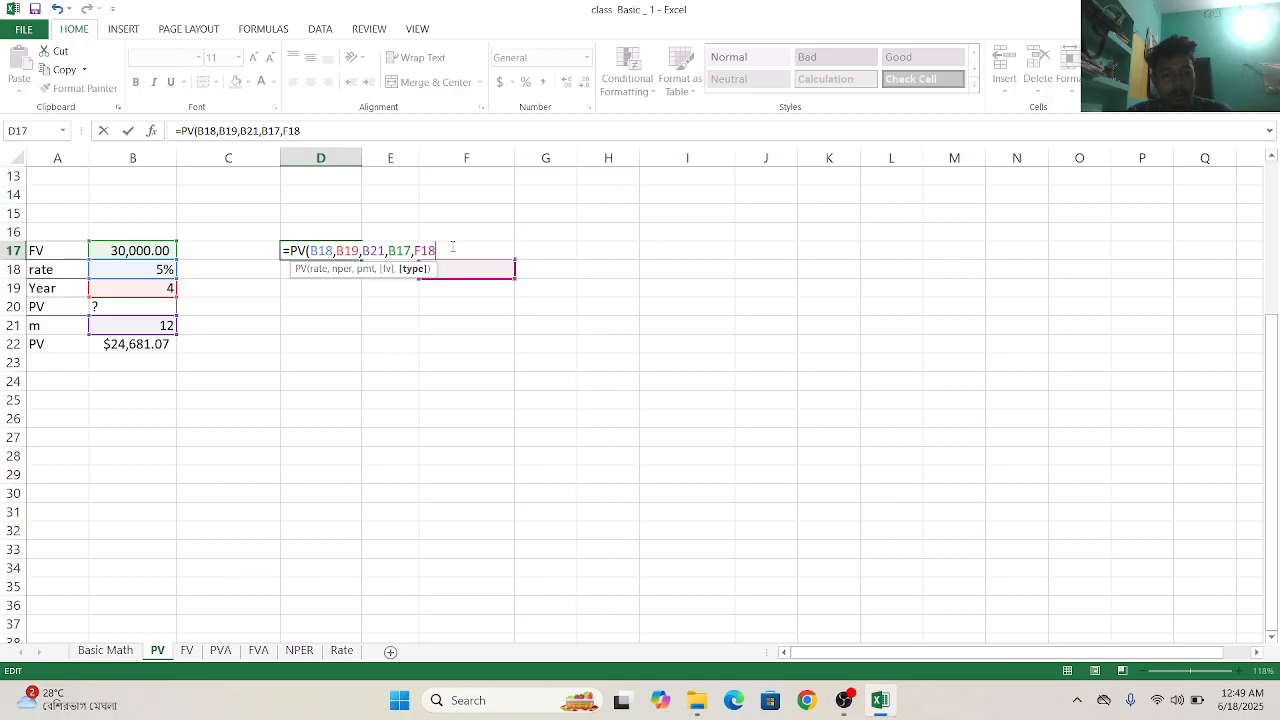
key(BackSpace)
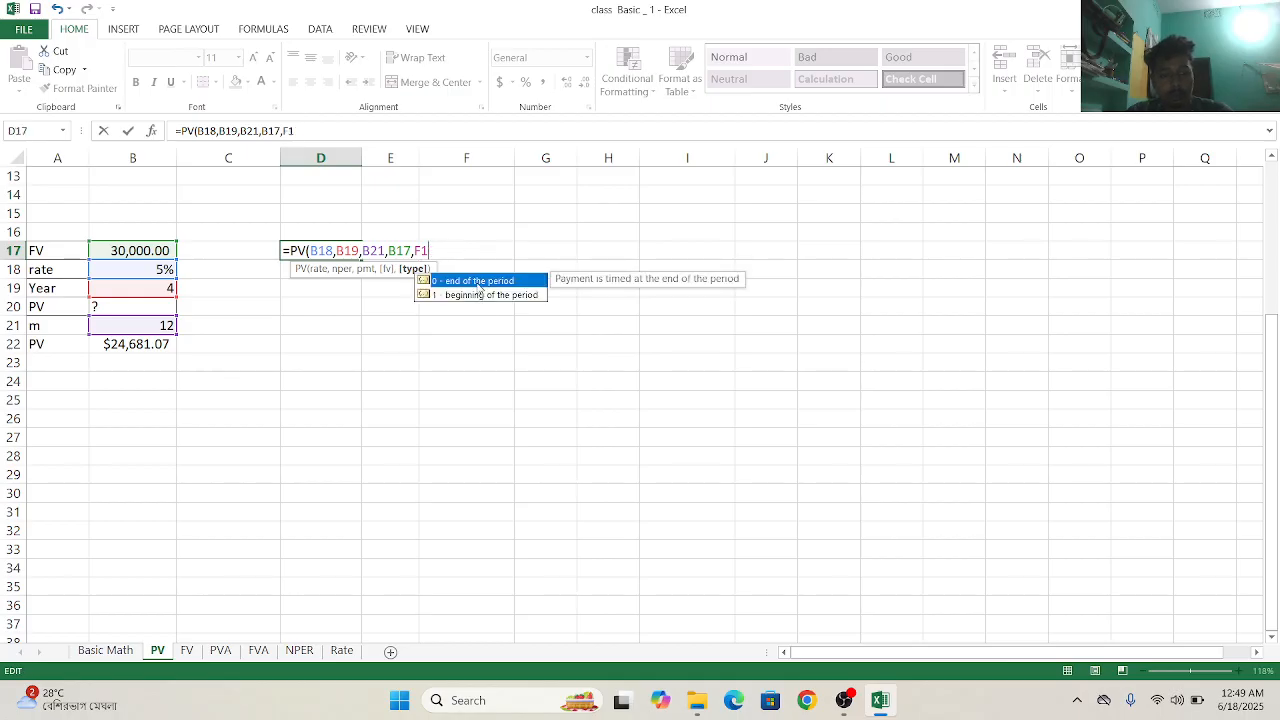
double_click(478, 281)
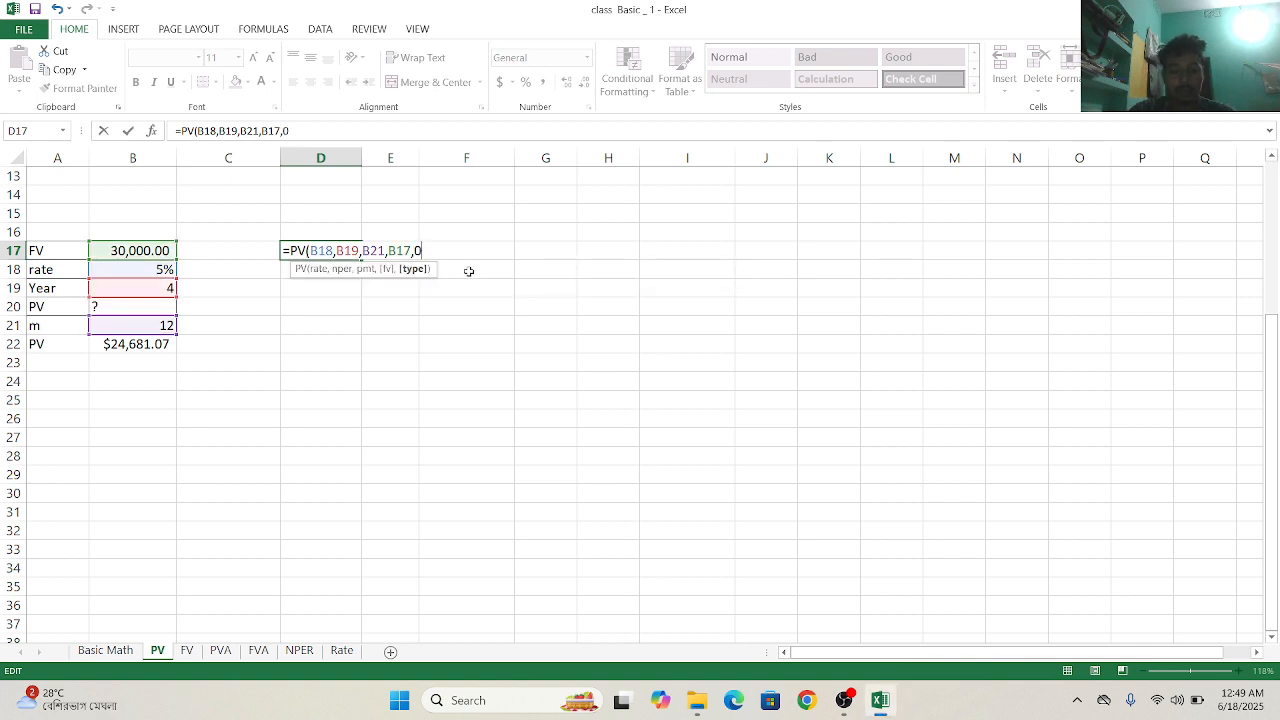
key(Return)
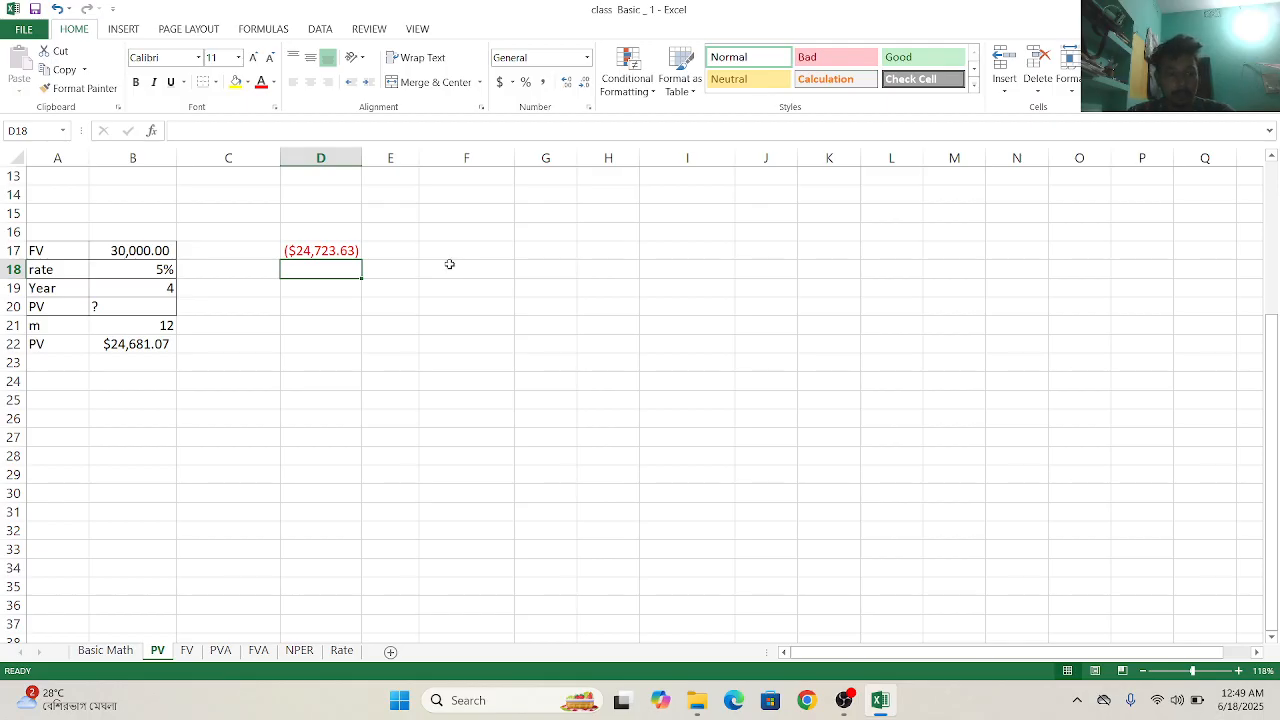
- Try replacing the formula in D17 with =PV(B18,B22,B19,B17,0), using end-of-period payments
click(347, 249)
key(BackSpace)
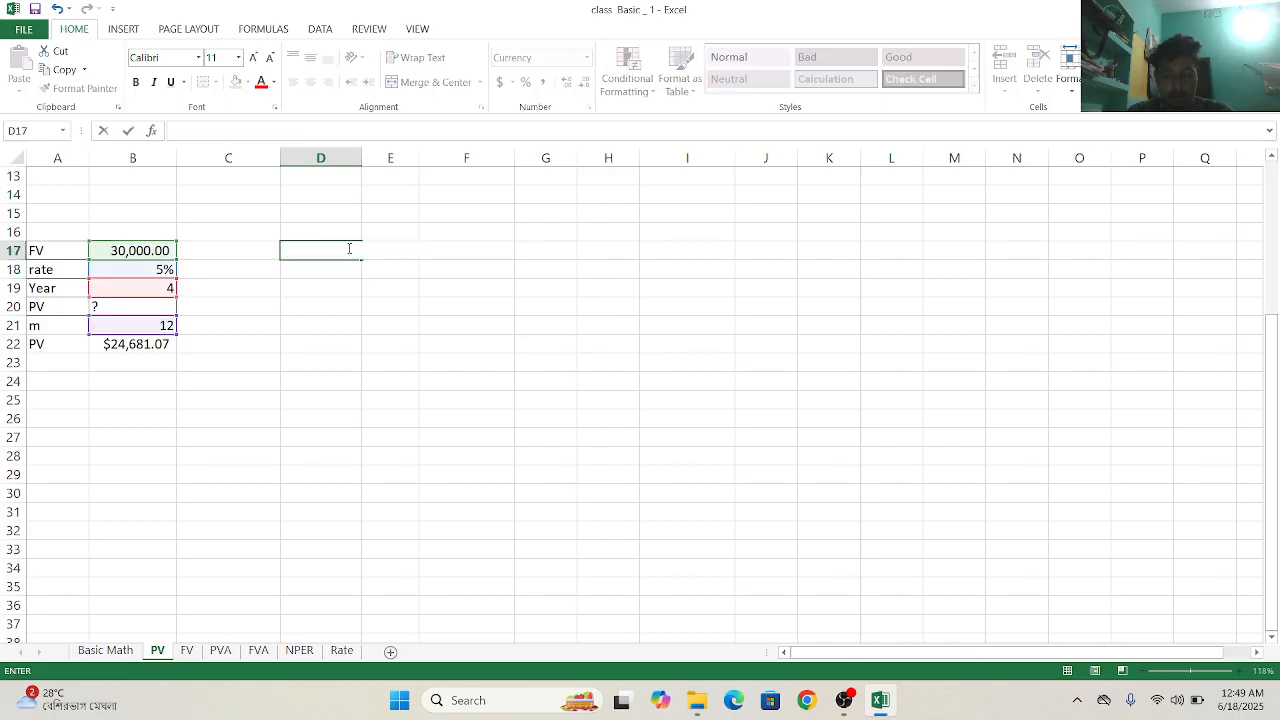
text(=pv)
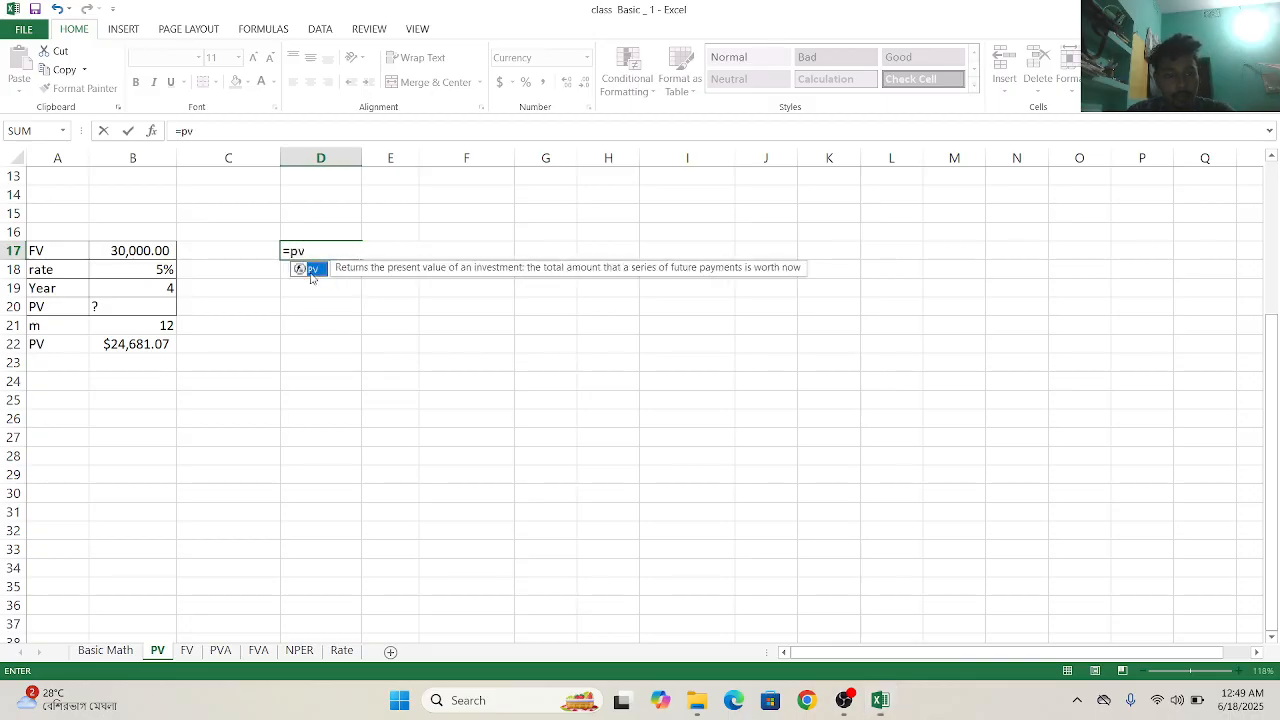
double_click(310, 270)
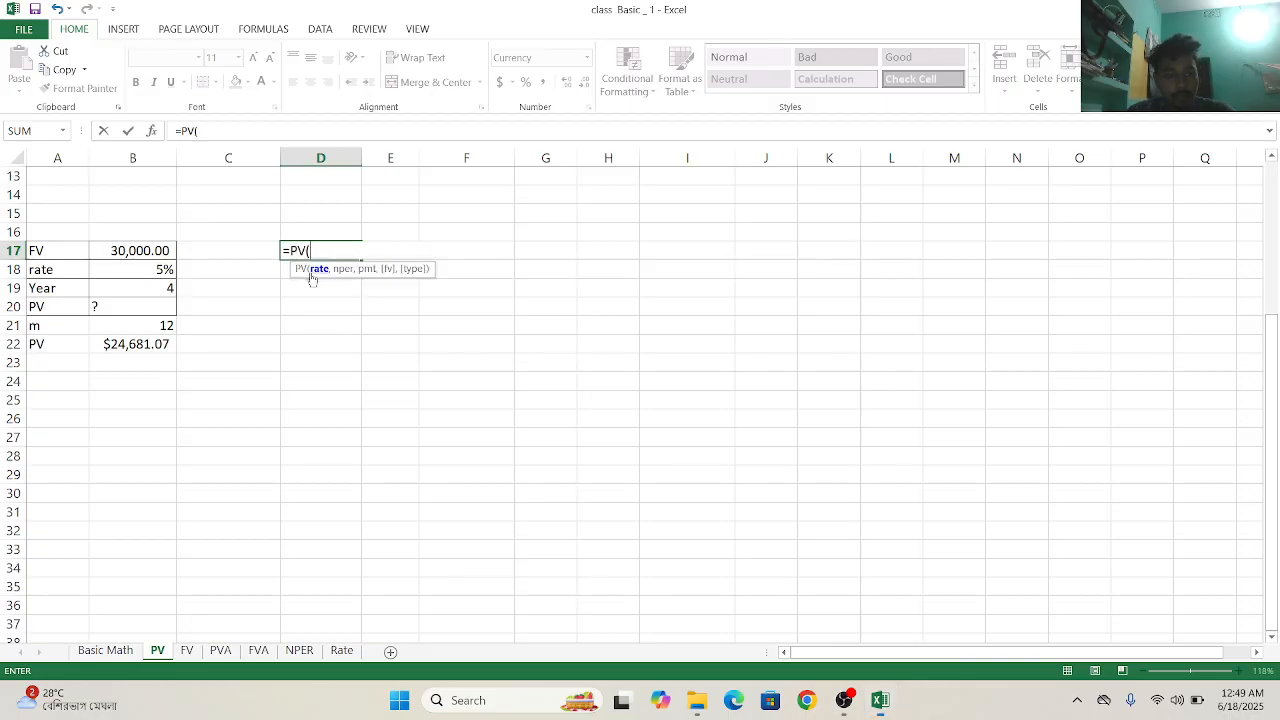
click(139, 276)
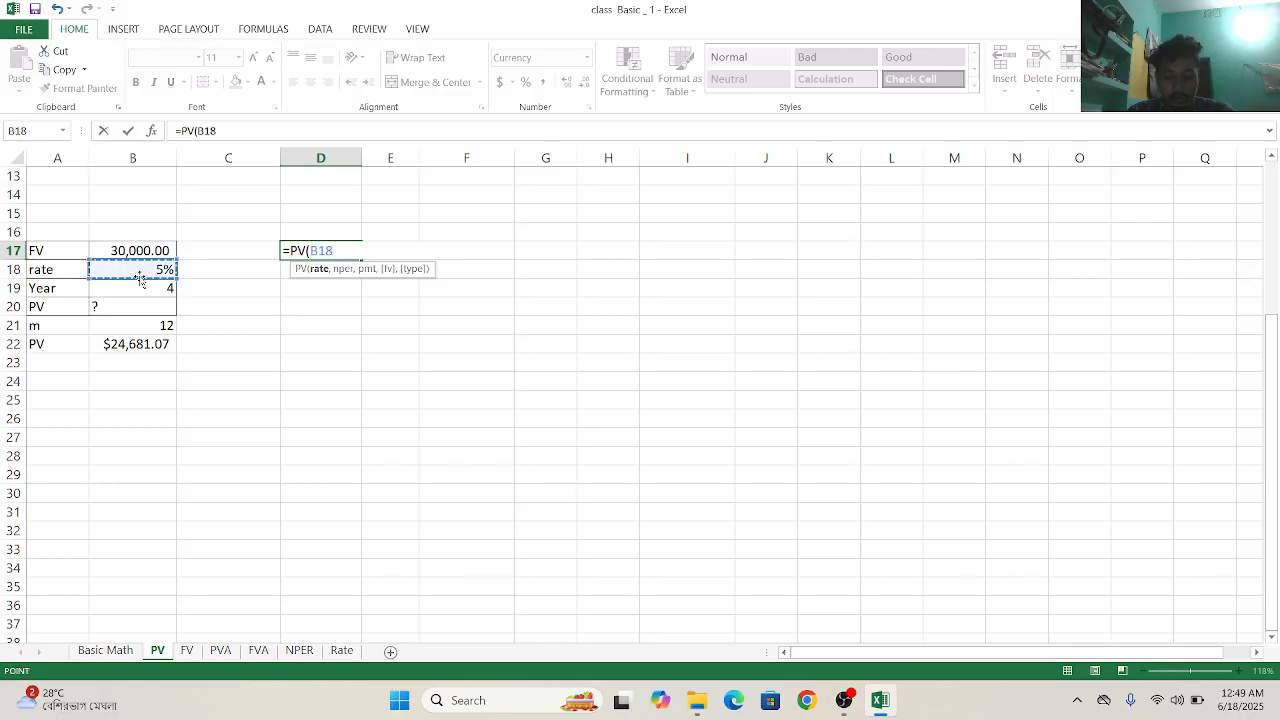
text(,)
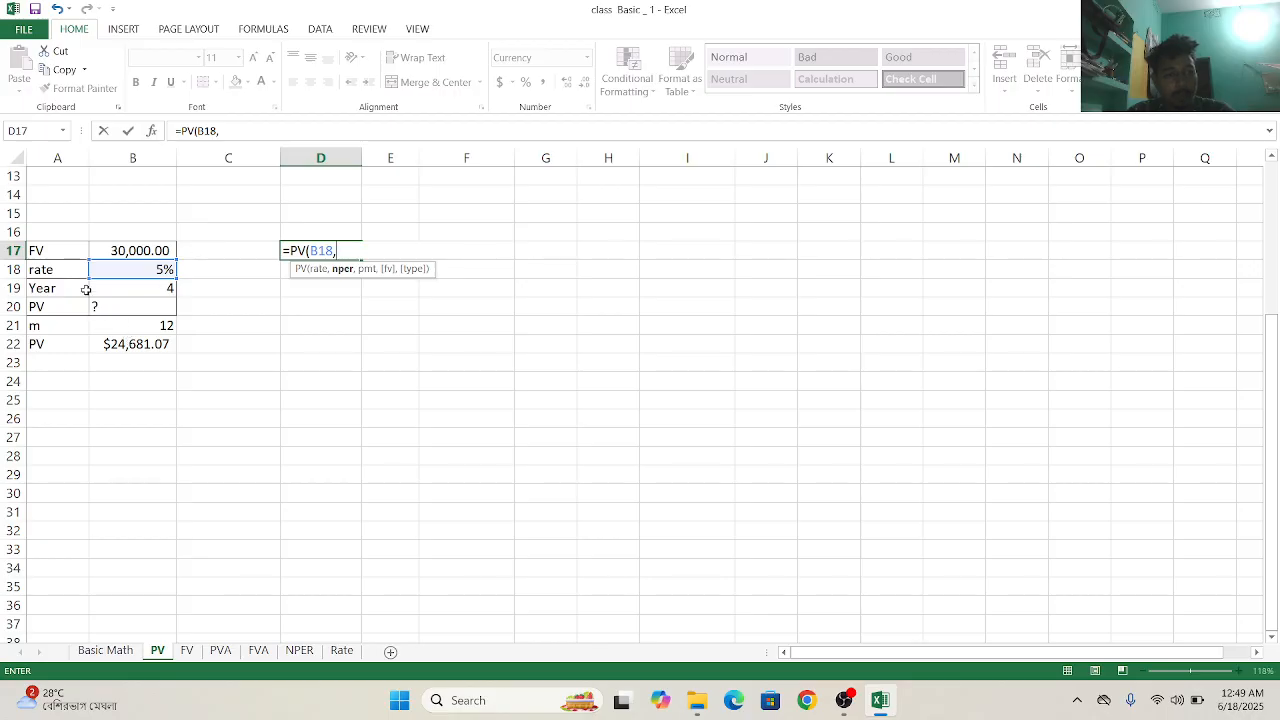
click(144, 330)
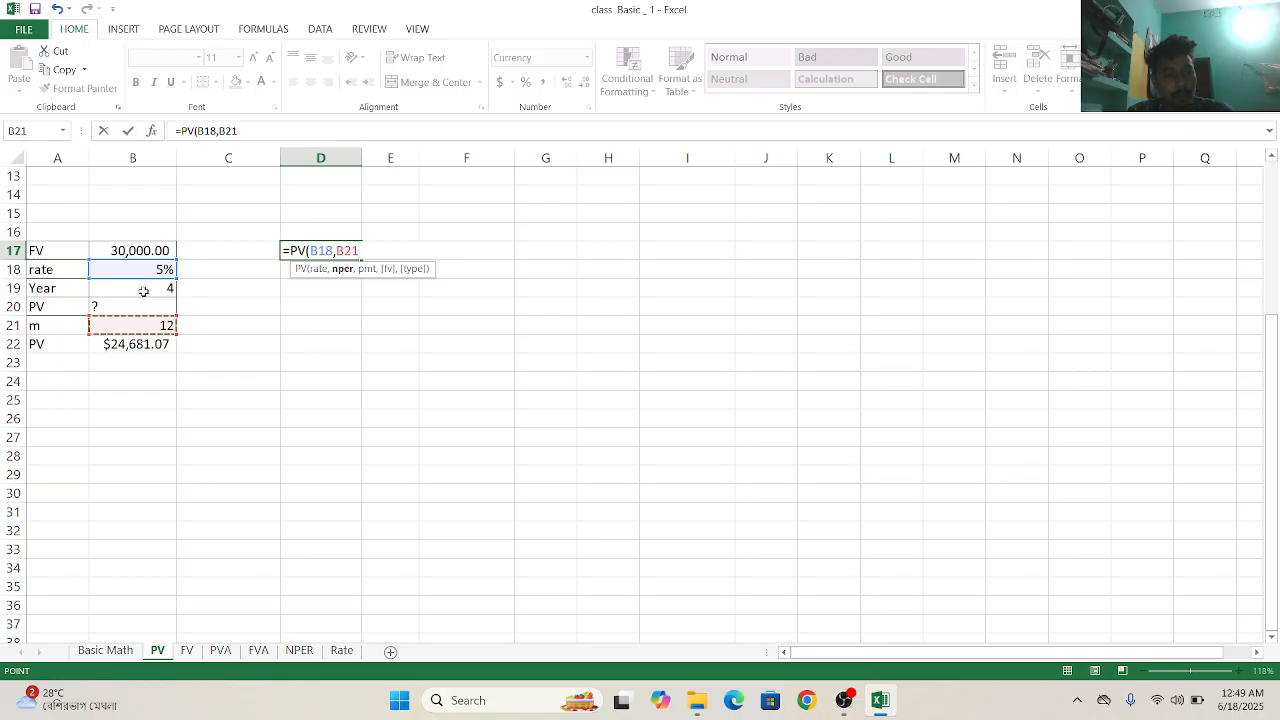
click(144, 290)
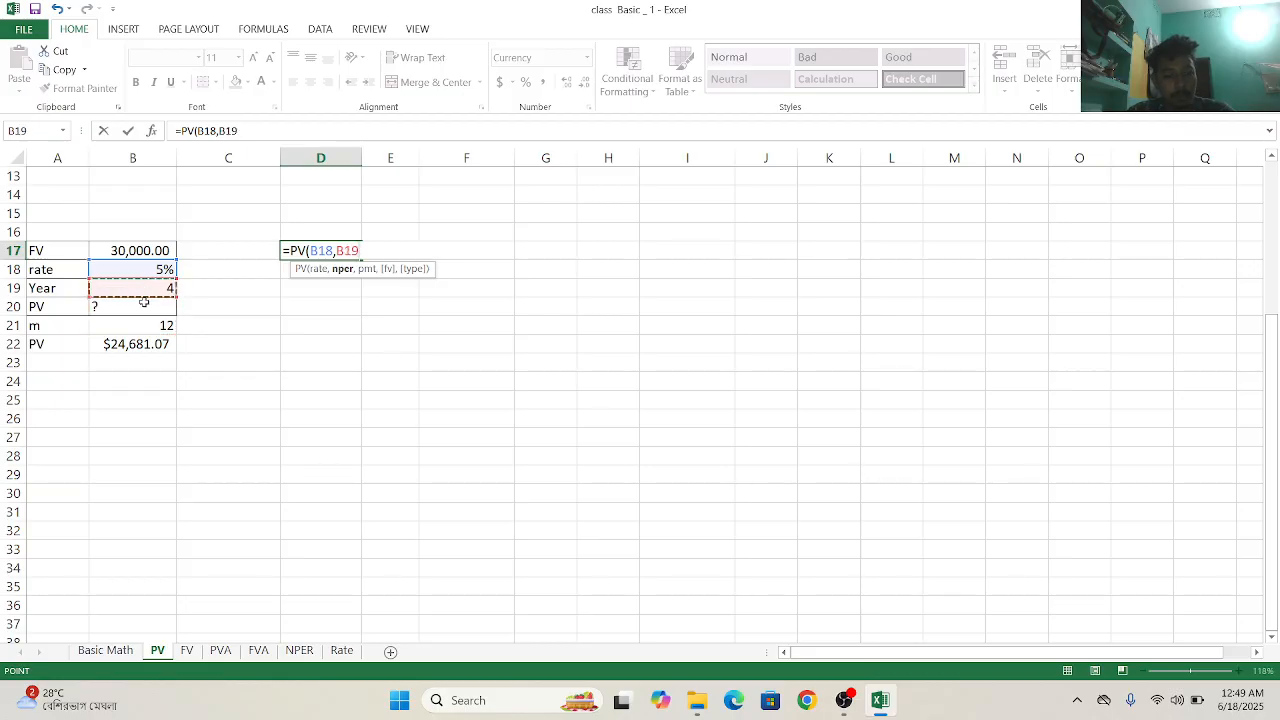
click(145, 342)
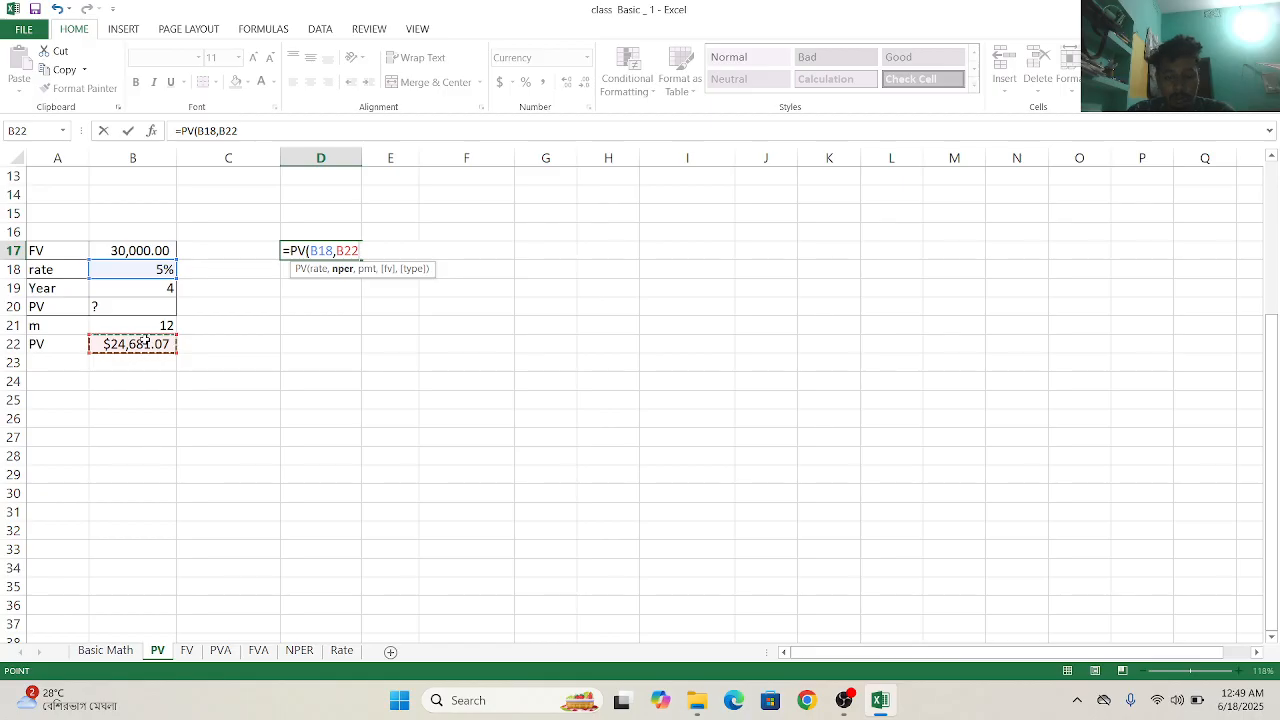
text(,)
click(146, 290)
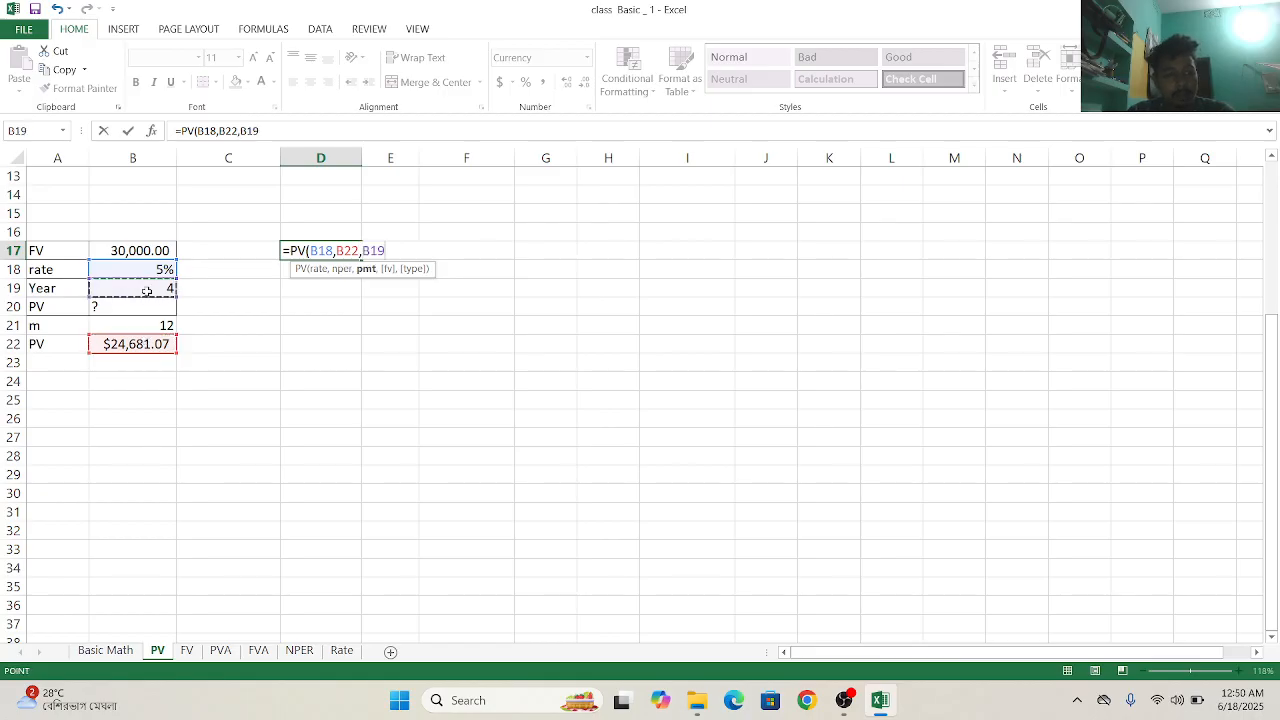
text(,)
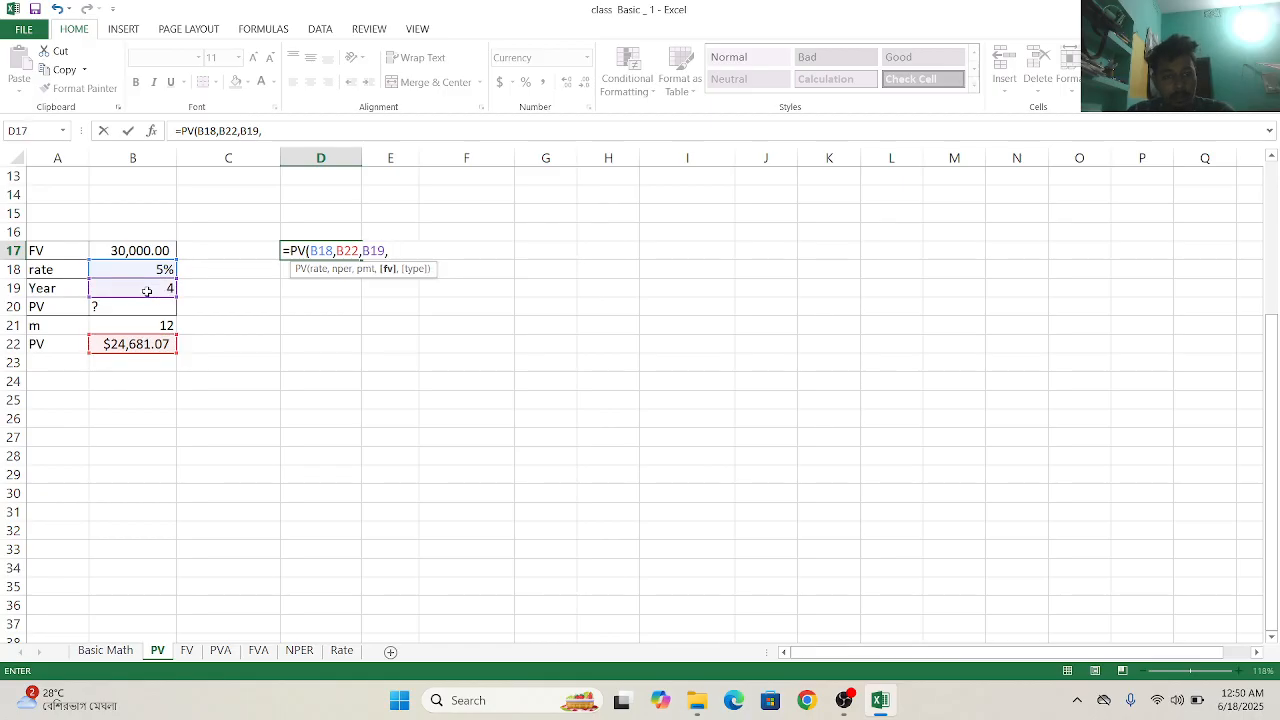
click(143, 250)
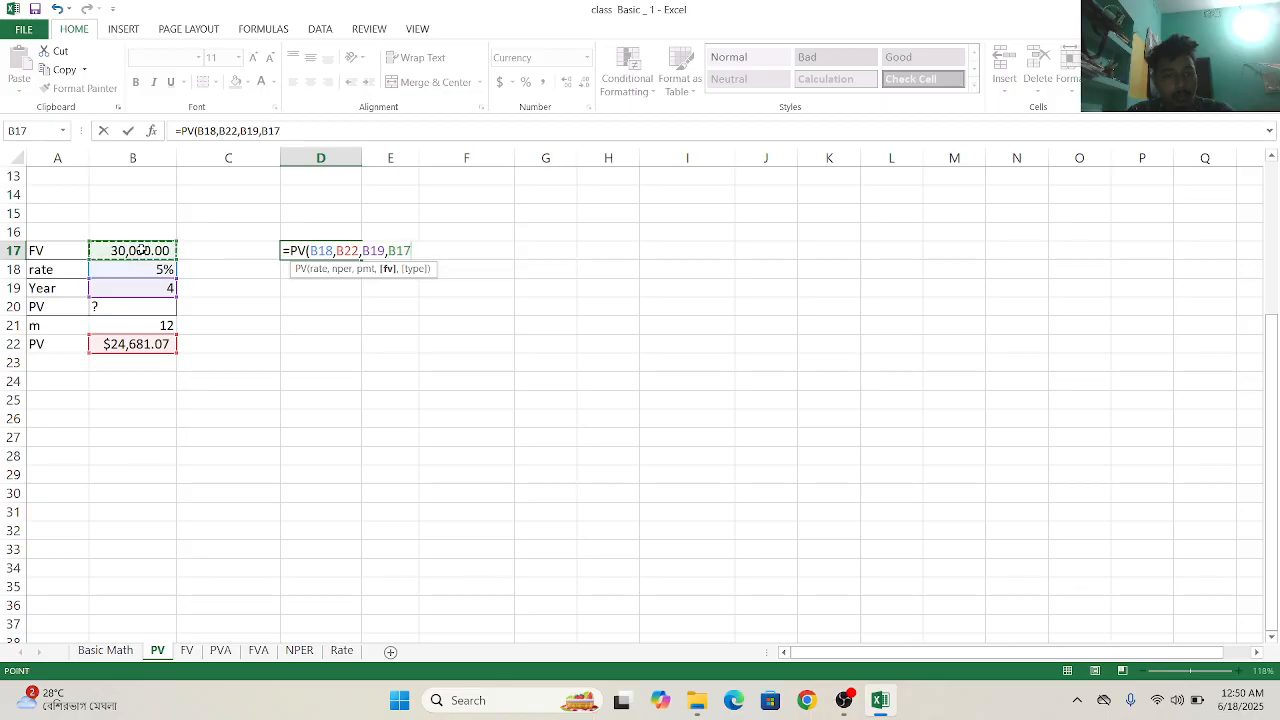
text(,)
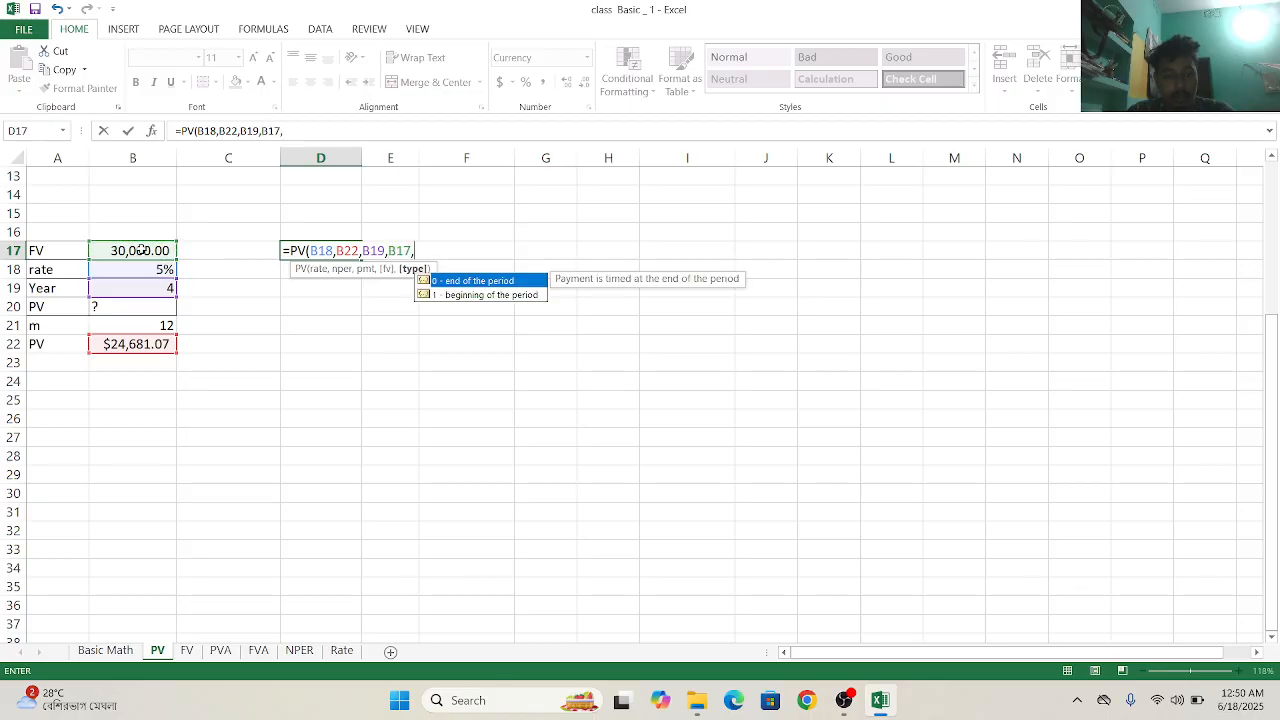
double_click(483, 282)
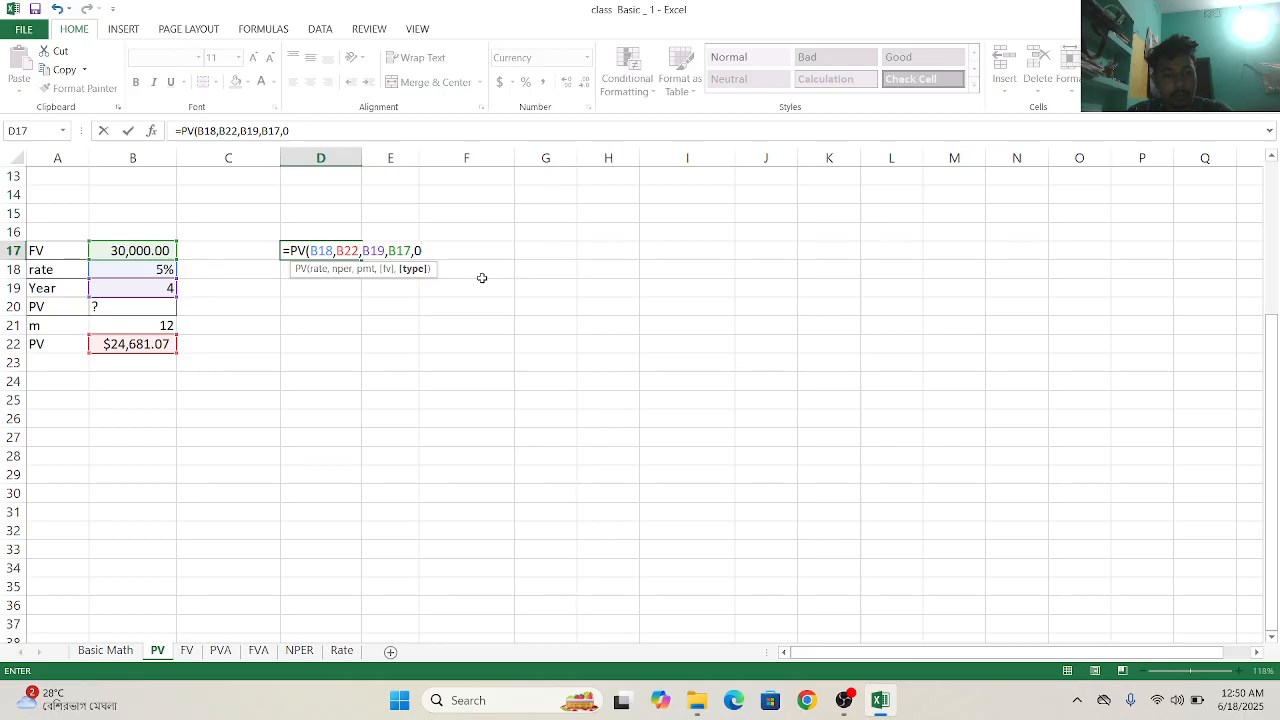
text())
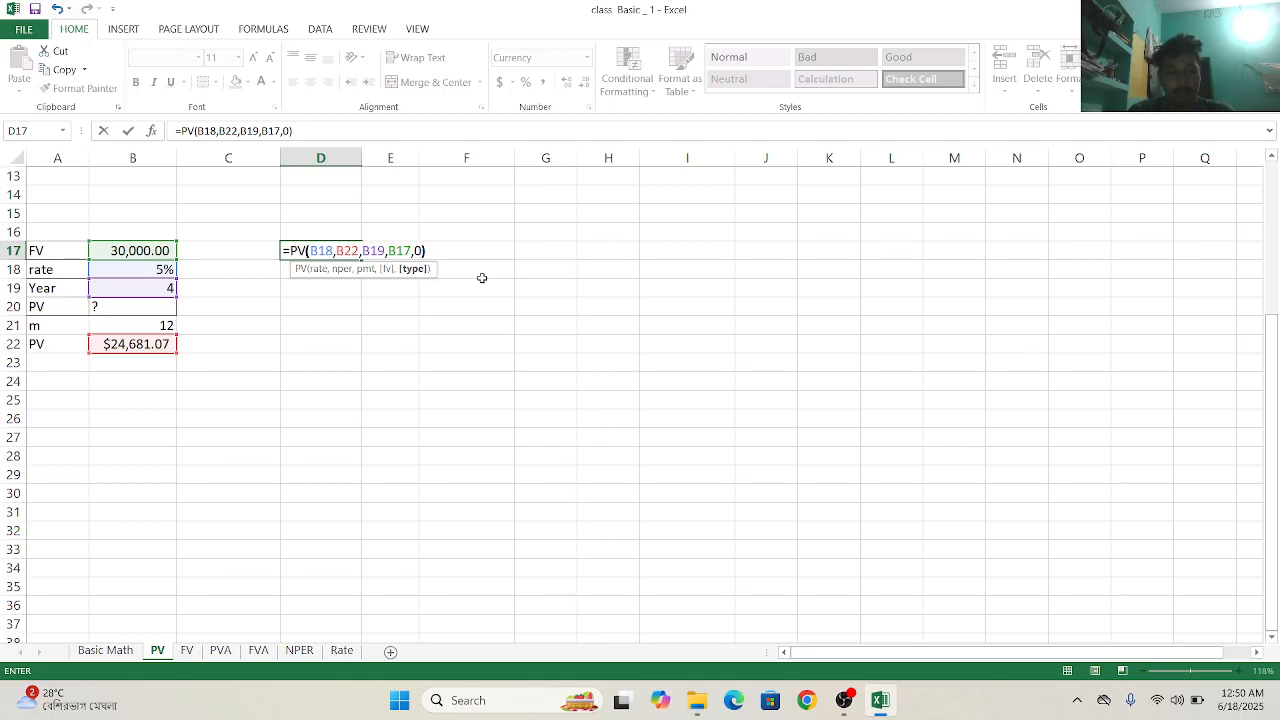
key(Return)
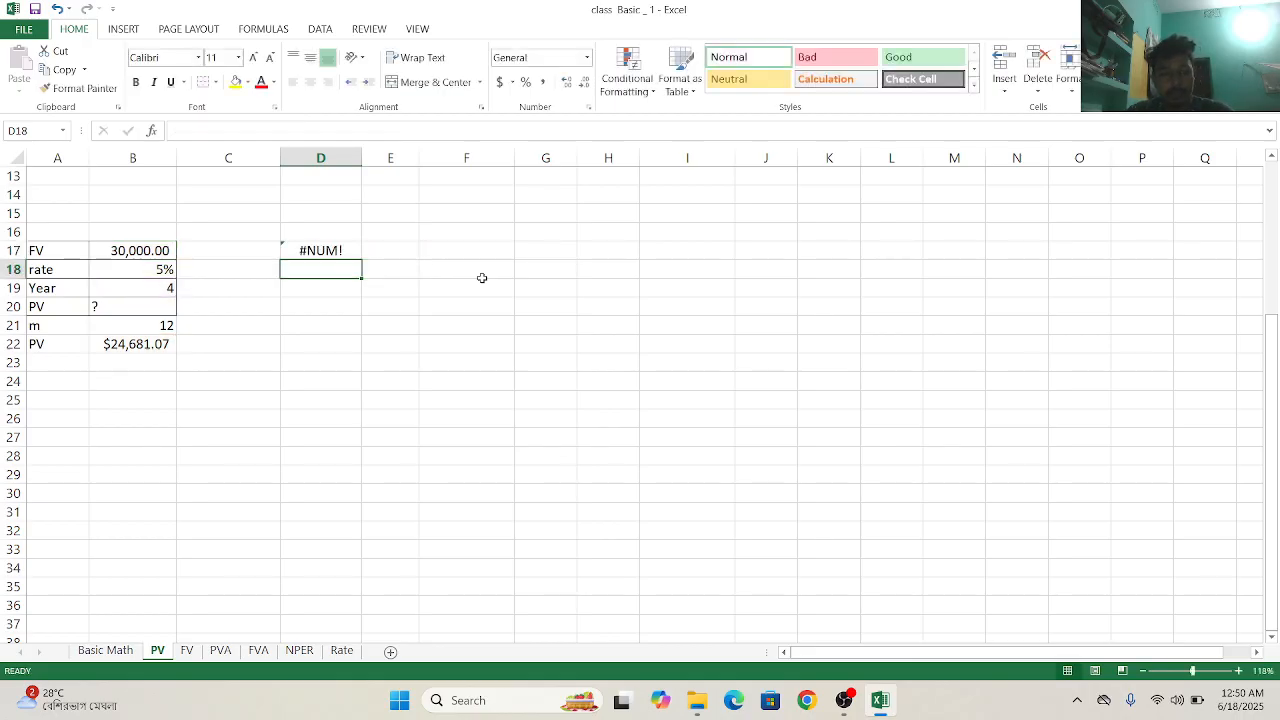
click(346, 248)
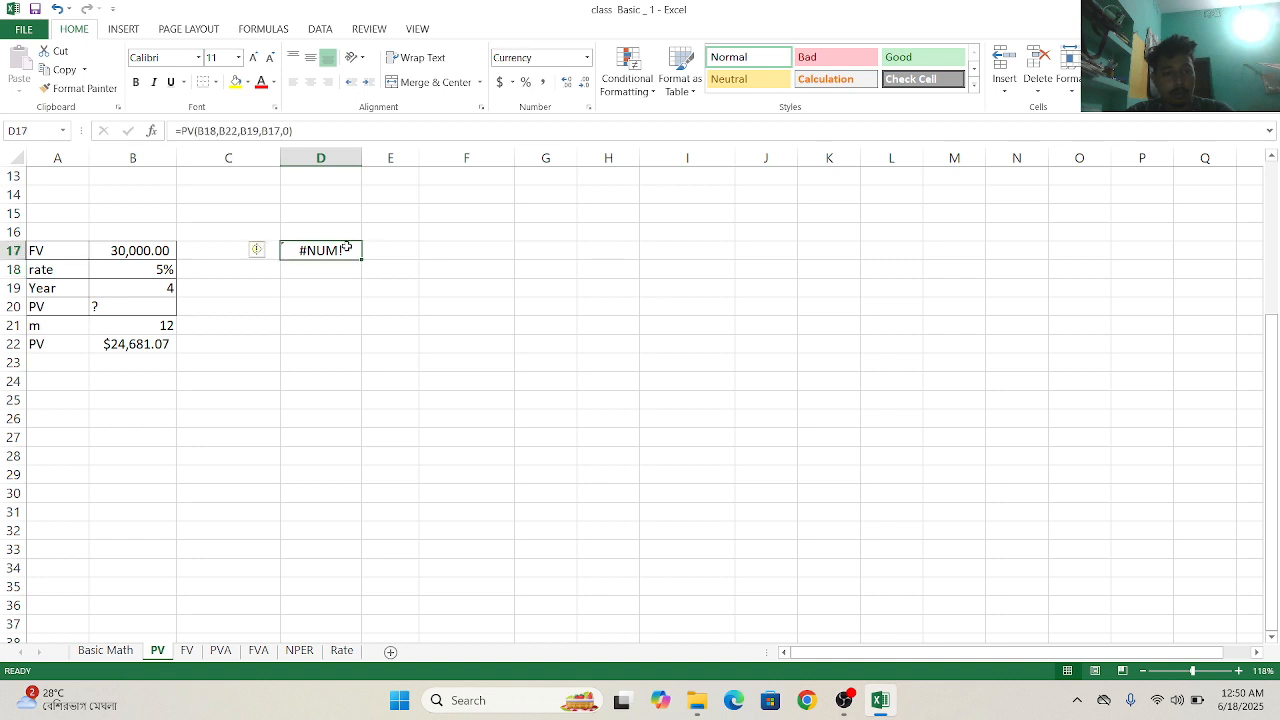
key(BackSpace)
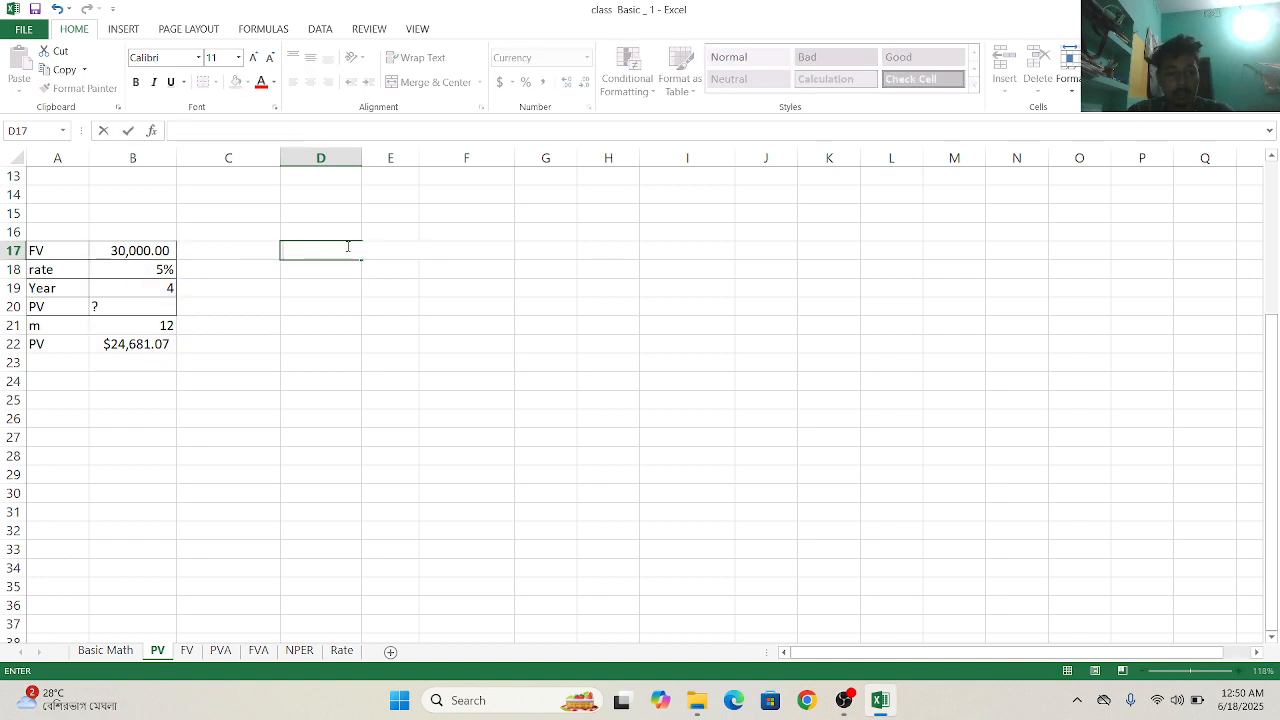
text(=)
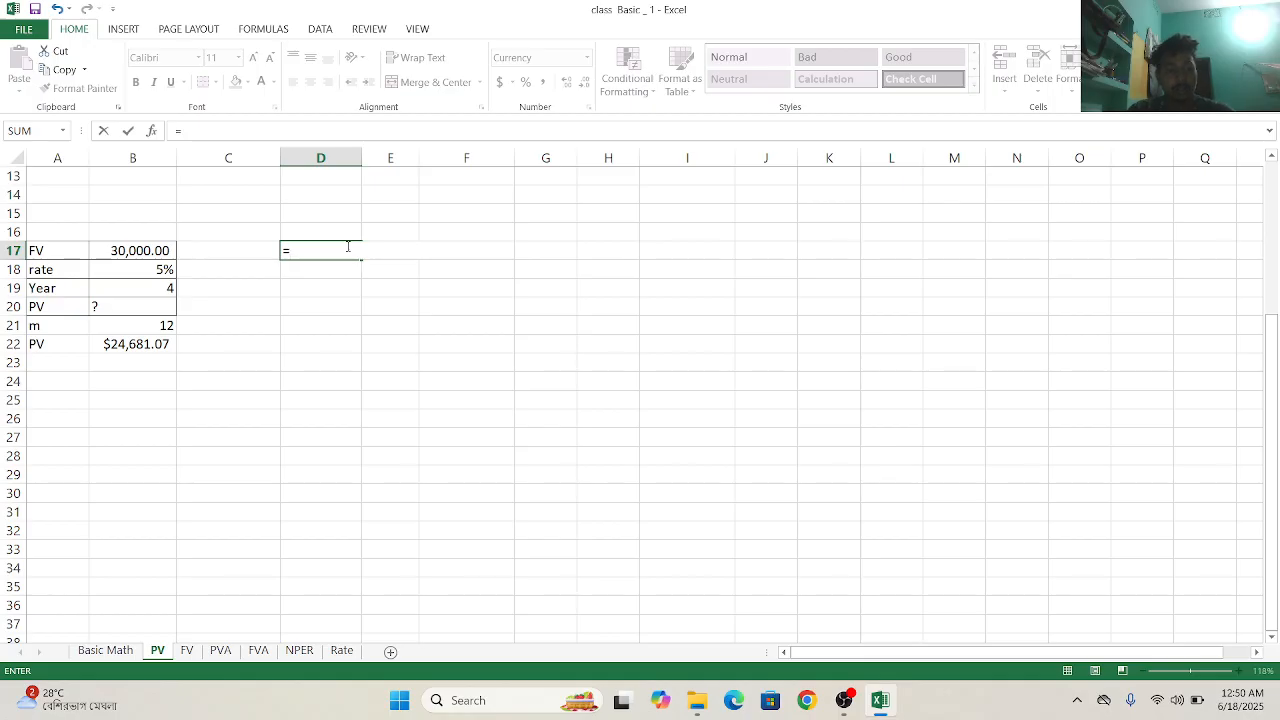
text(p)
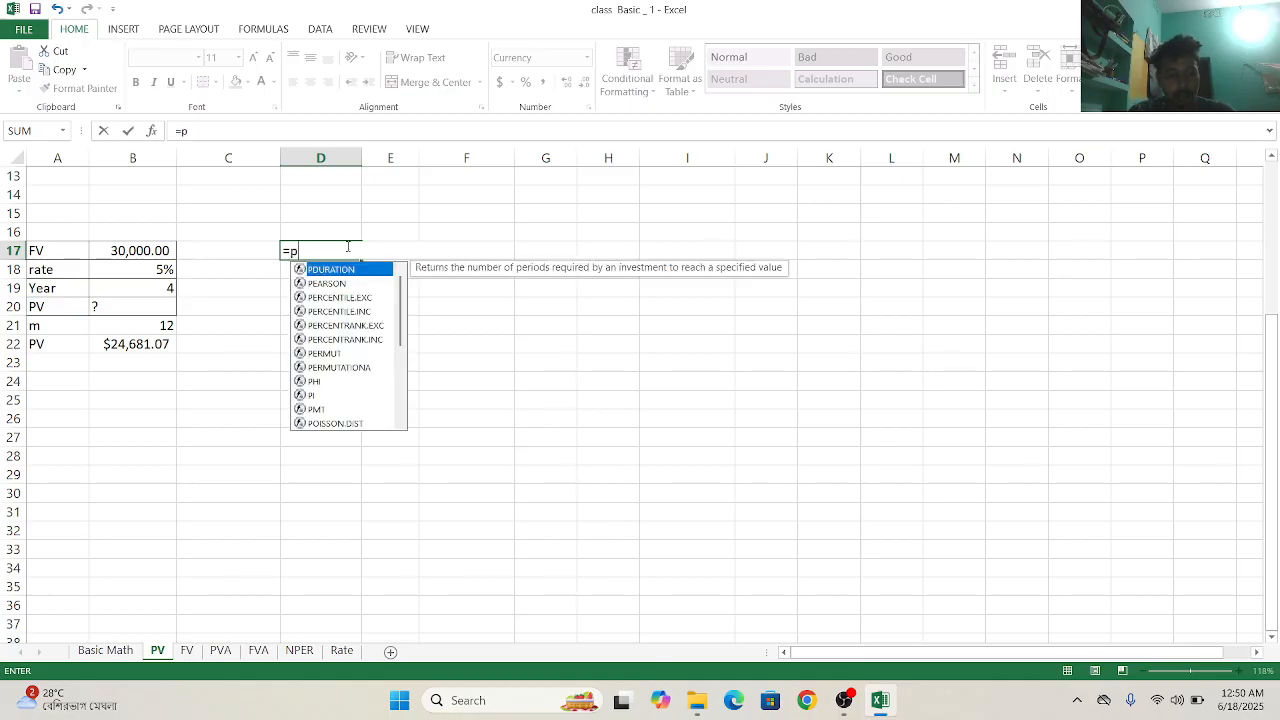
text(v)
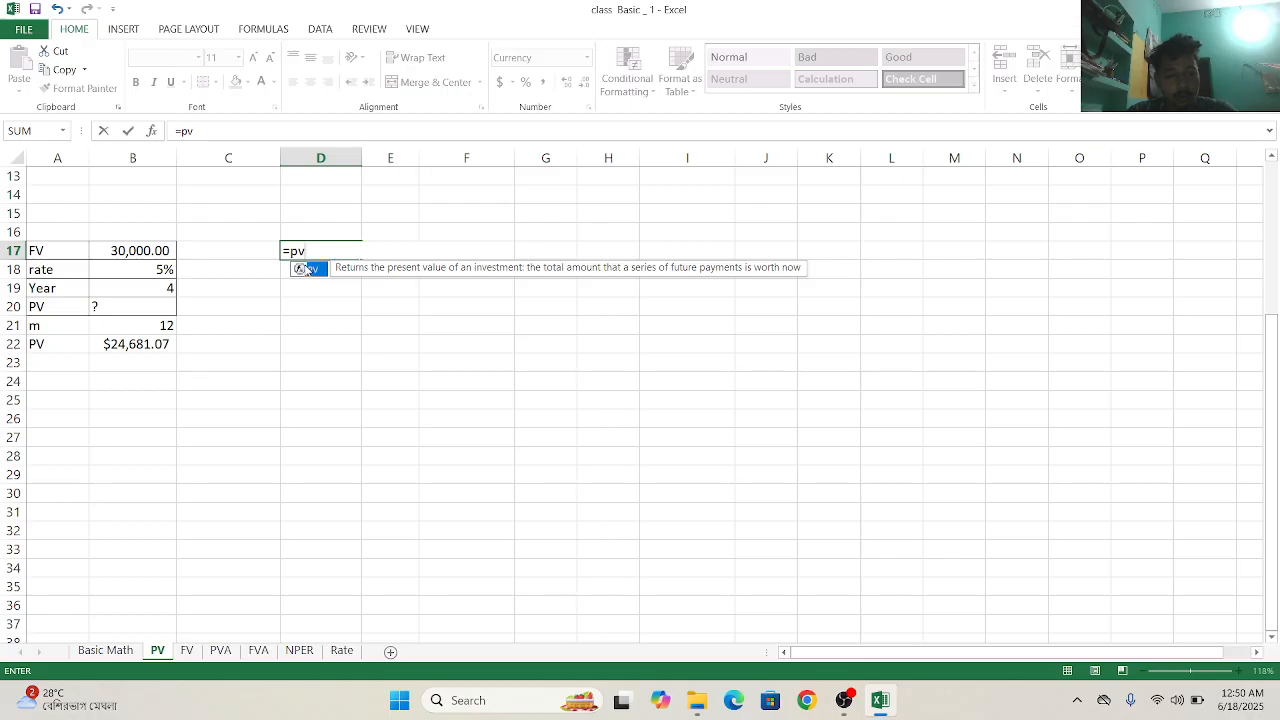
double_click(306, 269)
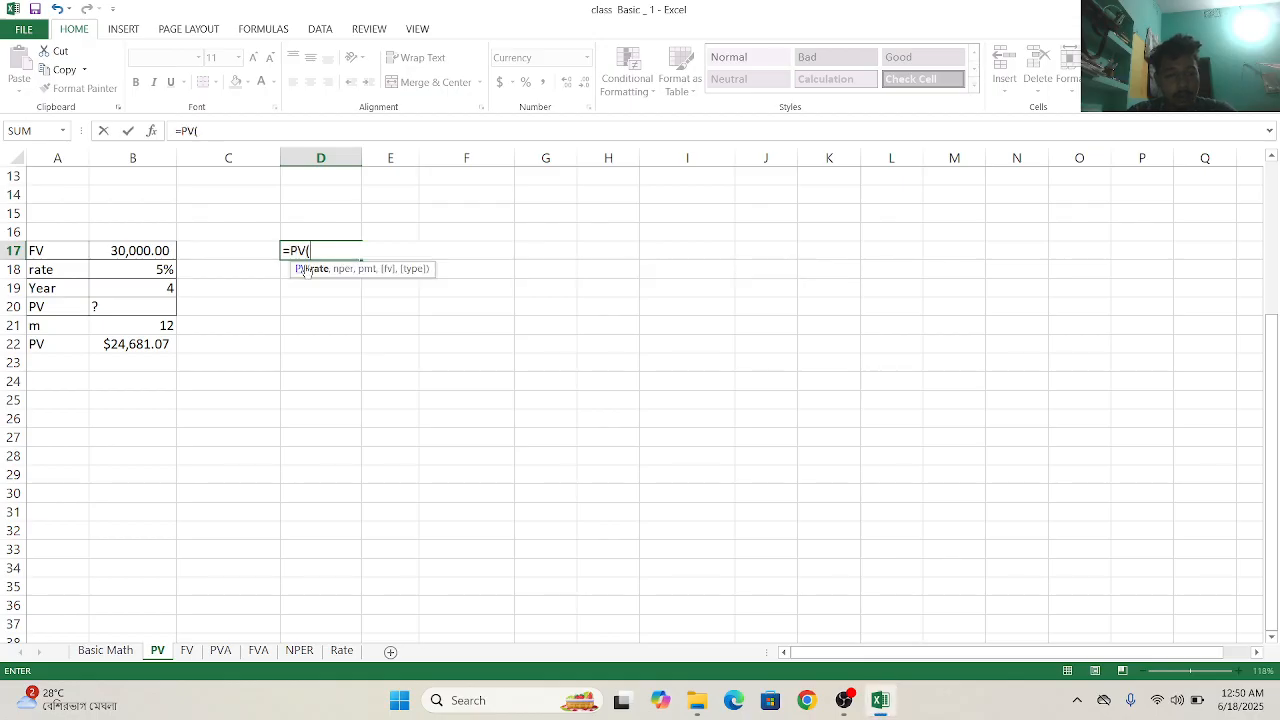
click(143, 266)
text(,)
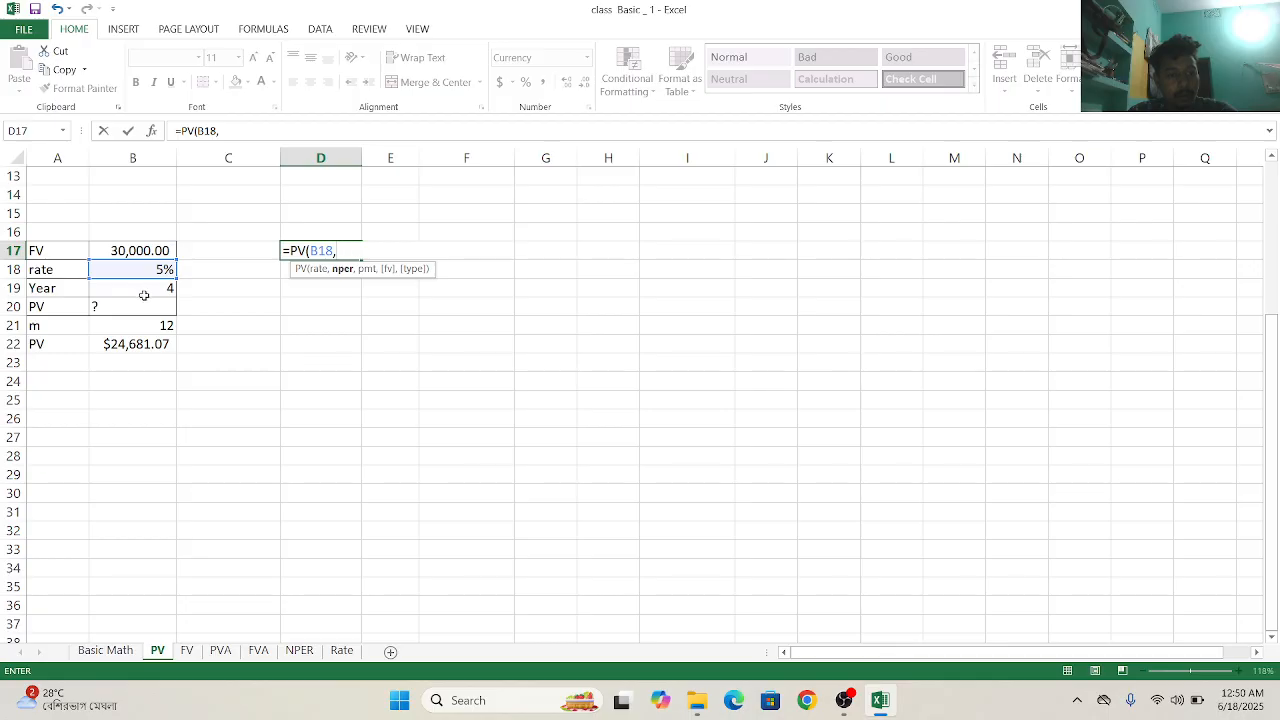
click(144, 295)
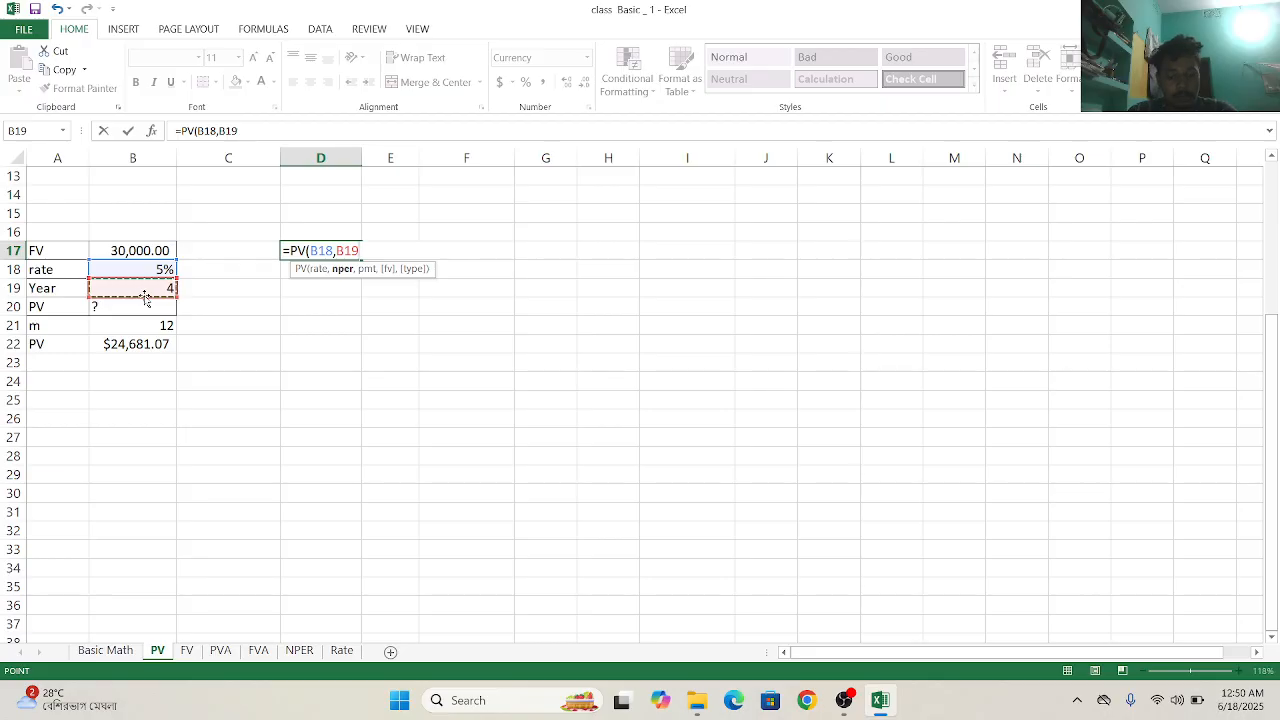
text(,)
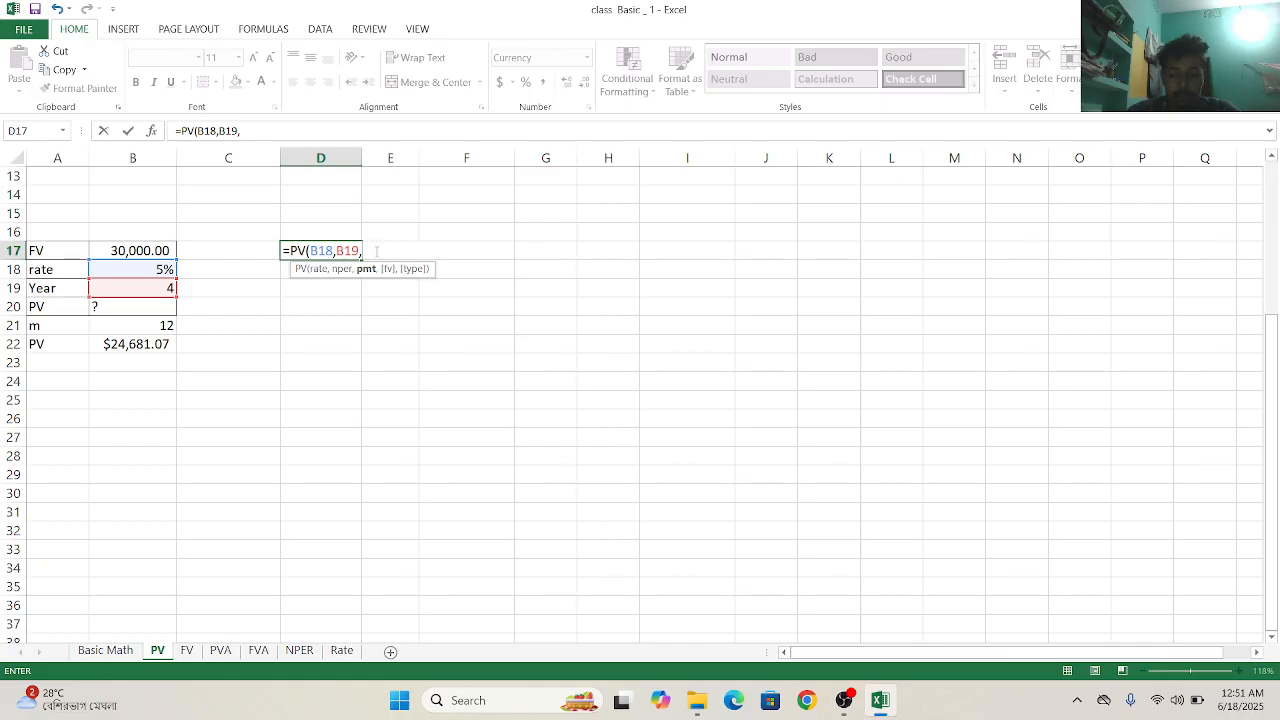
key(BackSpace)
key(BackSpace)
key(BackSpace)
key(BackSpace)
key(BackSpace)
key(BackSpace)
key(BackSpace)
key(BackSpace)
key(BackSpace)
key(BackSpace)
key(BackSpace)
key(BackSpace)
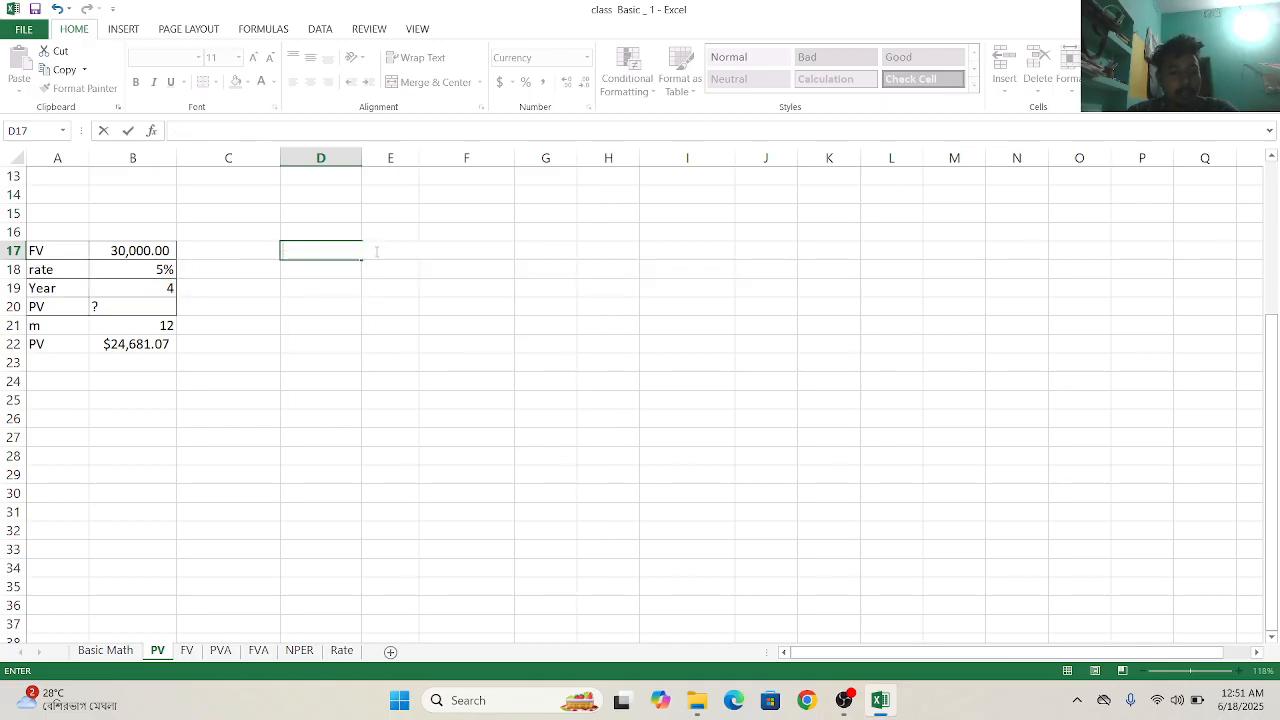
- Calculate the present value in D17 from the rate, year, m and FV cells with =PV(B18,B19,B21,B17,0), using end-of-period payments
text(=)
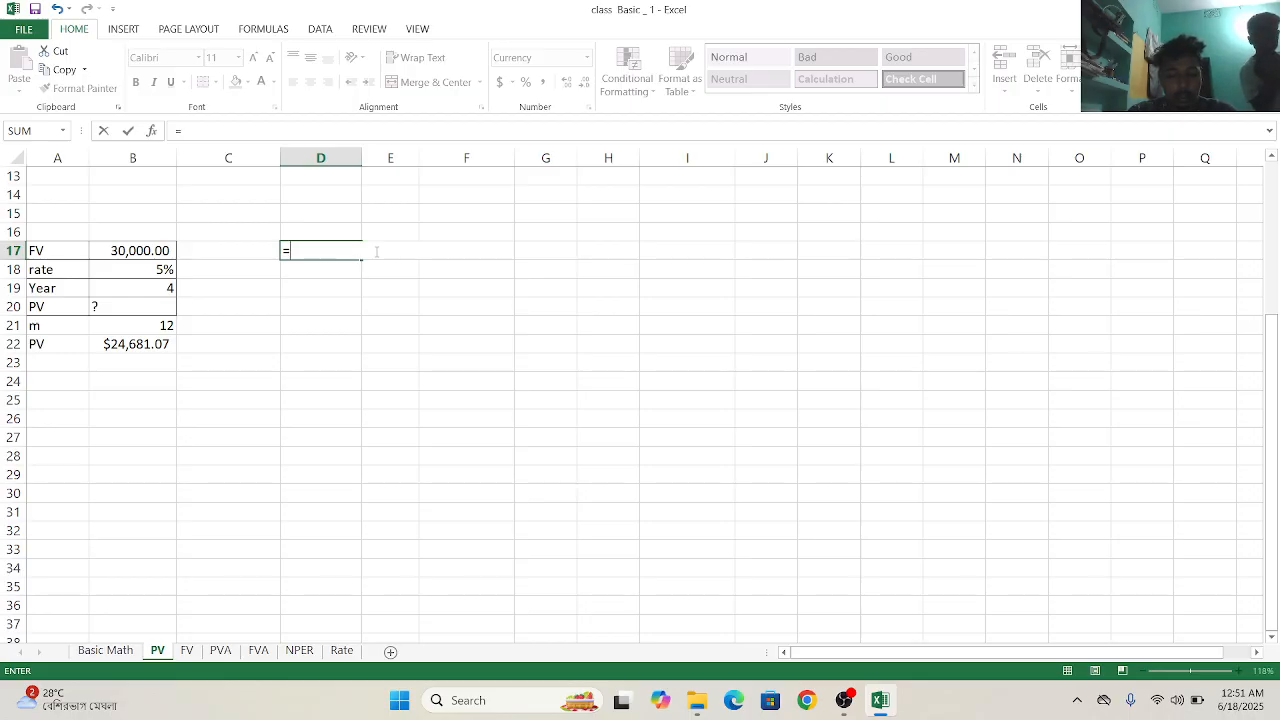
text(pv)
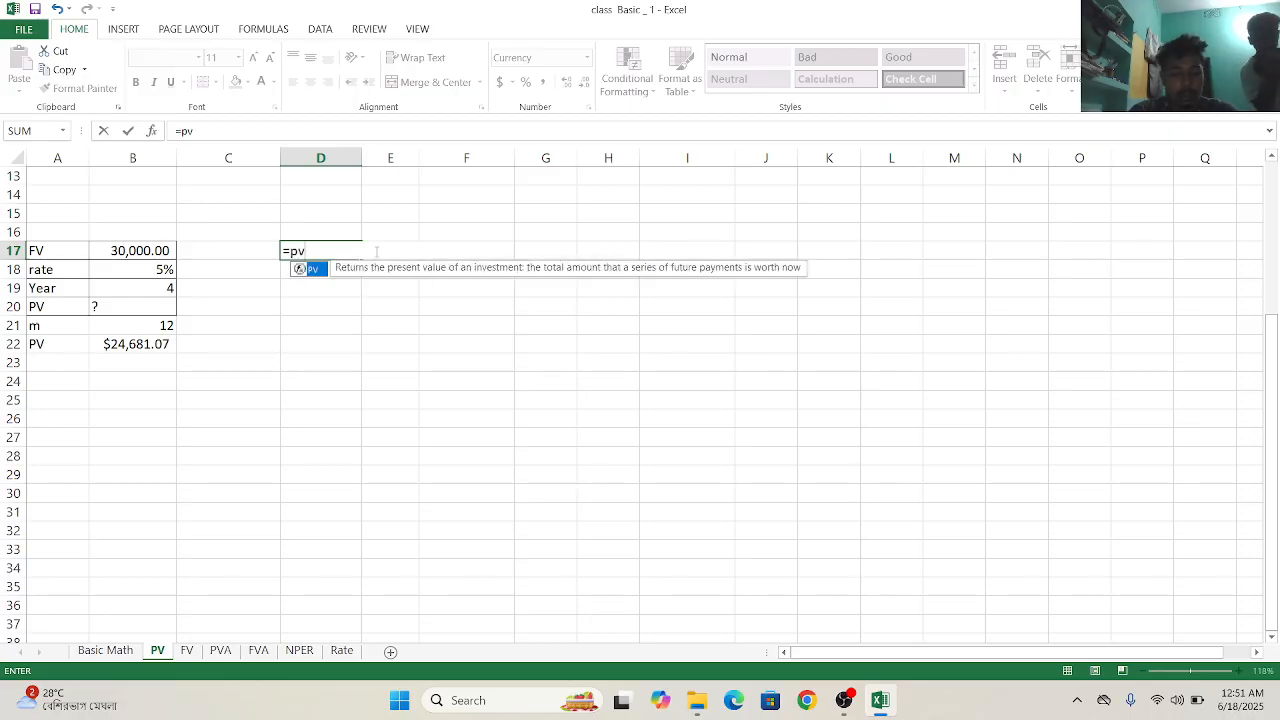
double_click(313, 269)
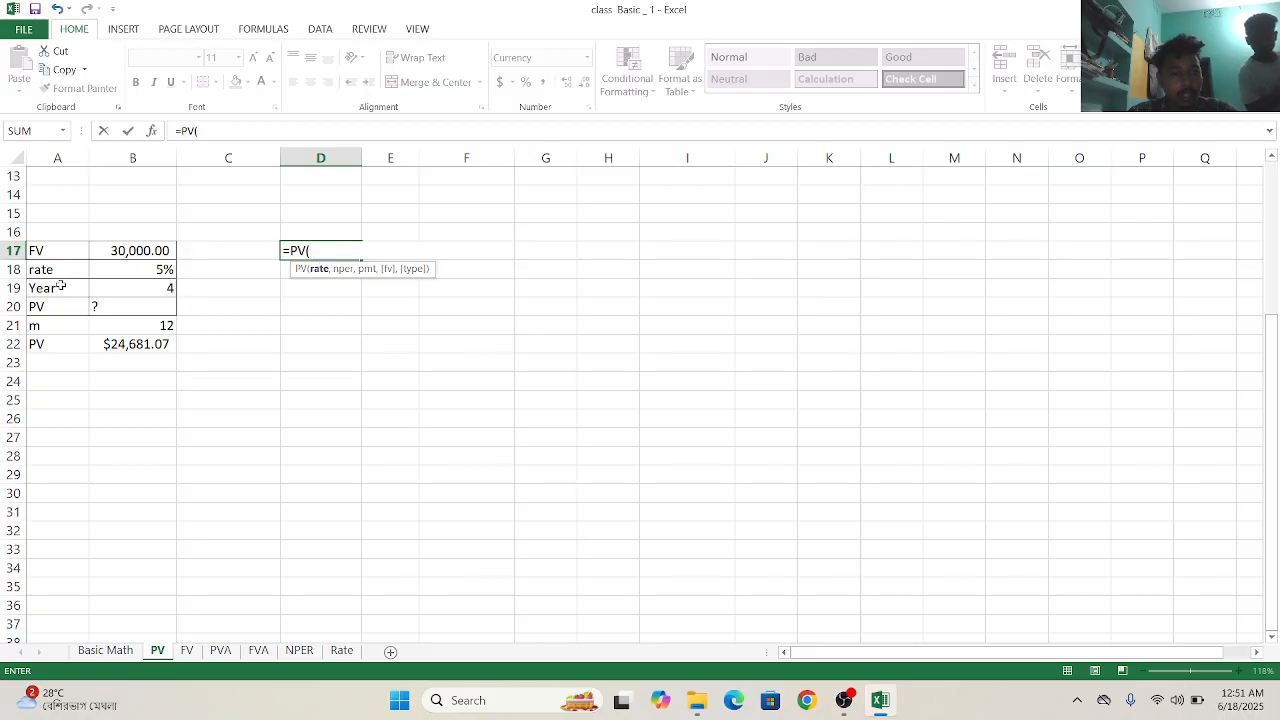
click(122, 278)
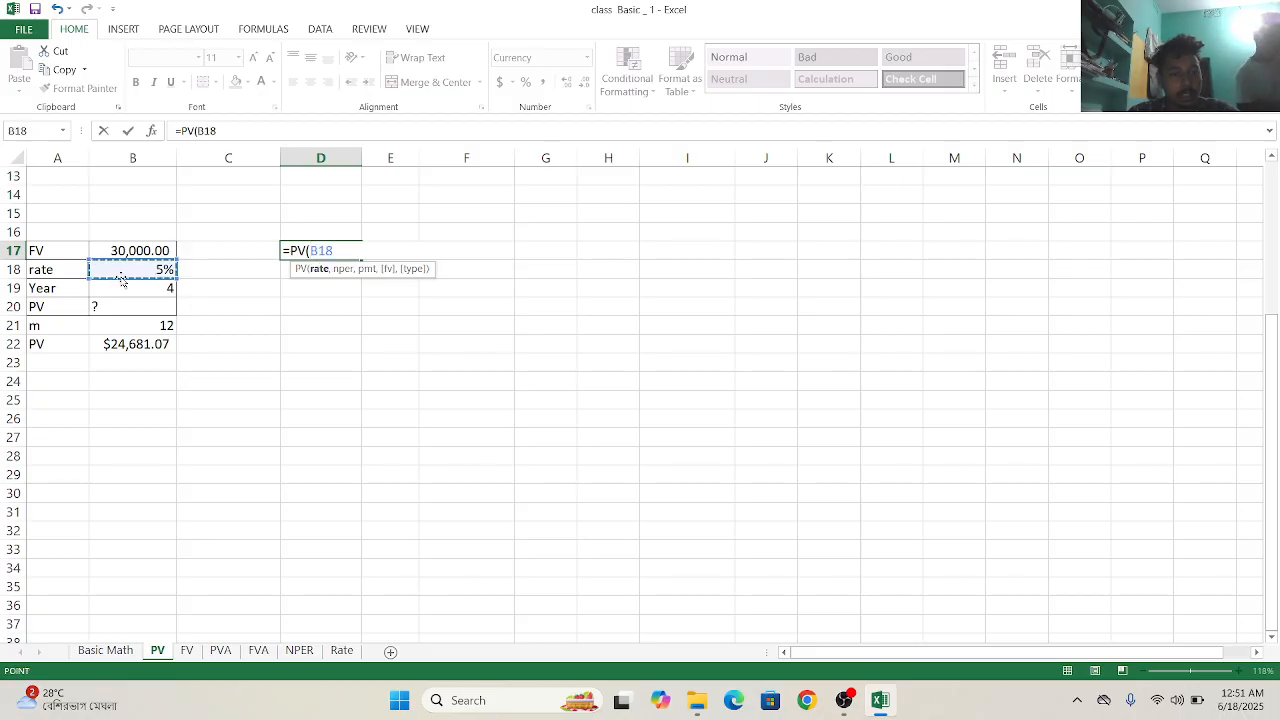
text(,)
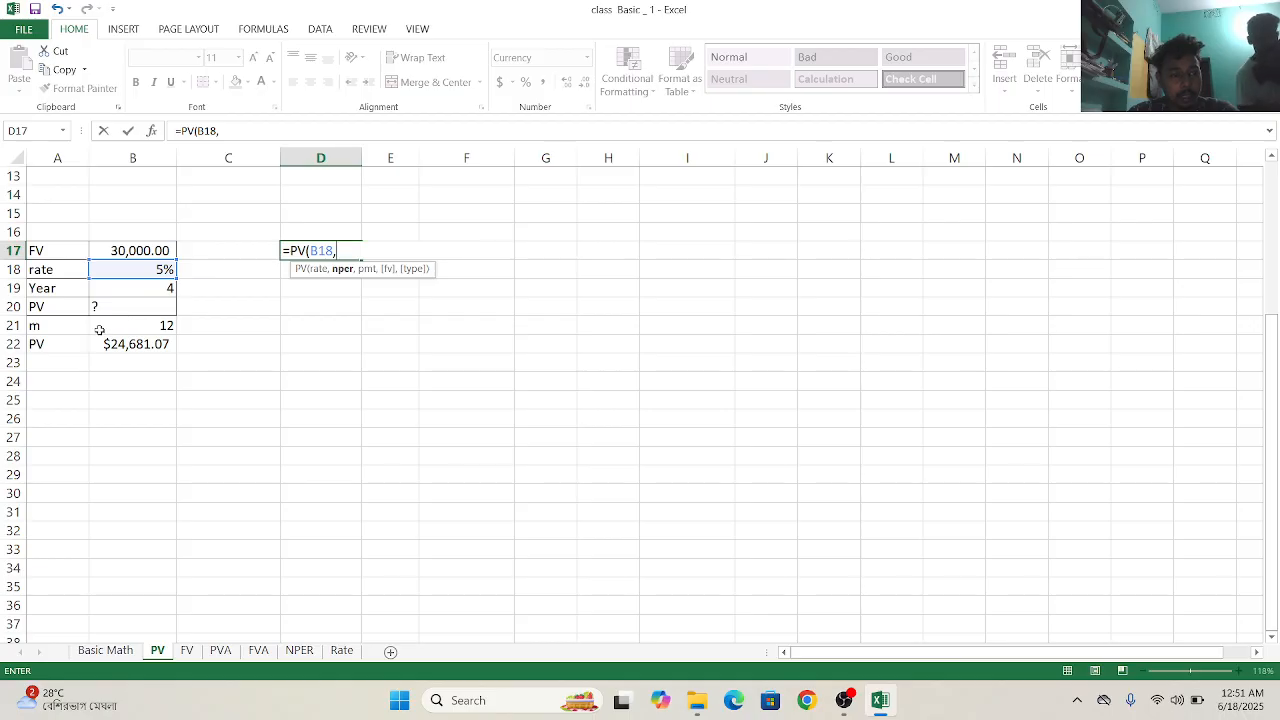
click(143, 289)
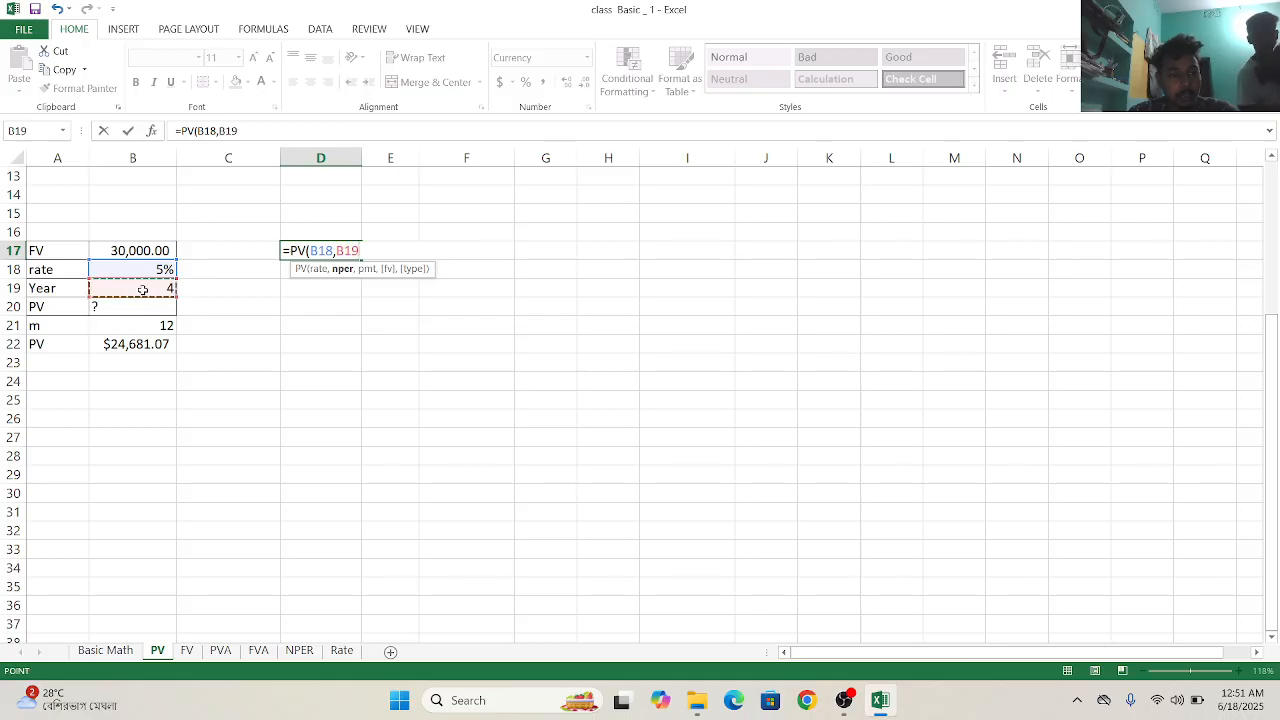
text(,)
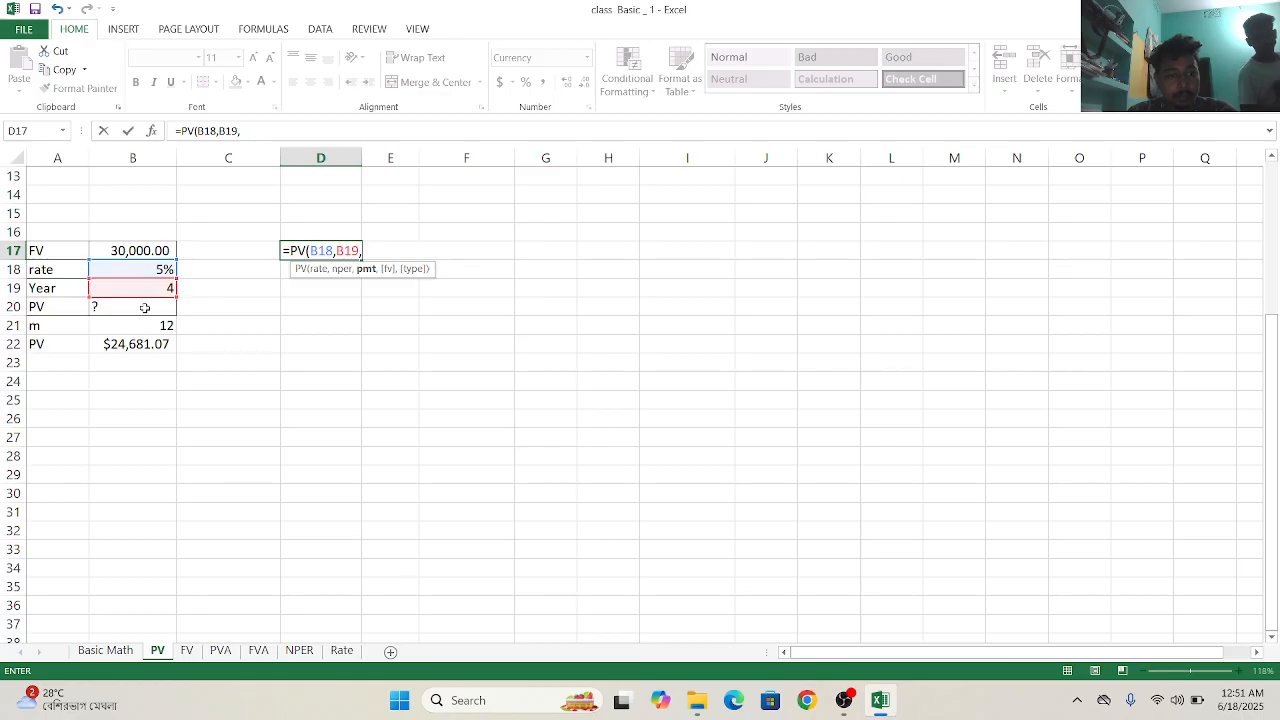
click(143, 326)
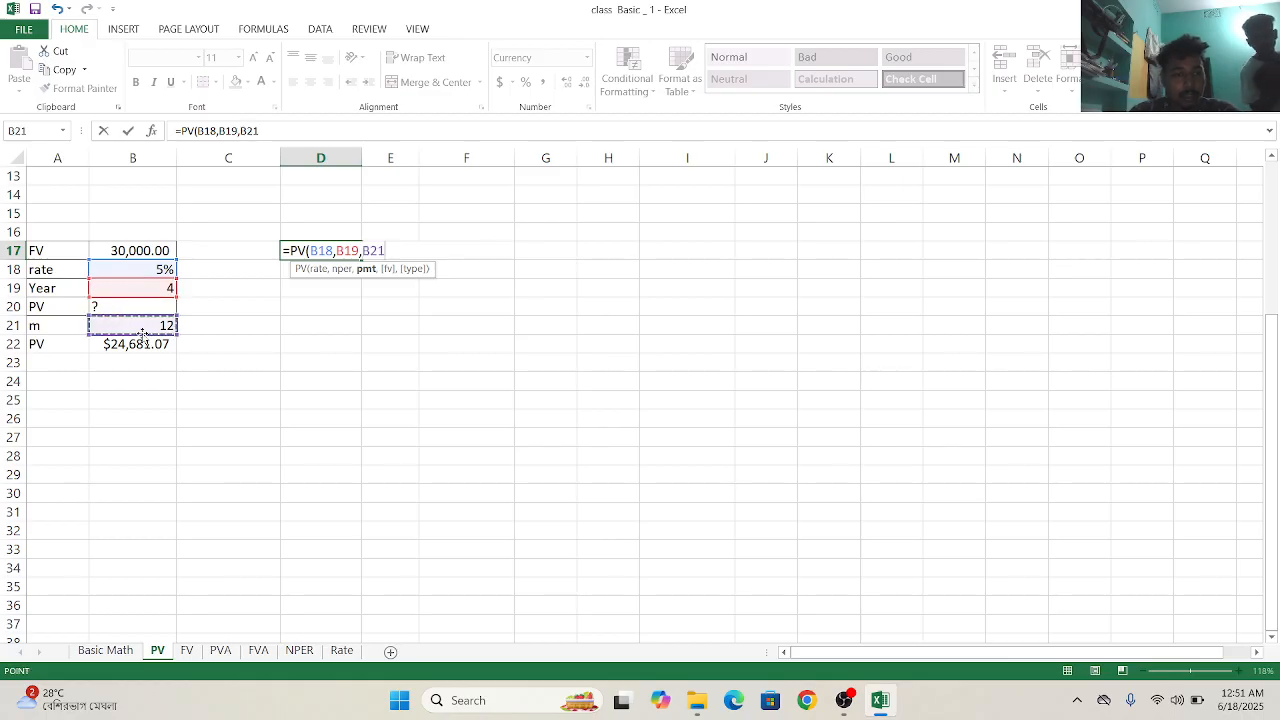
text(,)
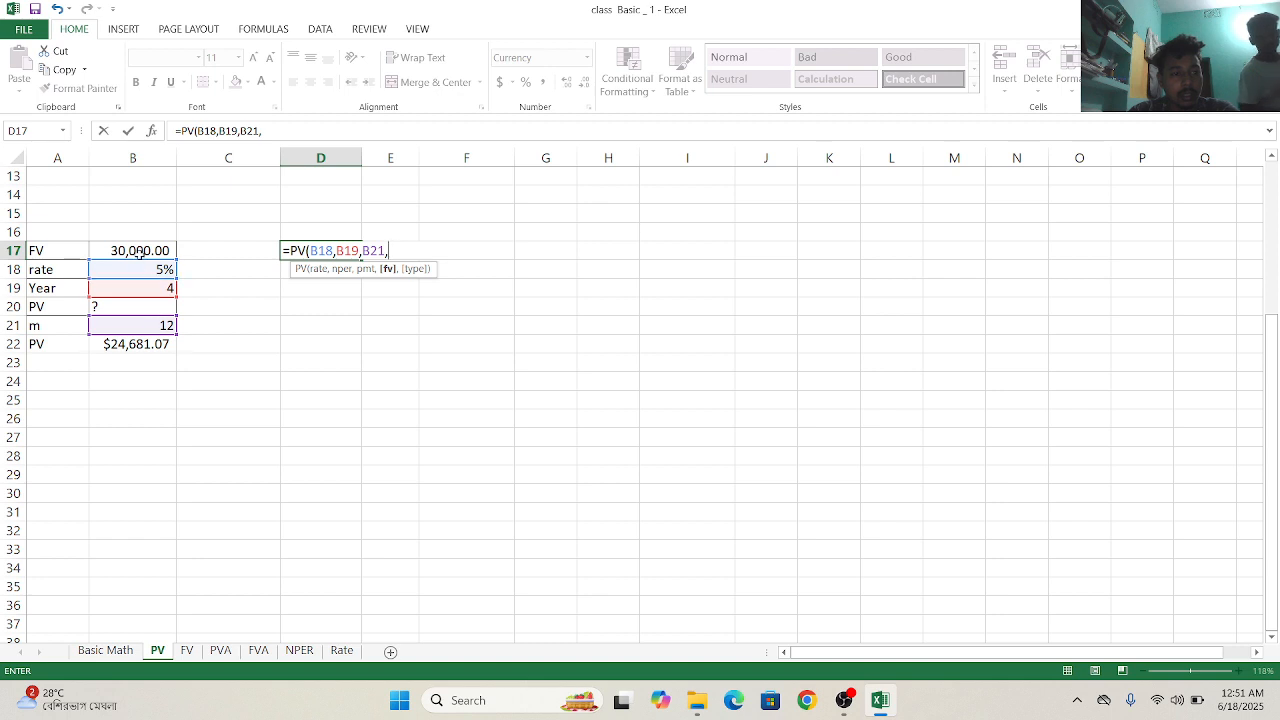
click(140, 252)
text(,)
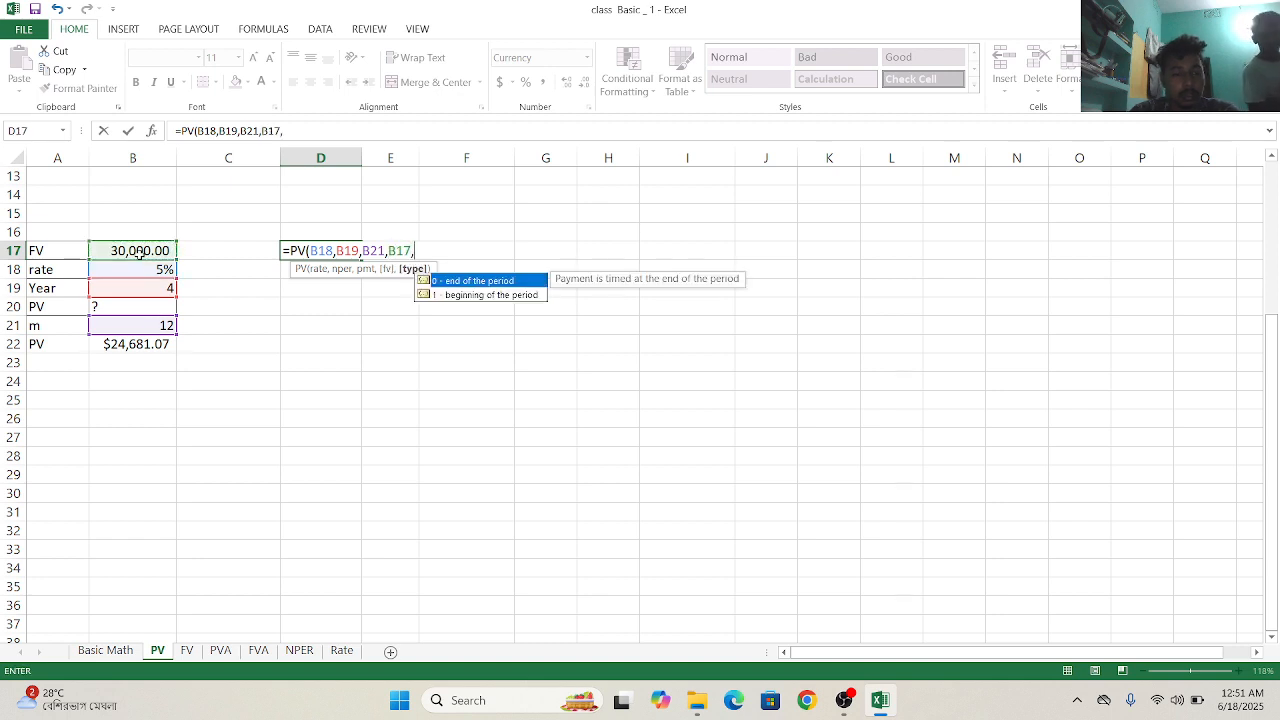
double_click(435, 281)
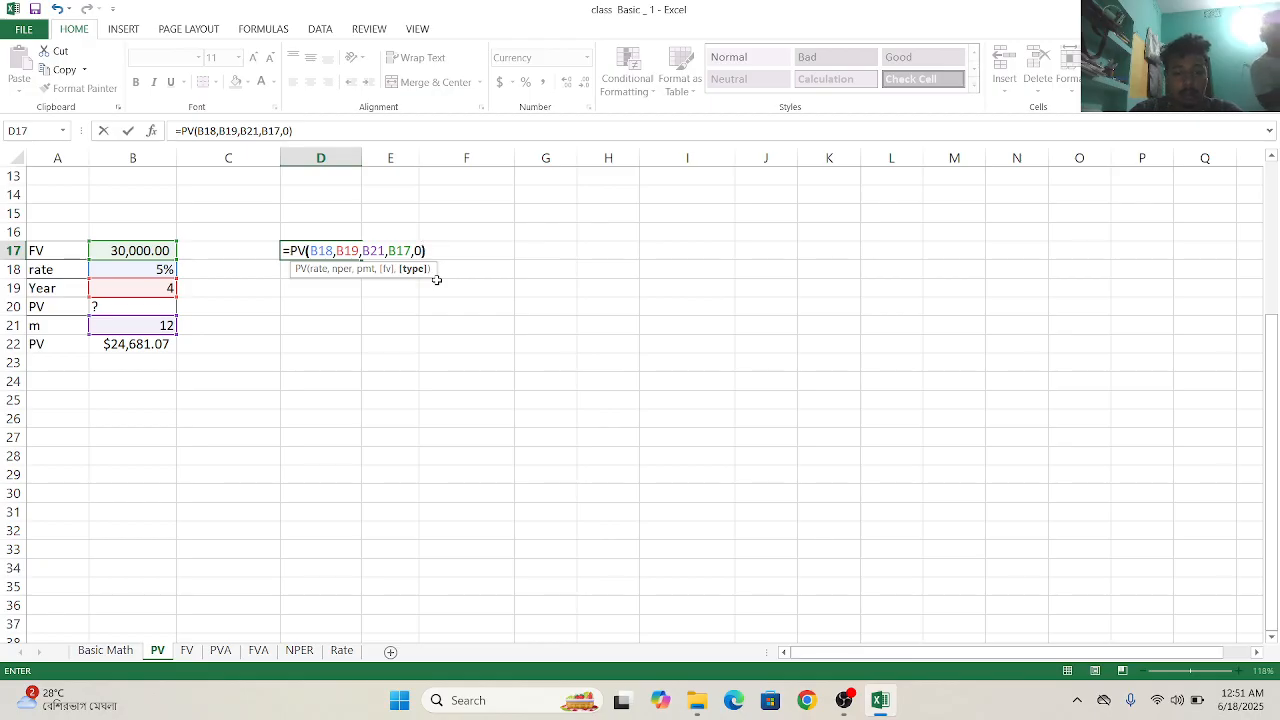
text())
key(Return)
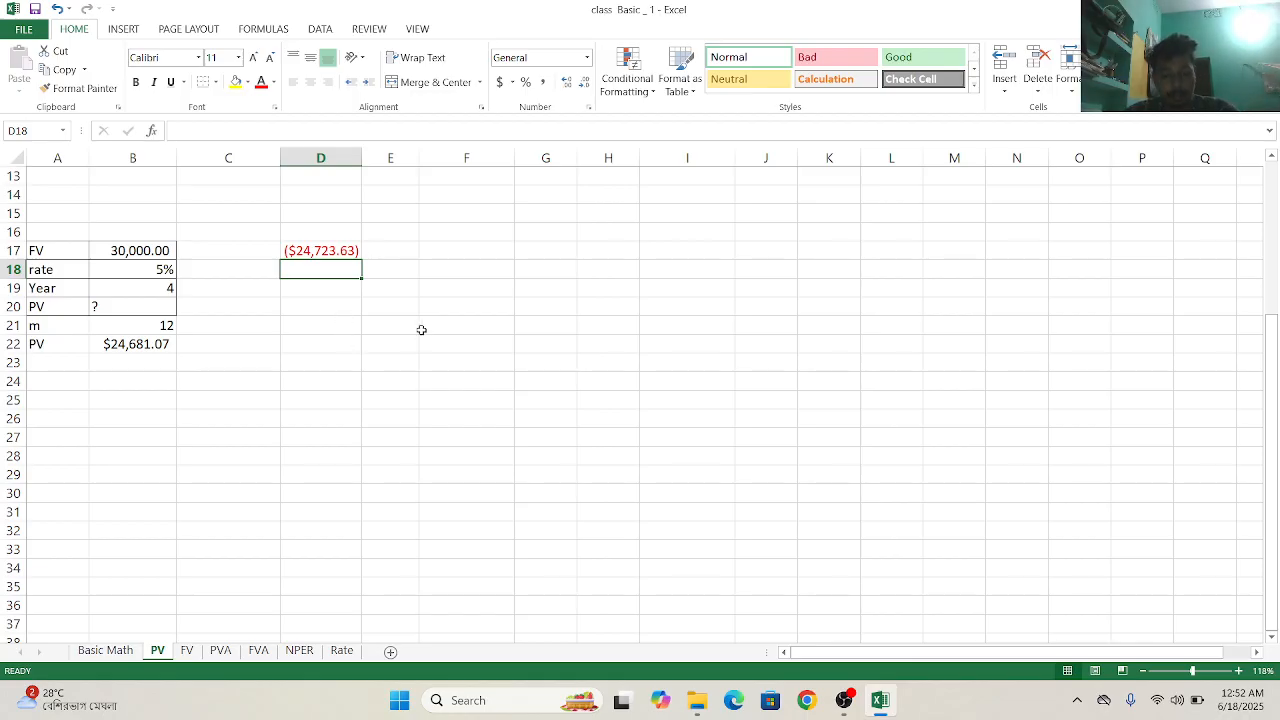
- Switch to the FV worksheet and look over its two input tables
click(184, 652)
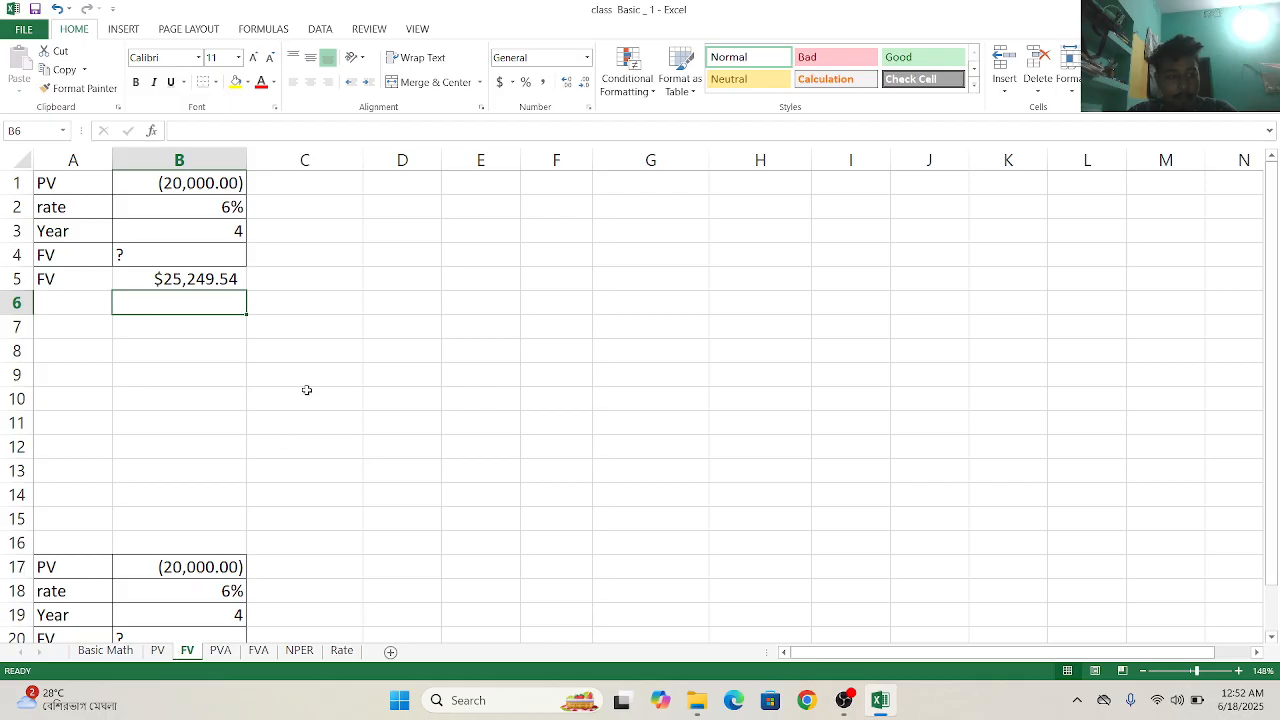
scroll(312, 378, down, 3)
scroll(316, 366, up, 3)
- Start a future value formula in G4 of the FV sheet with the FV function
click(604, 253)
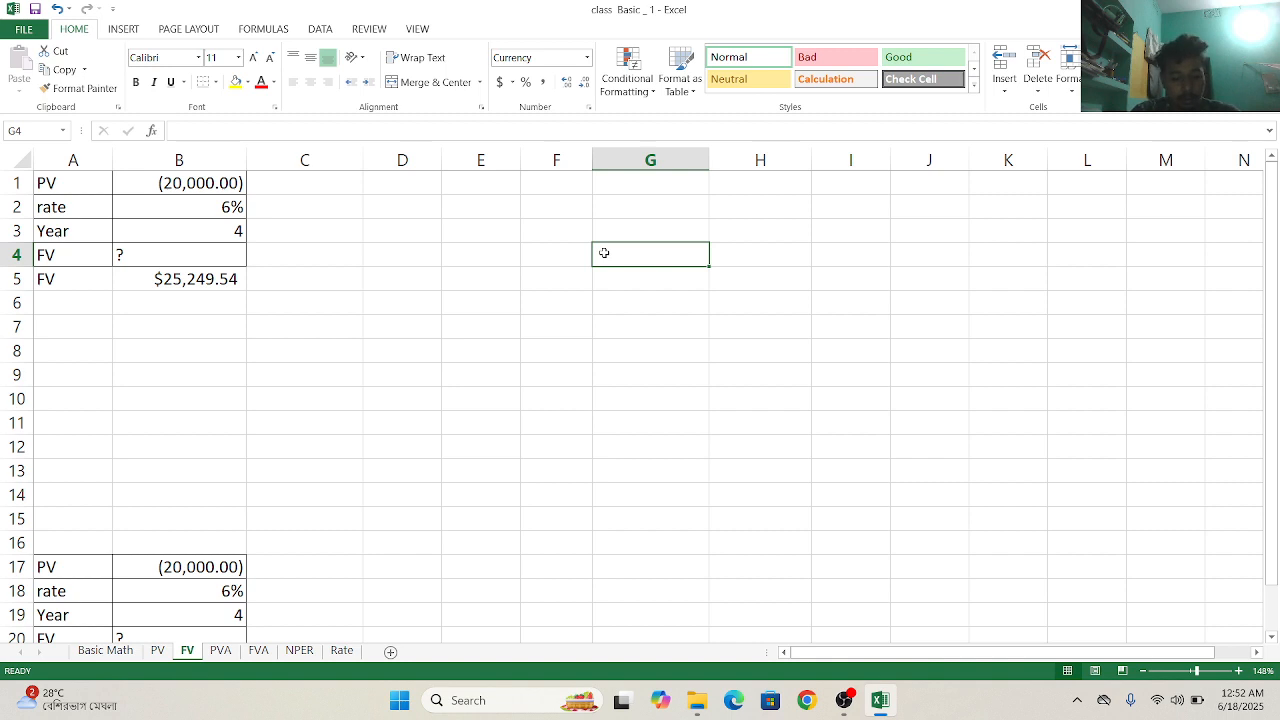
text(fv)
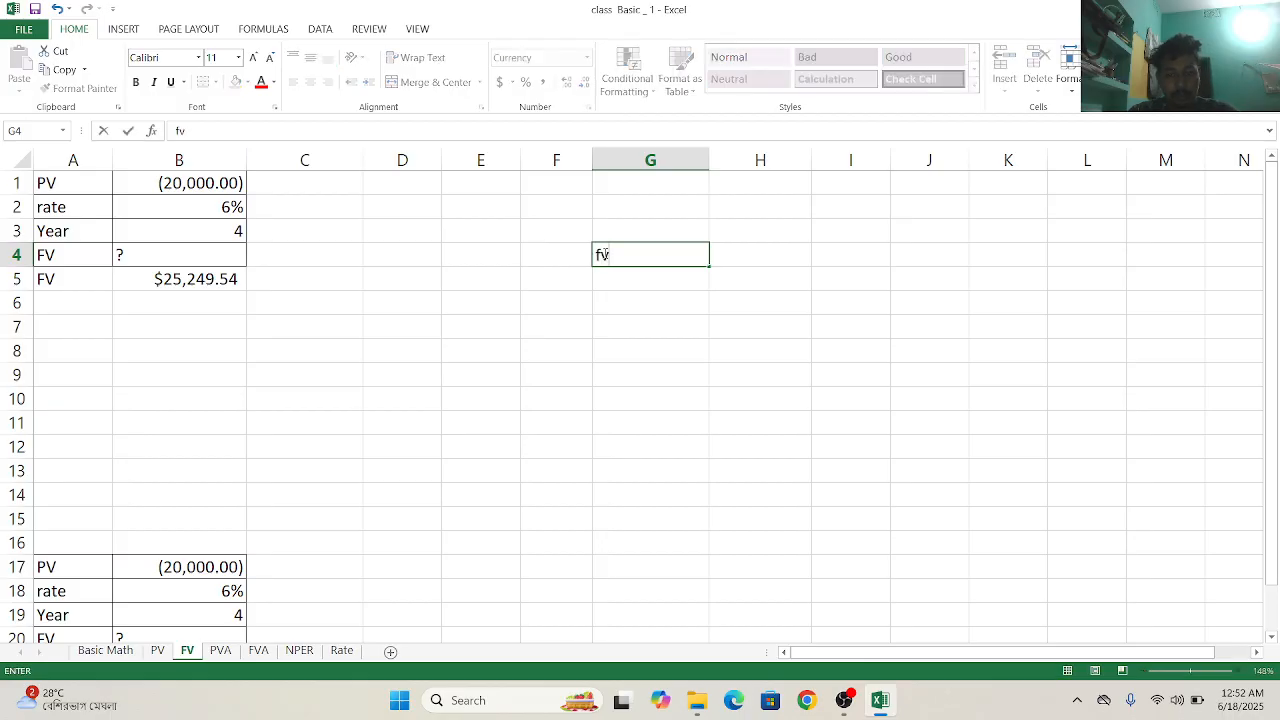
key(BackSpace)
key(BackSpace)
text(=fv)
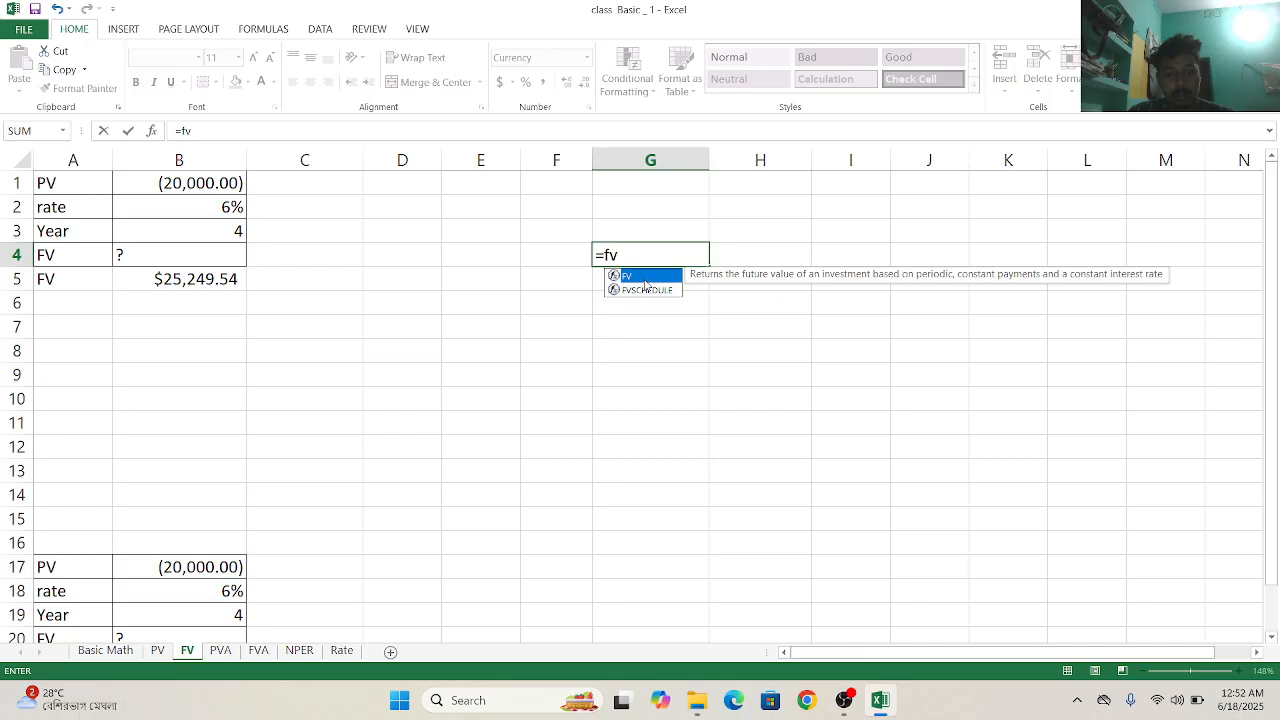
double_click(648, 276)
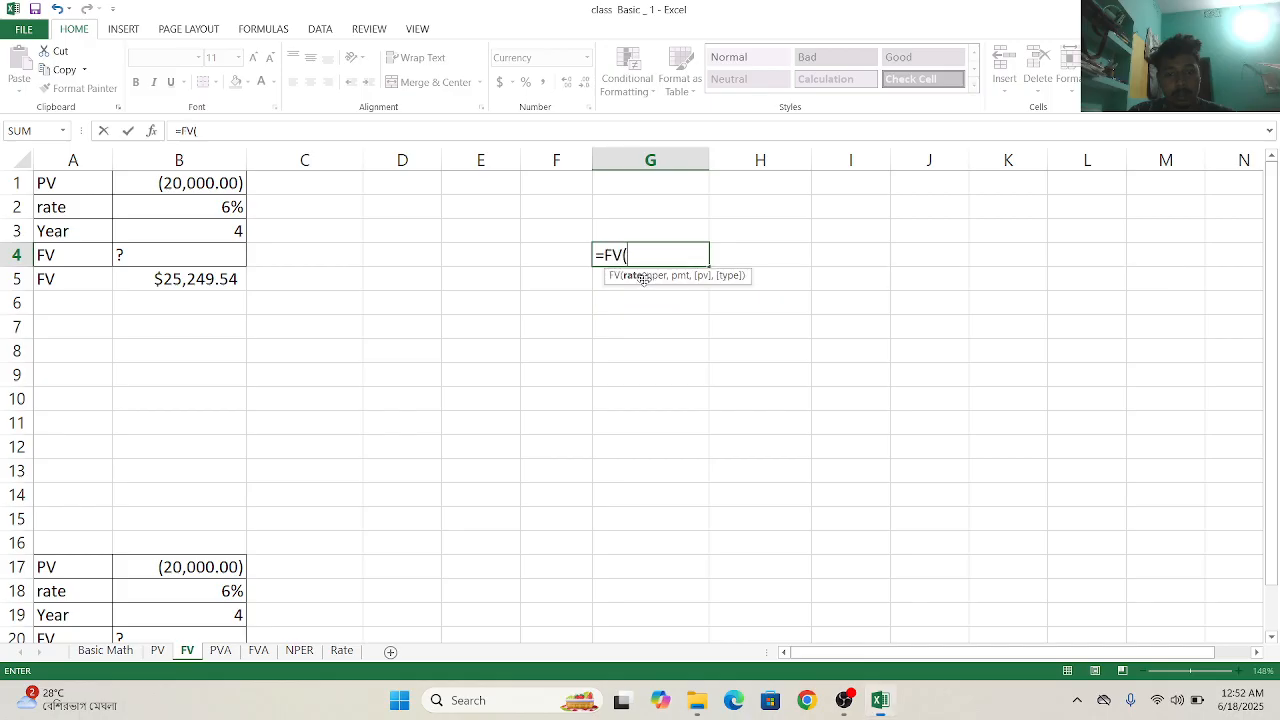
click(145, 204)
text(,)
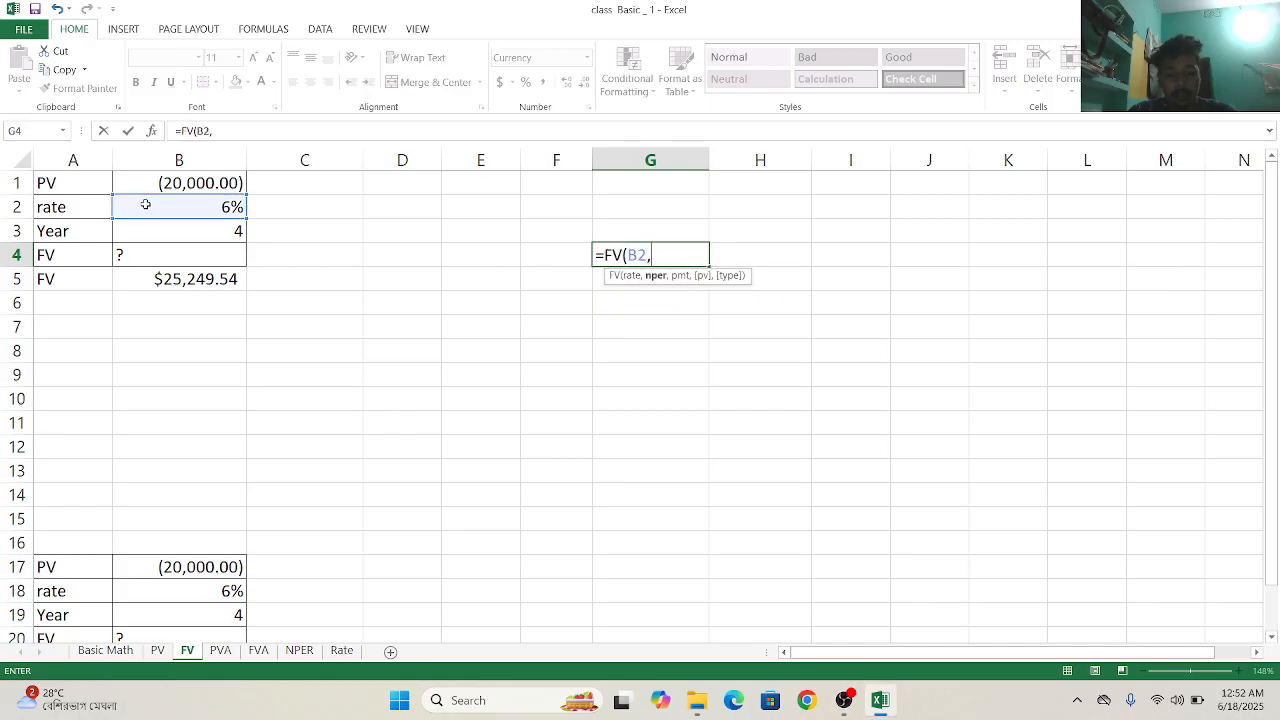
click(212, 242)
text(,)
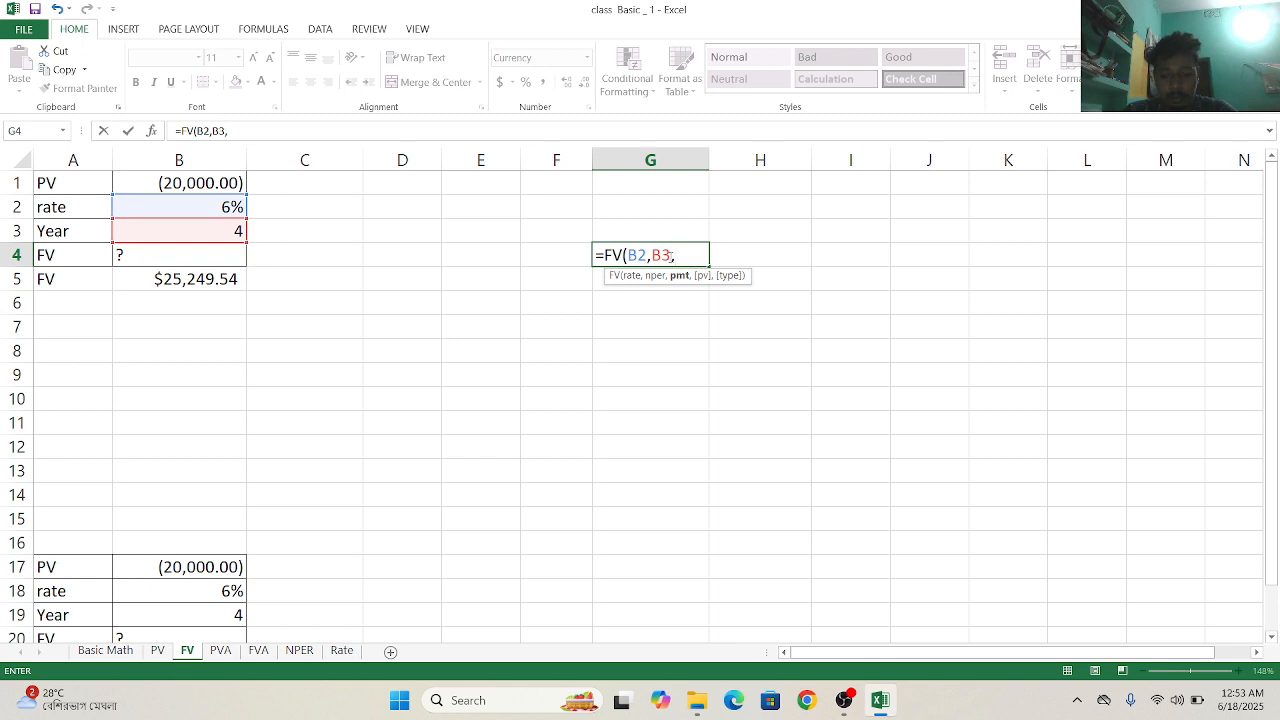
key(BackSpace)
key(BackSpace)
key(BackSpace)
key(BackSpace)
key(BackSpace)
key(BackSpace)
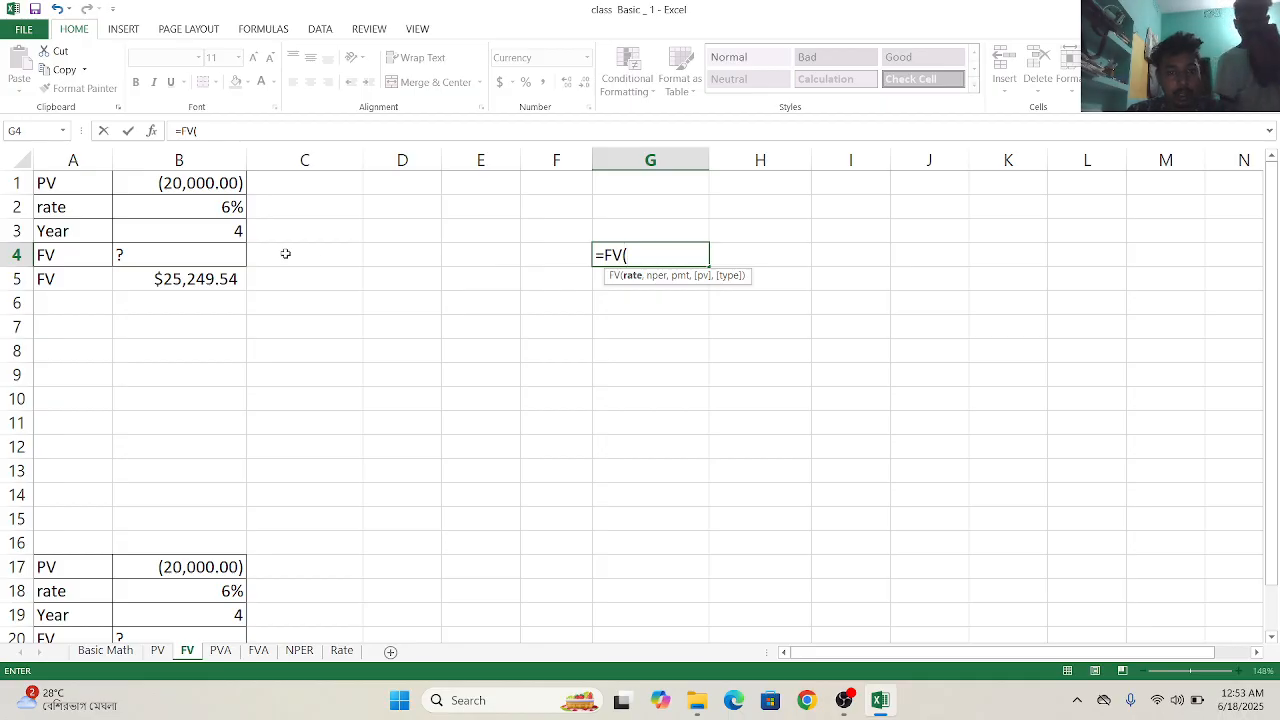
- Try calculating the future value in G4 with =FV(B3,B3,0,B1,0), using end-of-period payments
click(196, 231)
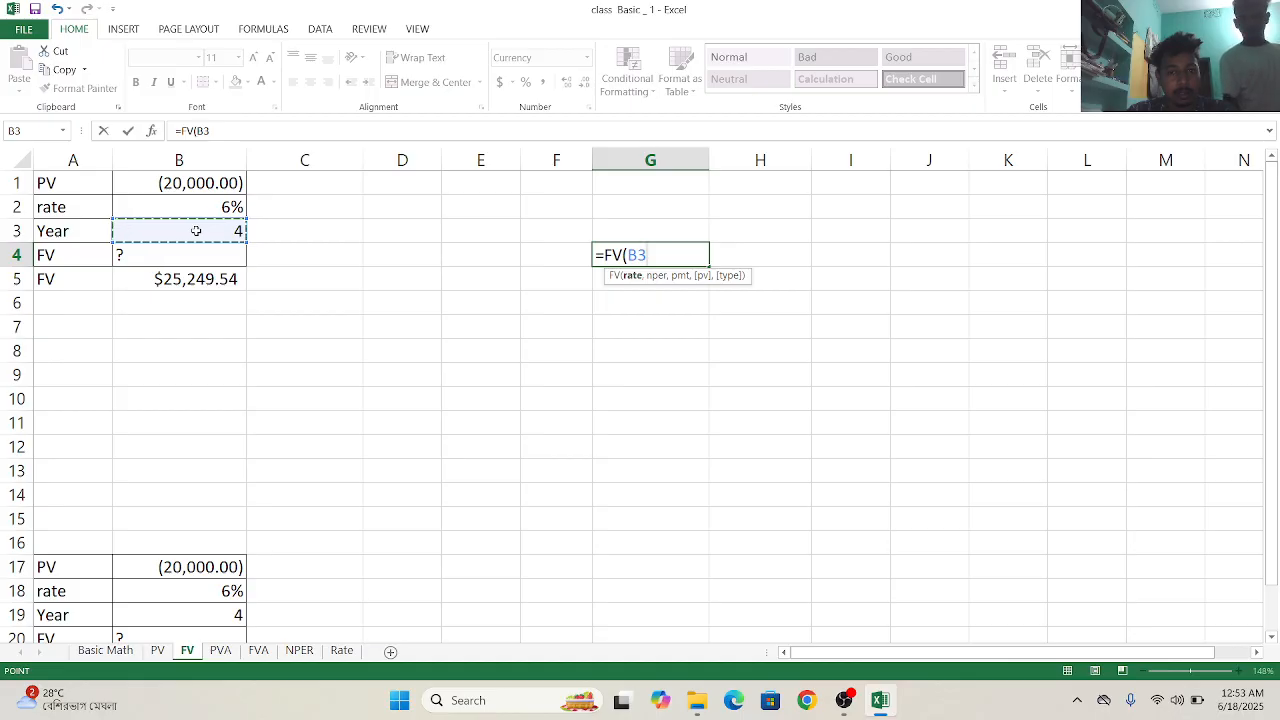
text(,)
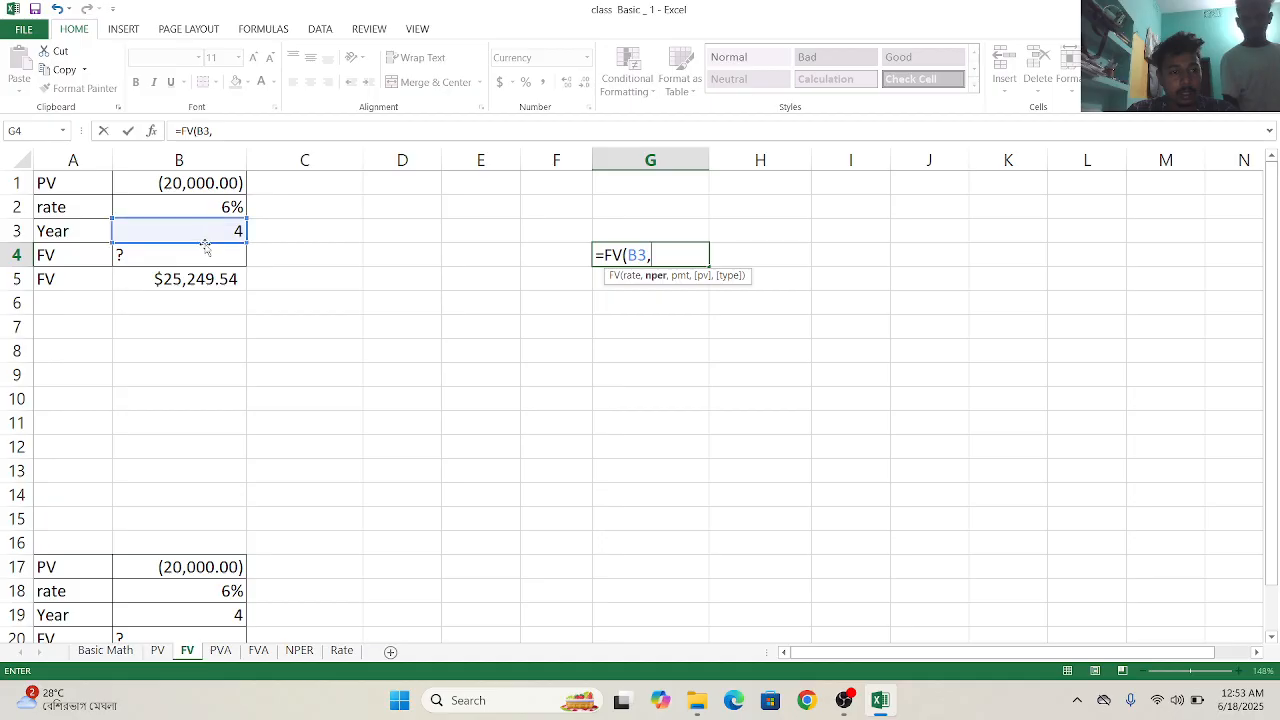
click(204, 234)
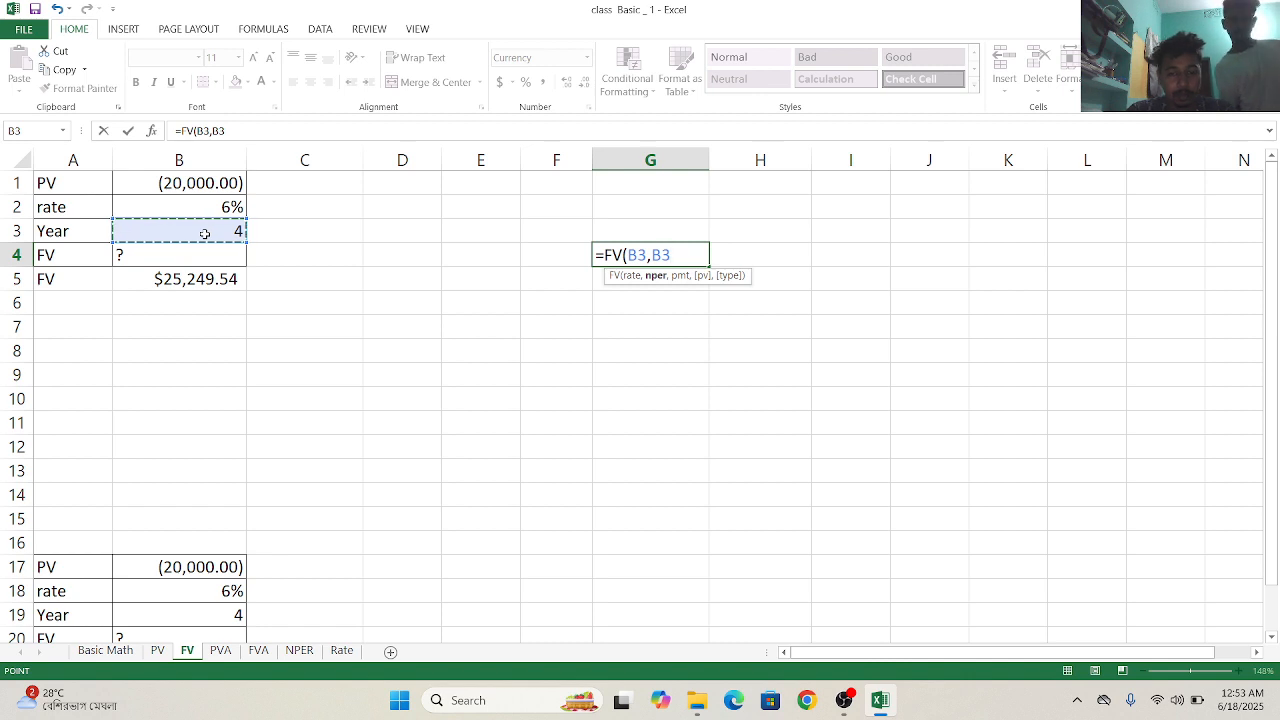
text(,)
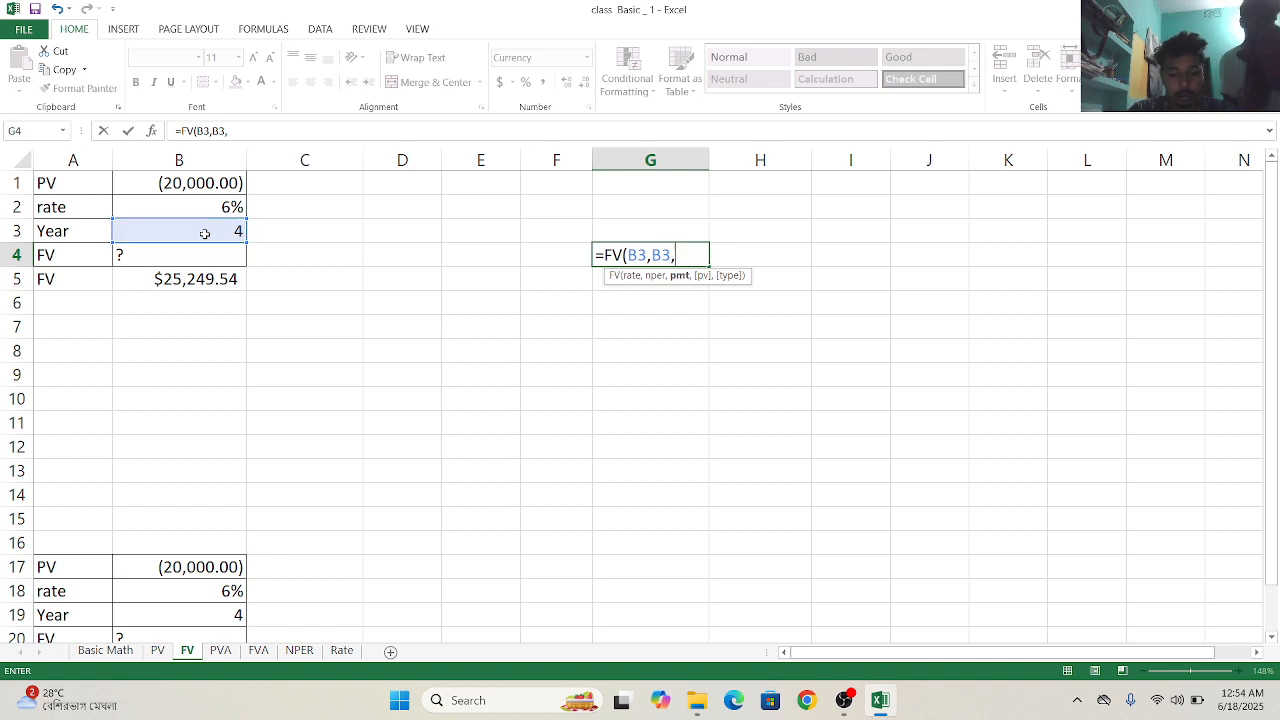
text(0)
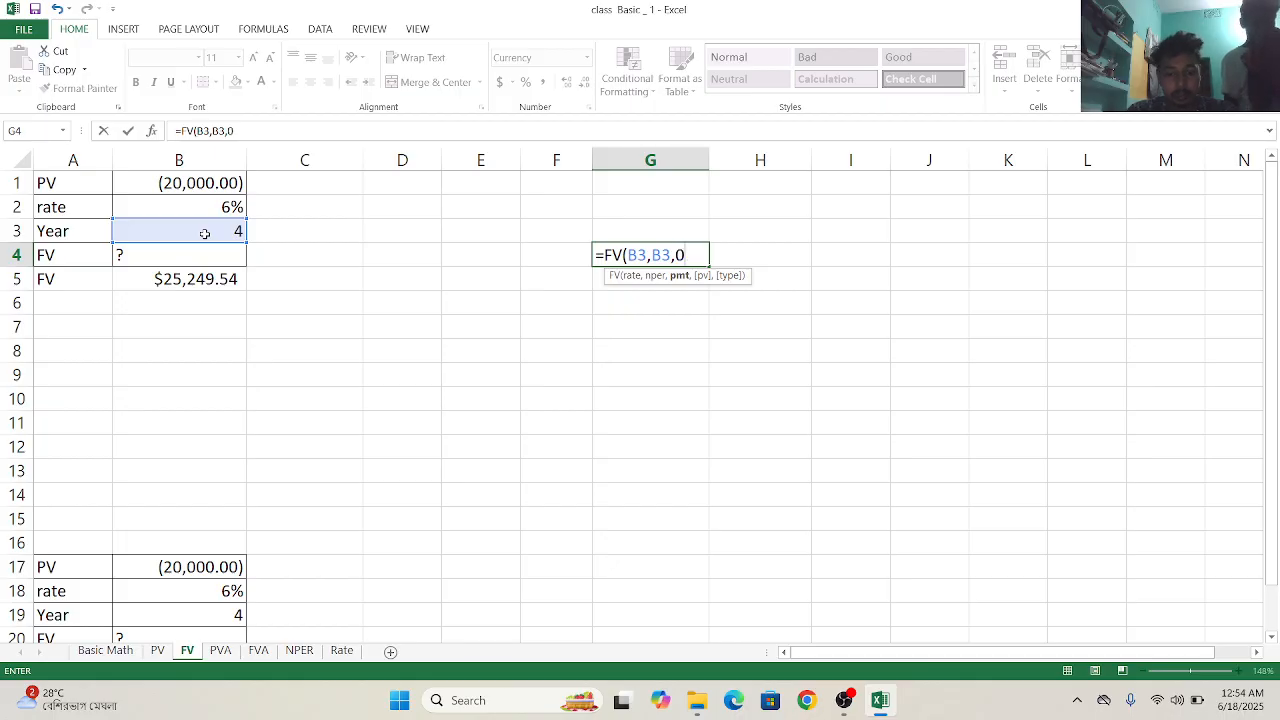
text(,)
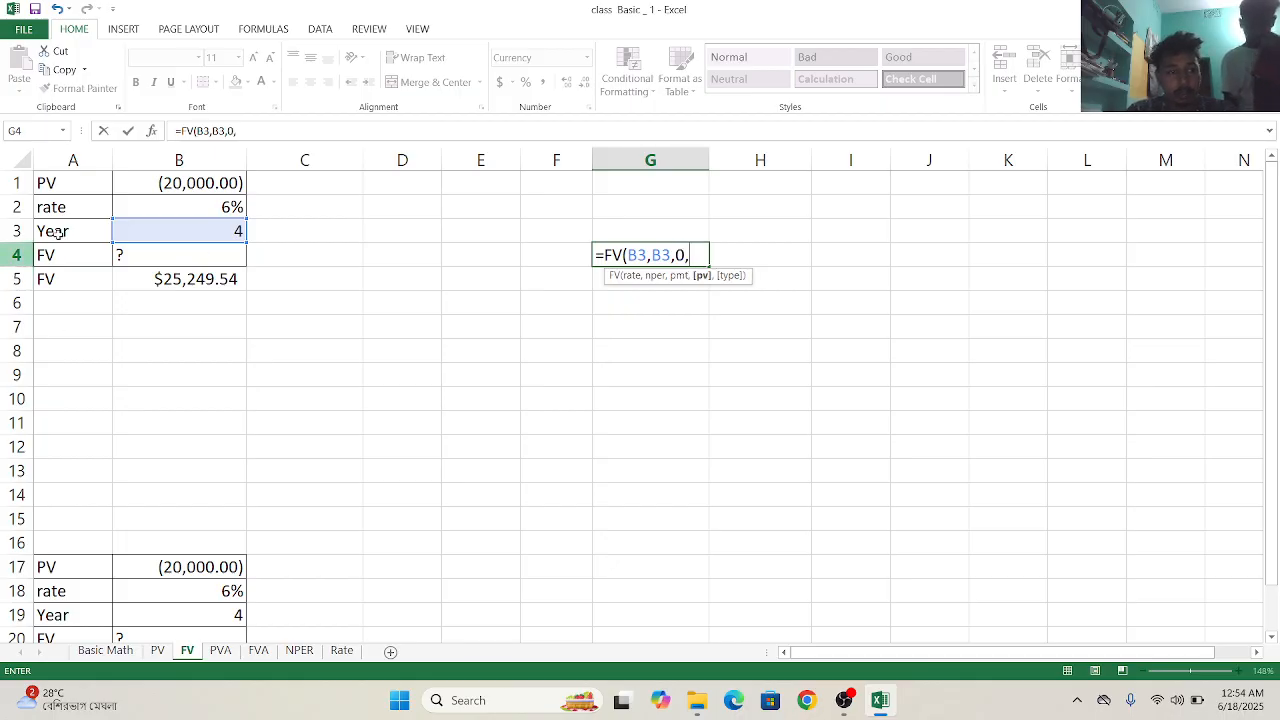
click(165, 192)
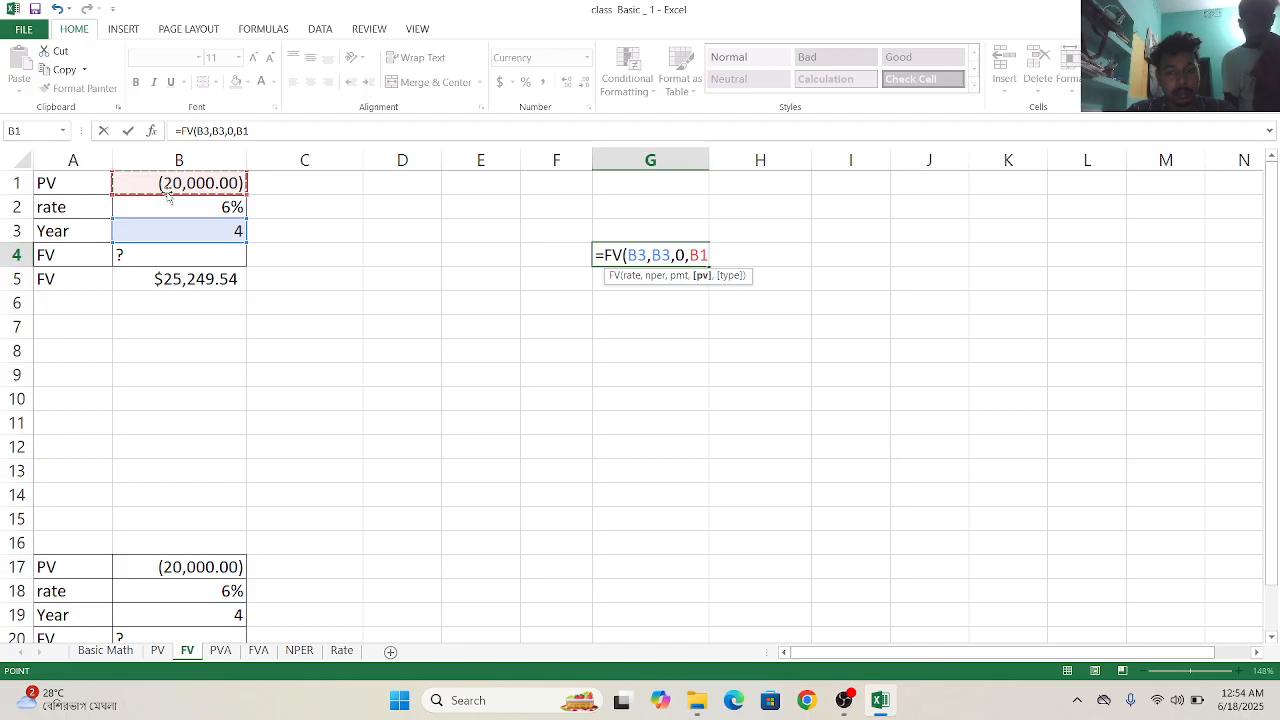
text(,)
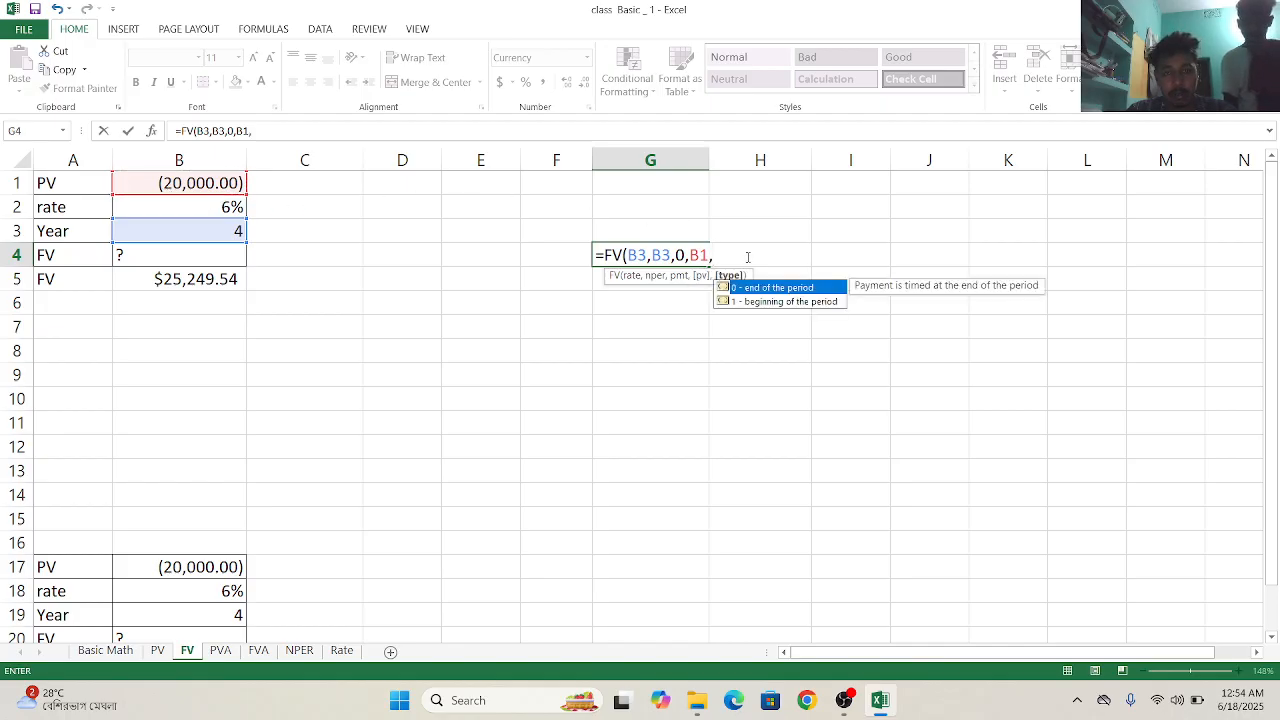
click(757, 291)
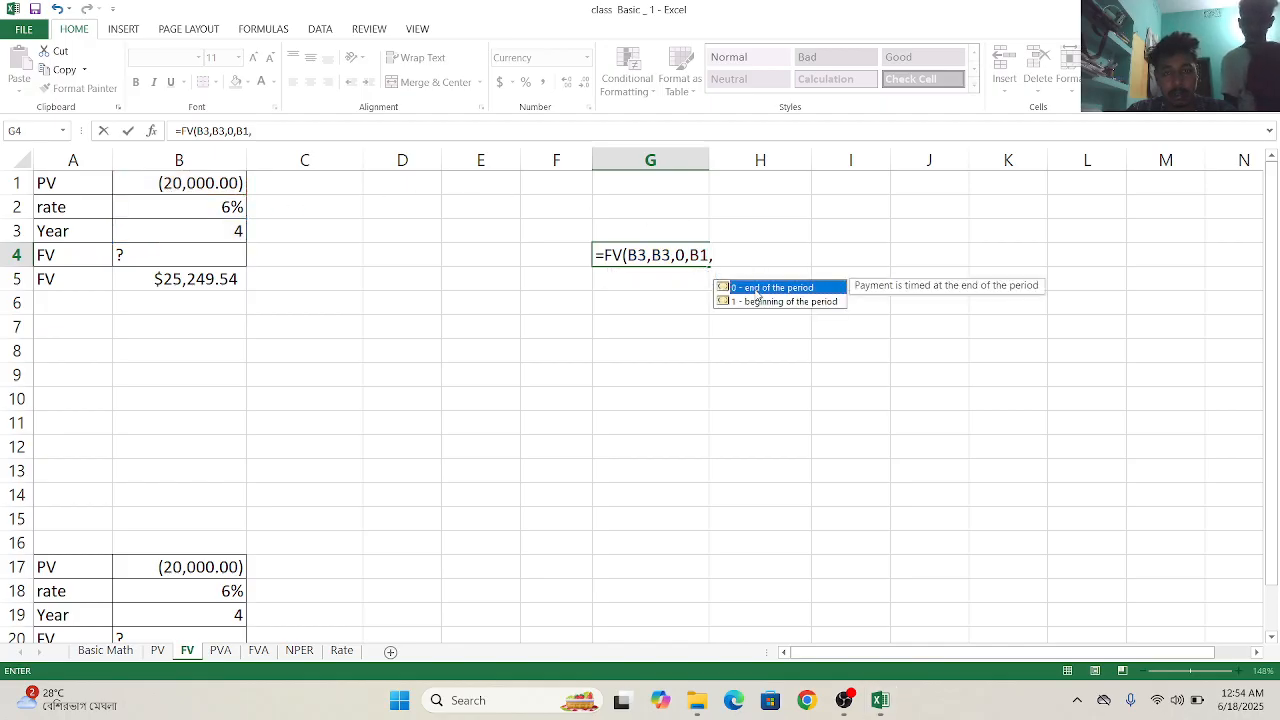
double_click(756, 289)
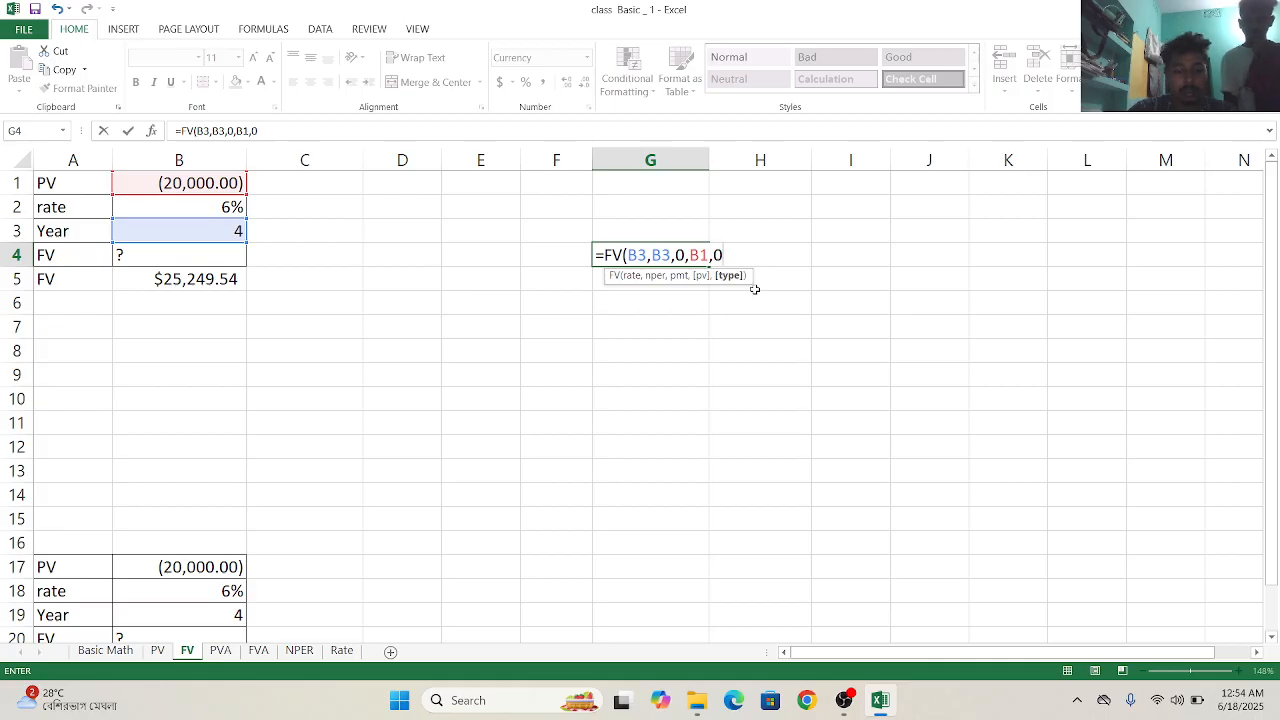
key(Return)
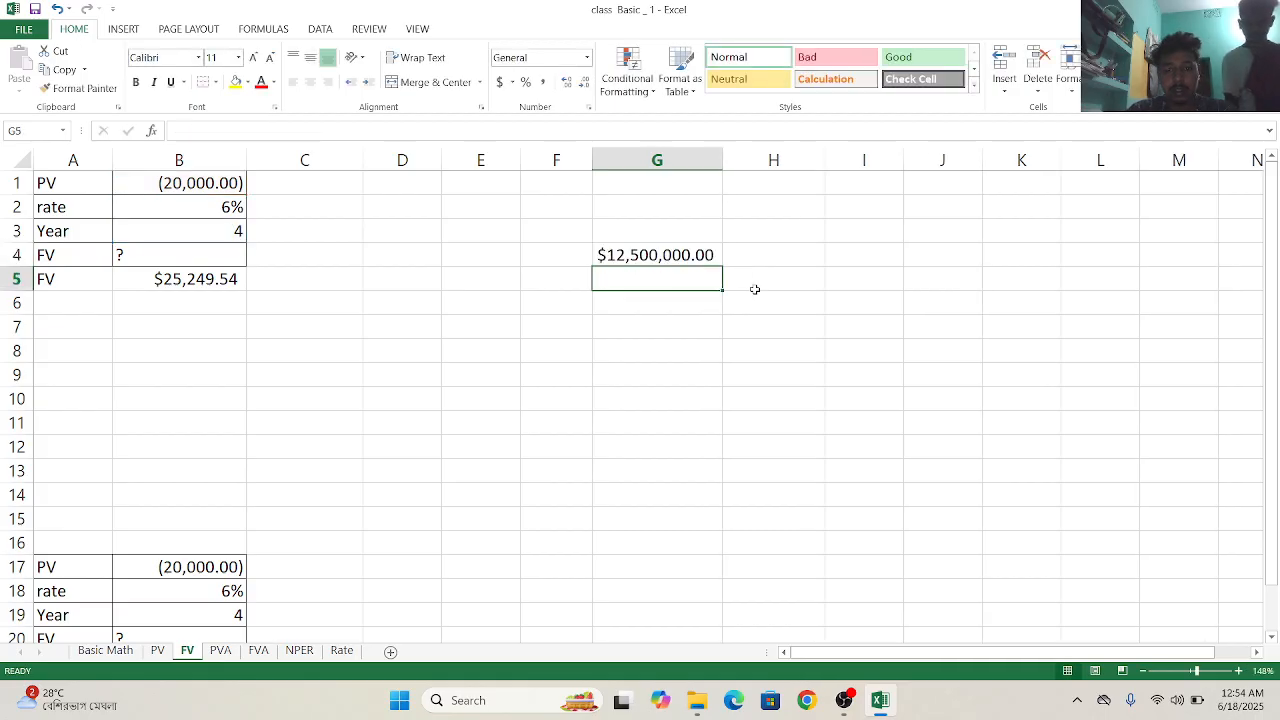
- Clear the formula from G4 and inspect the existing FV formula in B5
click(703, 255)
key(BackSpace)
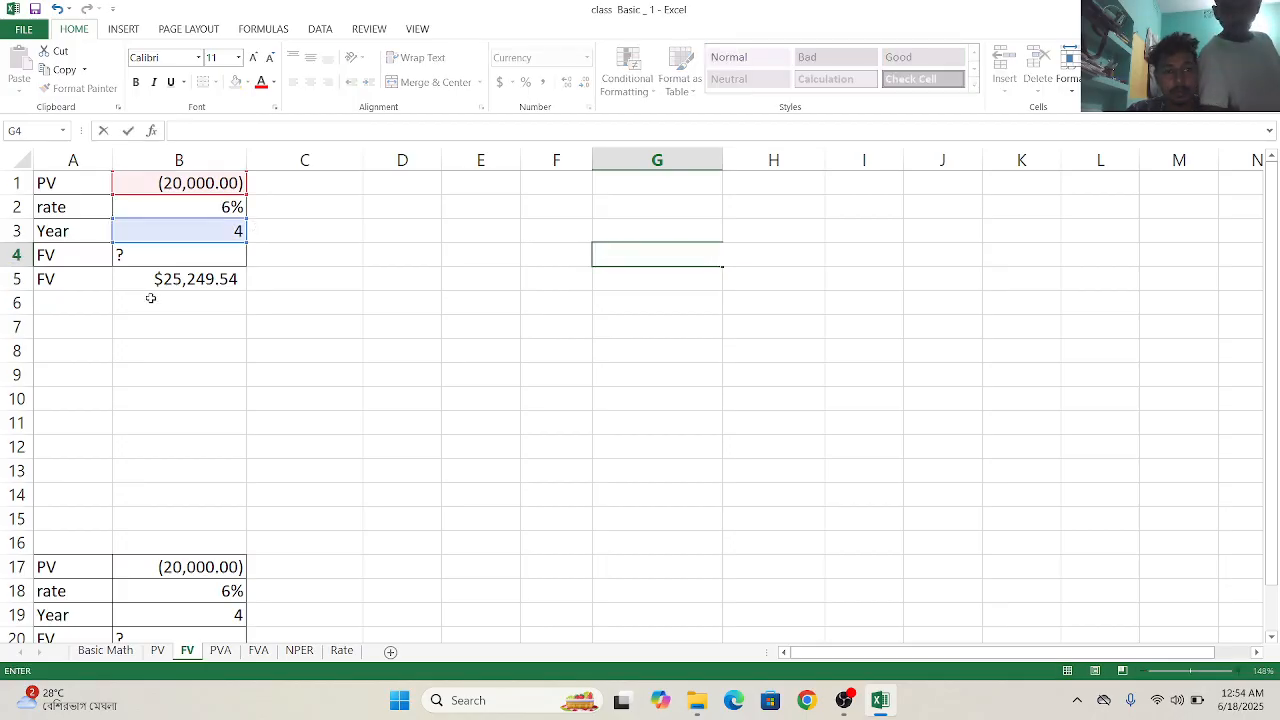
click(175, 280)
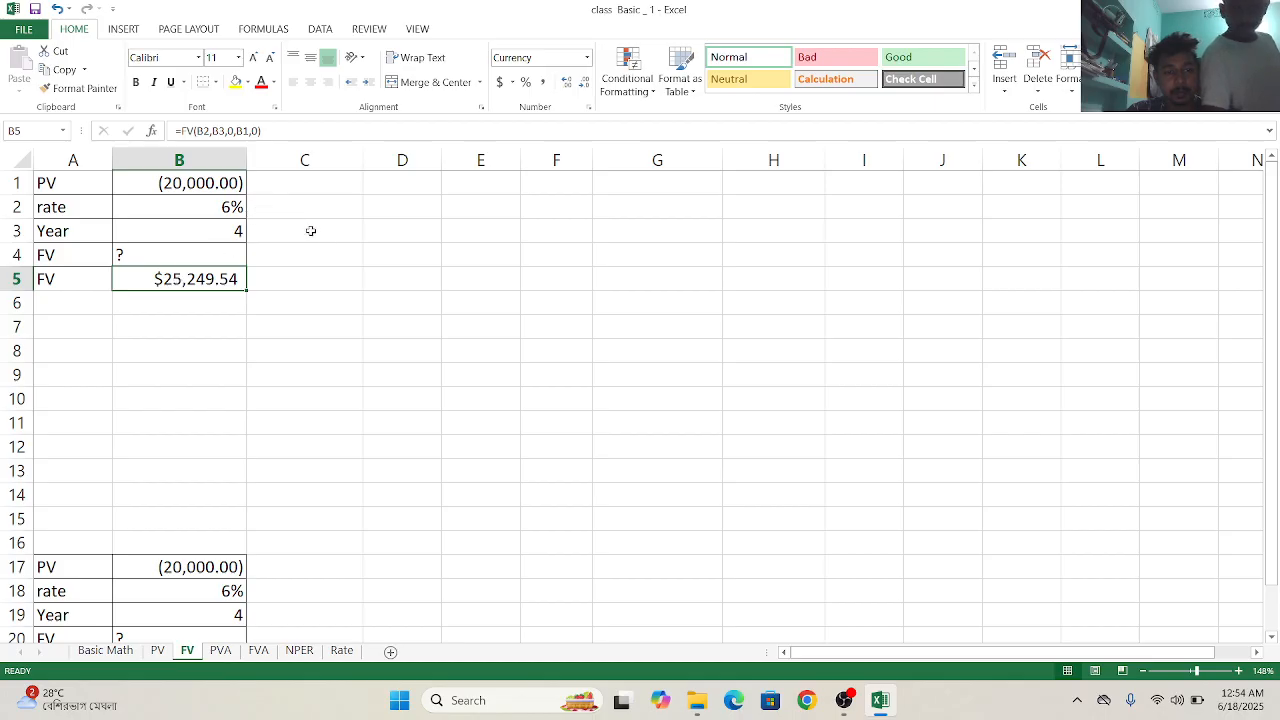
- Calculate the future value in E5 from the rate, year and PV cells with =FV(B2,B3,0,B1,0), using zero payment and end-of-period timing
click(480, 281)
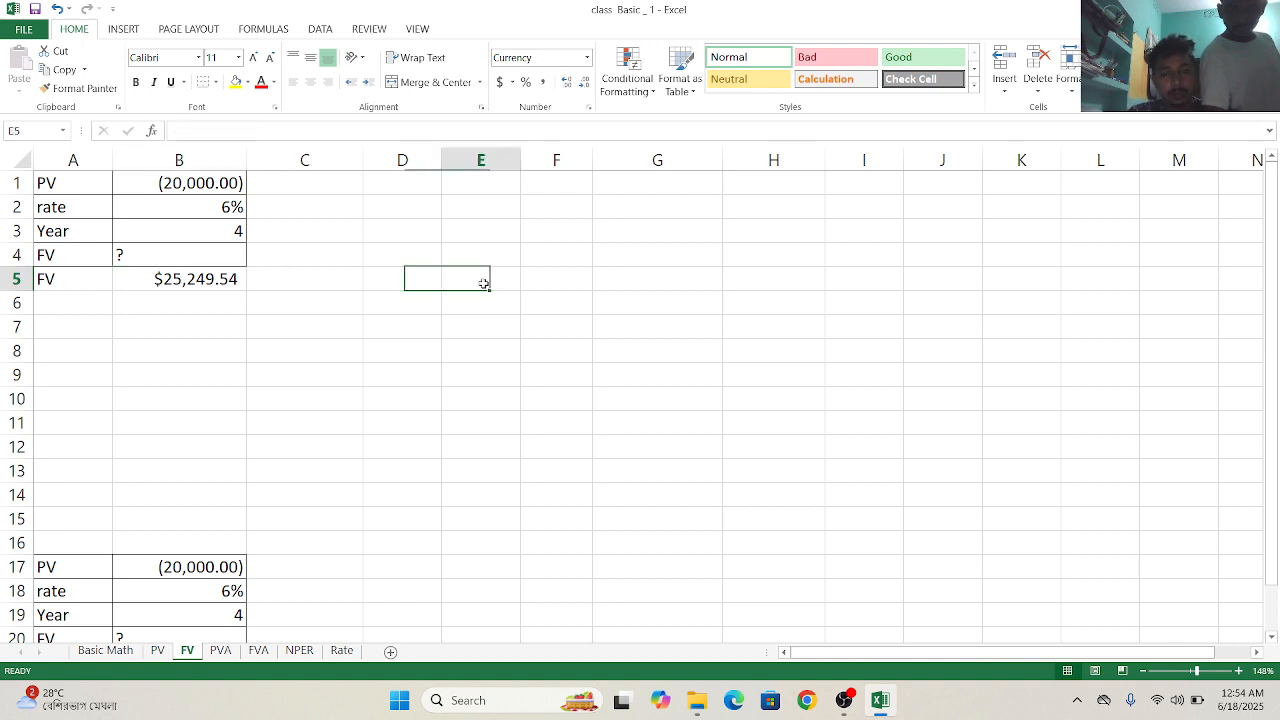
text(=)
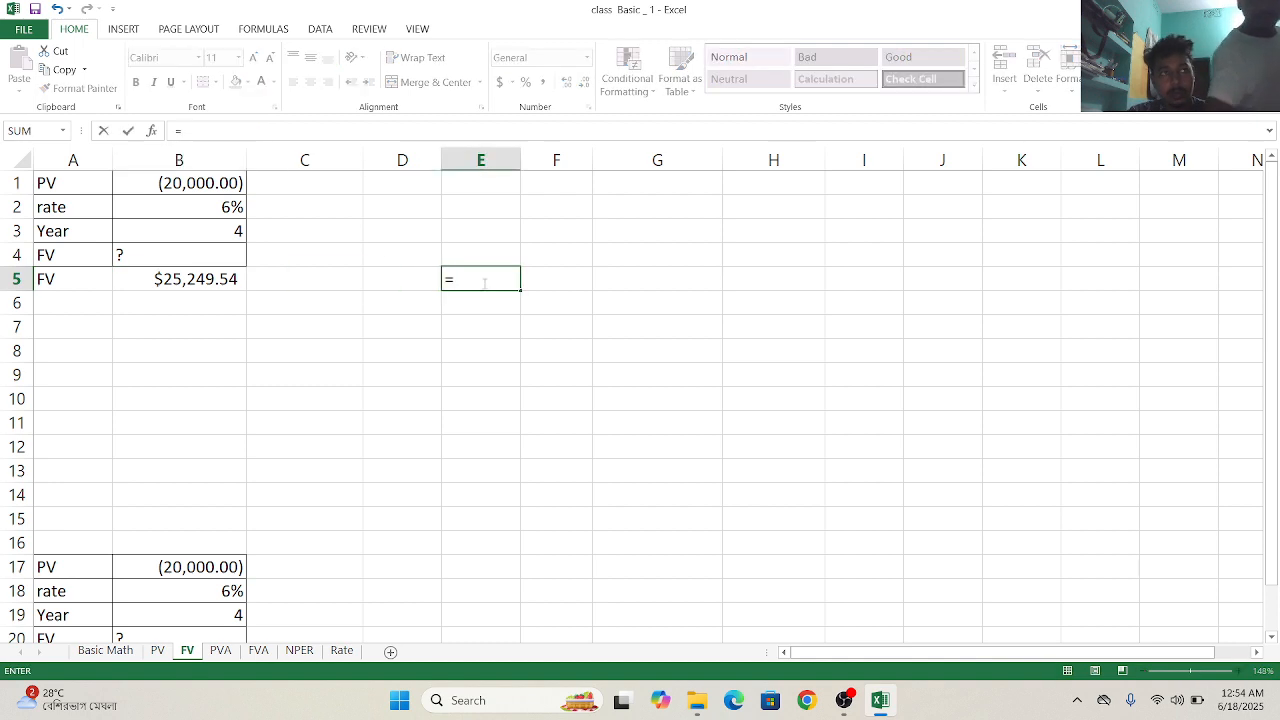
text(f)
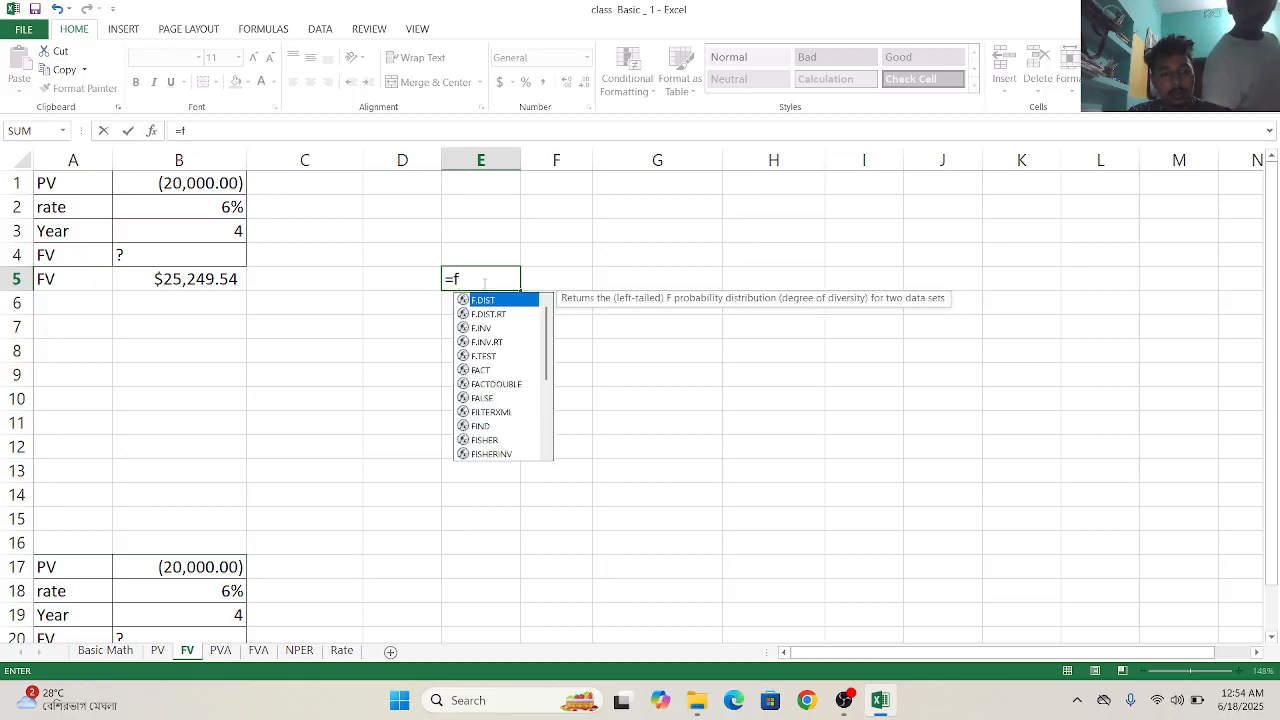
text(v)
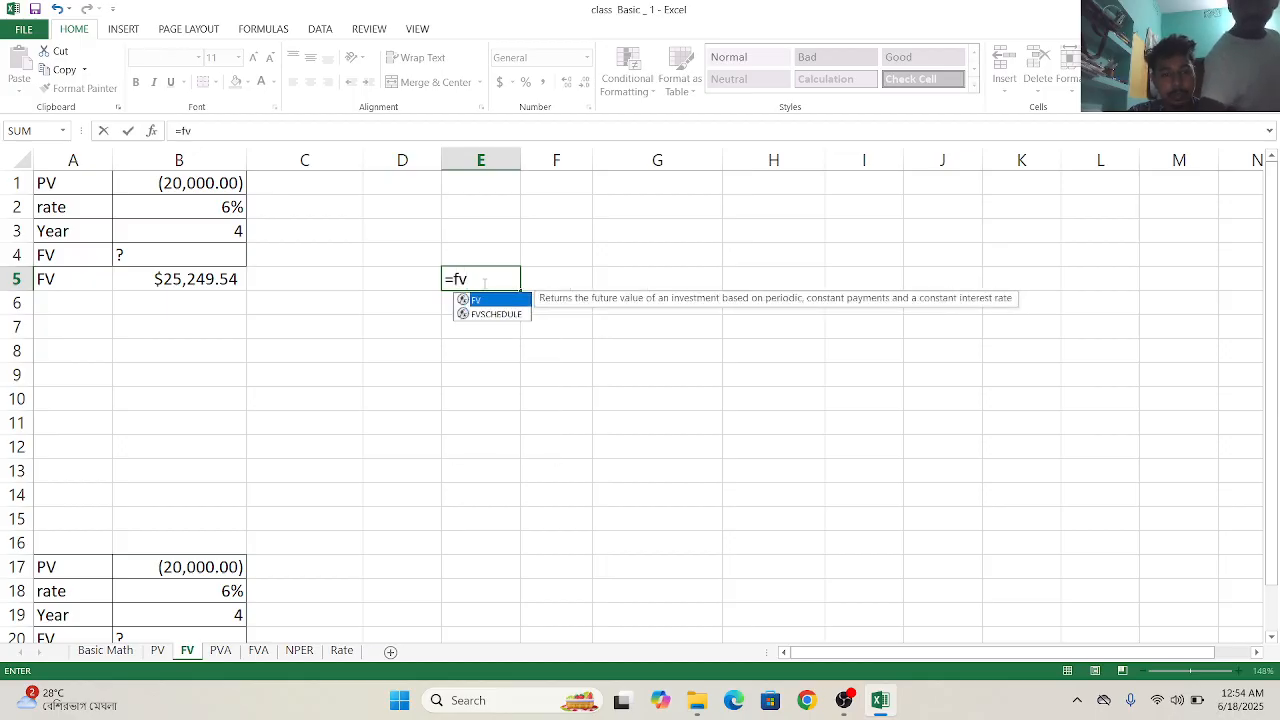
text(()
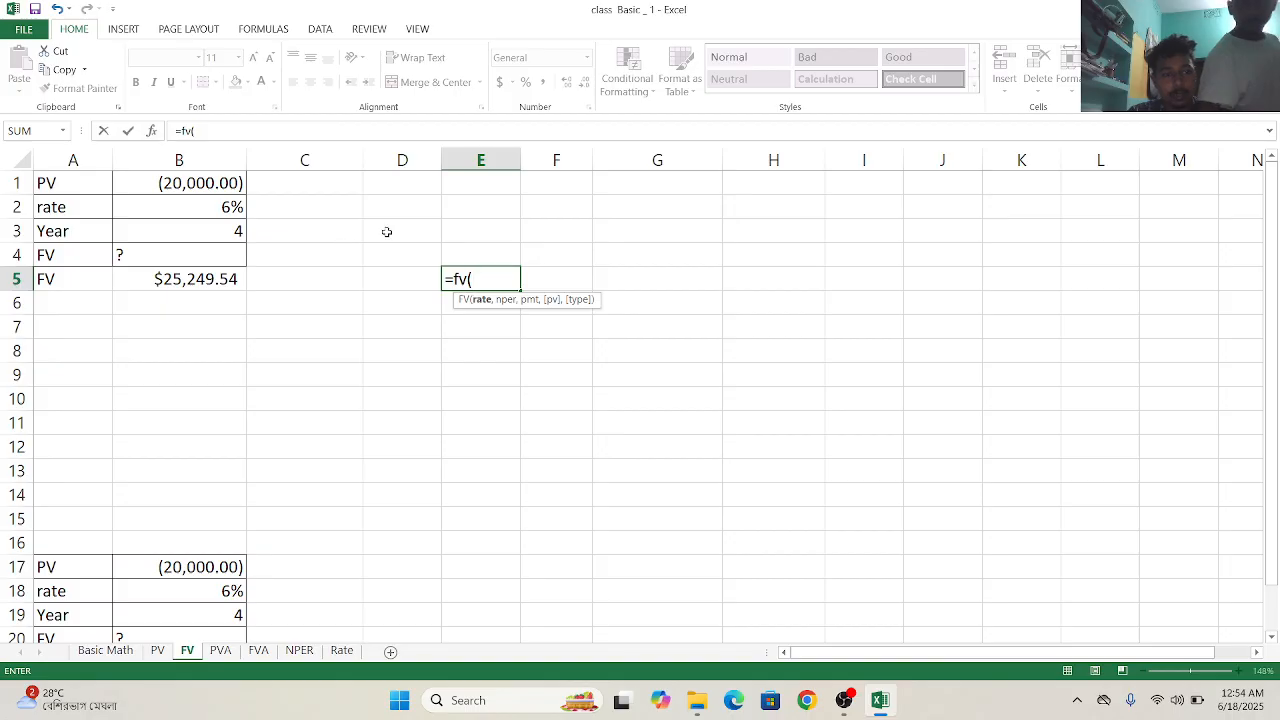
click(222, 208)
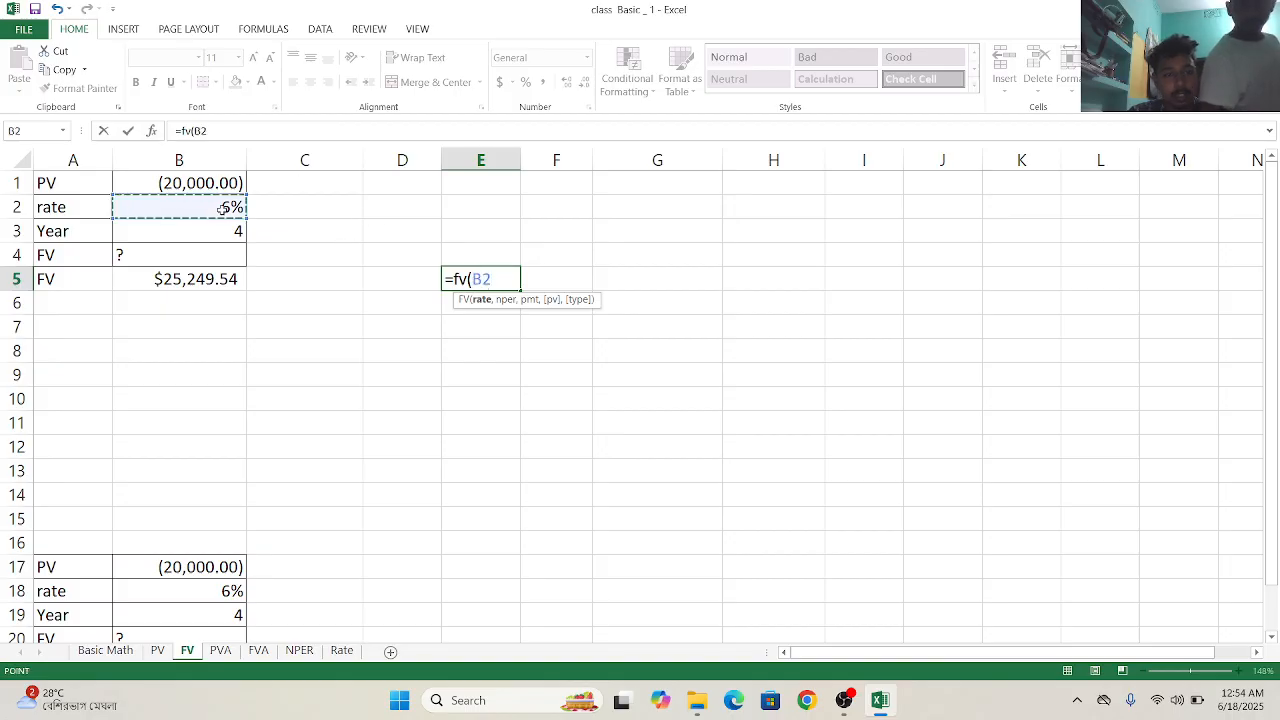
text(,)
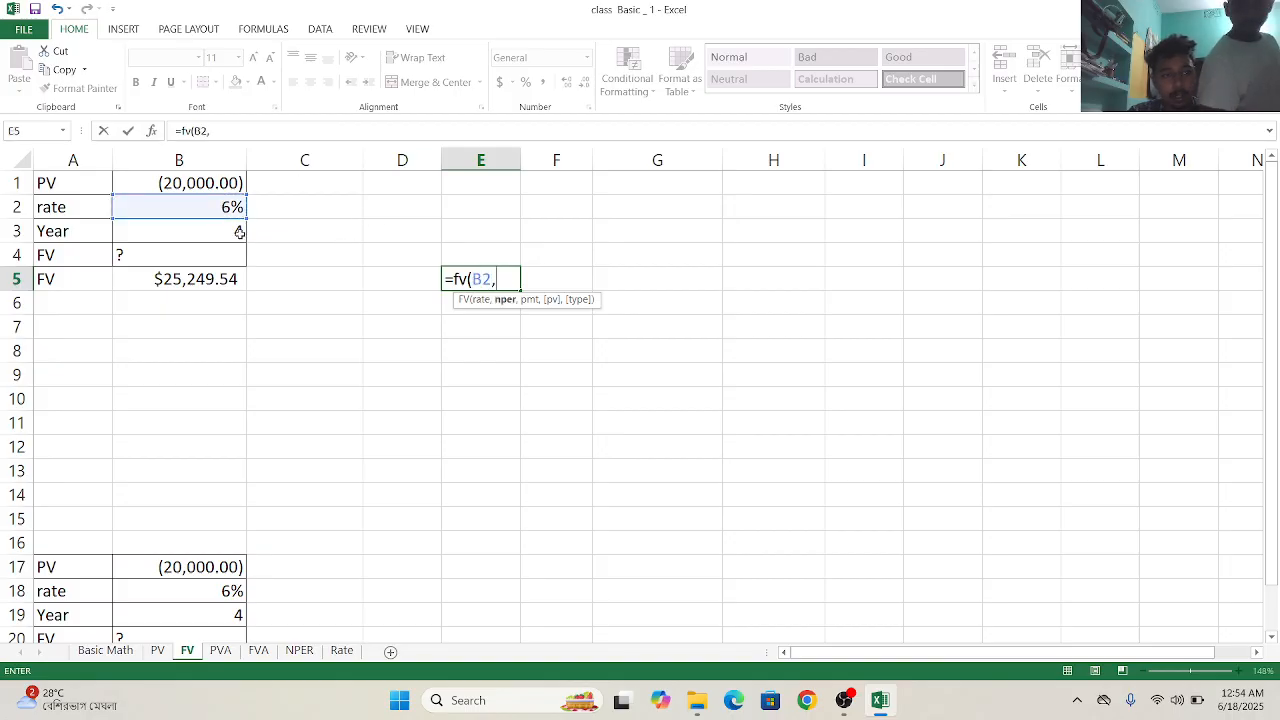
click(240, 232)
text(,)
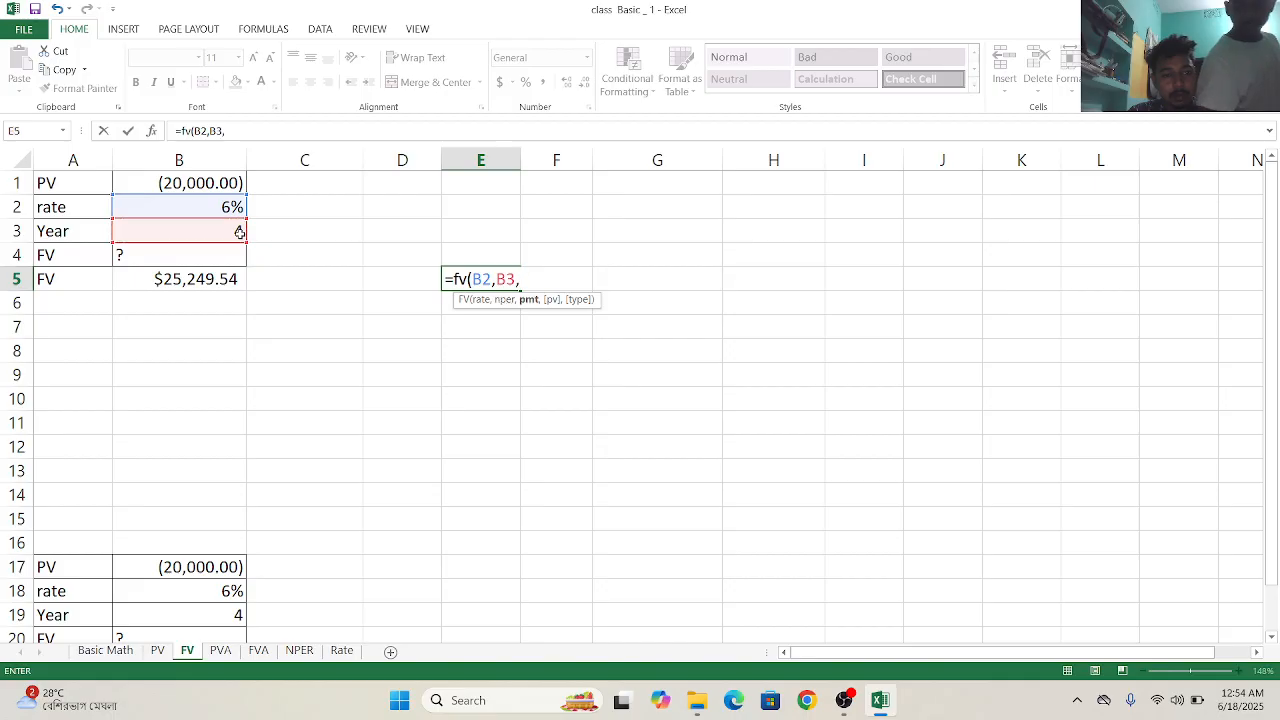
text(0)
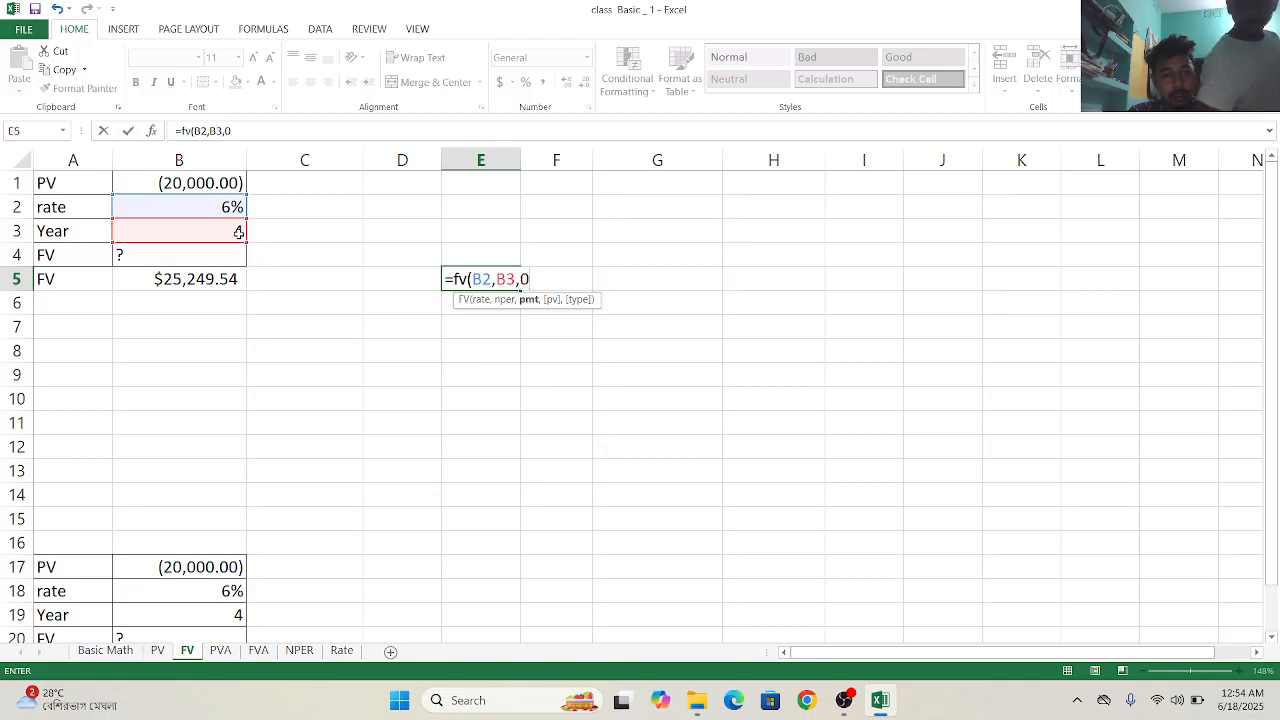
text(,)
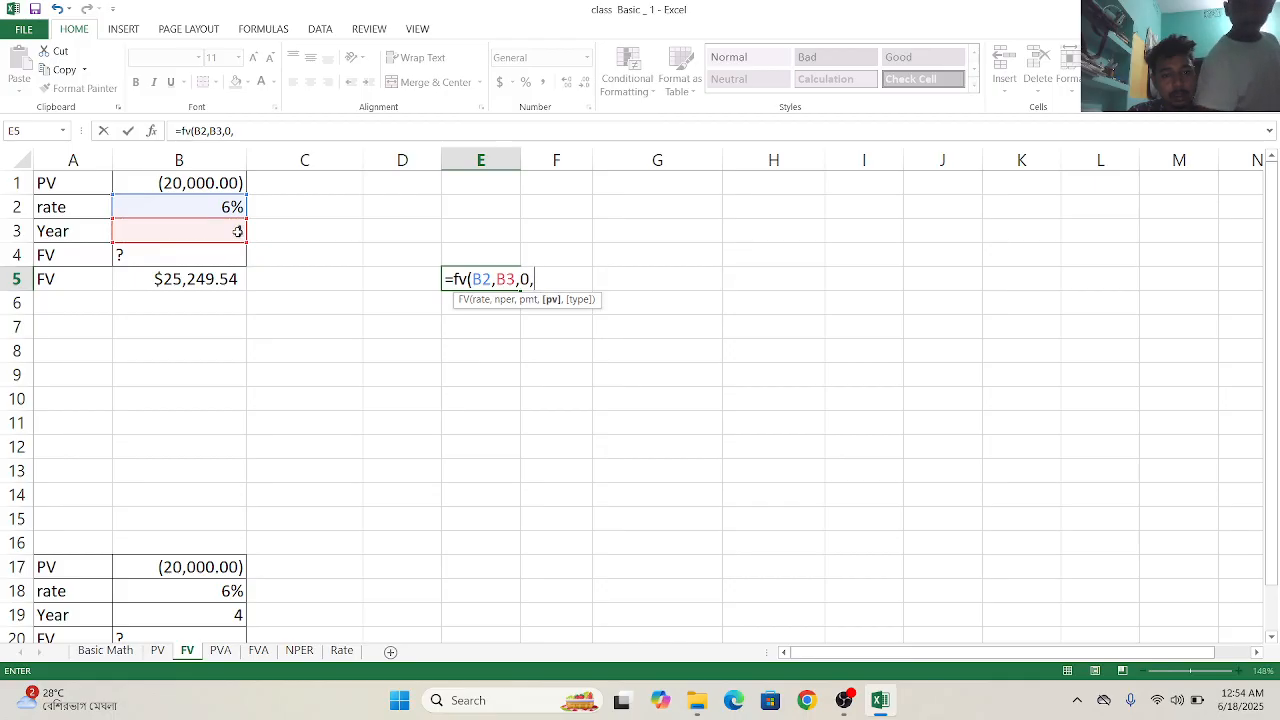
click(209, 175)
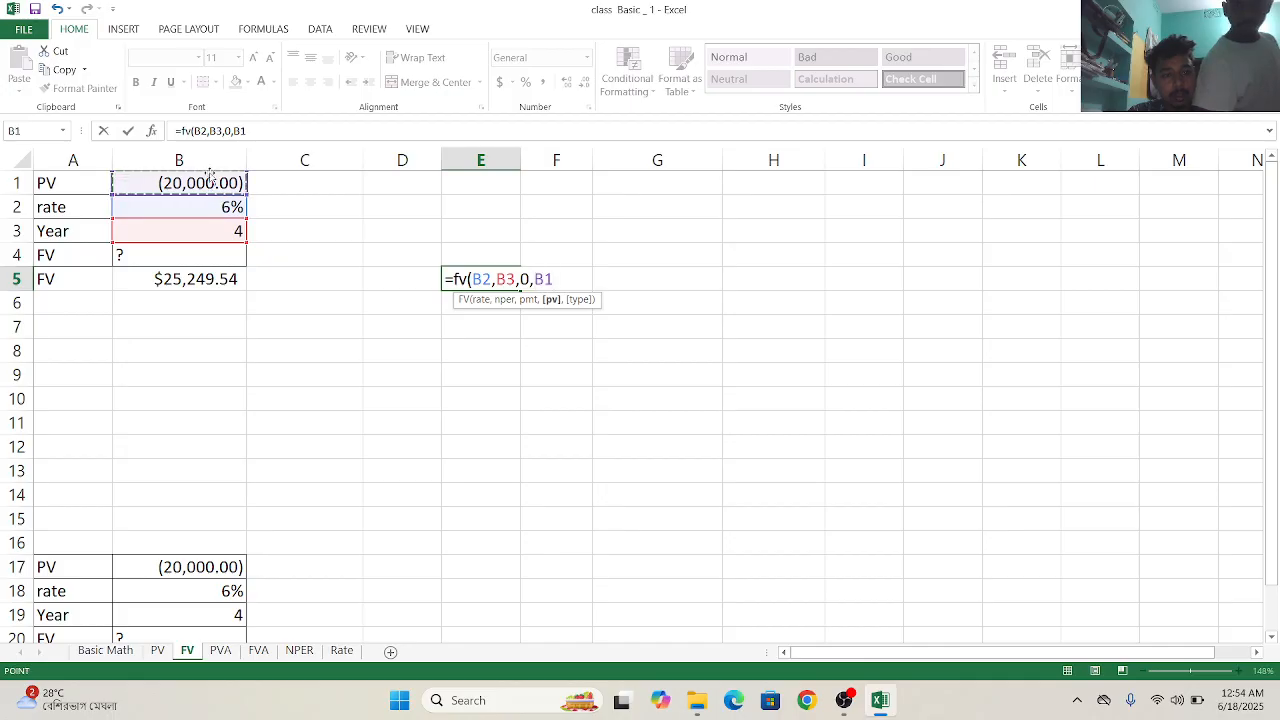
text(,0)
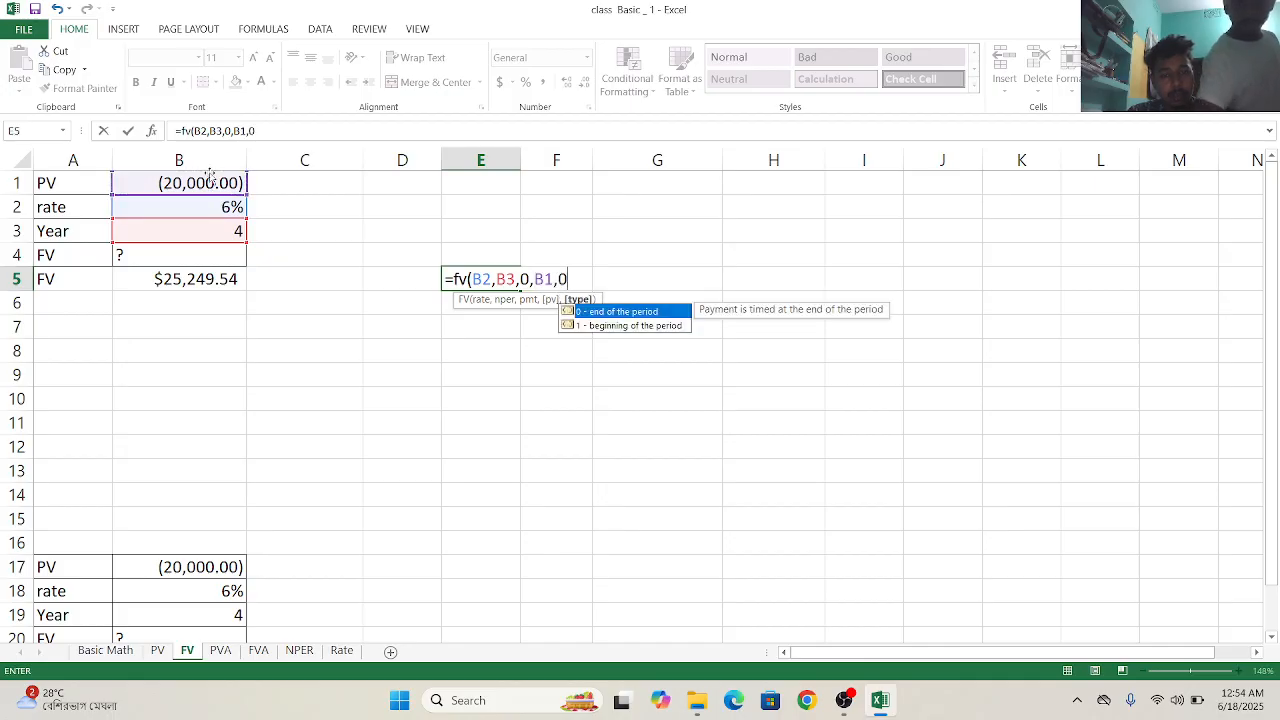
text())
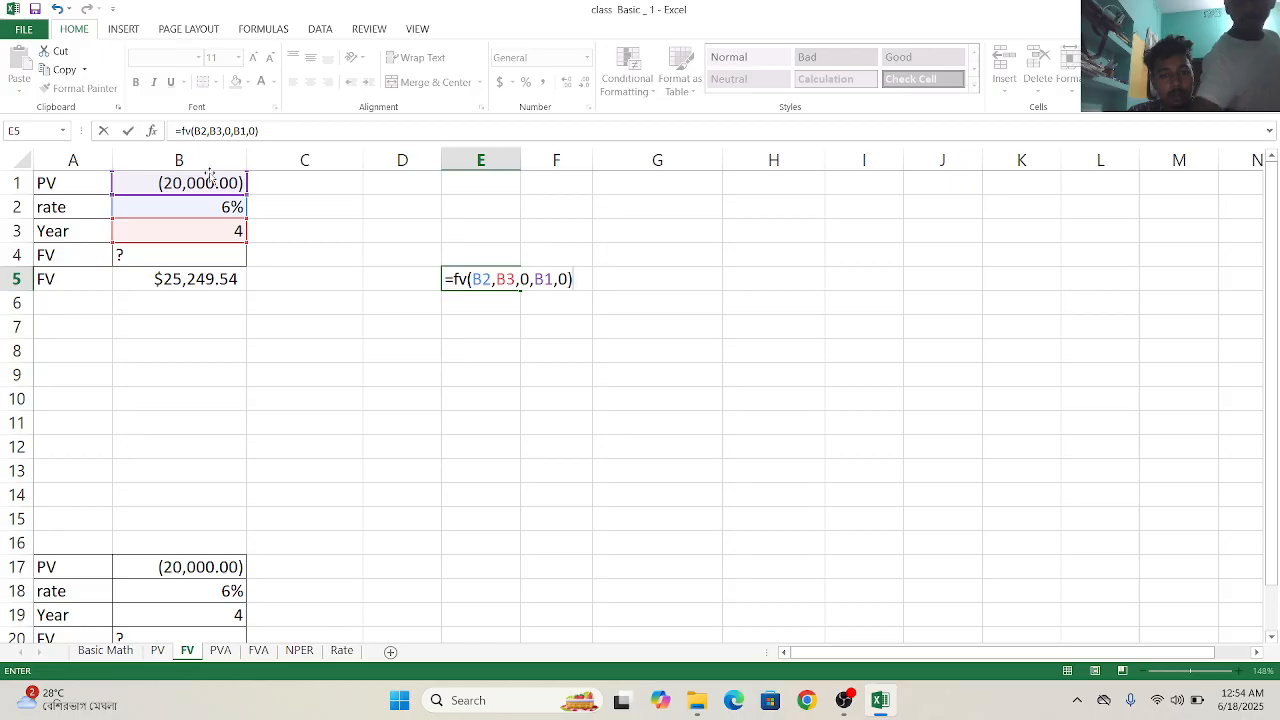
key(Return)
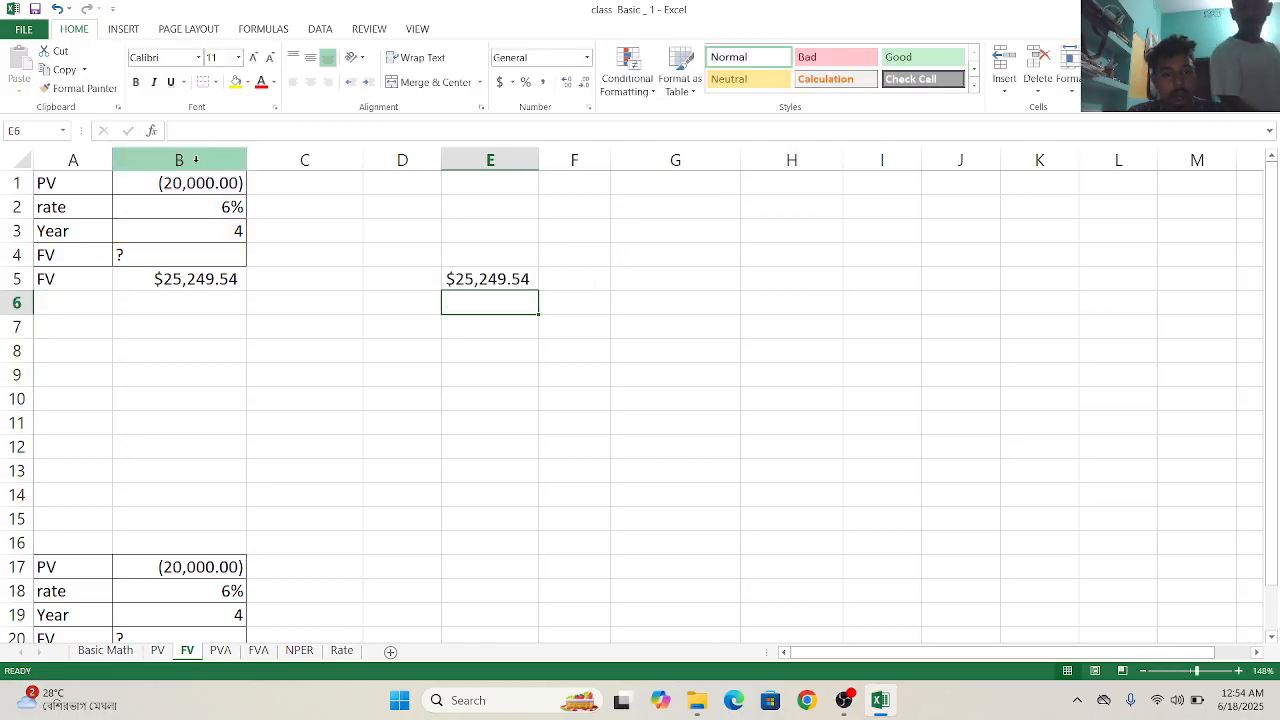
- Switch to the PVA worksheet and select C32 beside the rate value
scroll(380, 471, down, 6)
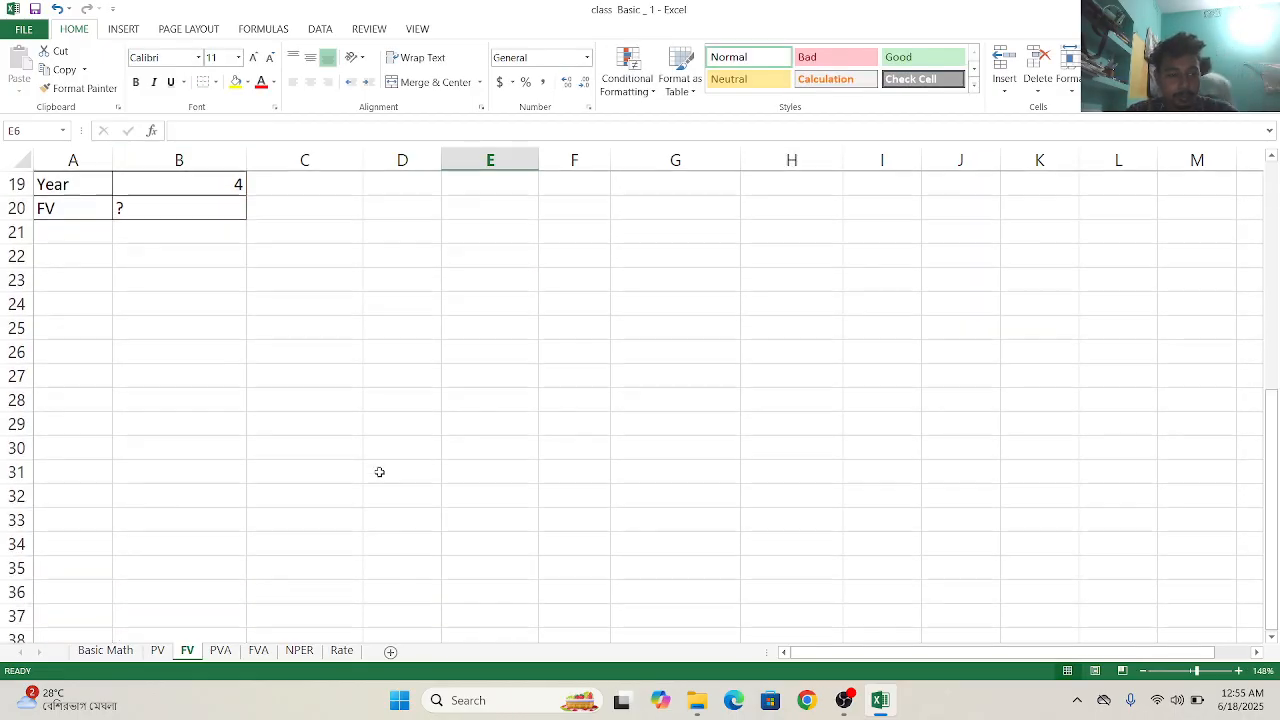
scroll(377, 471, up, 3)
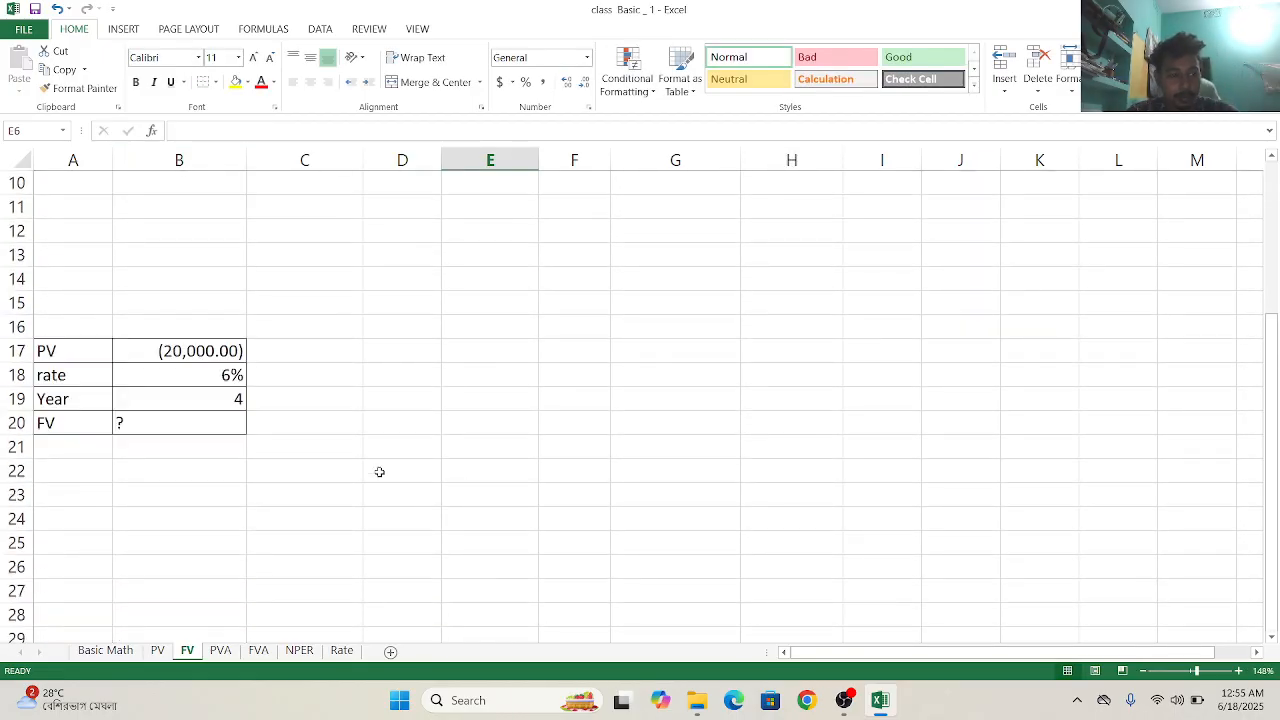
click(219, 651)
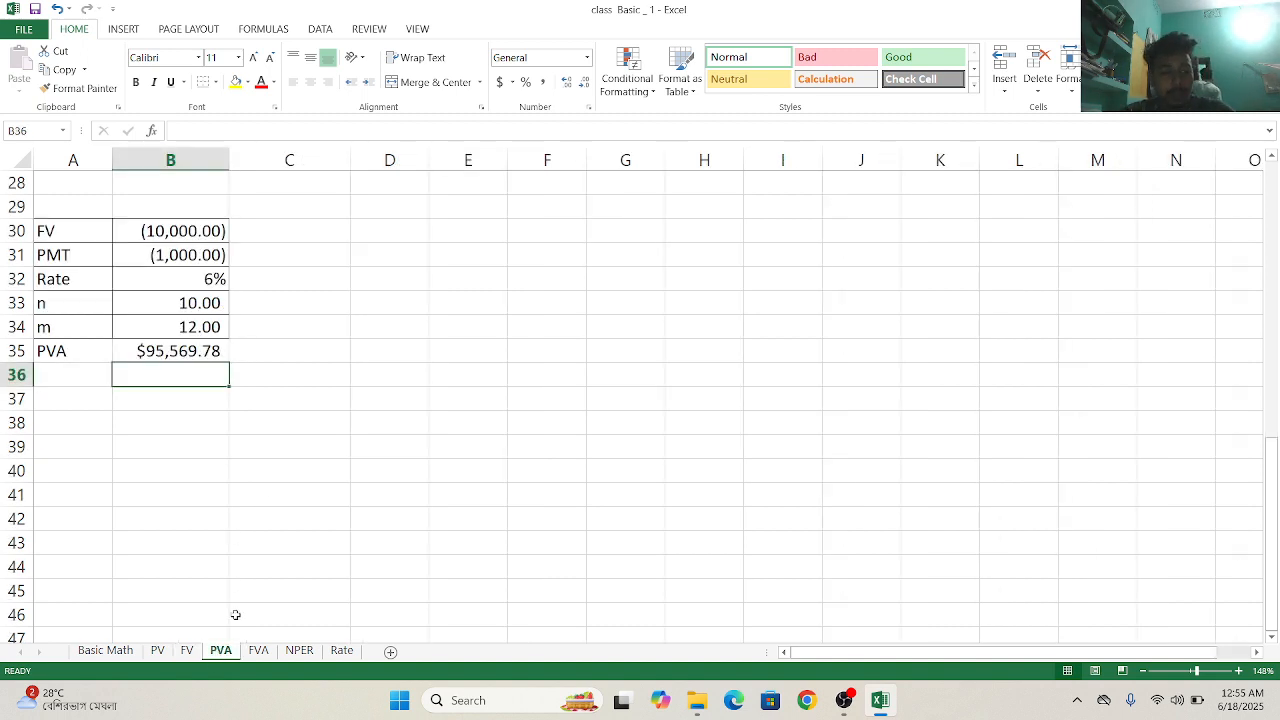
click(296, 283)
text(p)
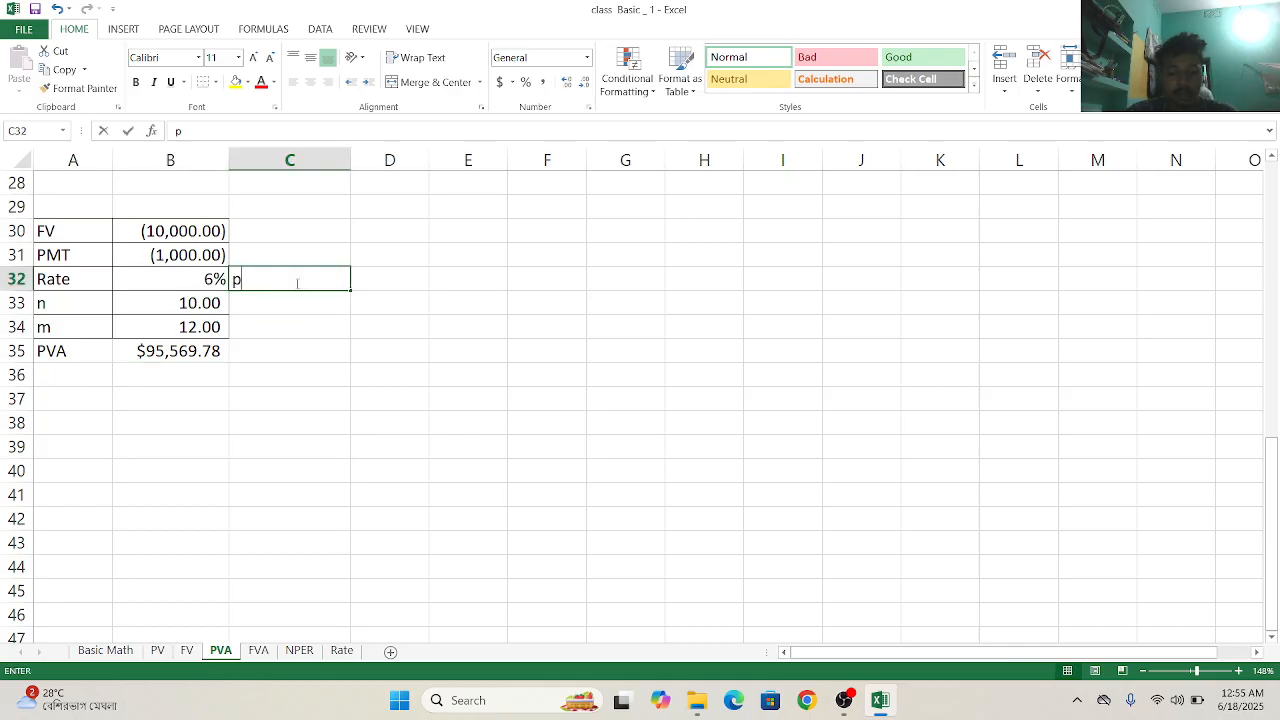
text(v)
key(BackSpace)
key(BackSpace)
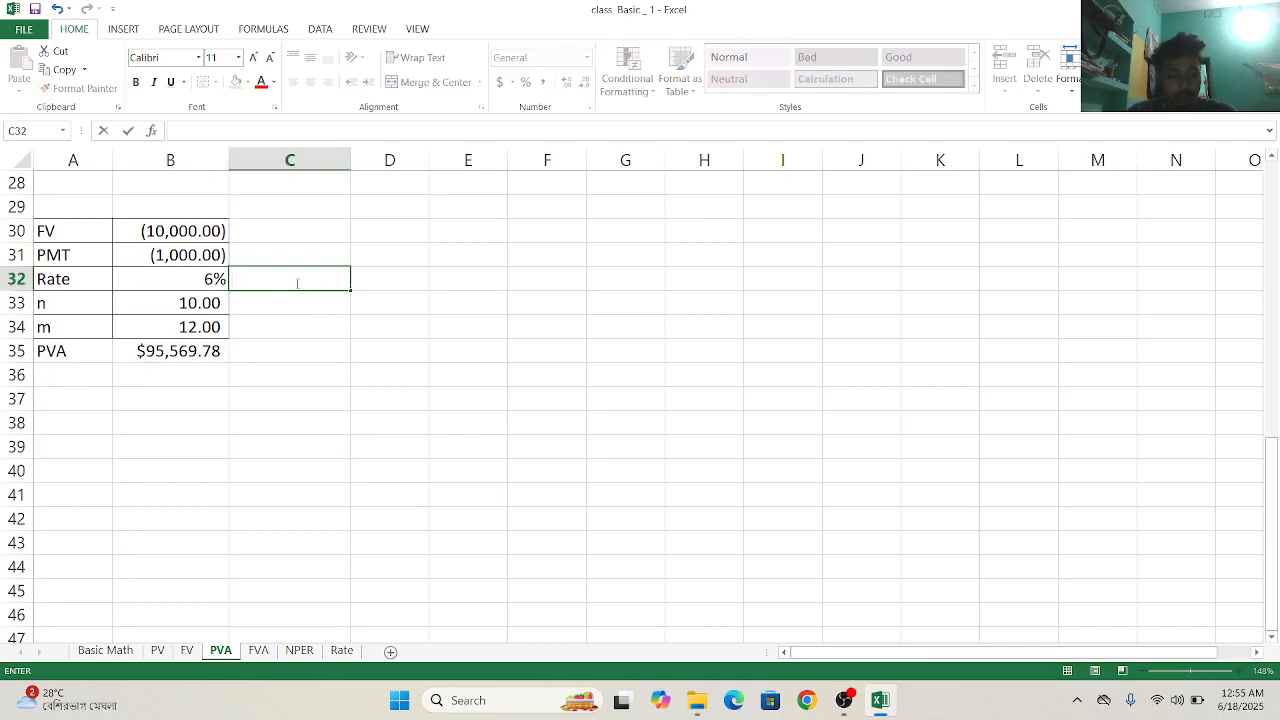
text(+)
key(BackSpace)
- Start a PV formula in C32 with the rate in B32 as its first argument
text(=pv)
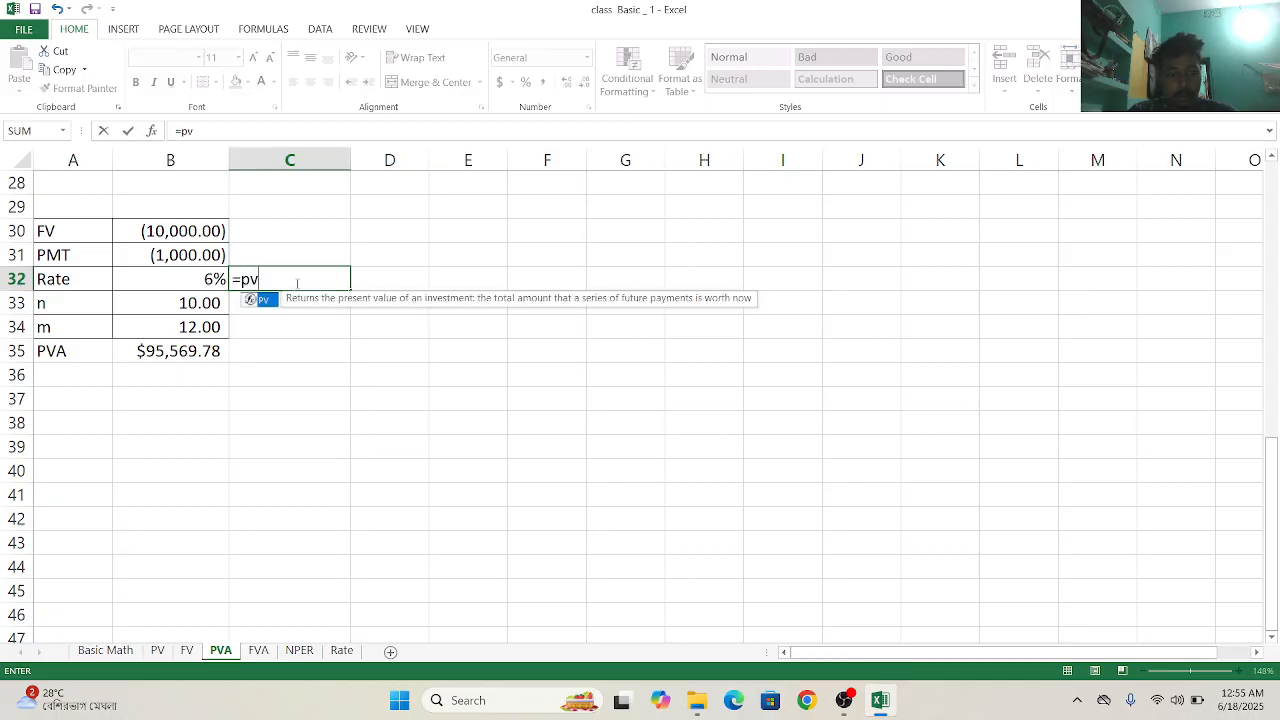
double_click(264, 300)
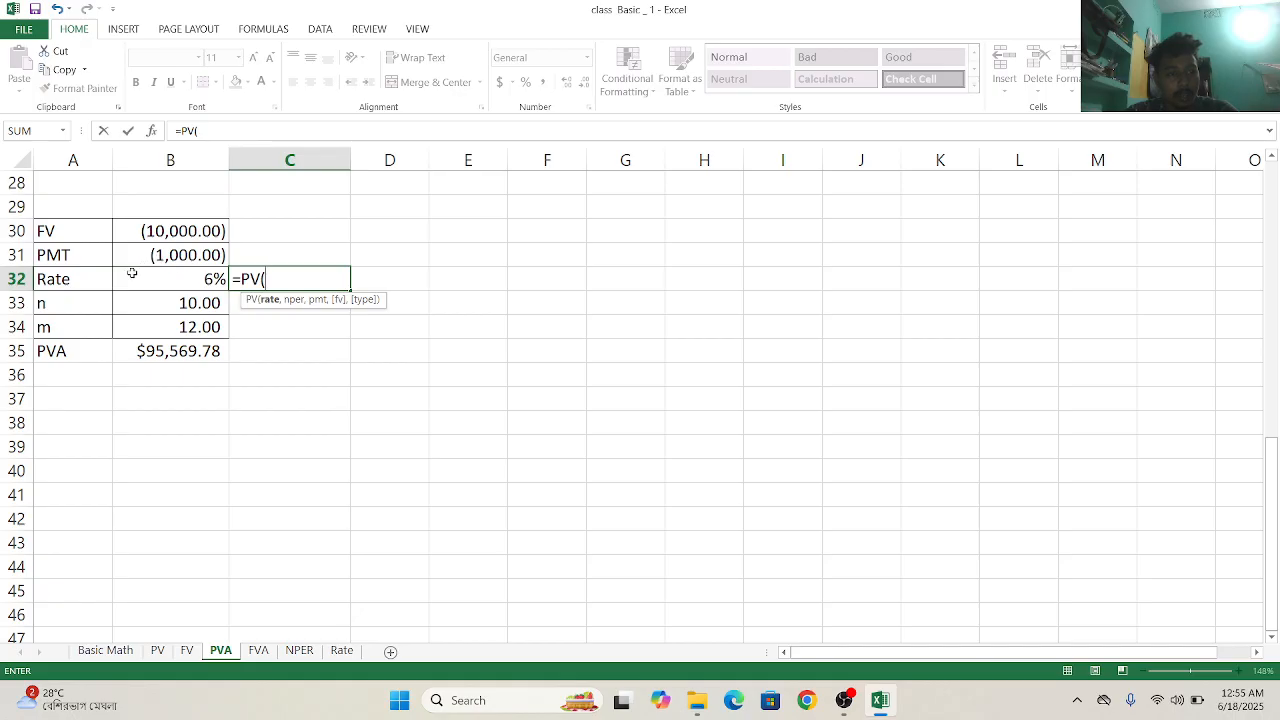
click(163, 271)
text(,)
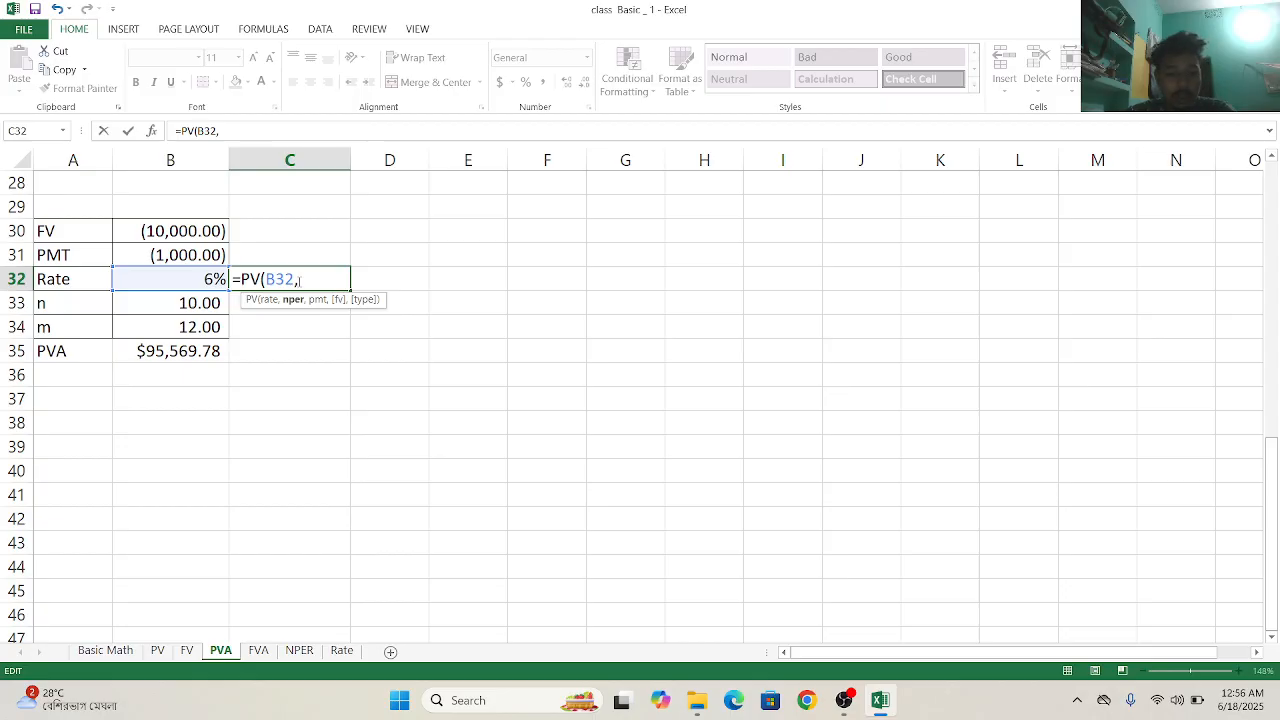
click(851, 716)
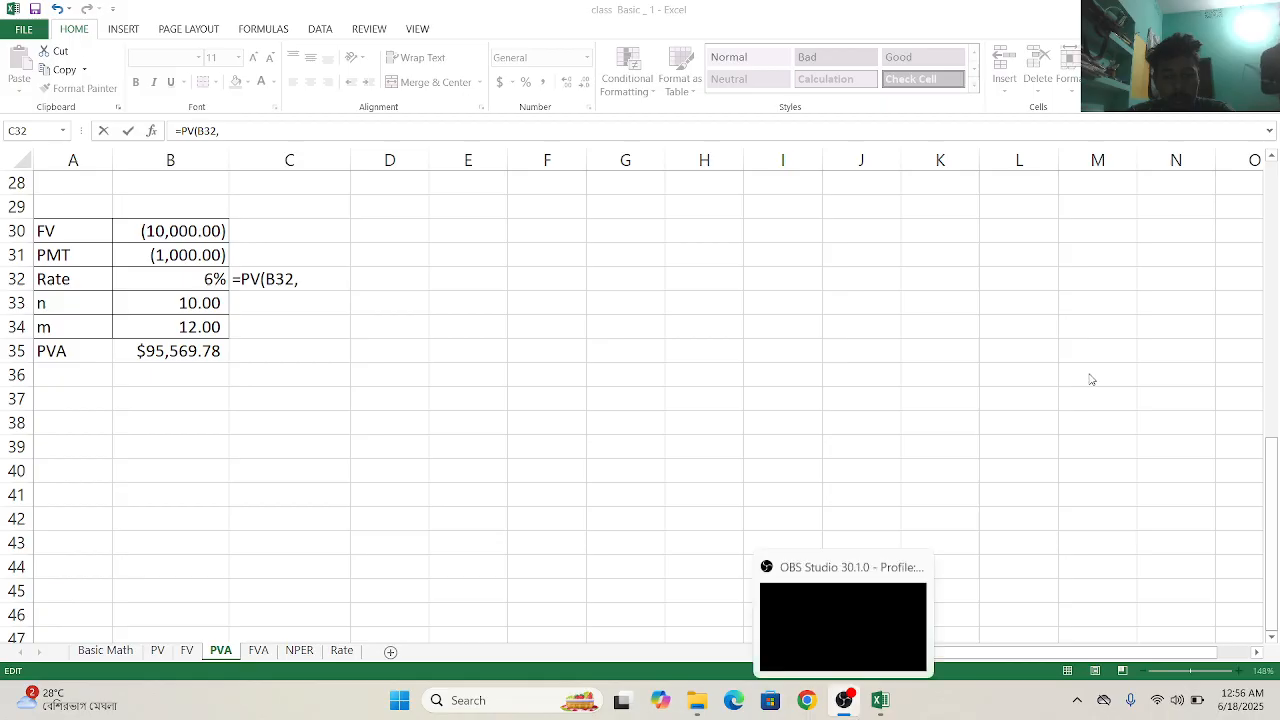
click(1184, 10)
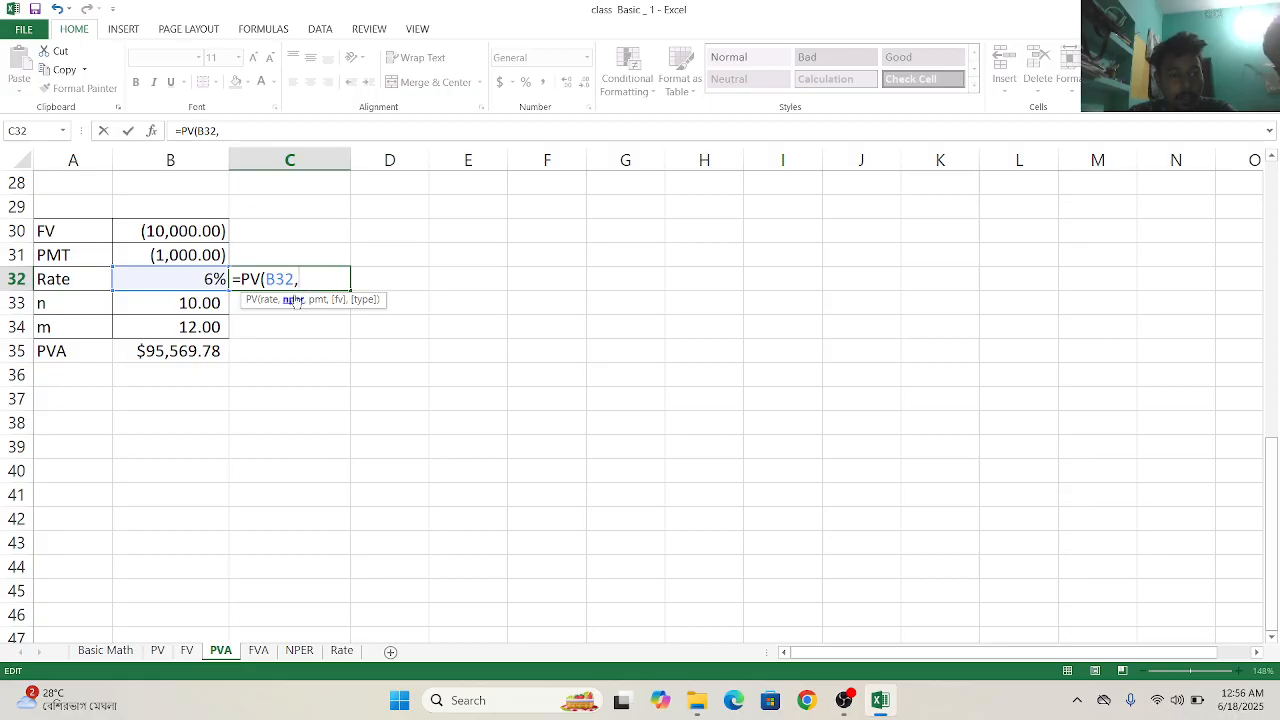
click(203, 303)
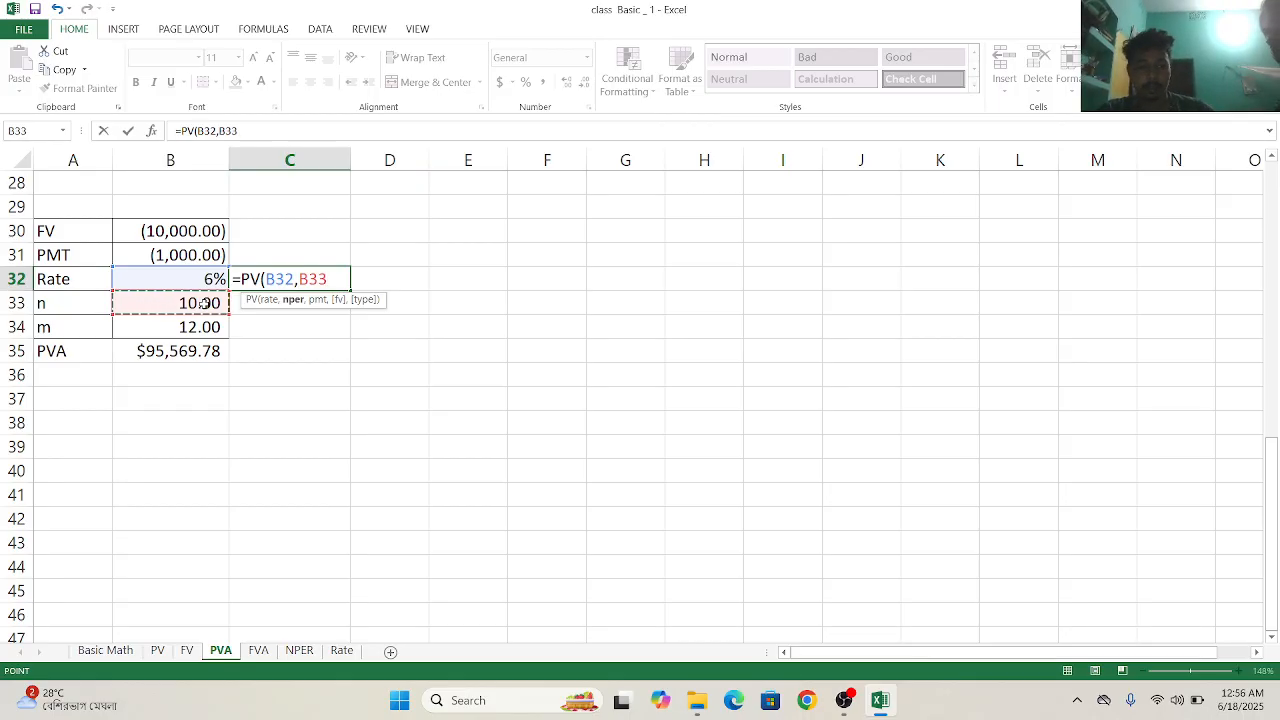
key(BackSpace)
key(BackSpace)
key(BackSpace)
key(BackSpace)
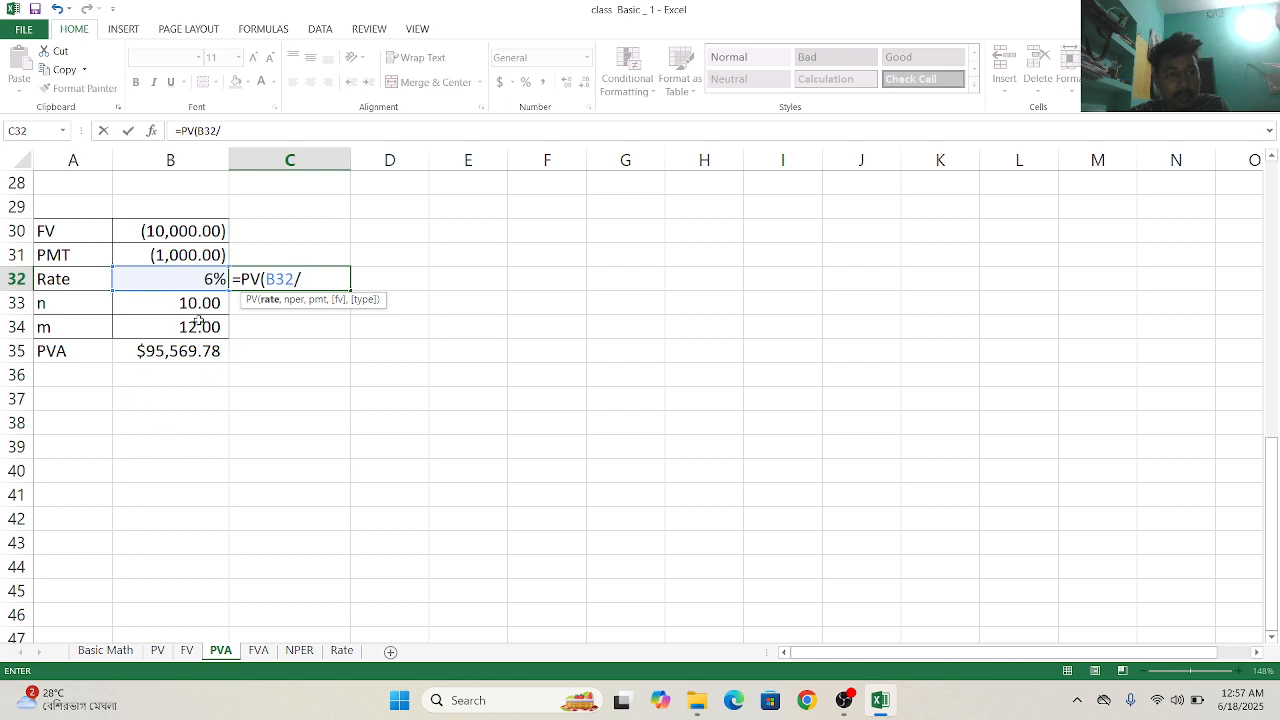
- Divide the PV formula's rate by the compounding periods in B34 and set the number of periods to B33*B34
click(199, 331)
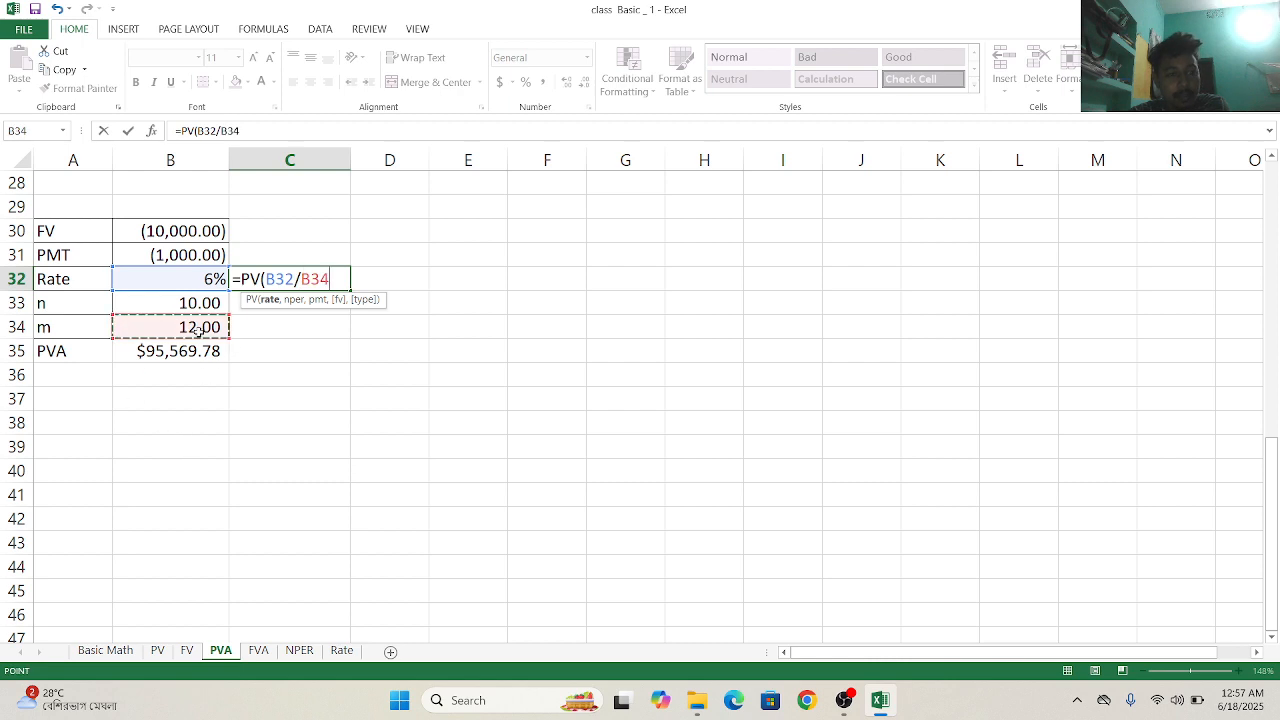
text(,)
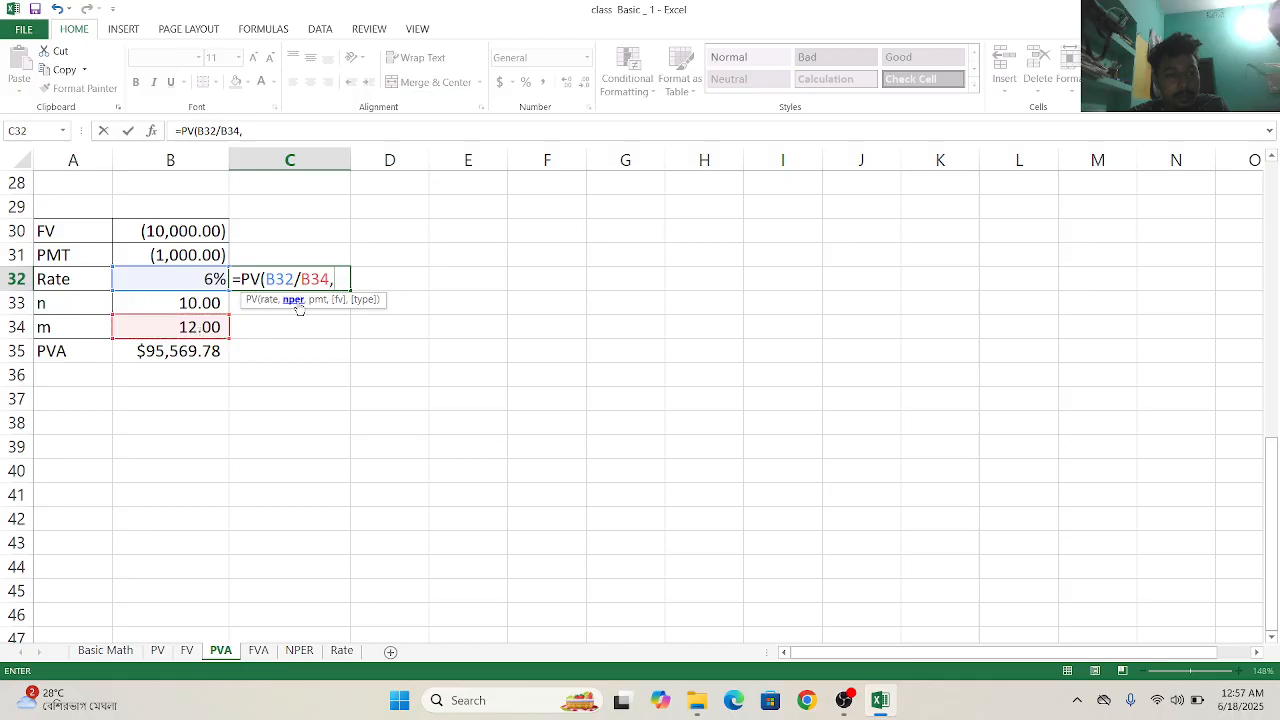
click(196, 303)
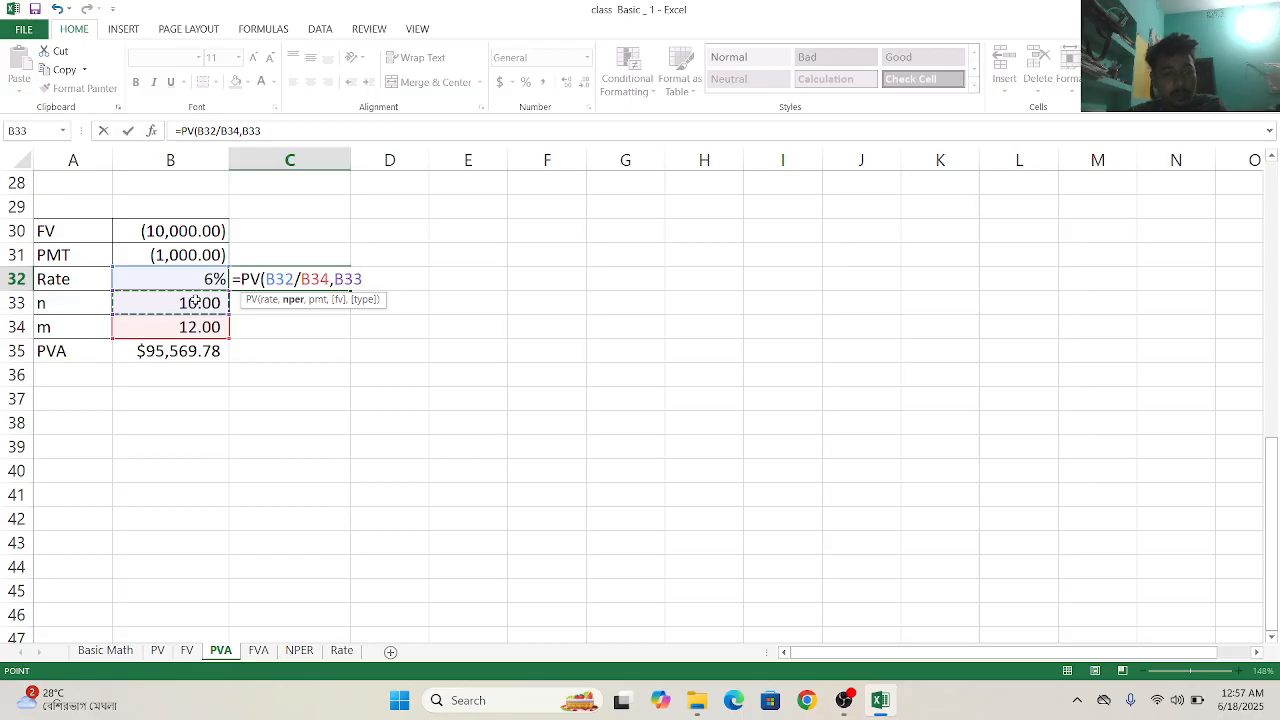
text(*)
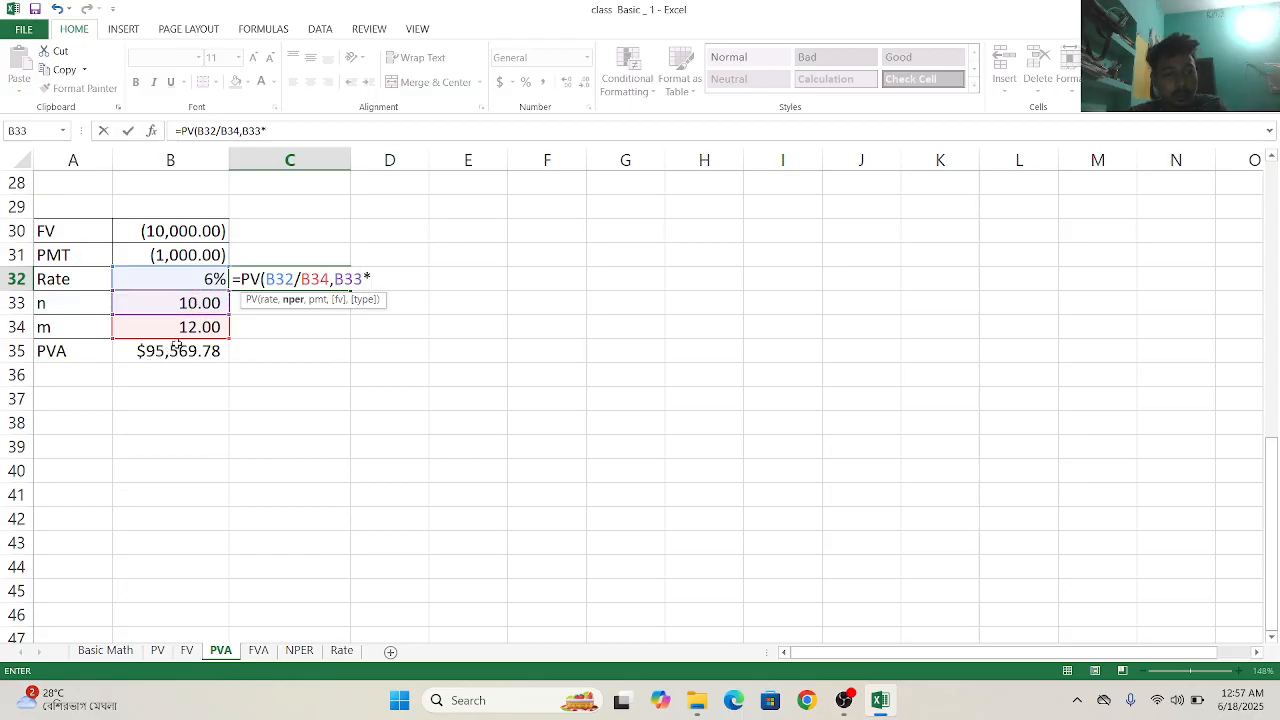
click(191, 326)
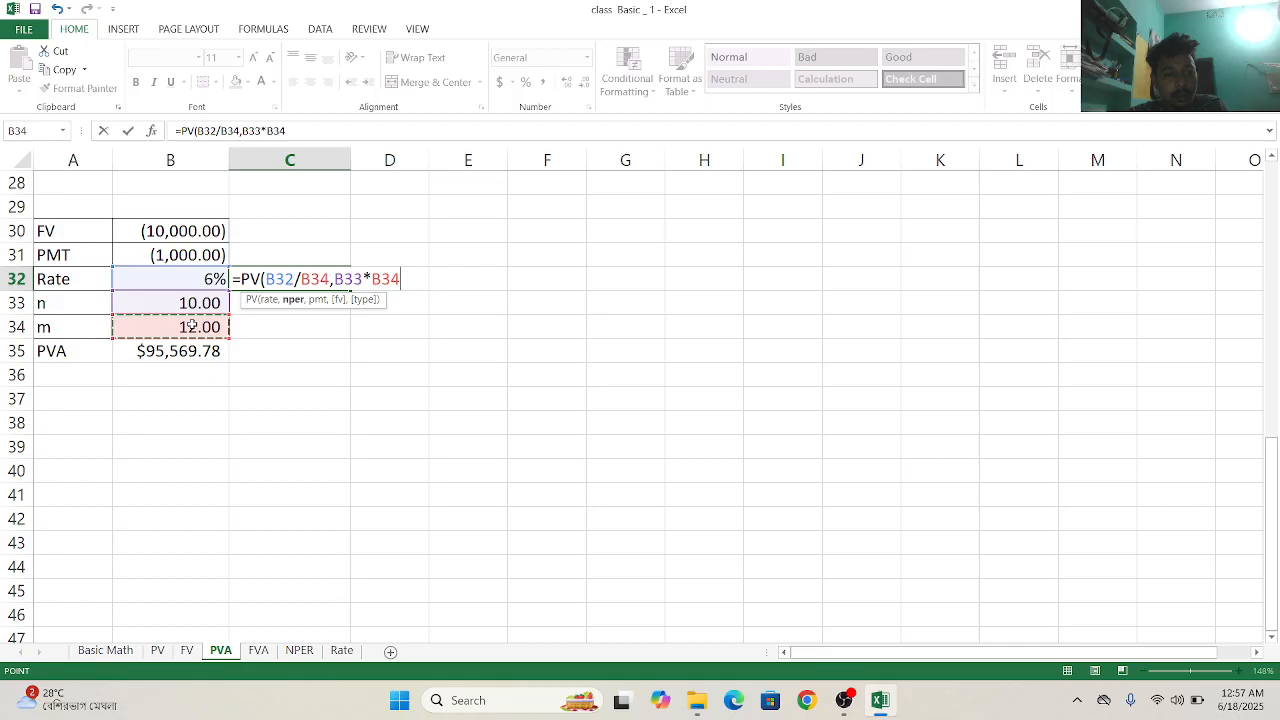
text(,)
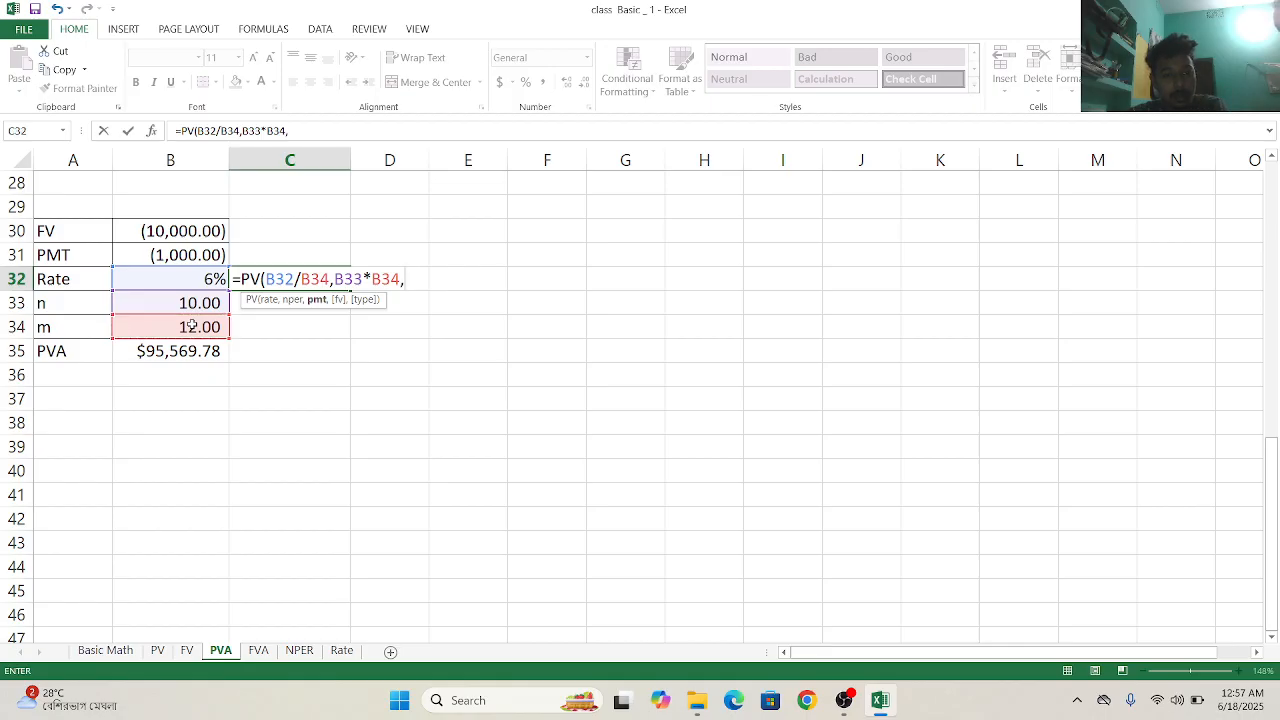
- Complete the PV formula with payment B31, future value B30 and type 0 for end-of-period payments
click(162, 257)
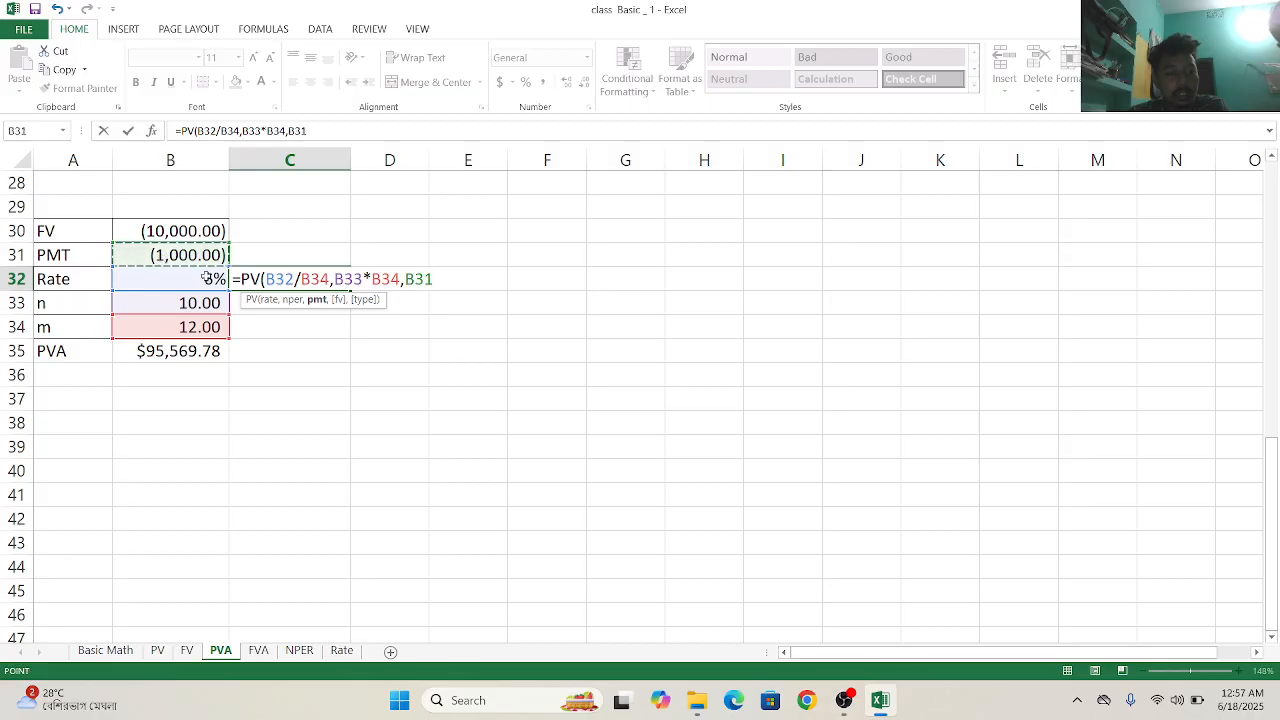
text(,)
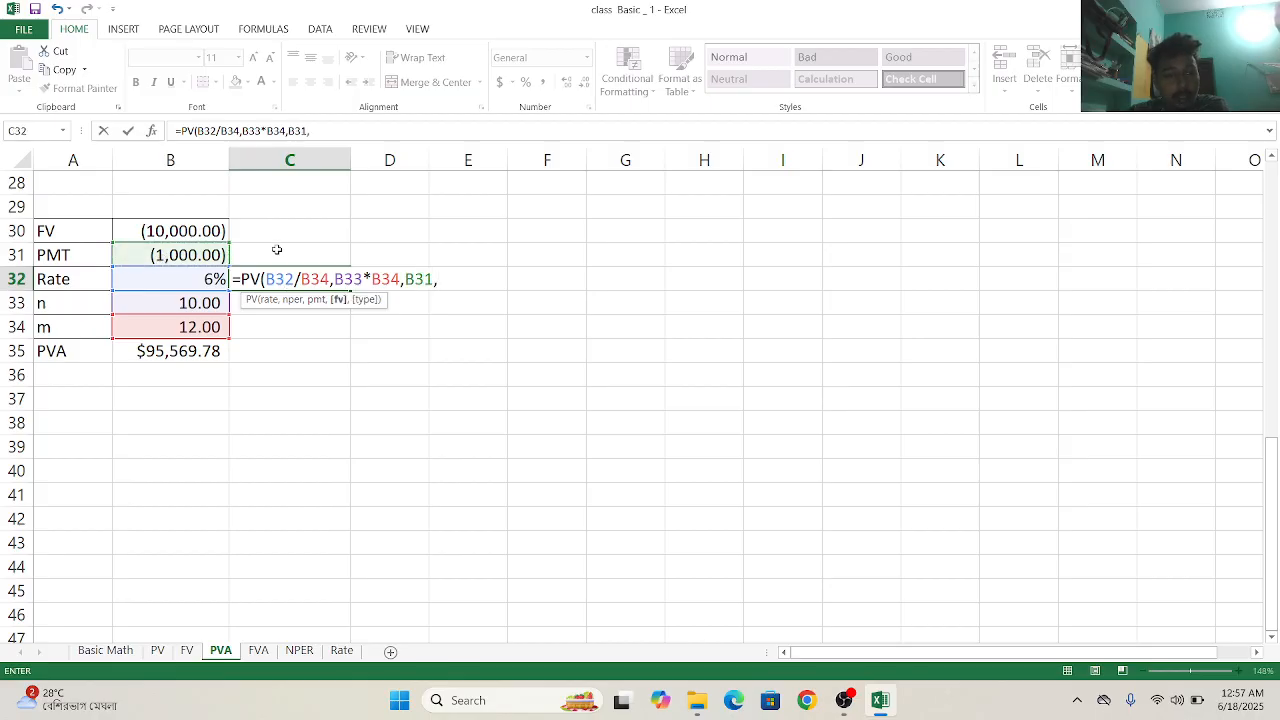
click(208, 231)
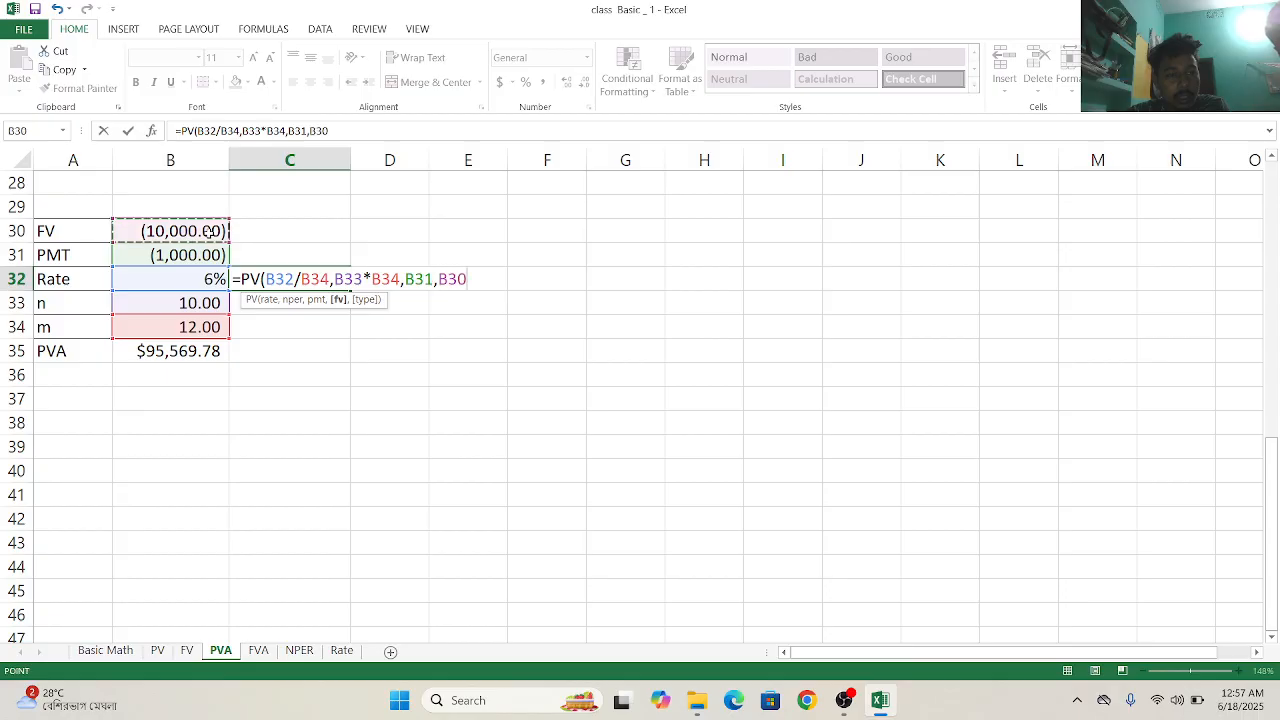
text(,0)
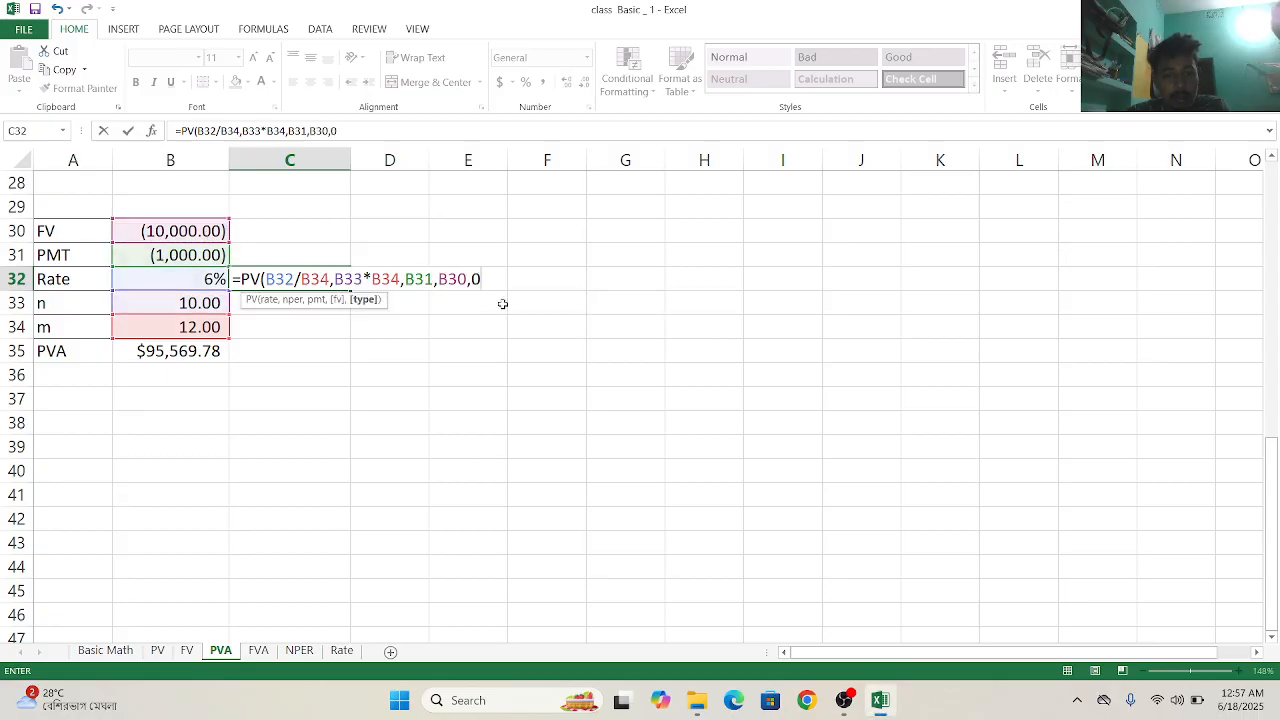
double_click(503, 308)
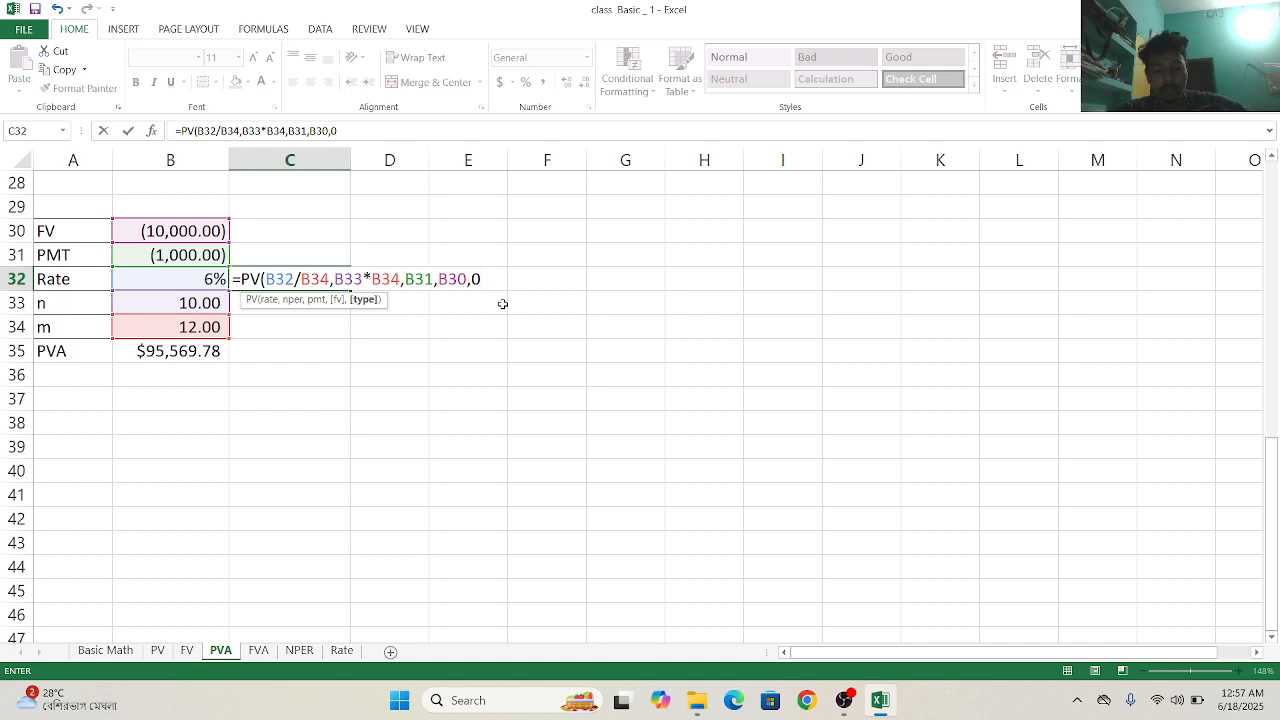
text())
key(Return)
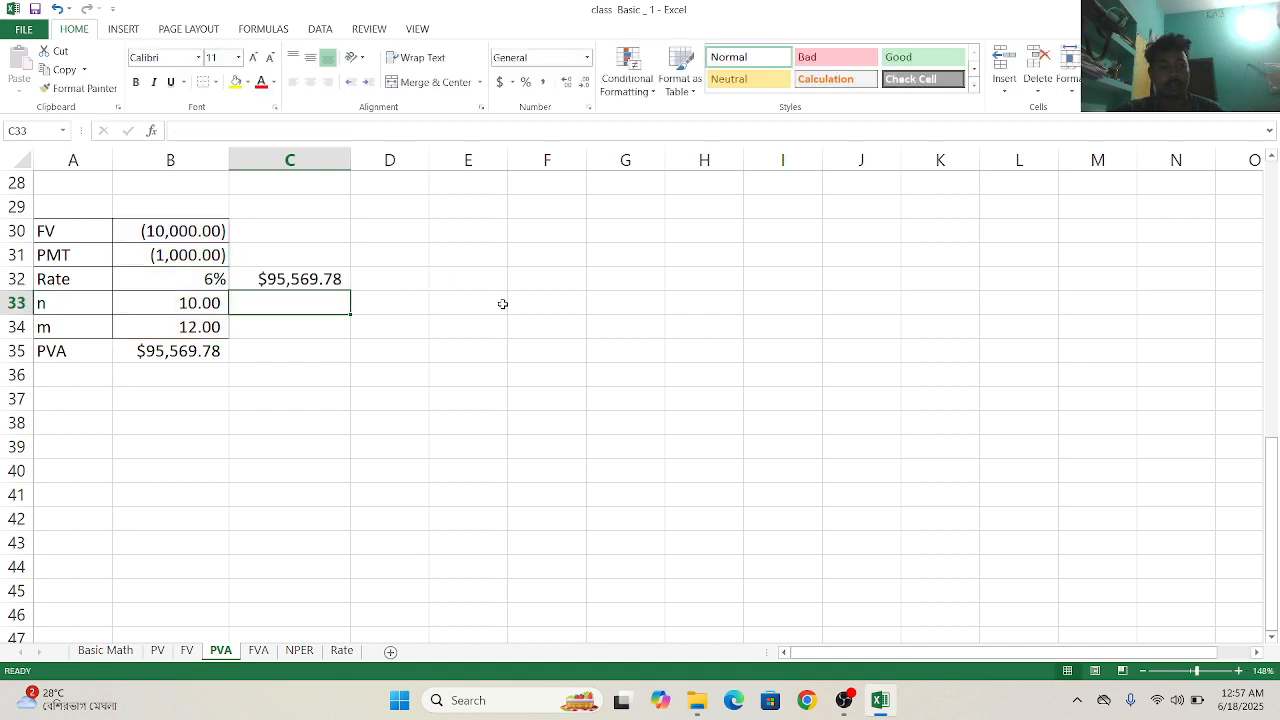
- Switch to the FVA worksheet and start an FV formula in H30 beside the Real State Purchase table
click(258, 651)
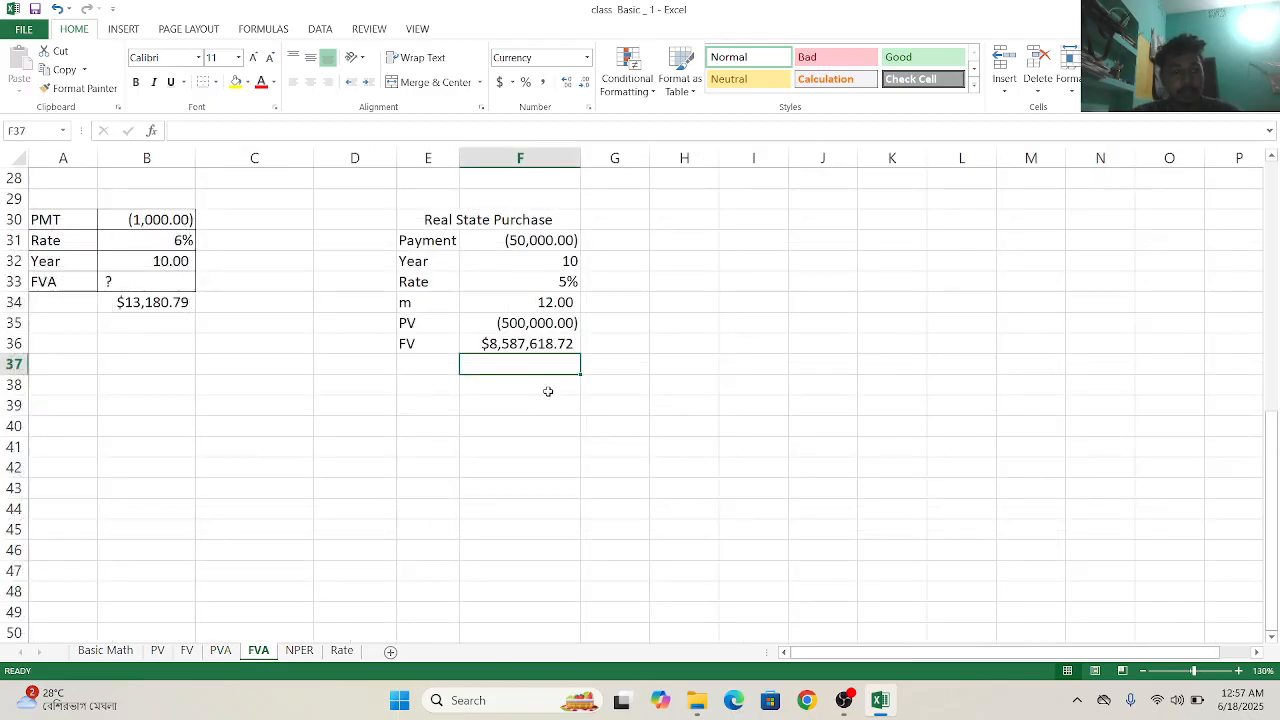
click(670, 223)
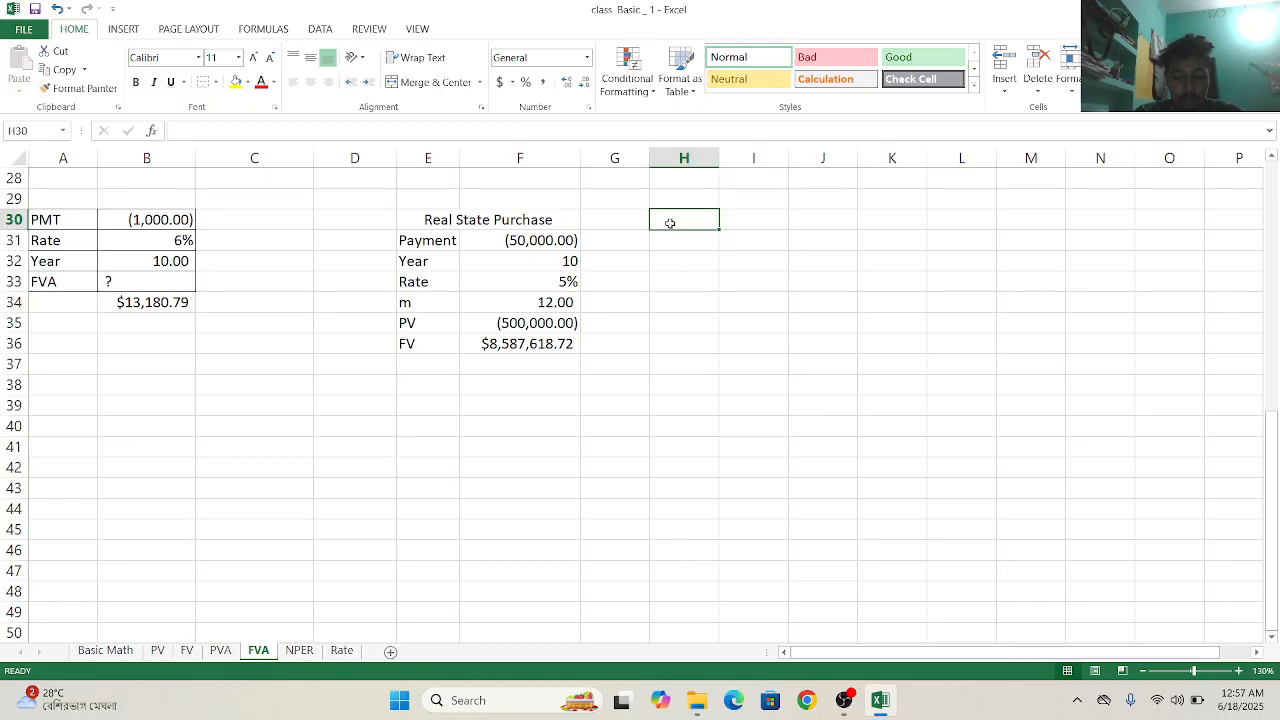
text(=)
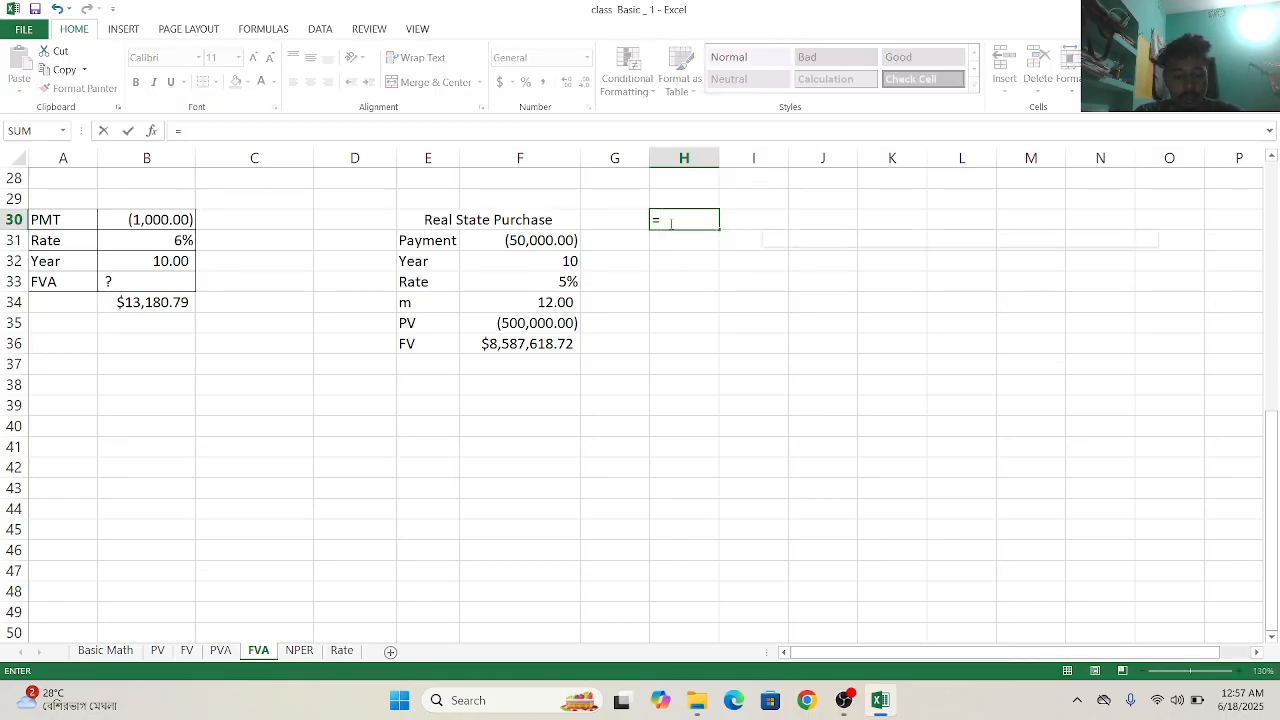
text(fv)
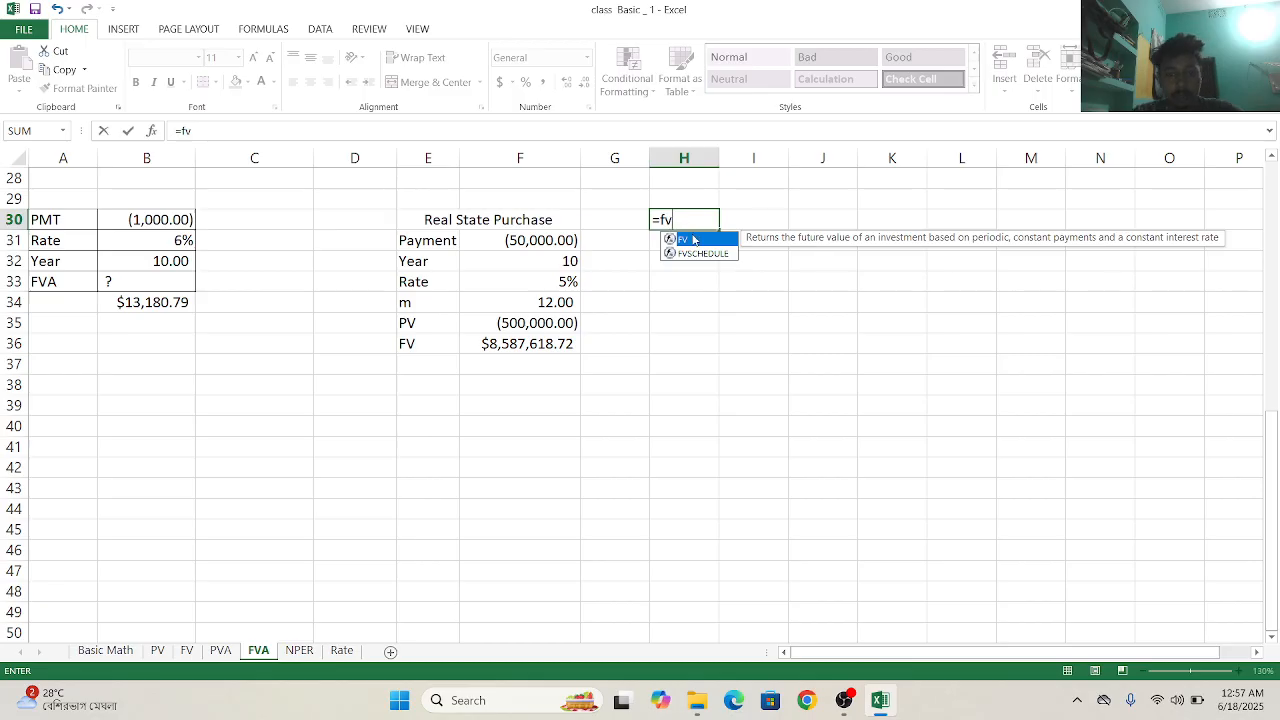
double_click(697, 241)
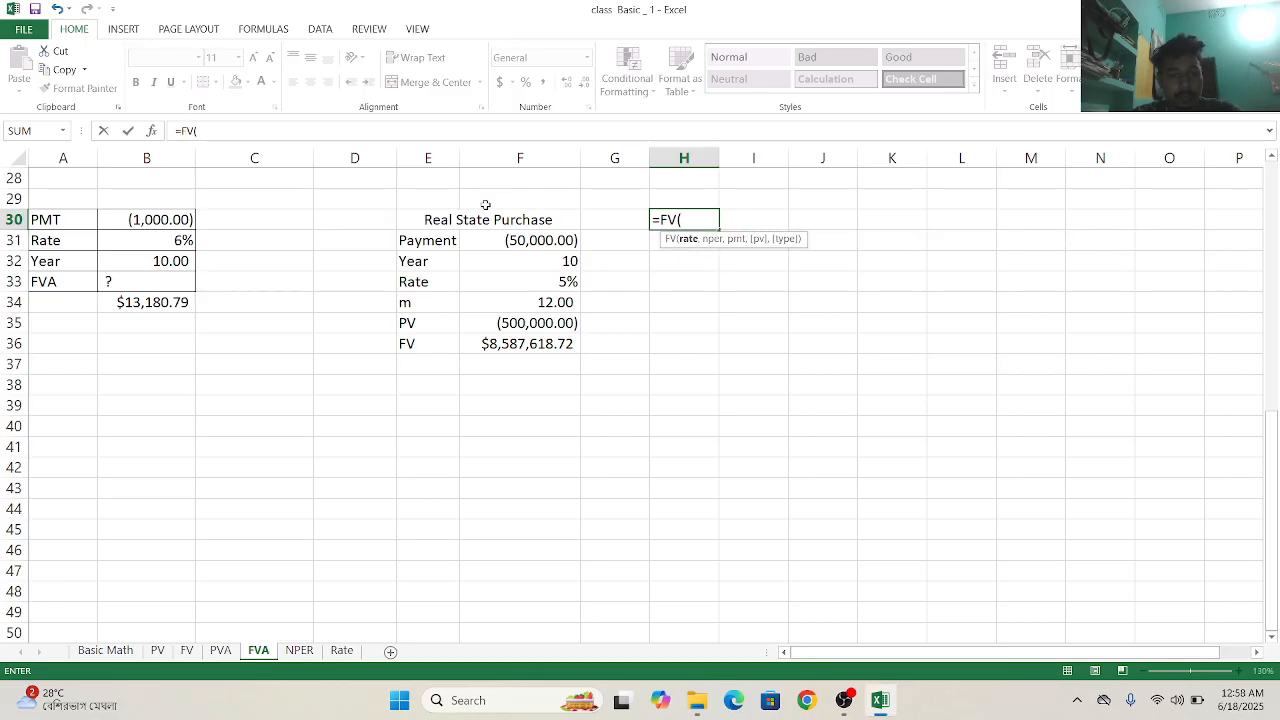
- Set the FV formula's rate argument to F33/F34, dividing the table's annual rate by its compounding periods
click(423, 285)
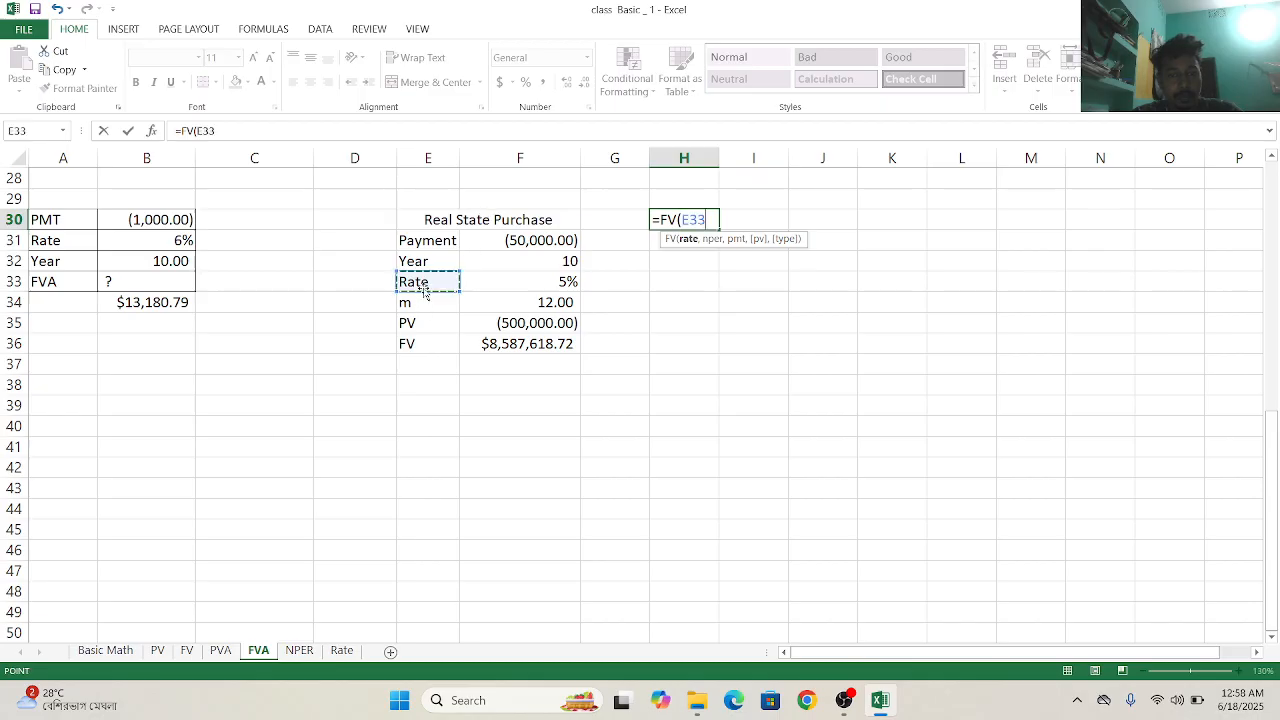
click(509, 286)
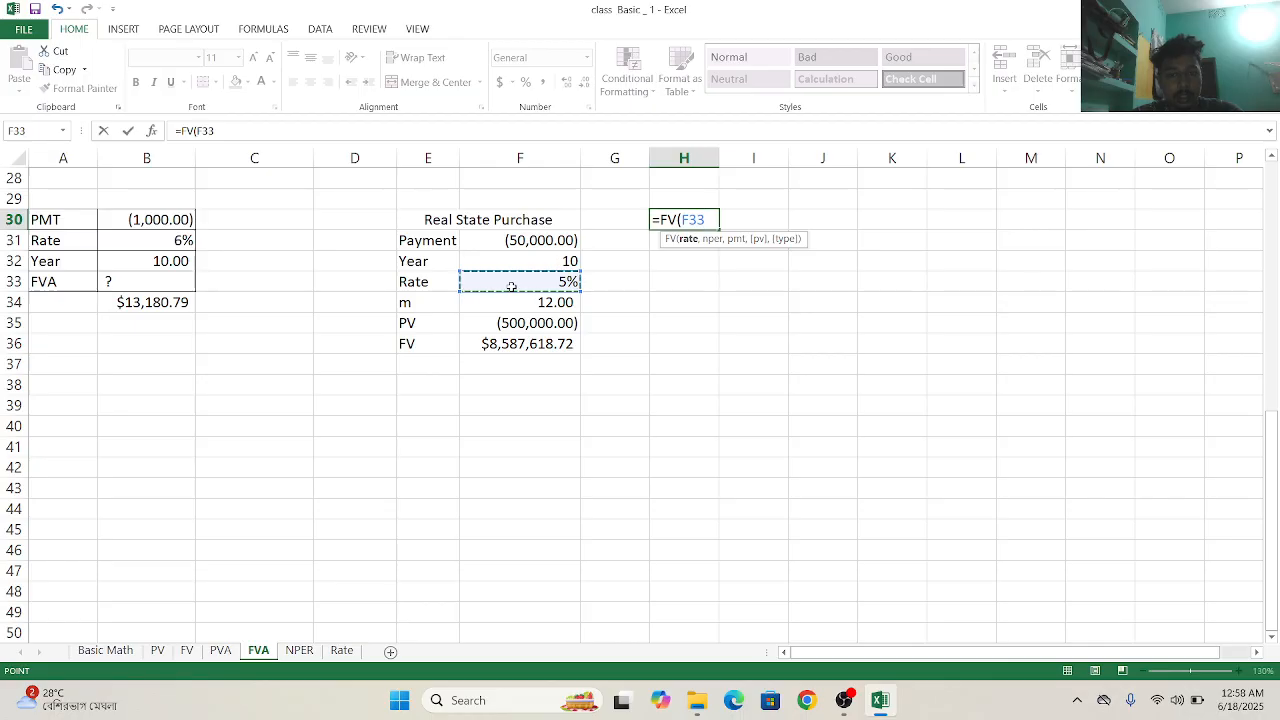
click(425, 285)
click(499, 286)
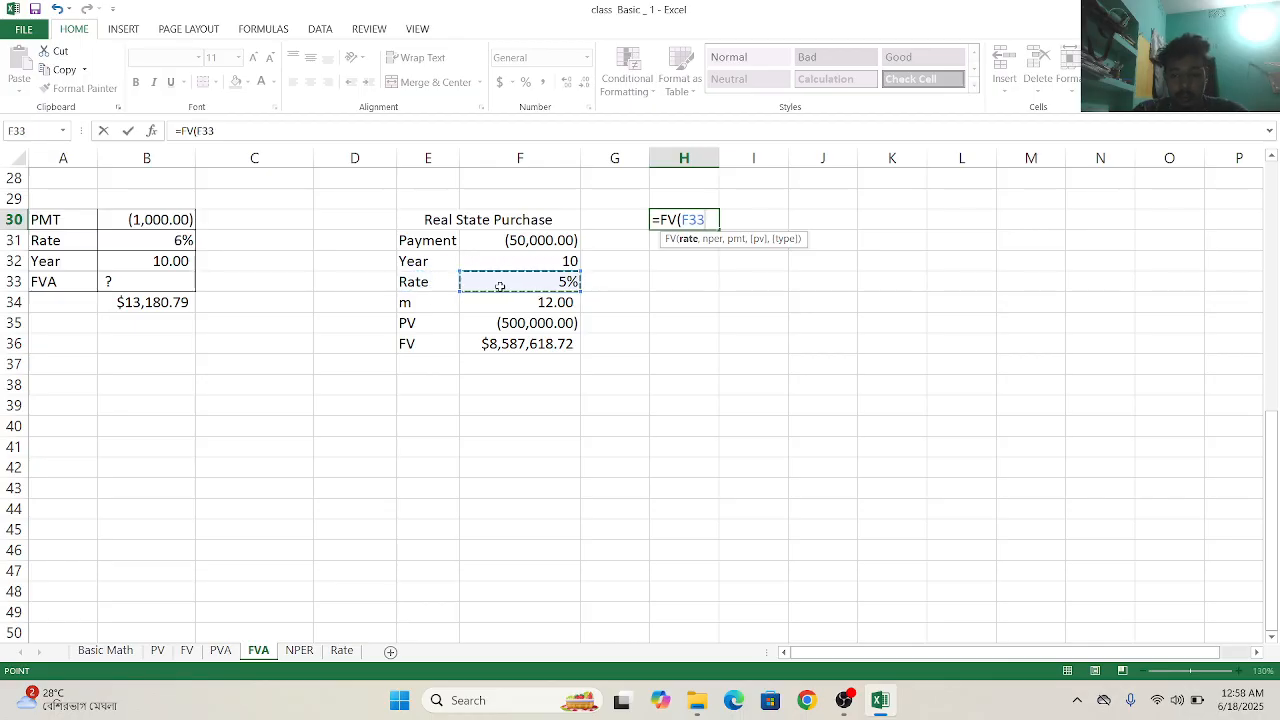
text(/)
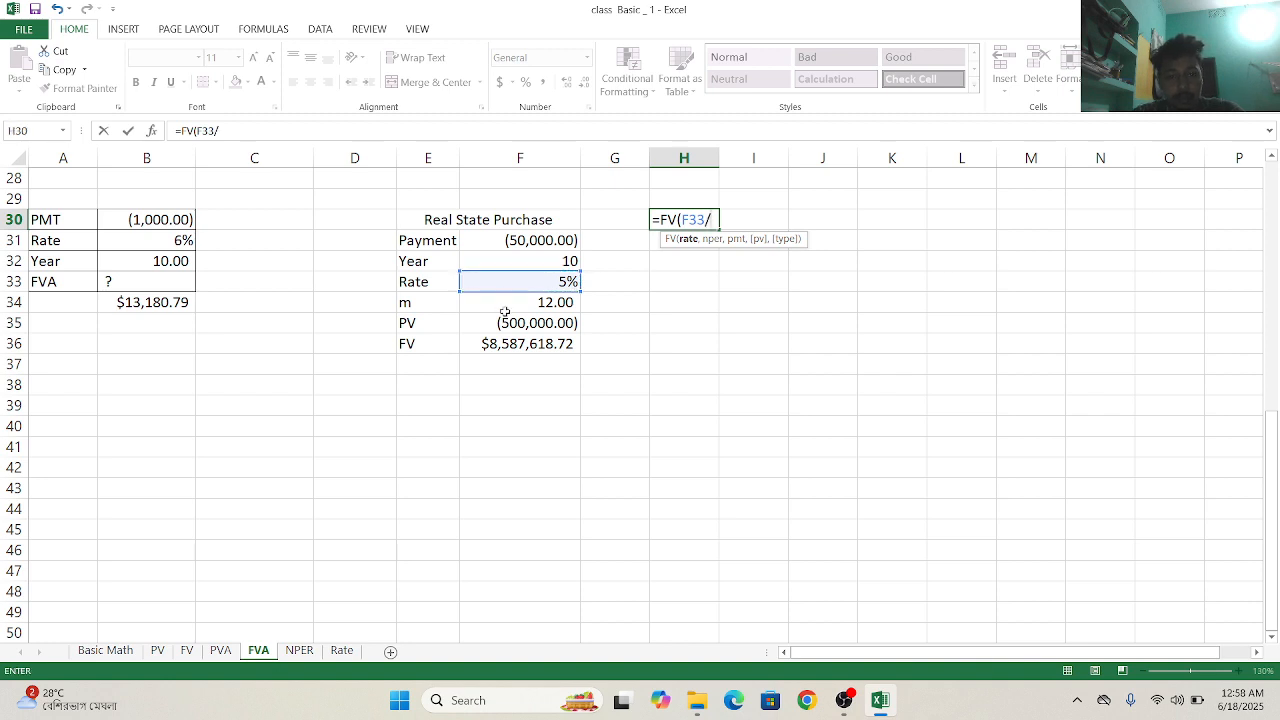
click(505, 313)
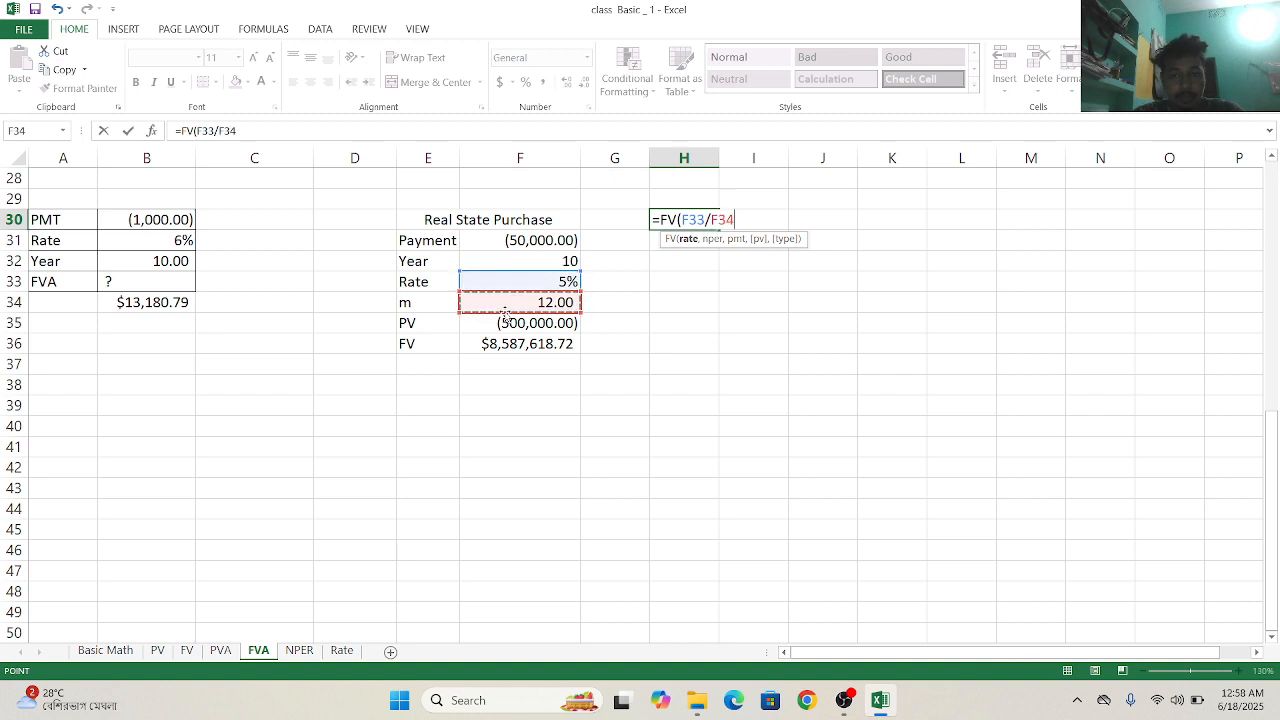
text(,)
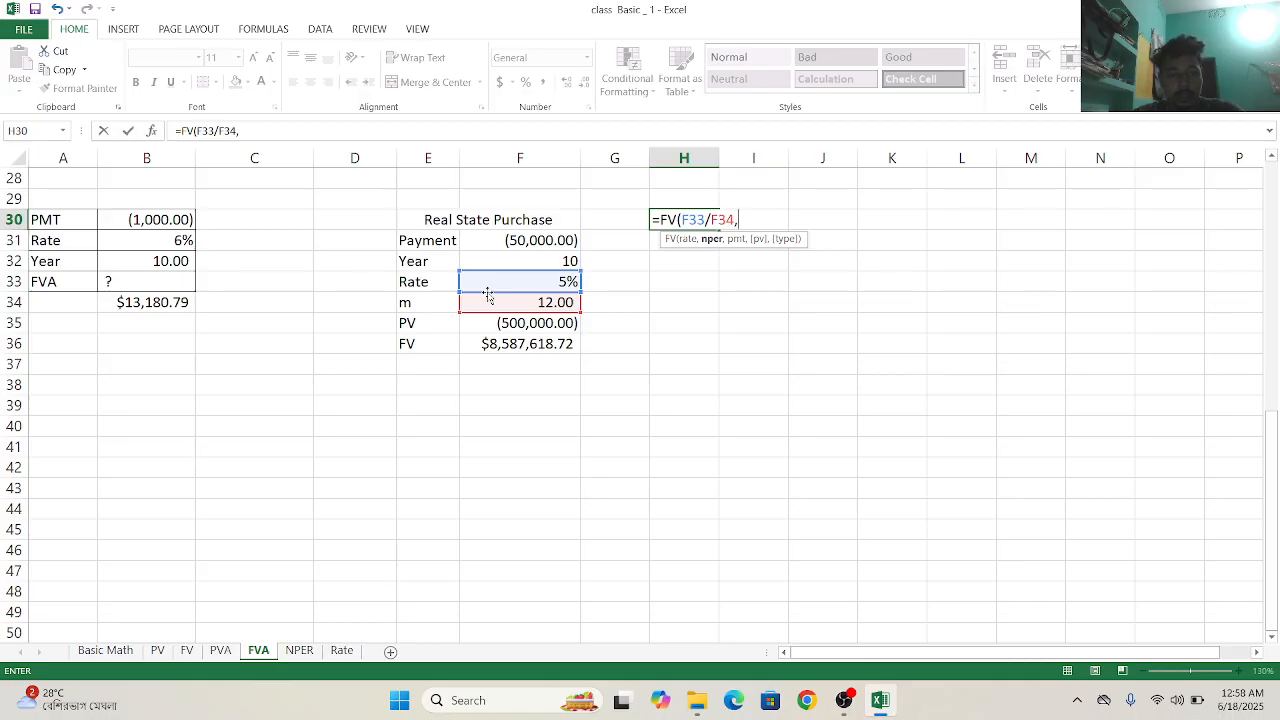
- Set the FV formula's number of periods to F32*F34, multiplying the years by the compounding periods
click(530, 262)
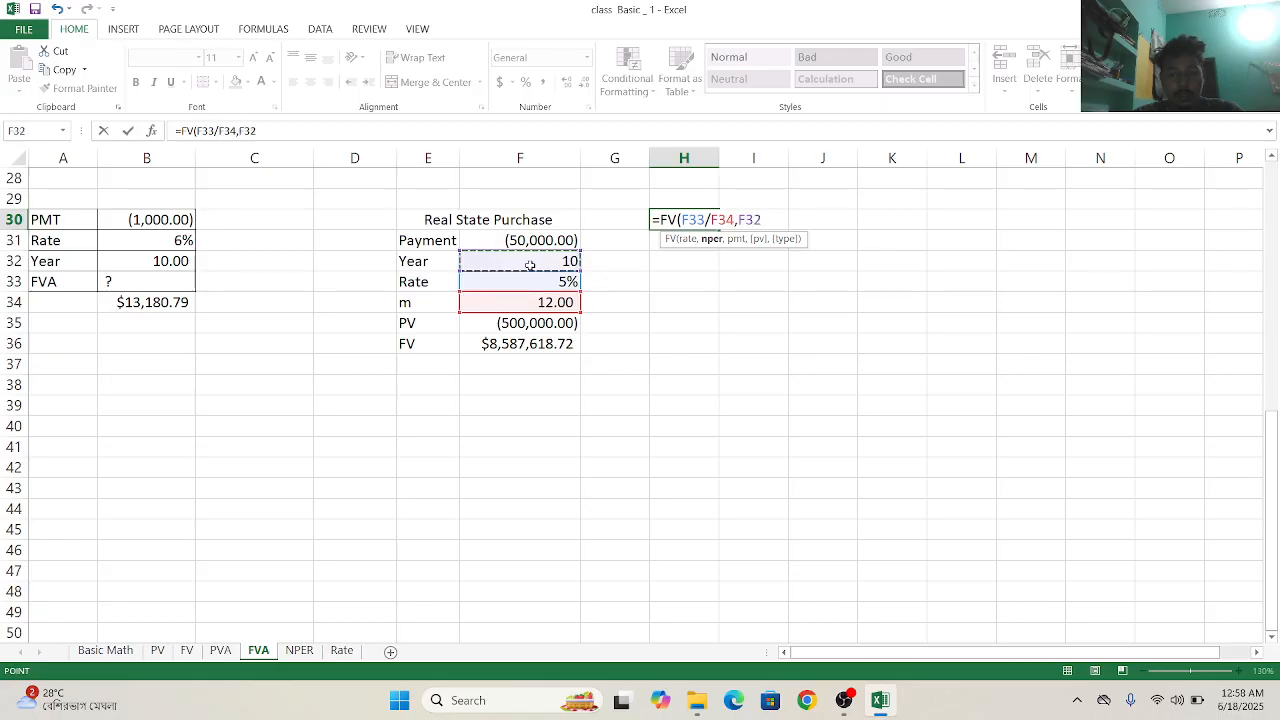
text(*)
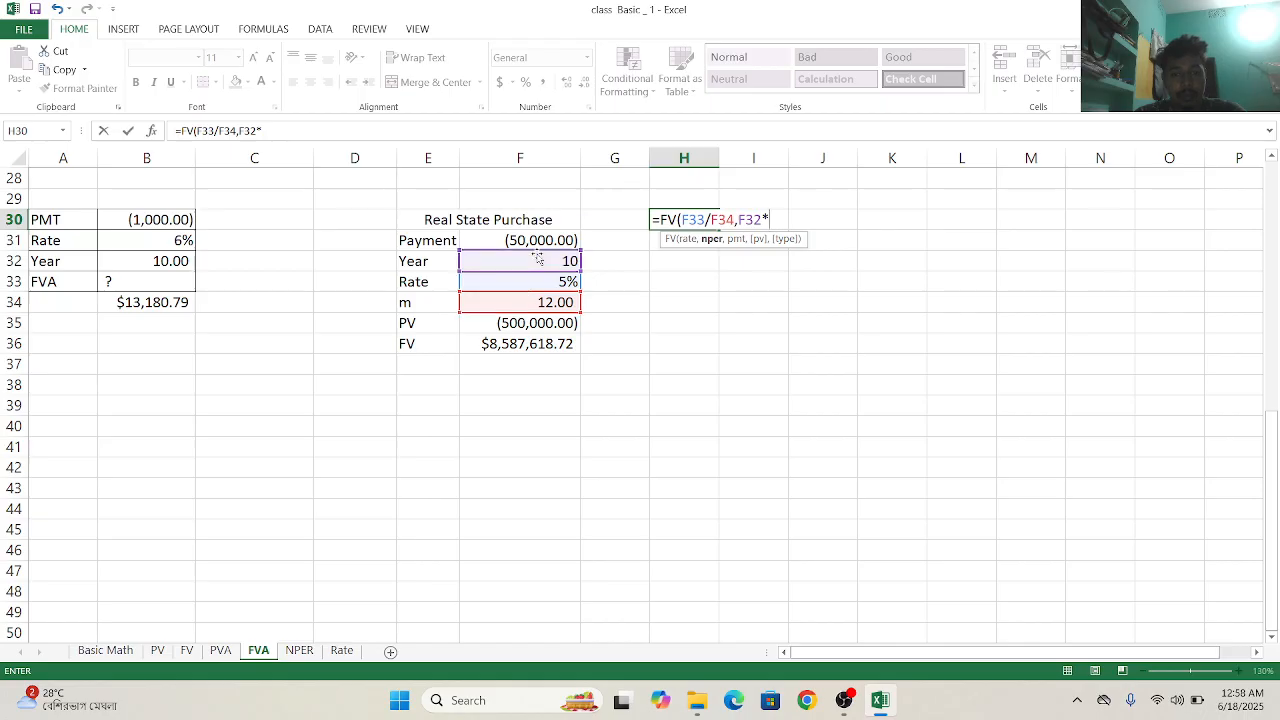
click(524, 307)
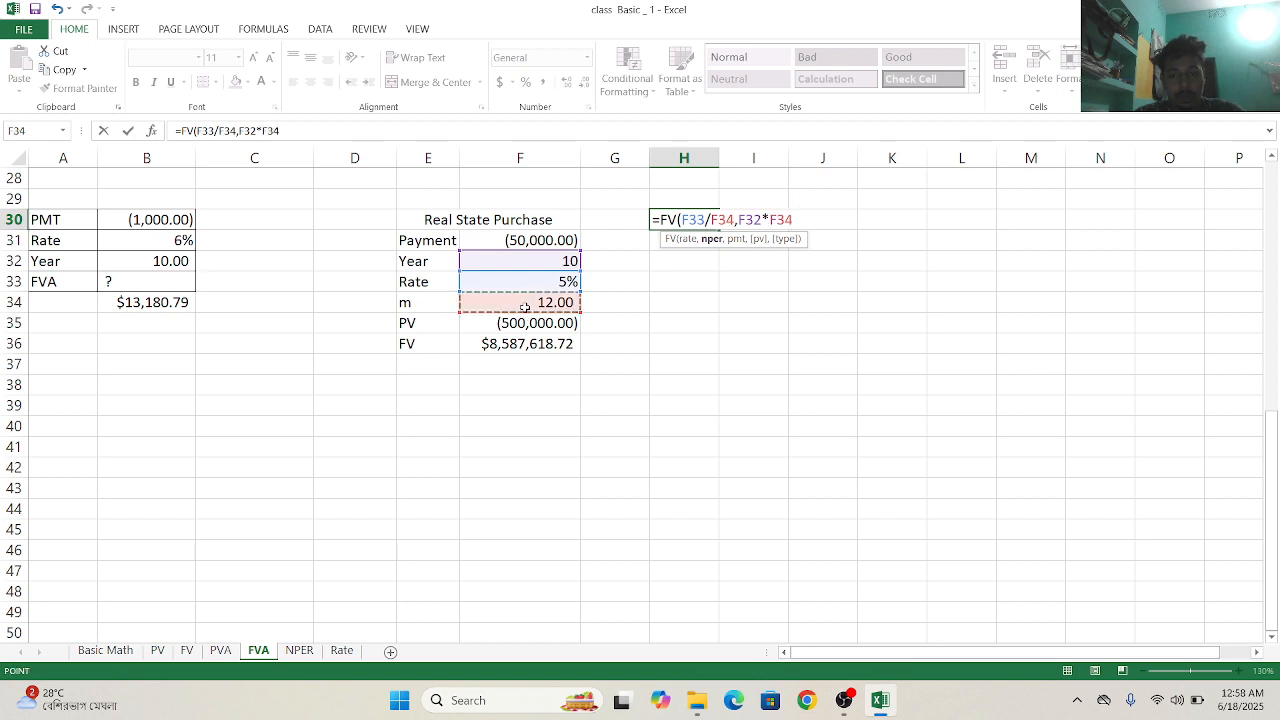
text(,)
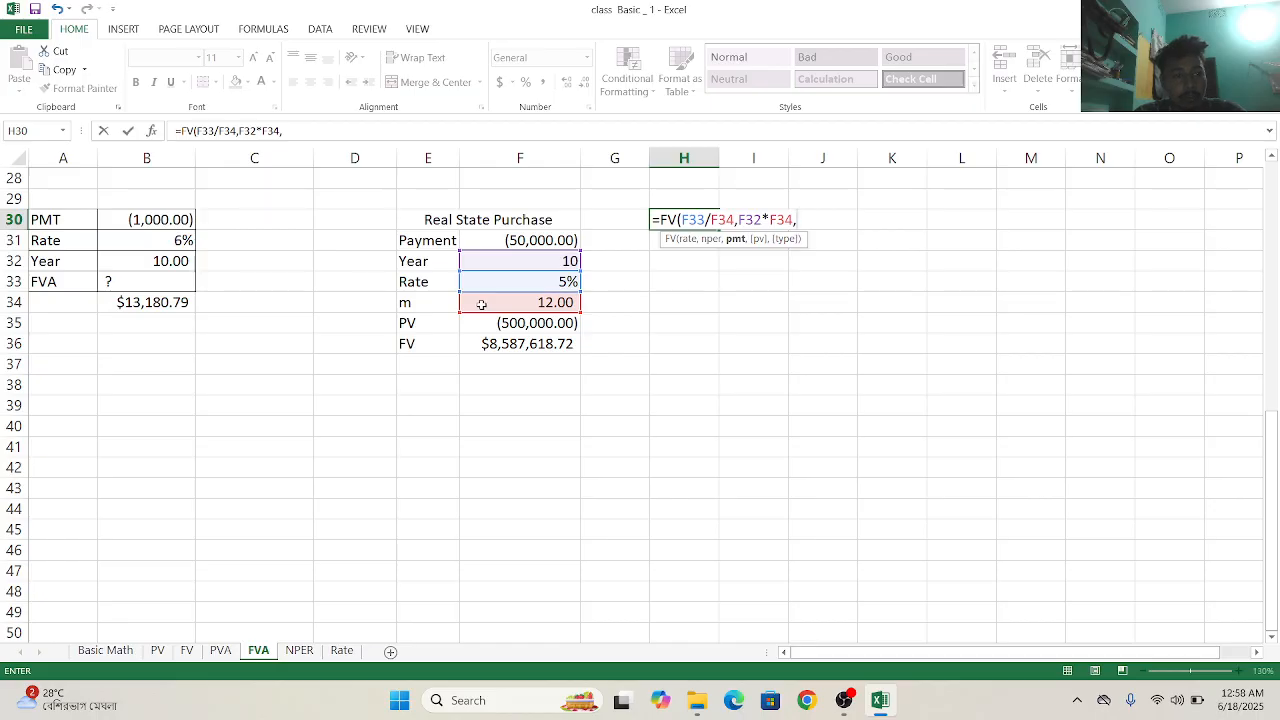
- Complete the FV formula with payment F31, present value F35 and type 0 for end-of-period payments
click(521, 240)
text(,)
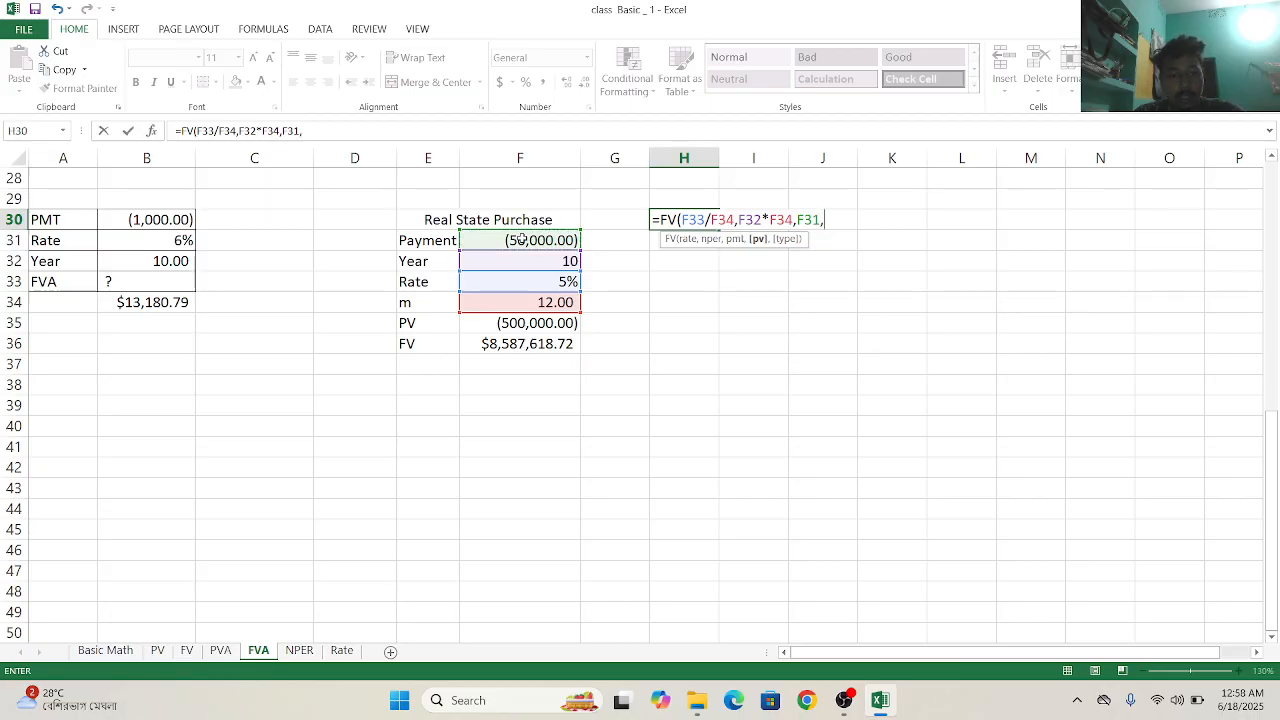
click(525, 323)
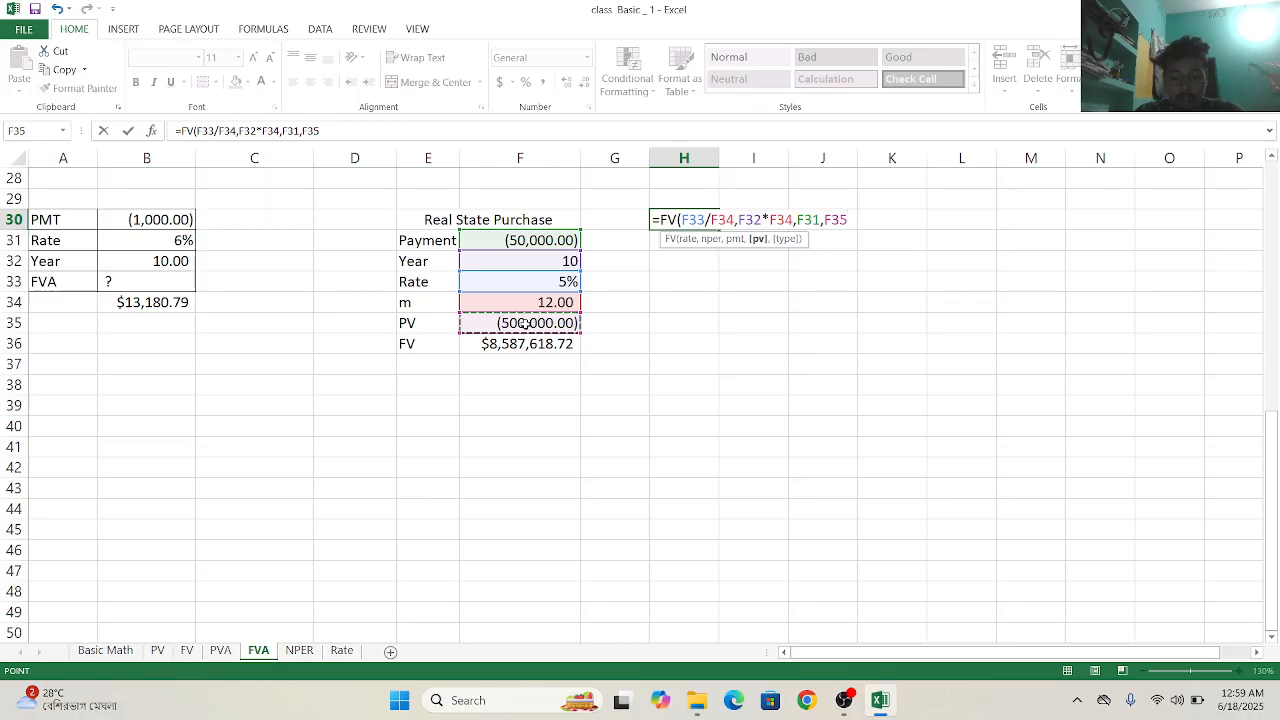
text(,)
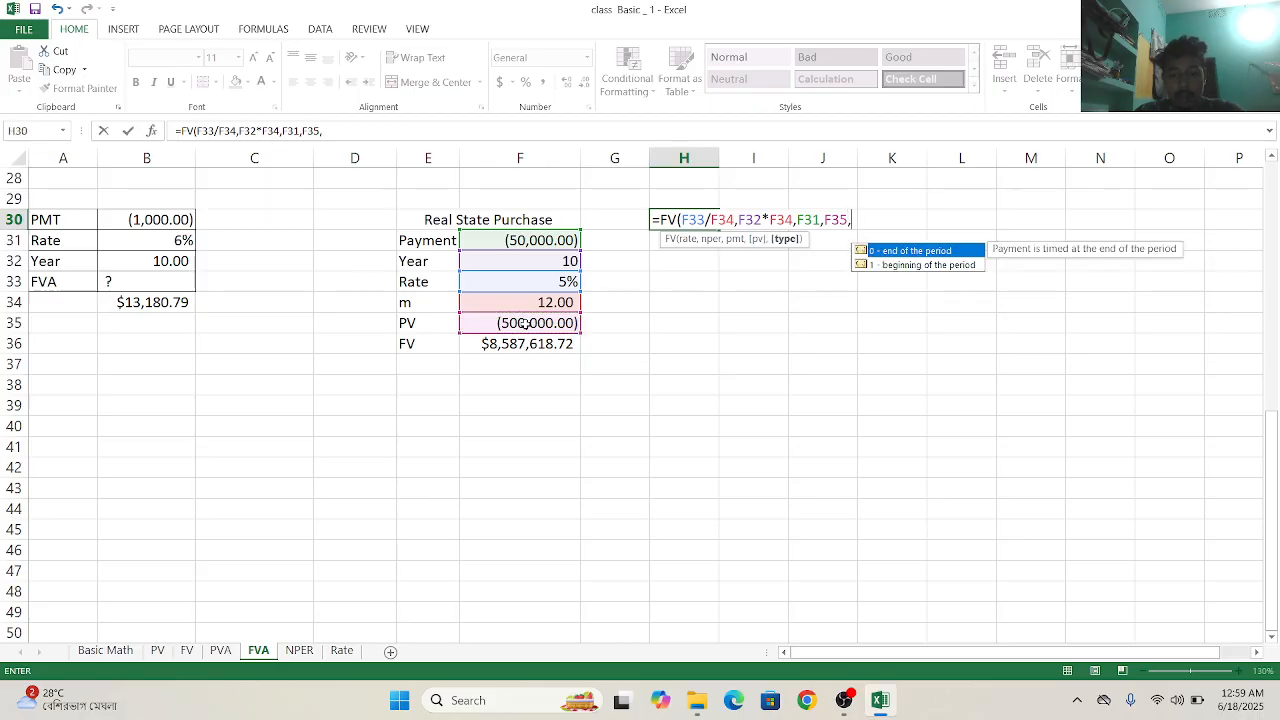
double_click(916, 251)
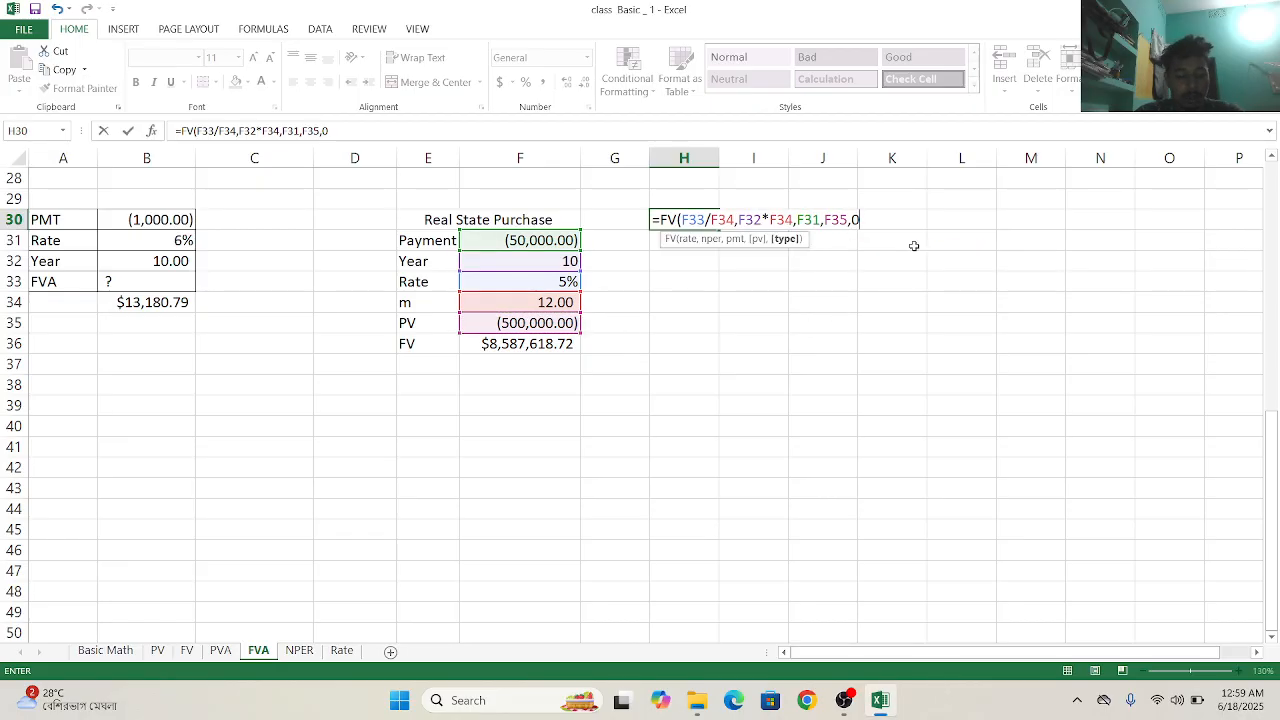
text())
key(Return)
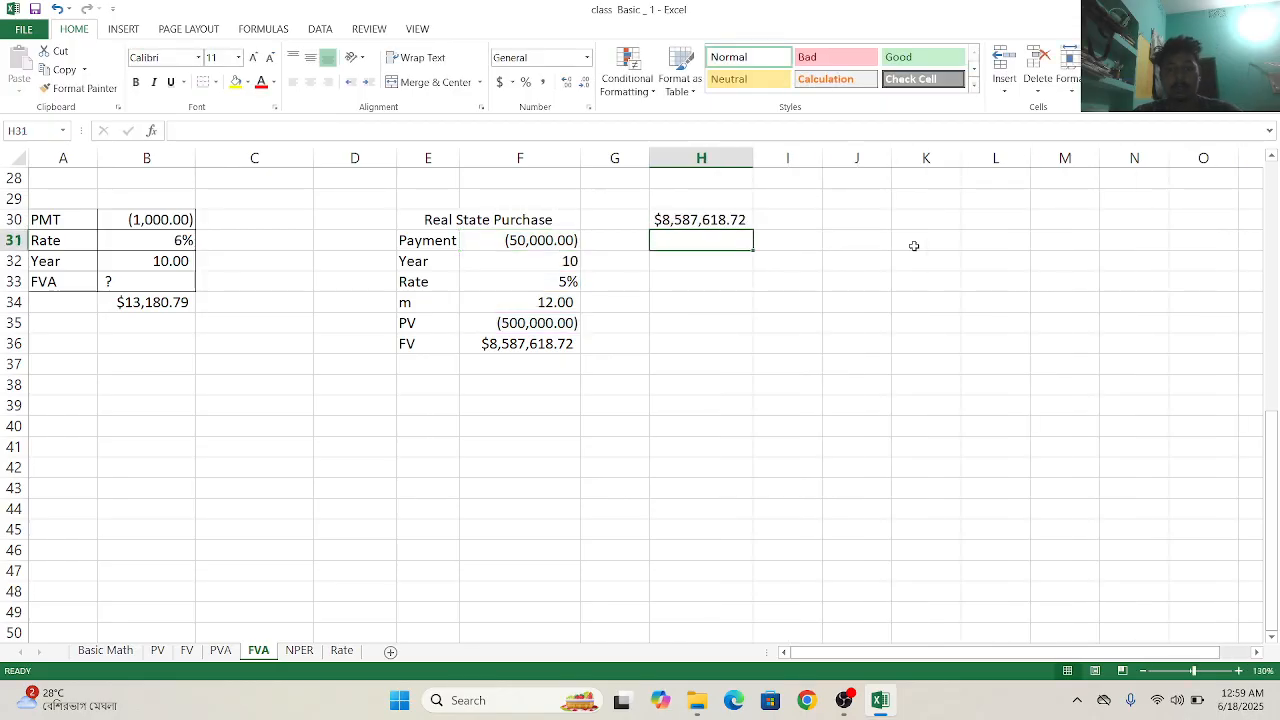
- Switch to the NPER worksheet and start an NPER formula in G22 beside the second table
click(299, 650)
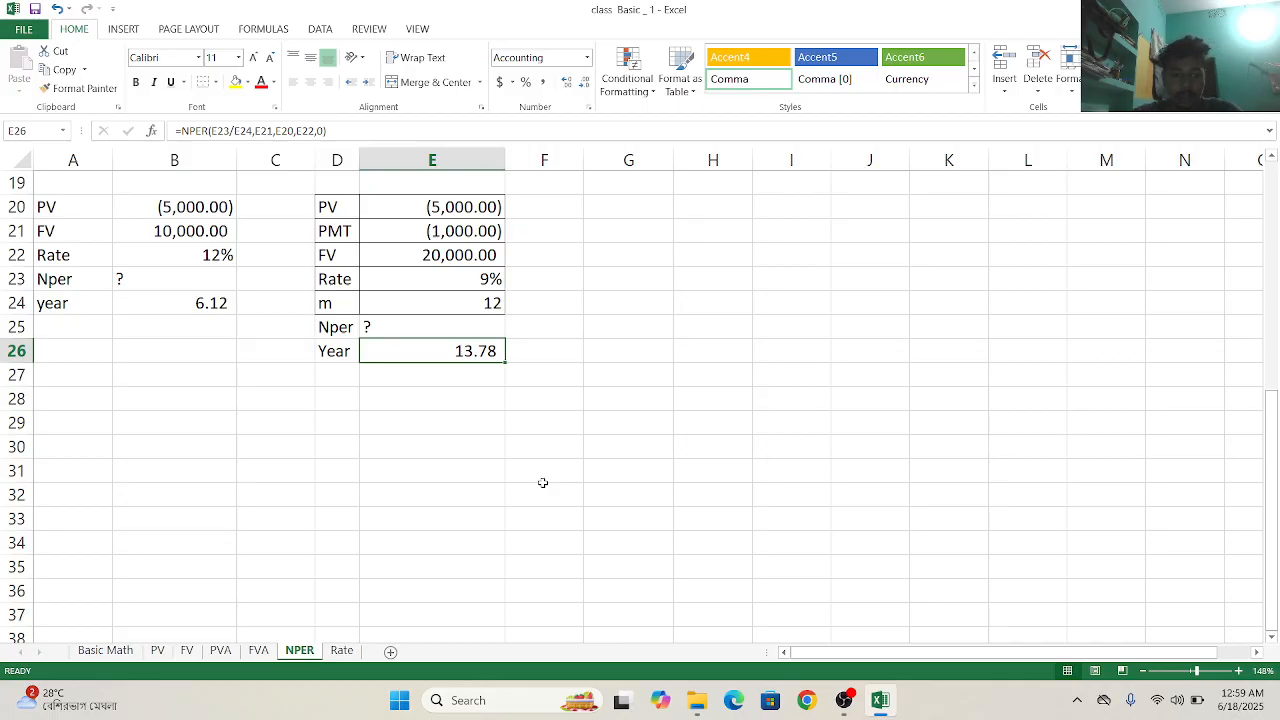
click(597, 261)
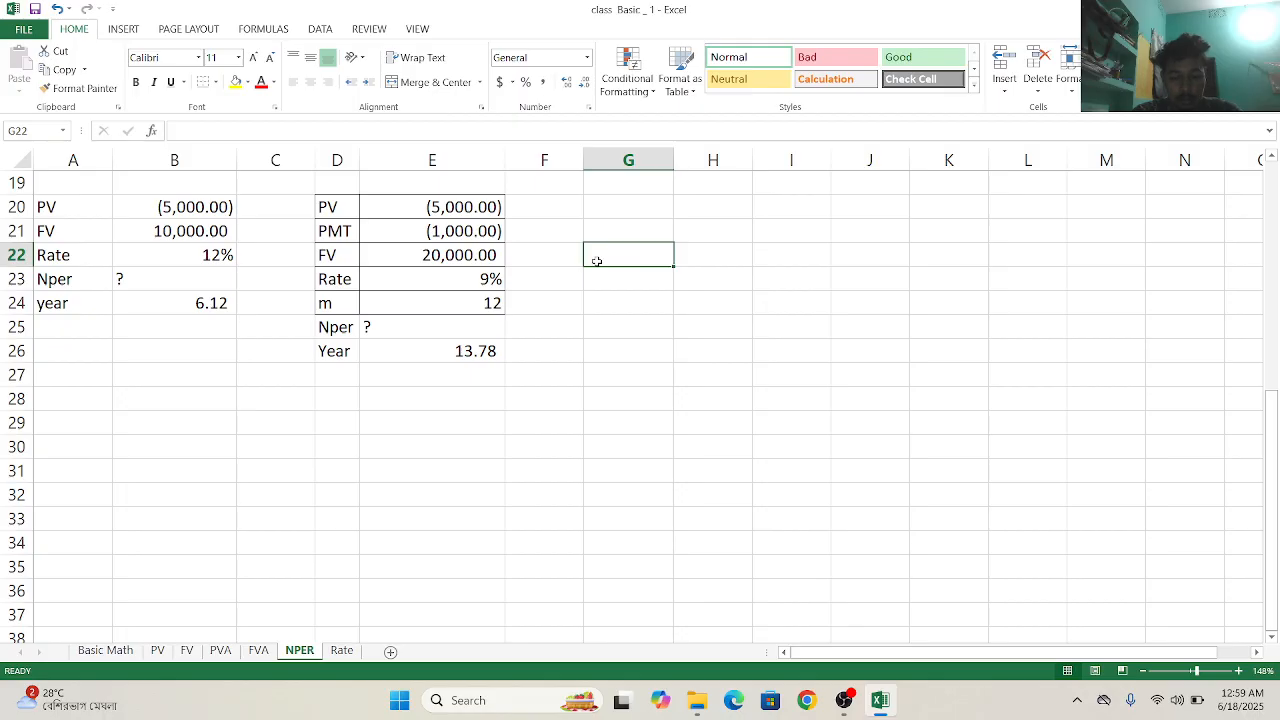
text(+)
key(BackSpace)
text(=)
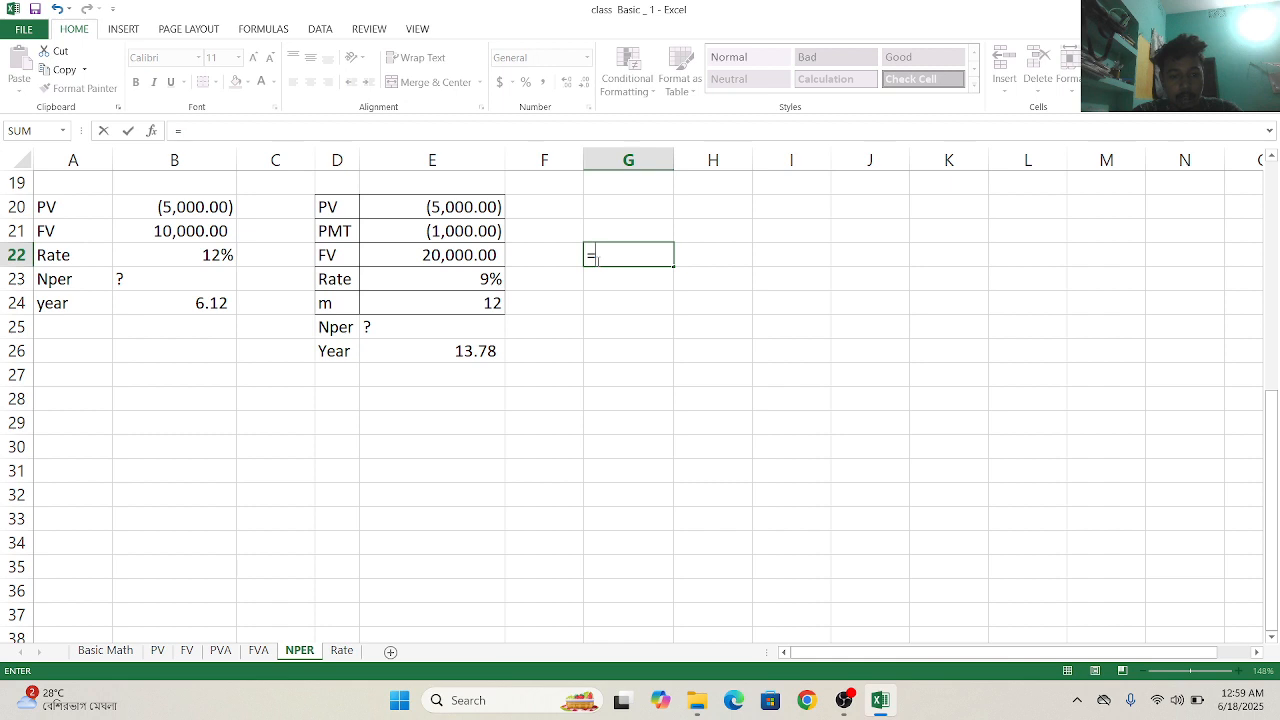
text(n)
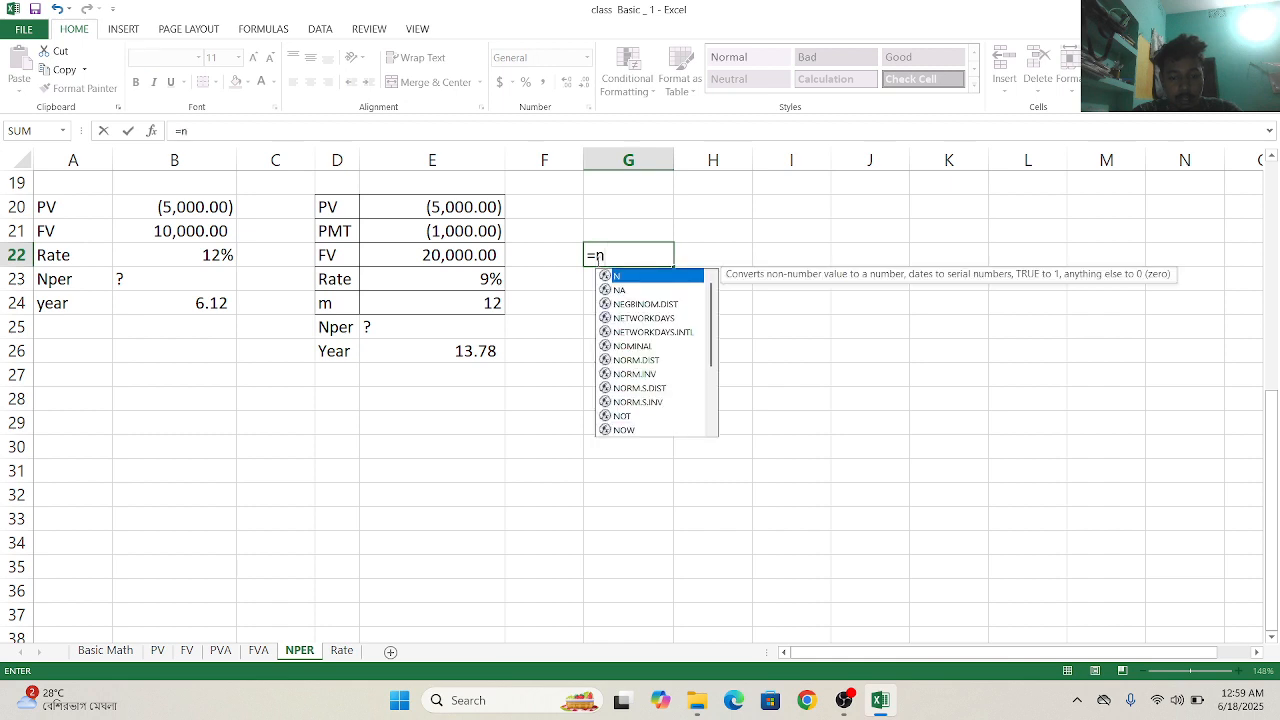
text(p)
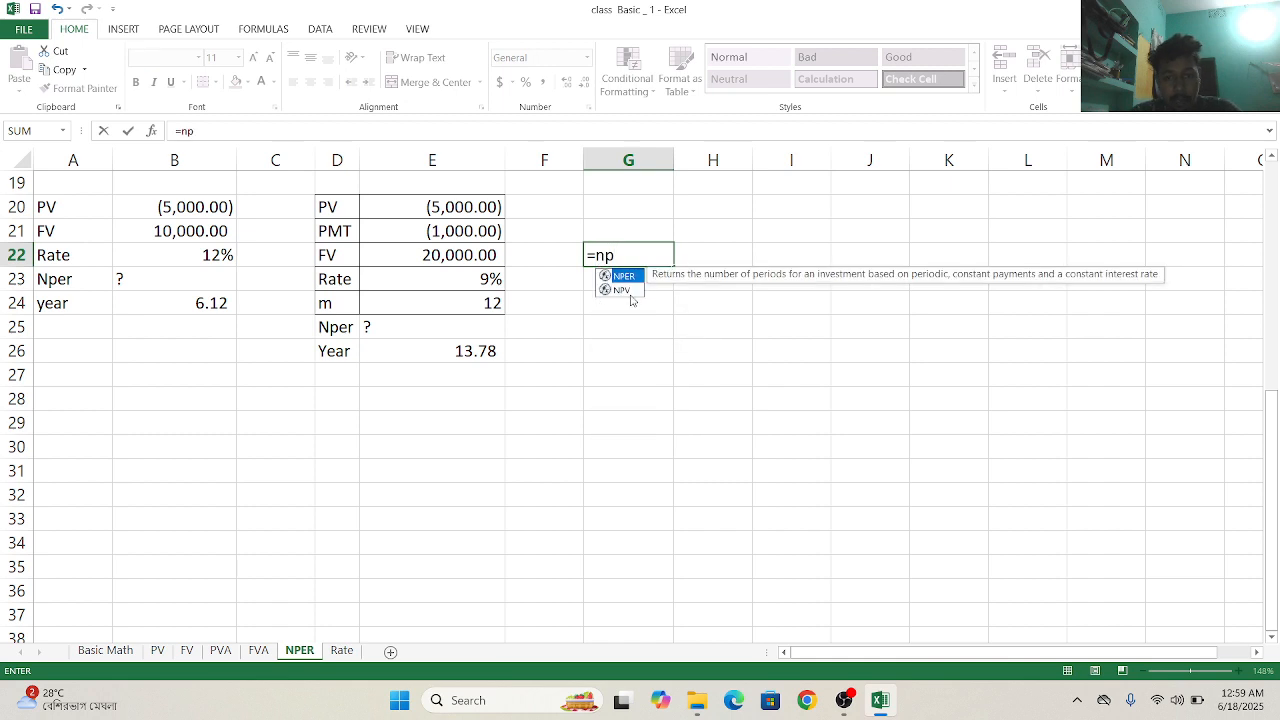
double_click(624, 276)
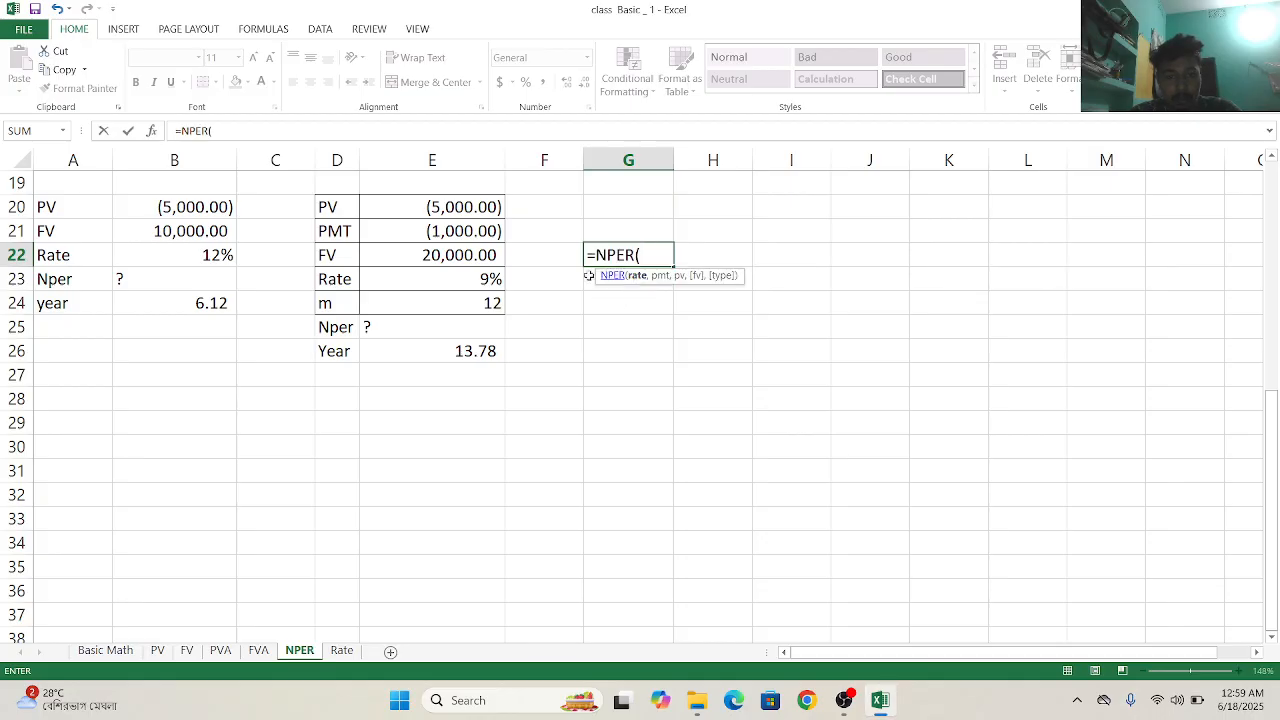
- Set the NPER formula's rate to E23, its payment to E21 and its present value to E20
click(439, 284)
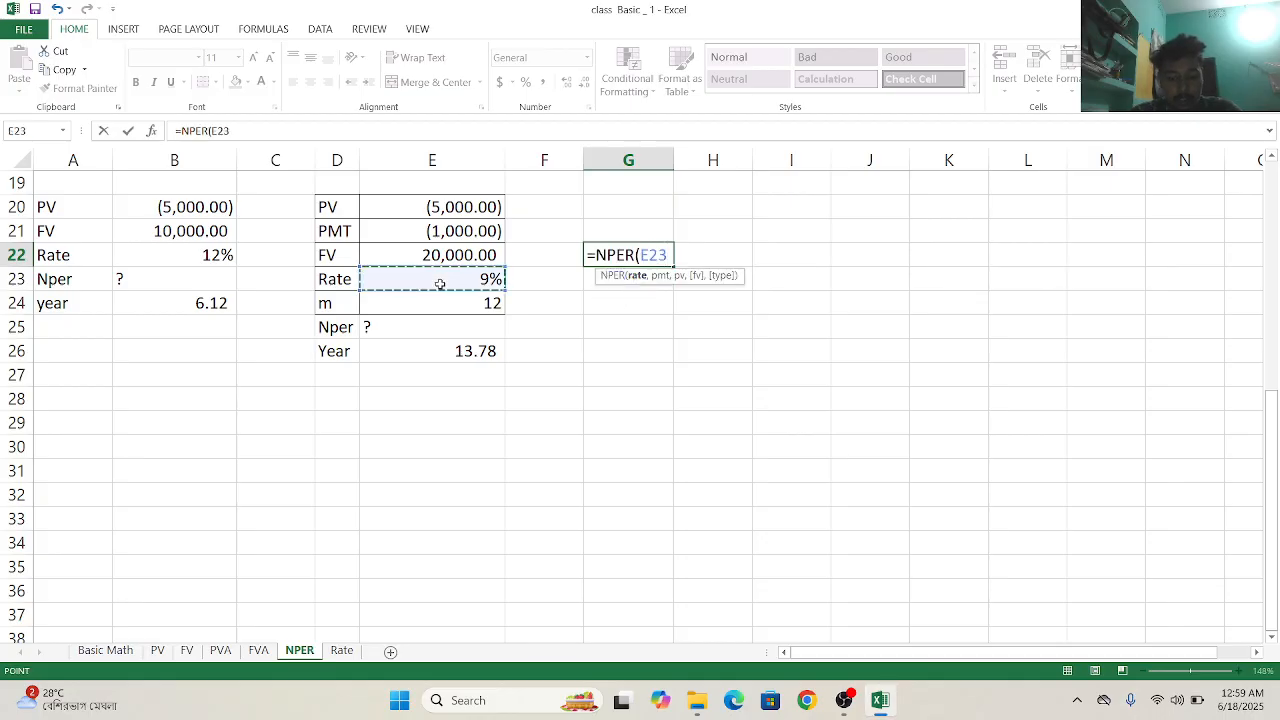
text(,)
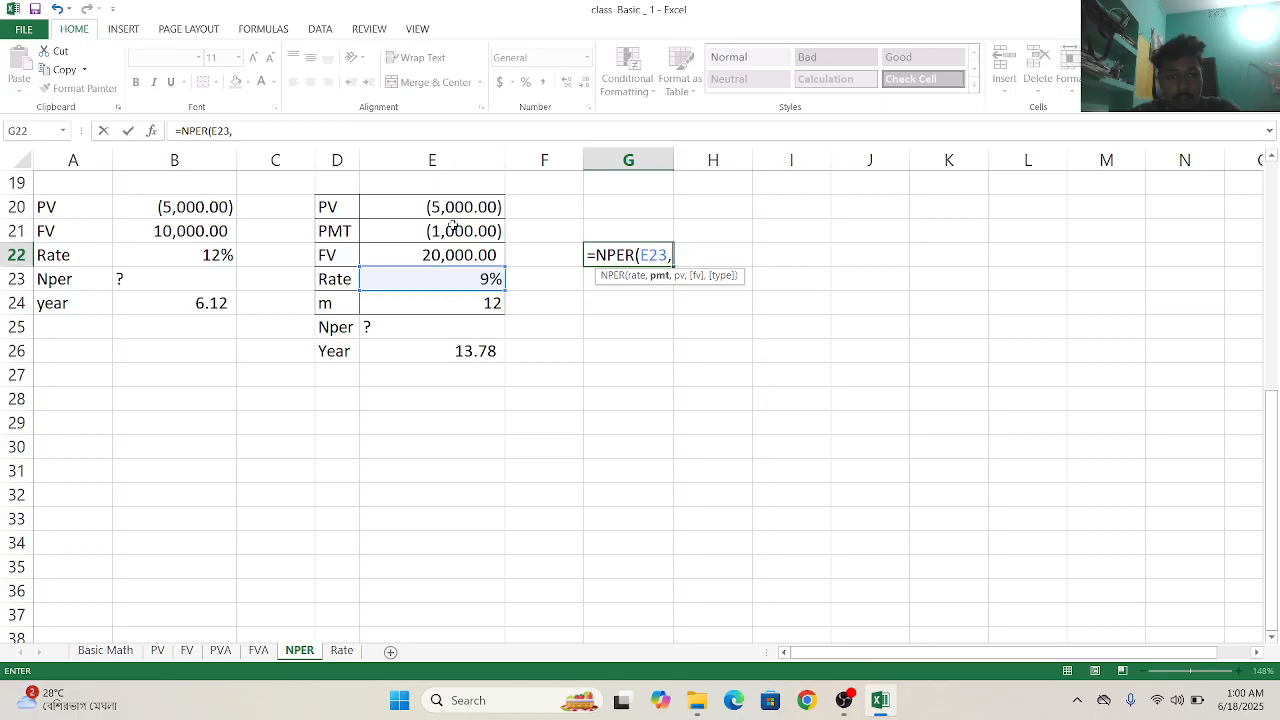
click(453, 231)
text(,)
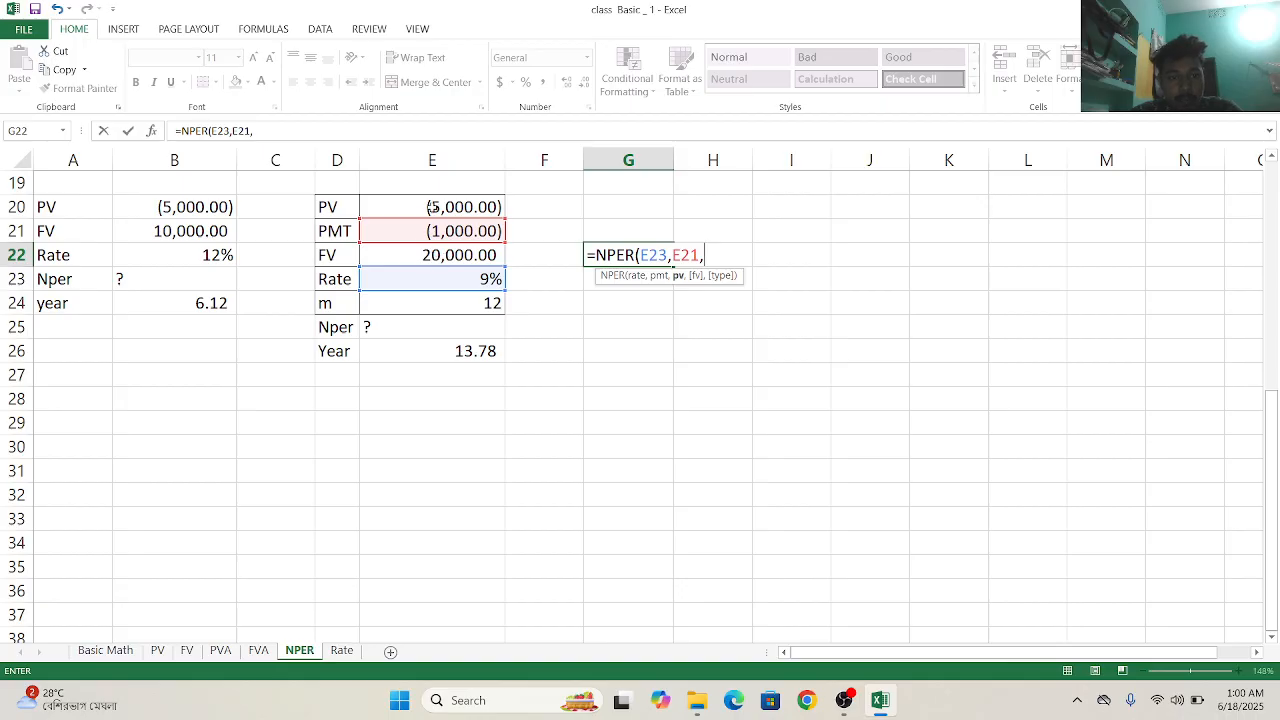
click(431, 208)
text(,)
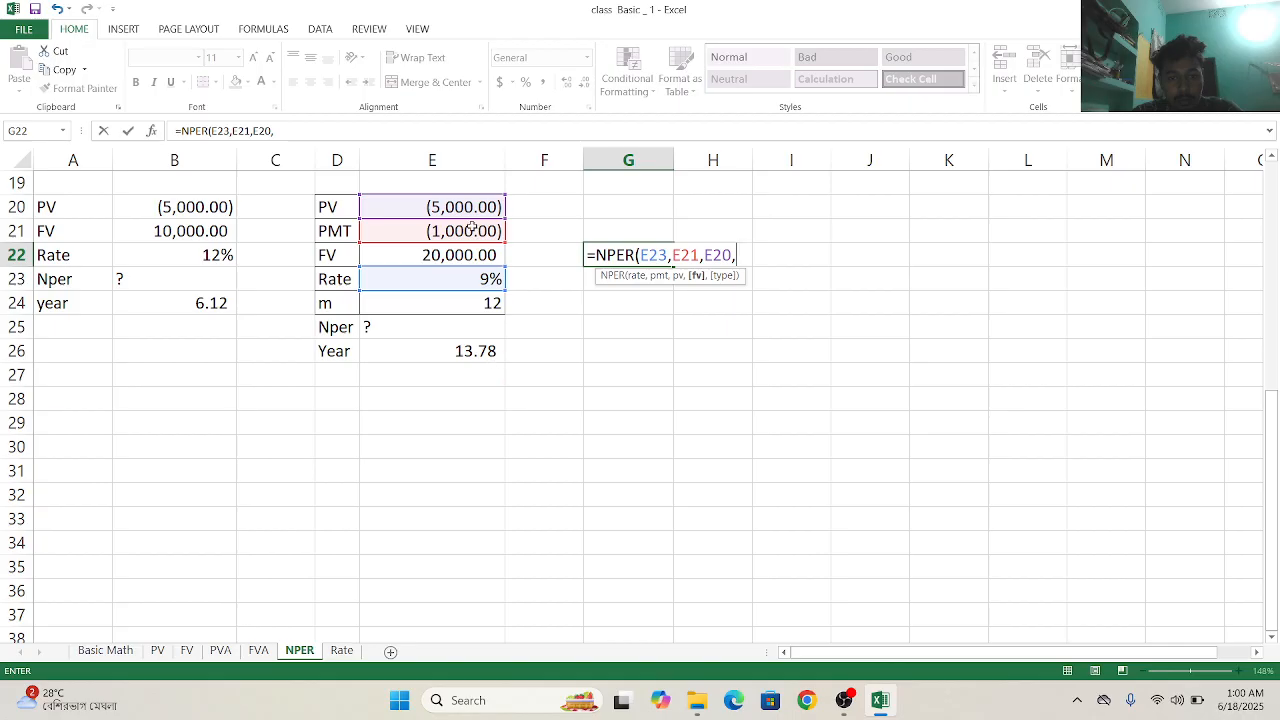
- Complete the NPER formula in G22 with future value E22 and type 0 for end-of-period payments
click(464, 253)
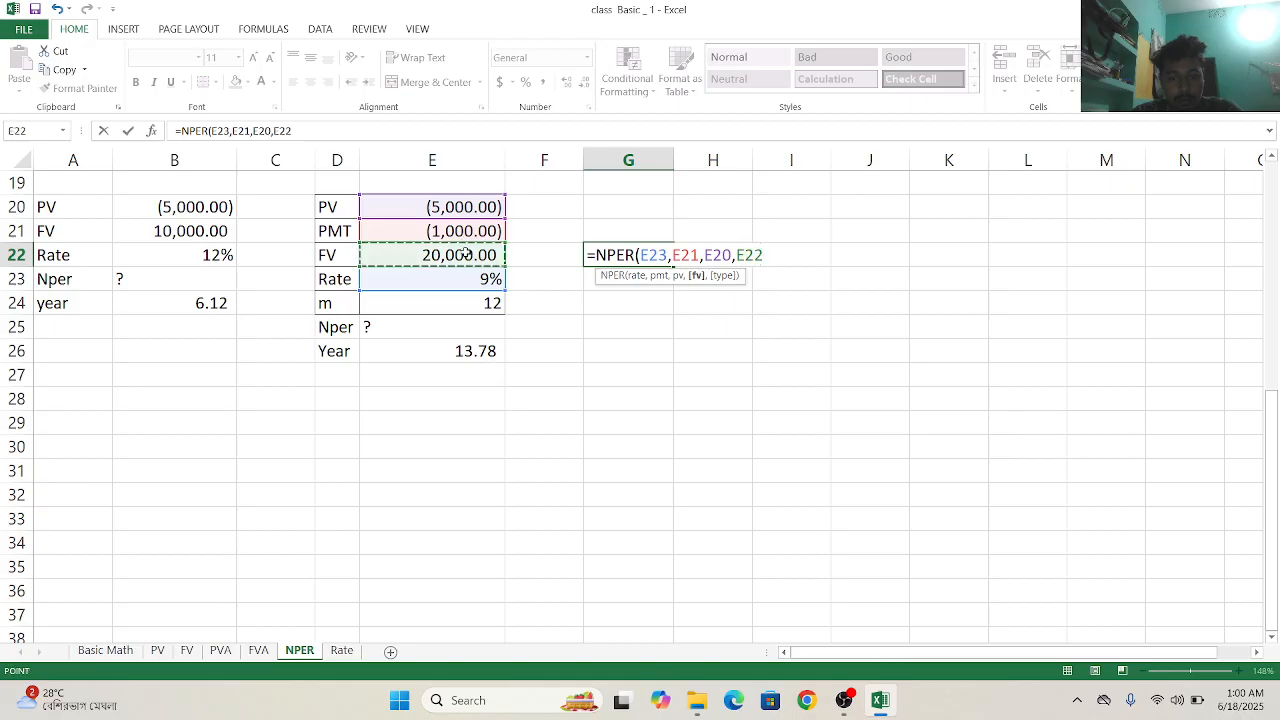
text(,)
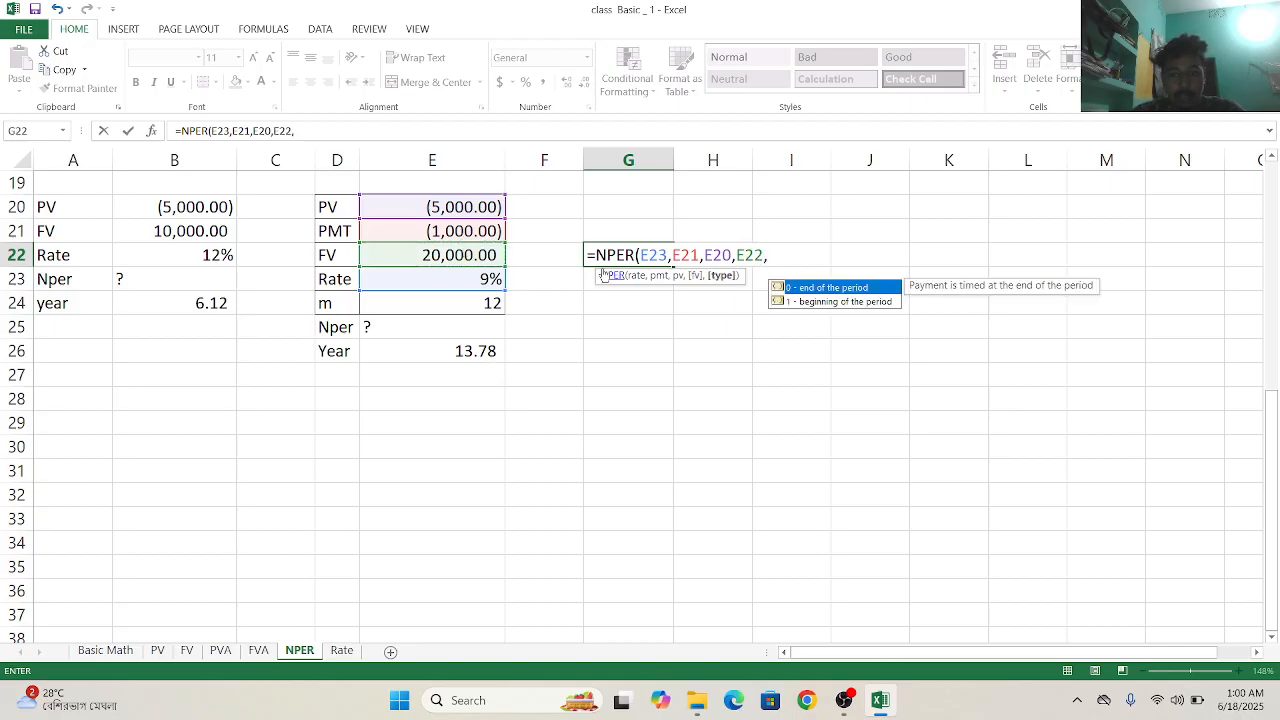
double_click(802, 288)
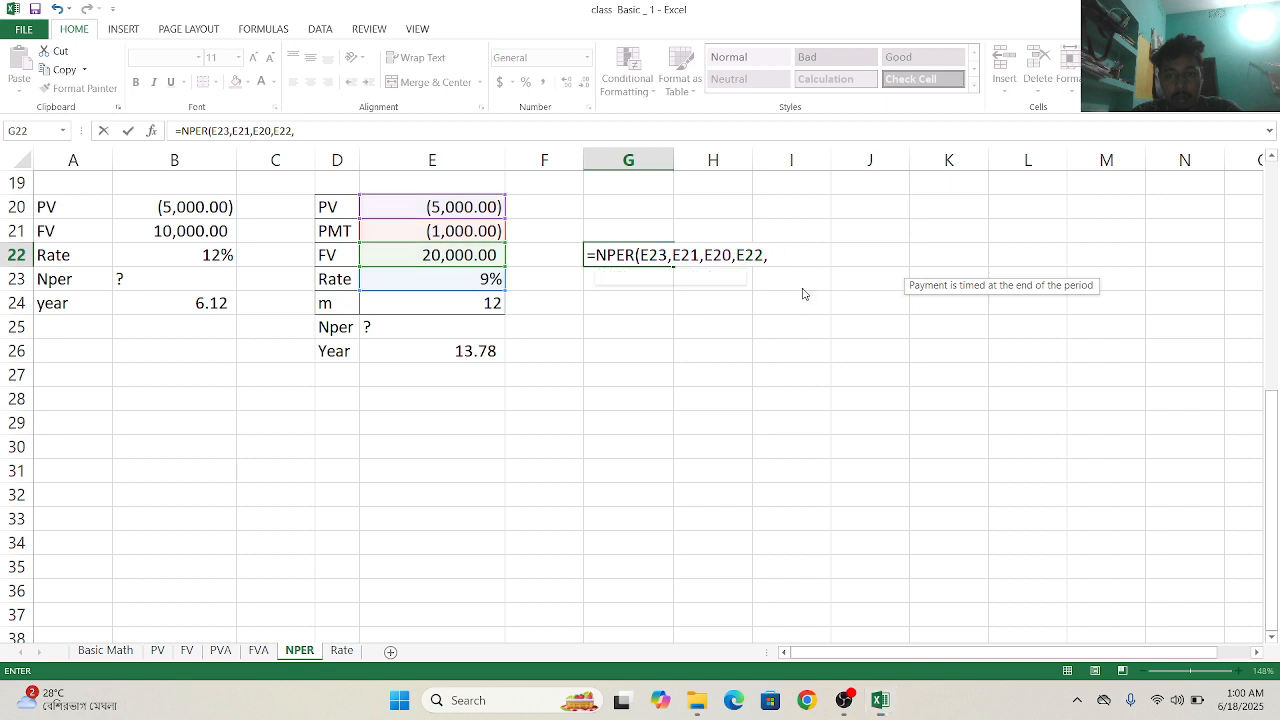
text())
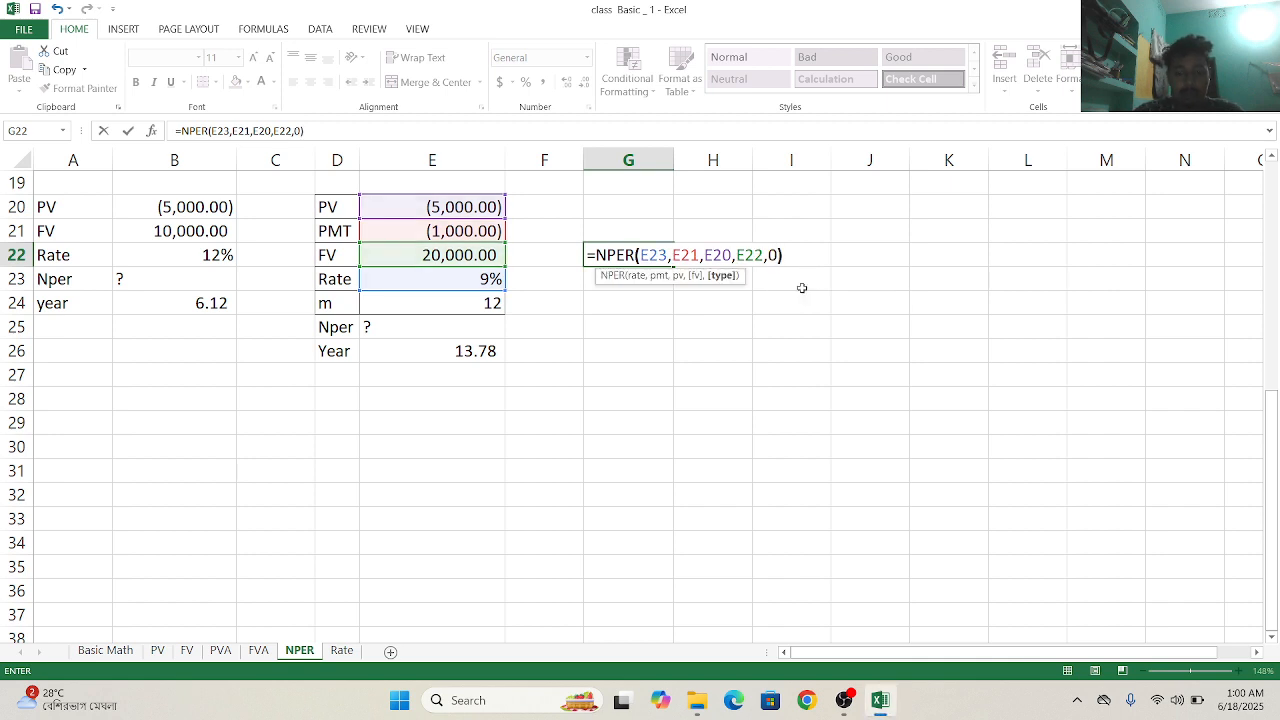
key(Return)
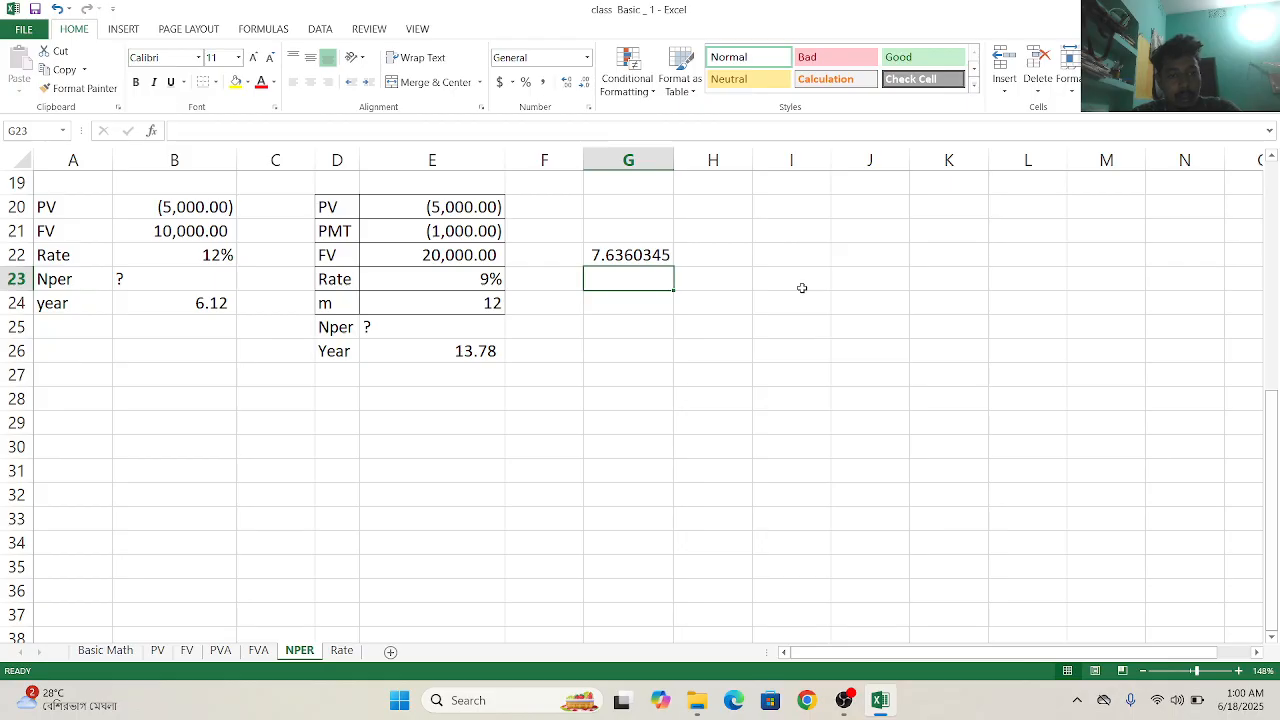
- Start a second NPER formula in G23, directly below the first one
double_click(614, 281)
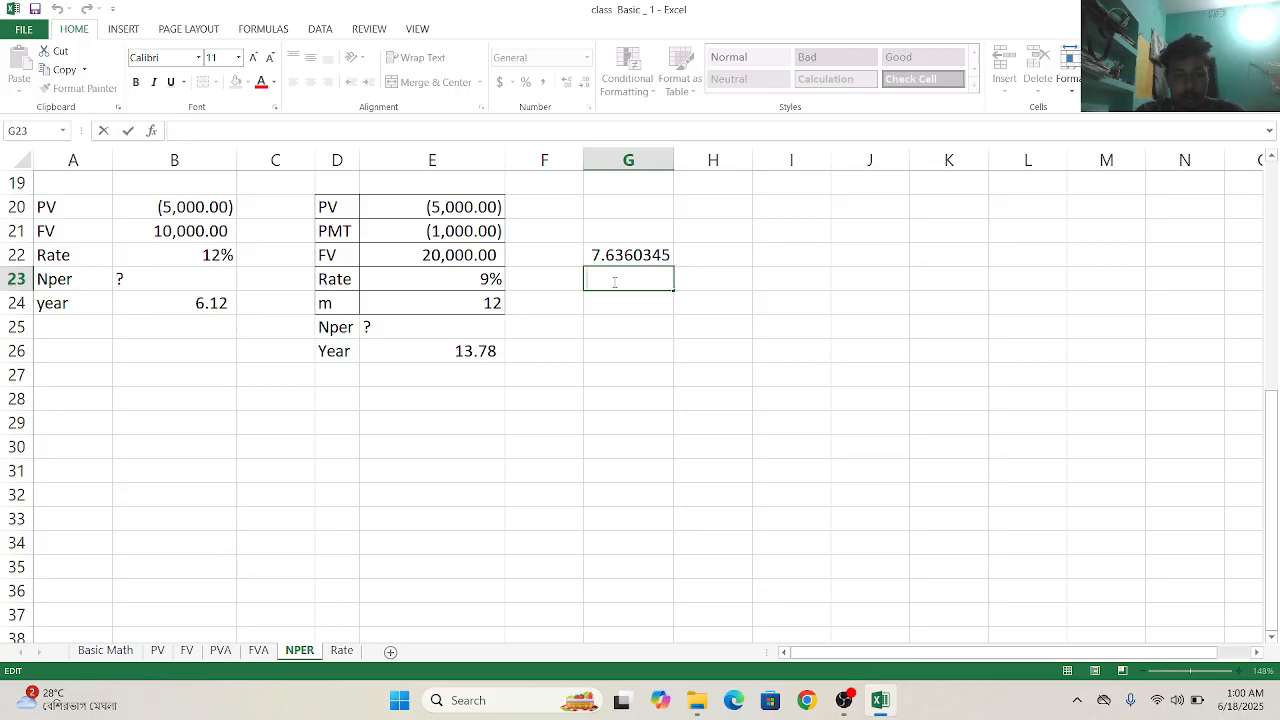
text(=)
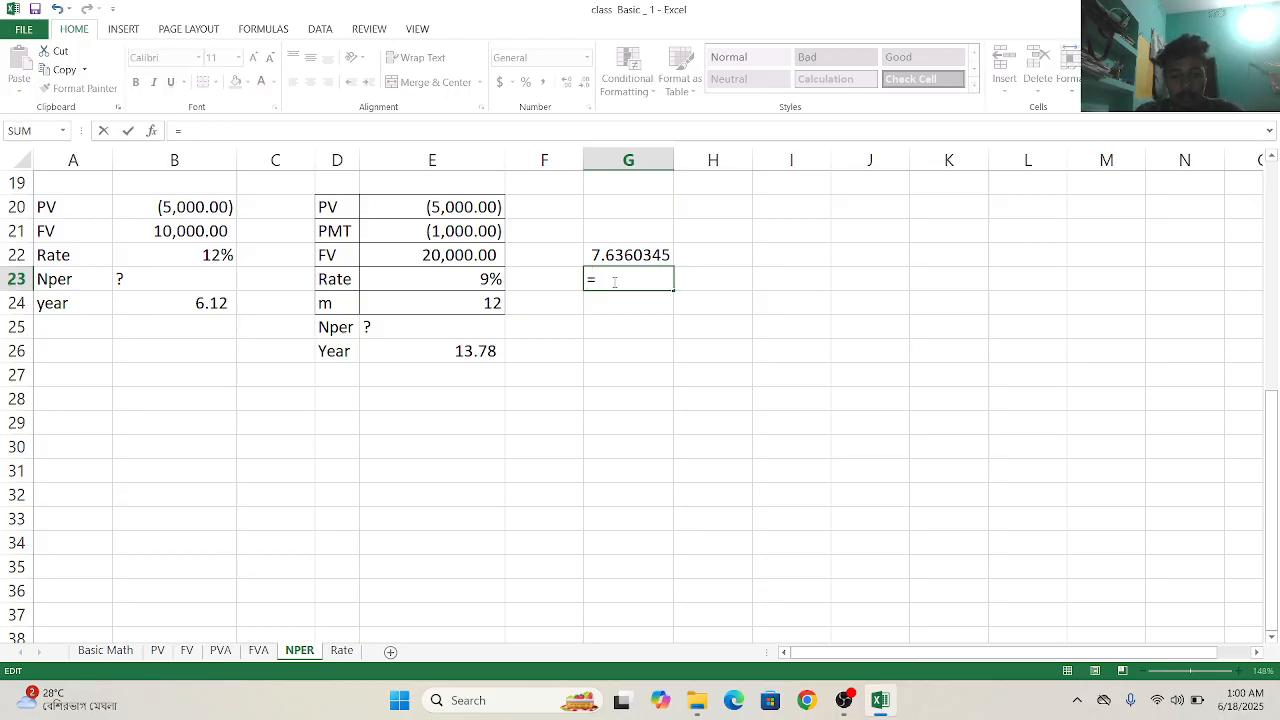
text(n)
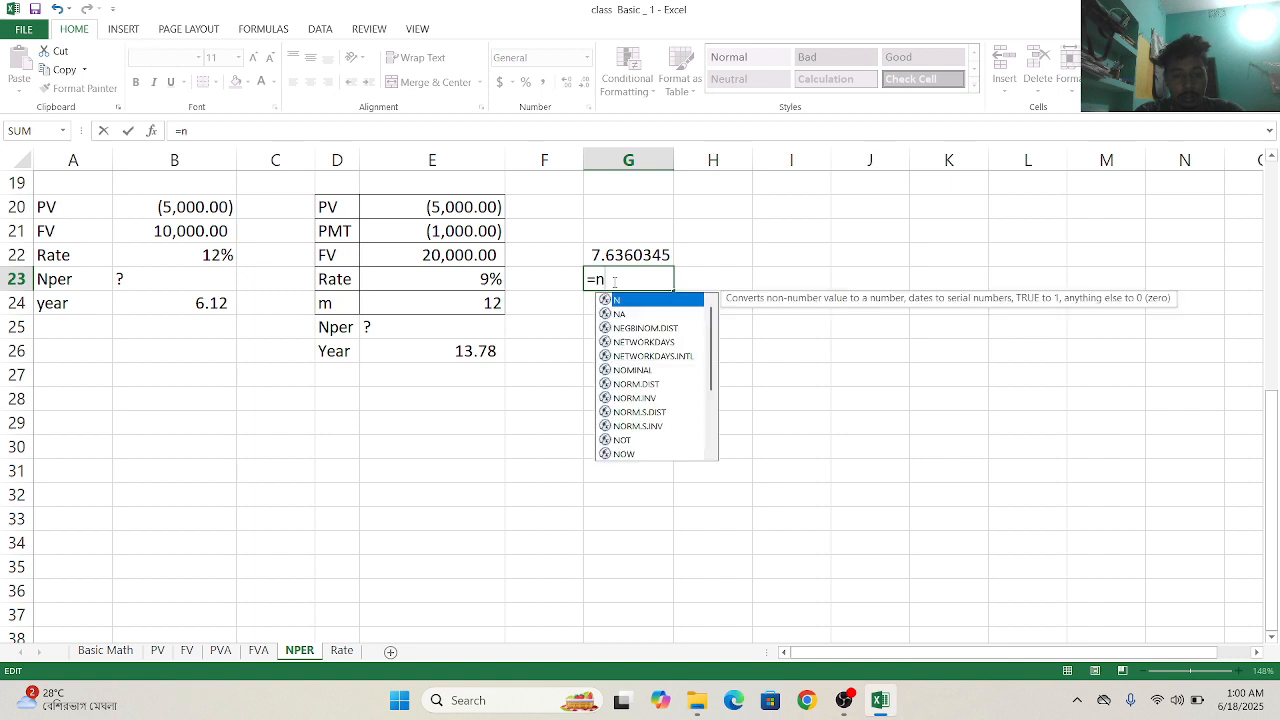
text(per)
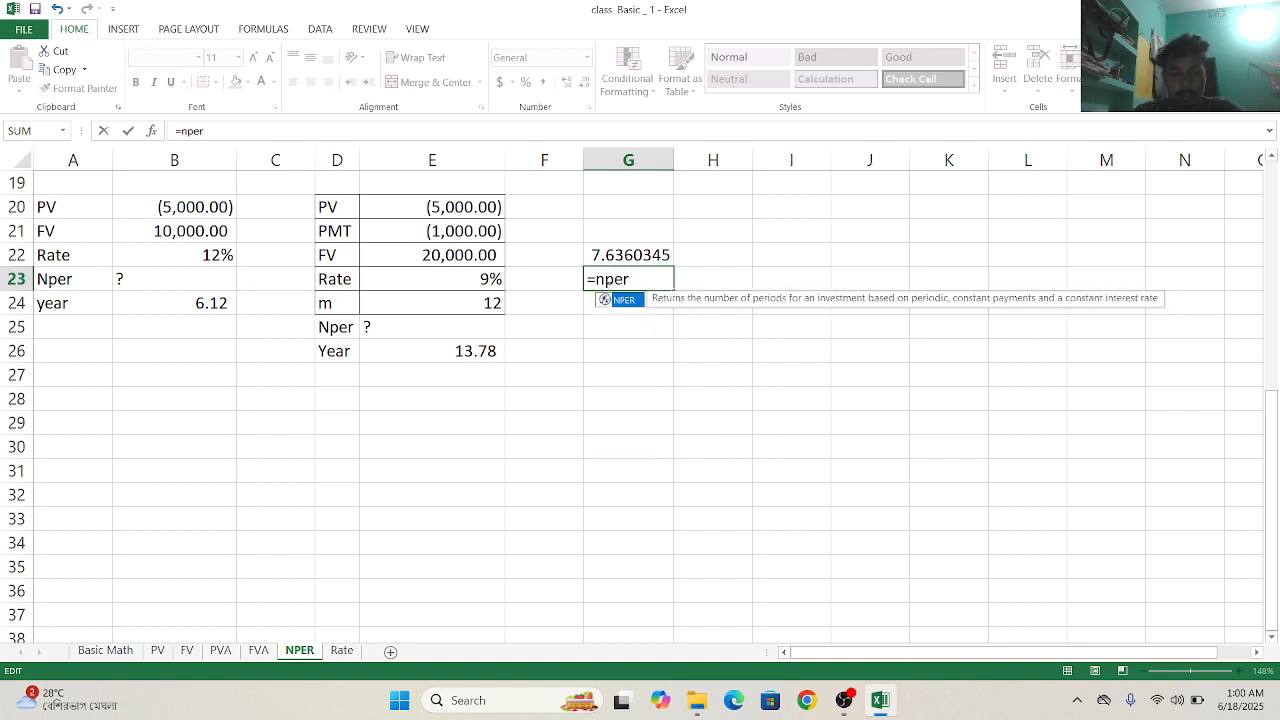
double_click(624, 299)
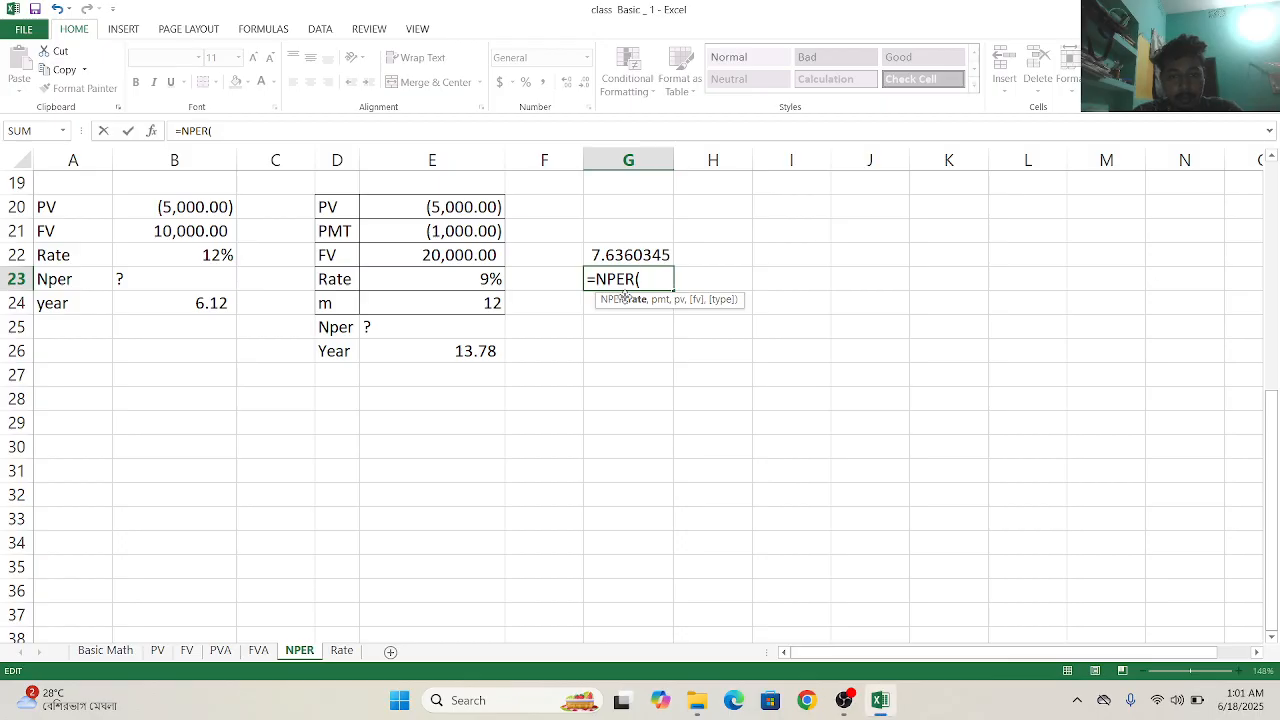
click(474, 296)
click(468, 279)
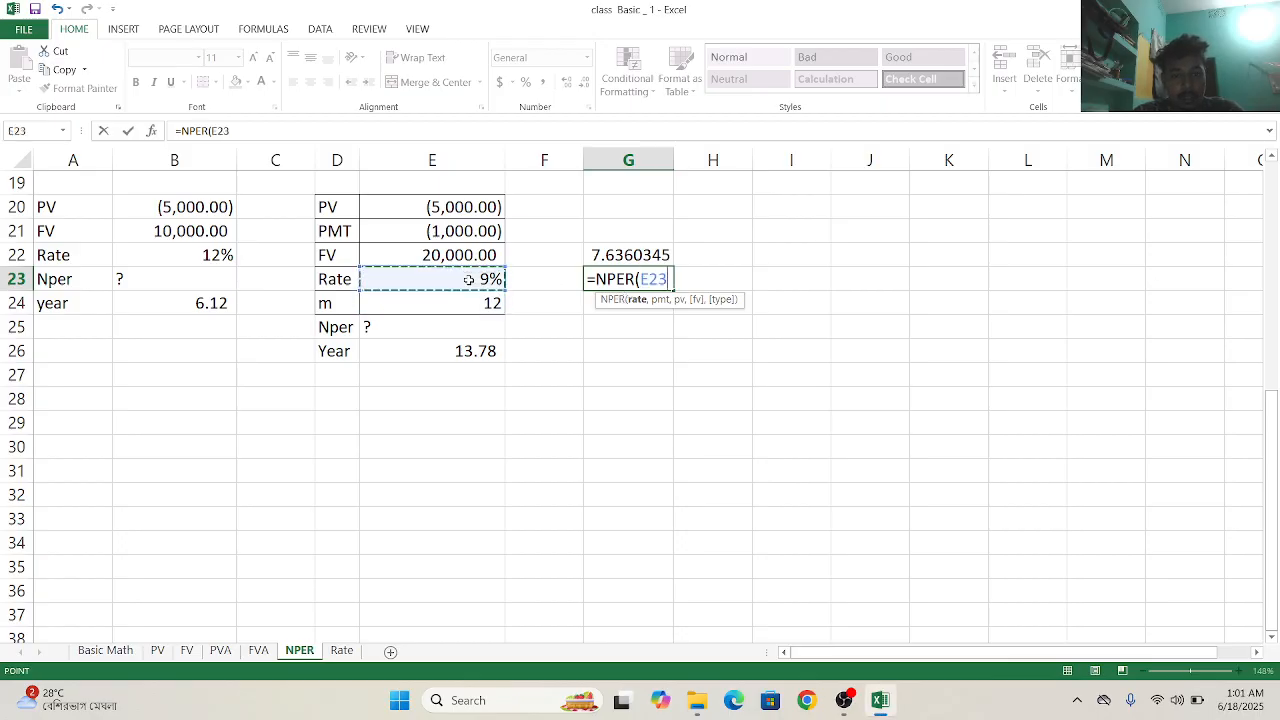
text(,)
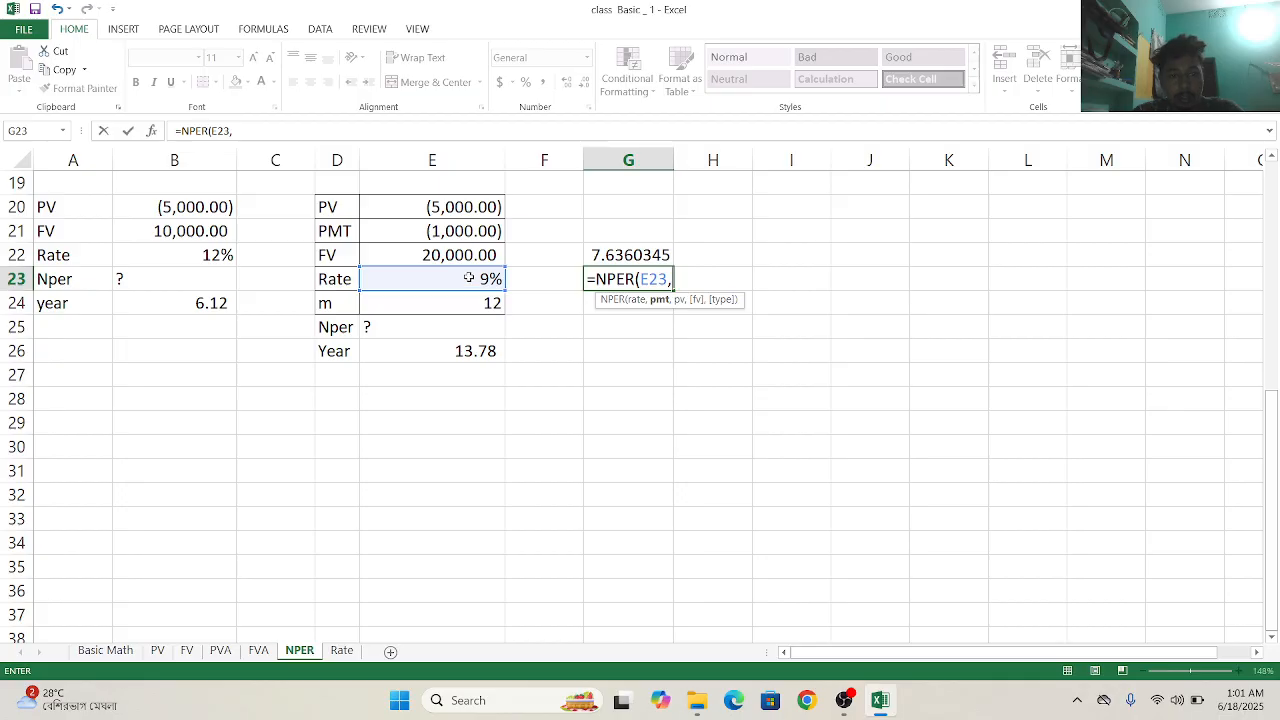
click(468, 232)
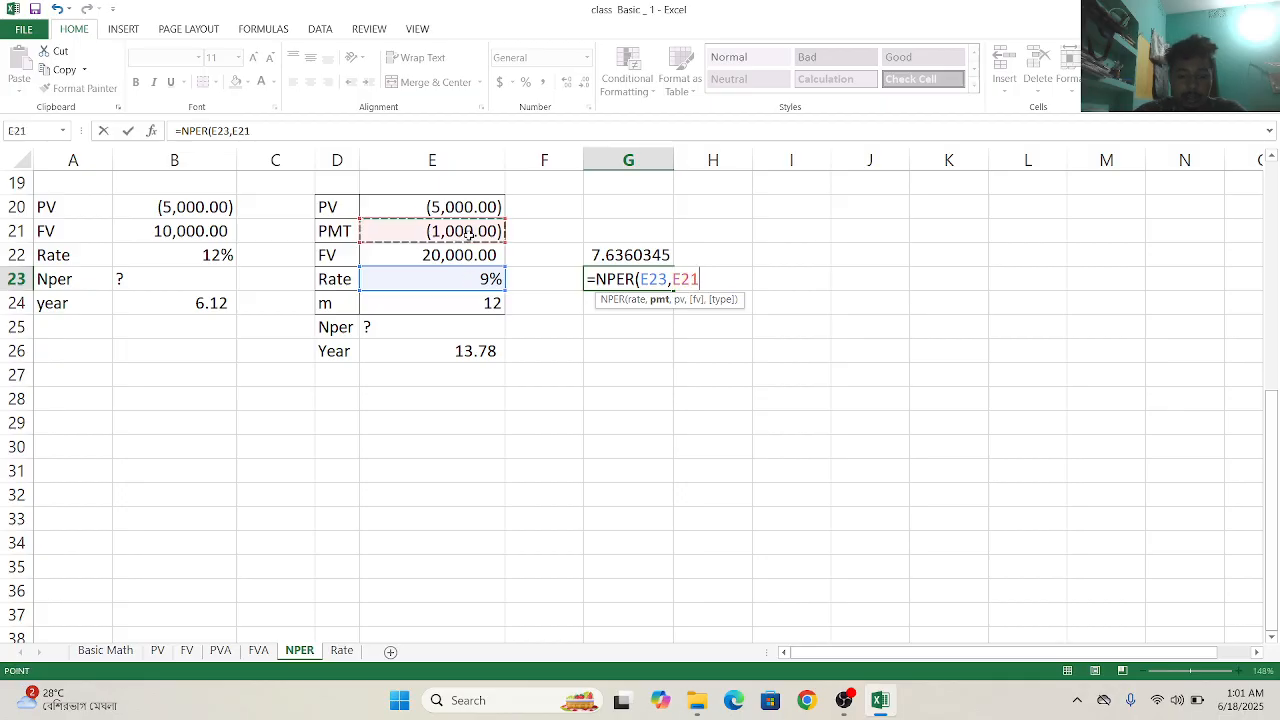
text(,)
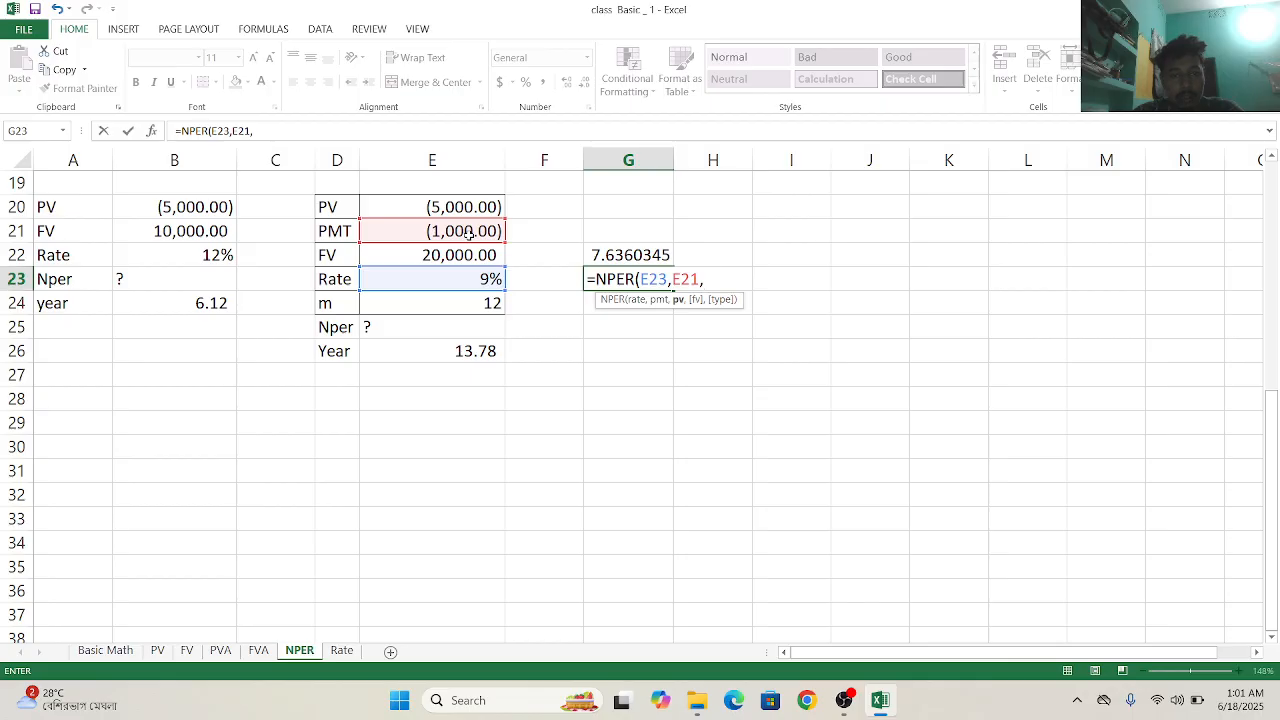
key(BackSpace)
key(BackSpace)
key(BackSpace)
key(BackSpace)
key(BackSpace)
key(BackSpace)
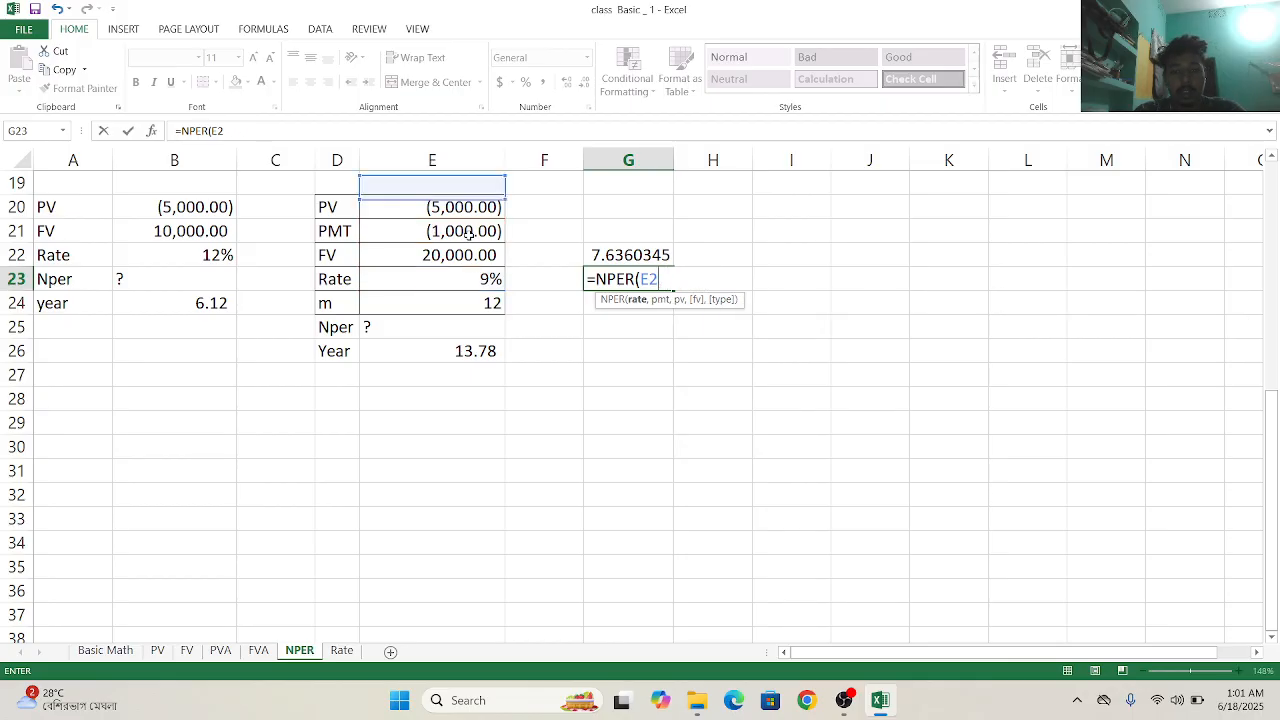
key(BackSpace)
key(BackSpace)
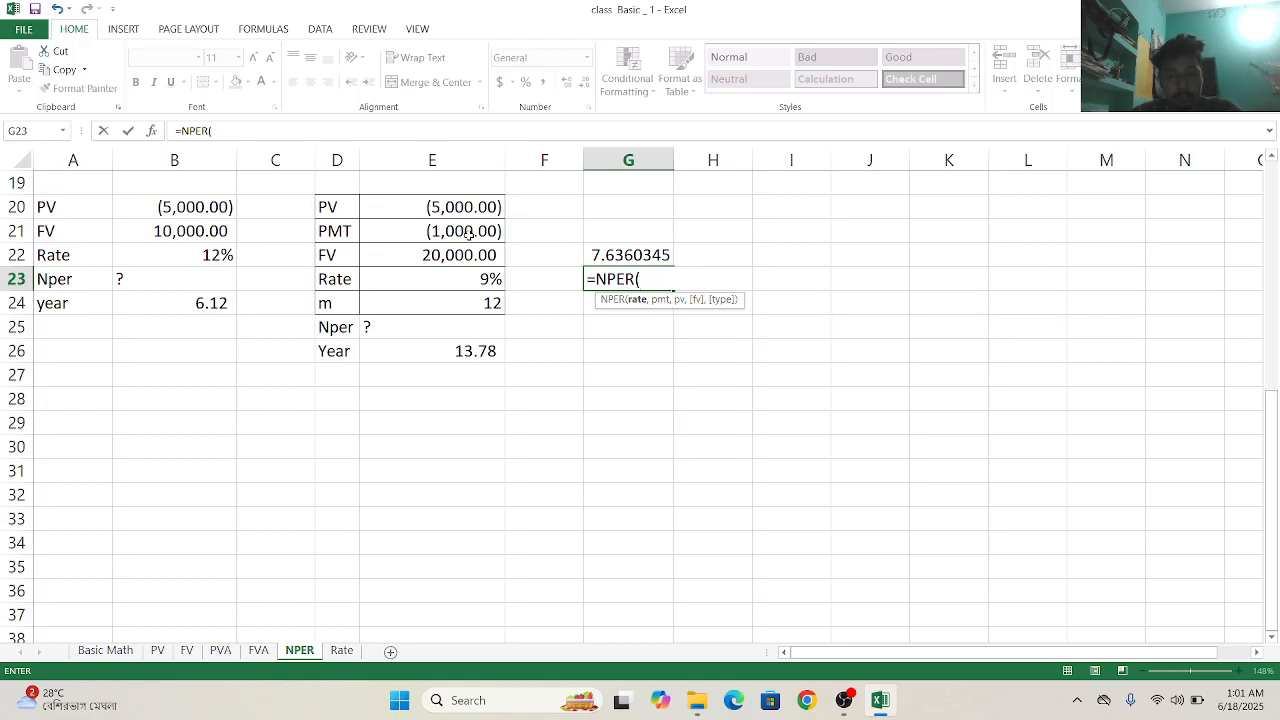
- Set the G23 NPER formula's rate to E23/E24, its payment to E21 and its present value to E20
click(422, 277)
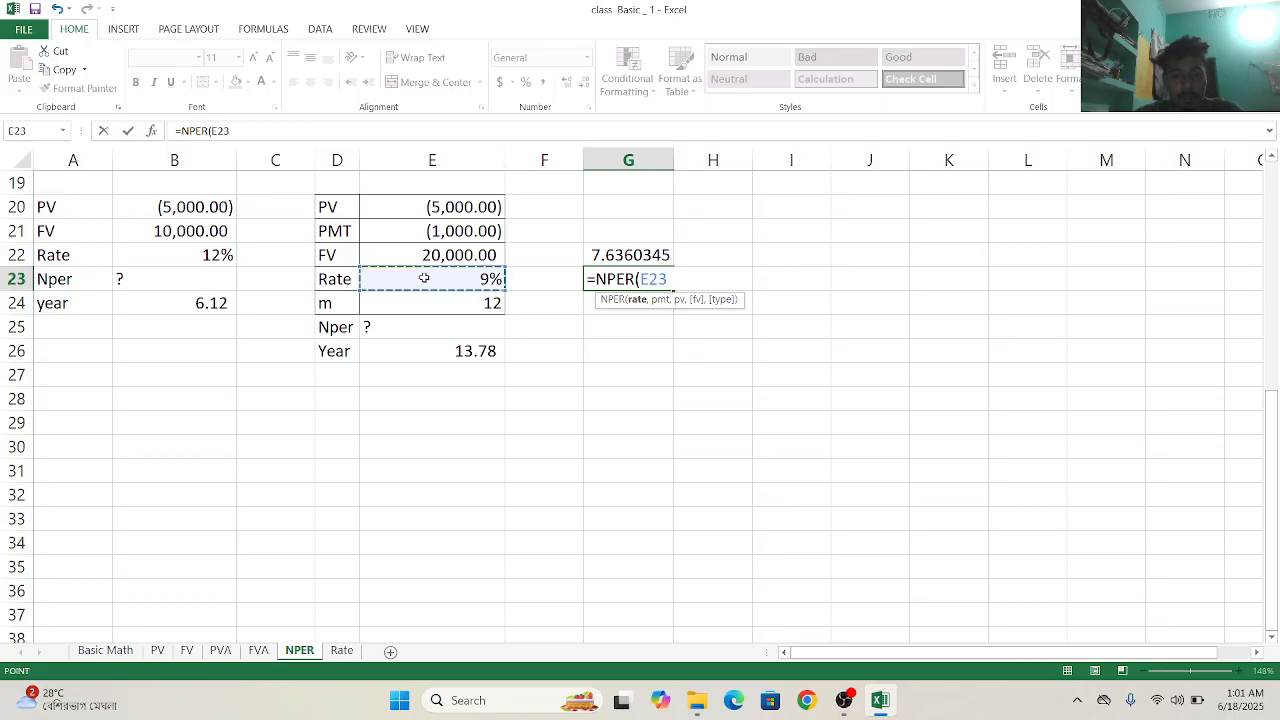
text(/)
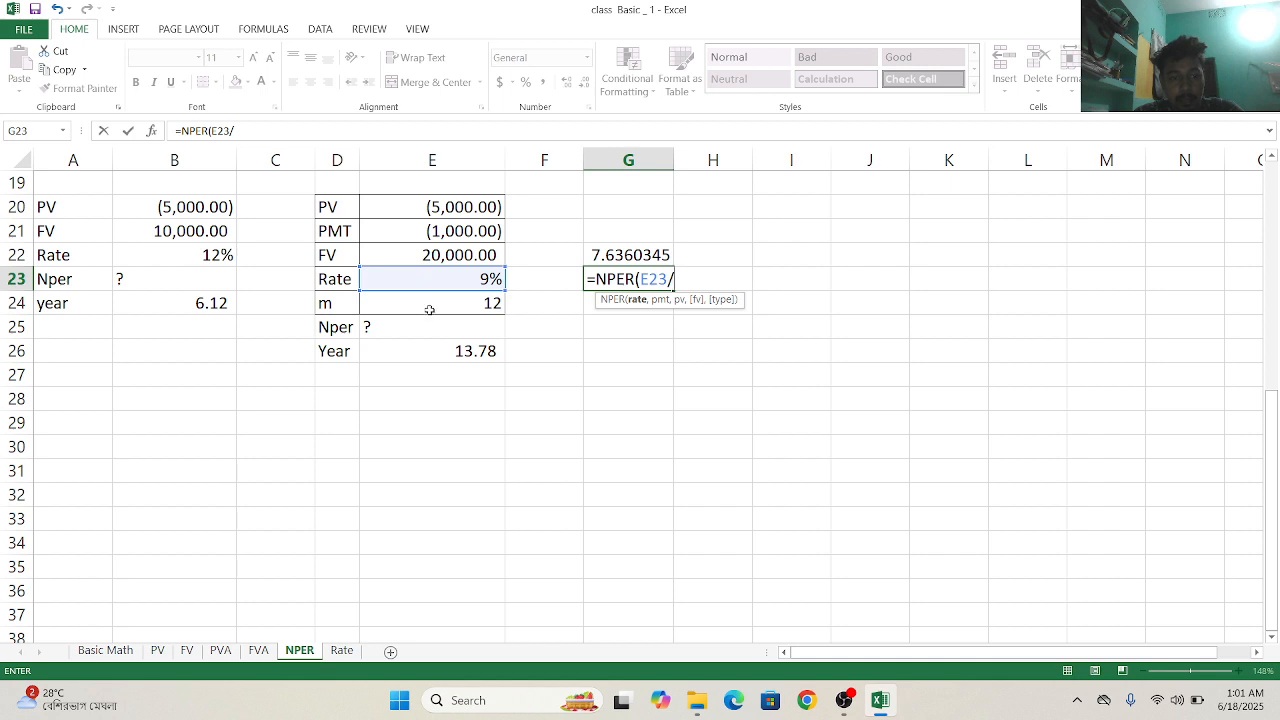
click(429, 310)
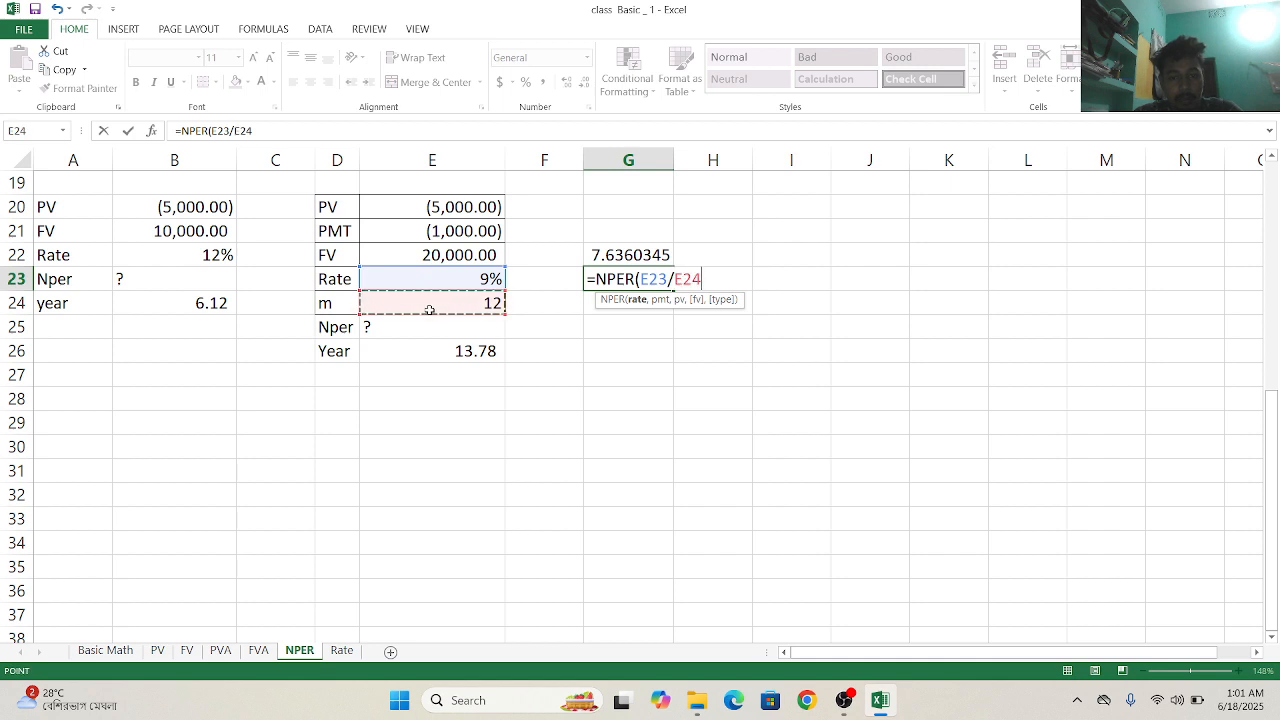
text(,)
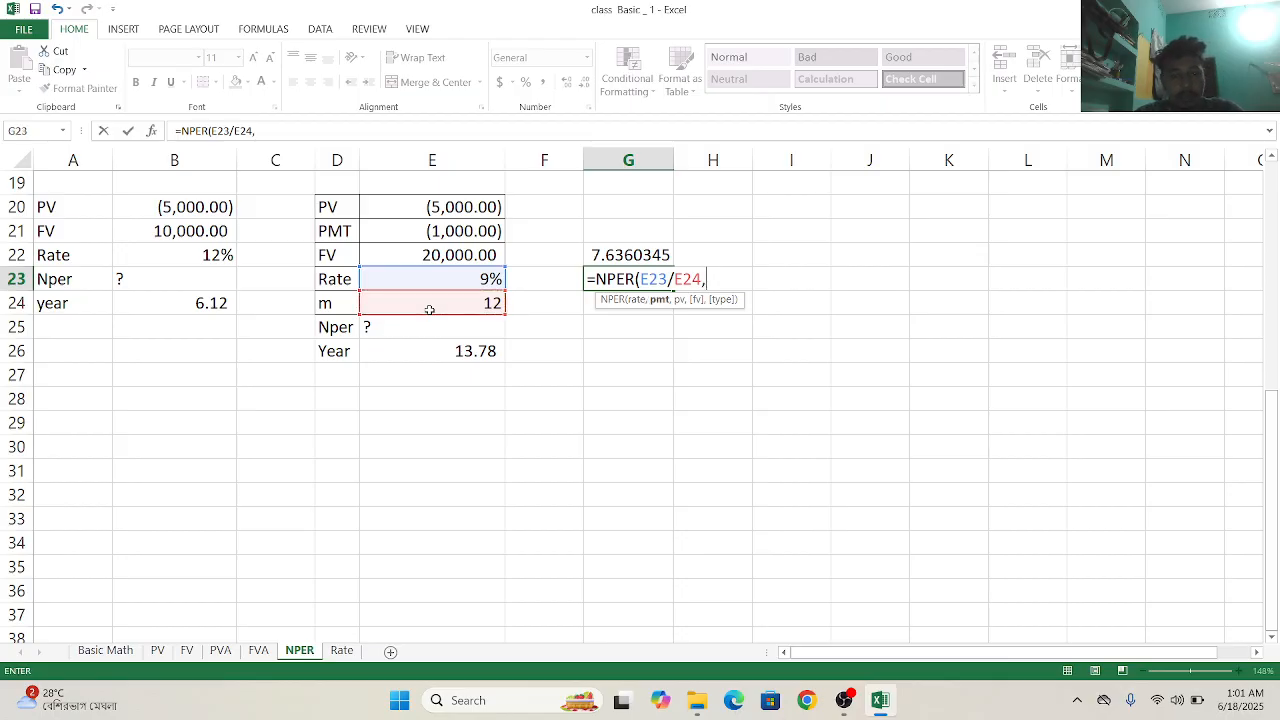
click(420, 230)
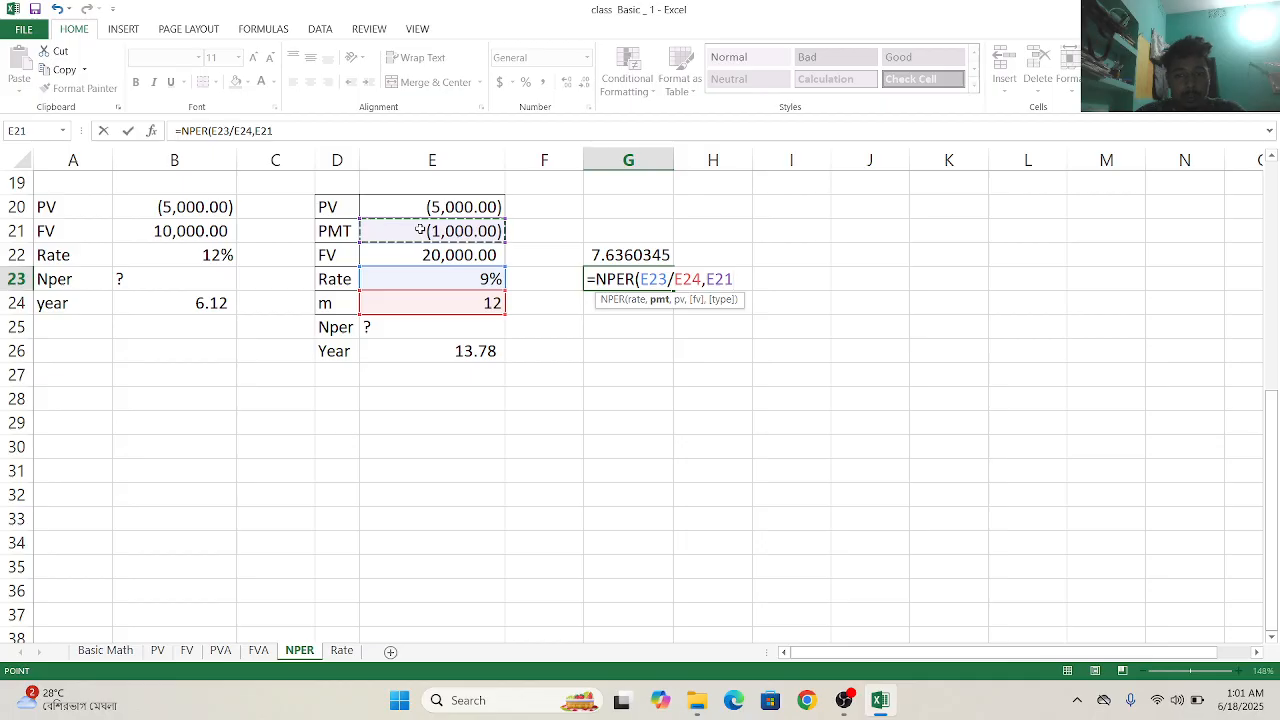
text(,)
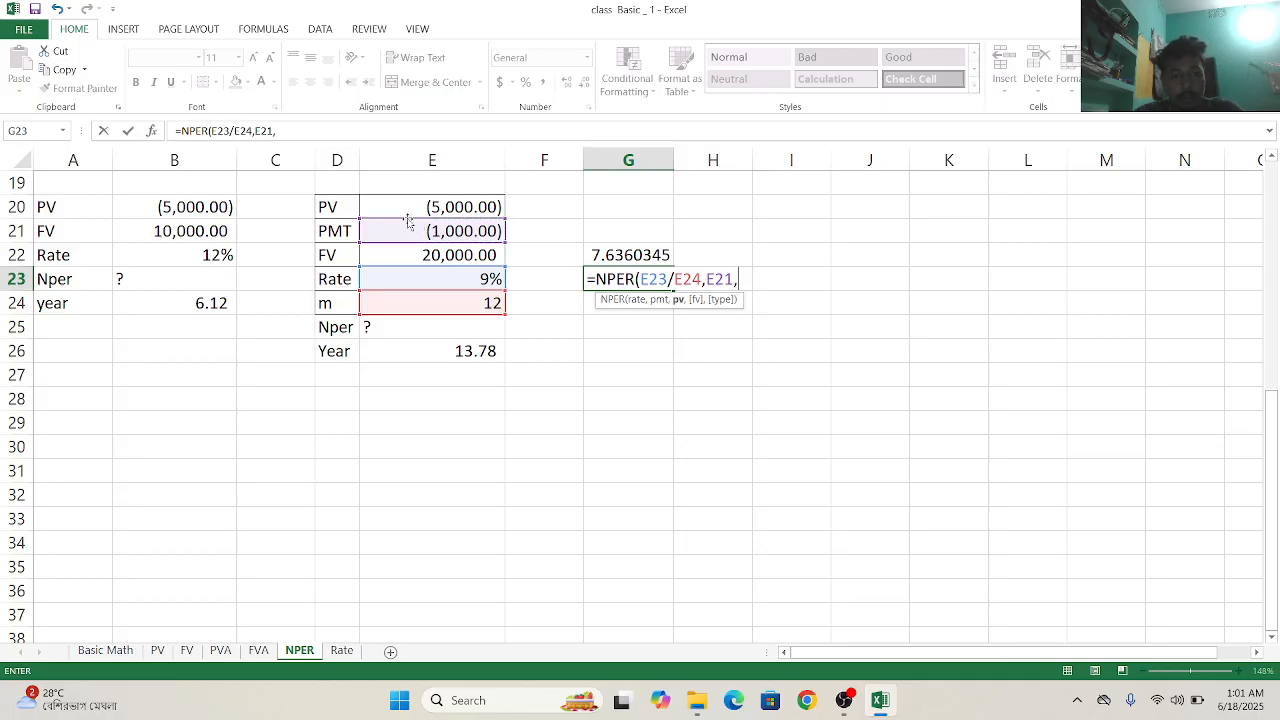
click(404, 207)
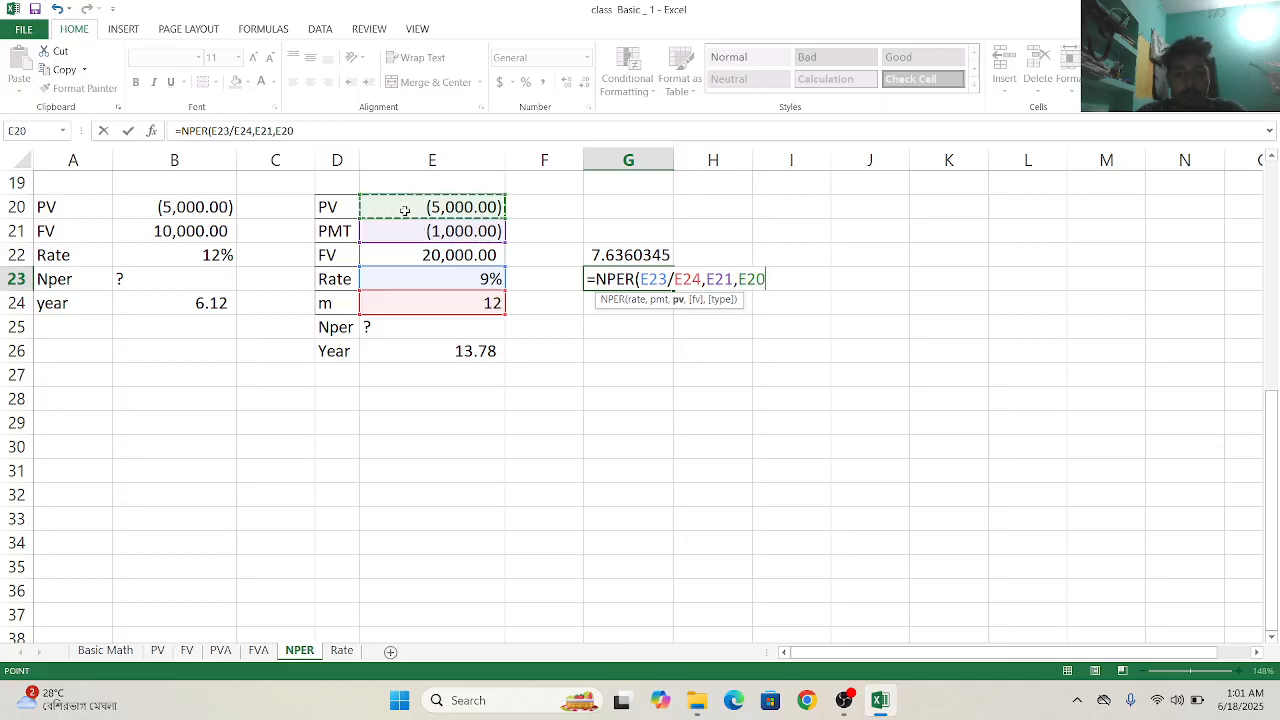
text(,)
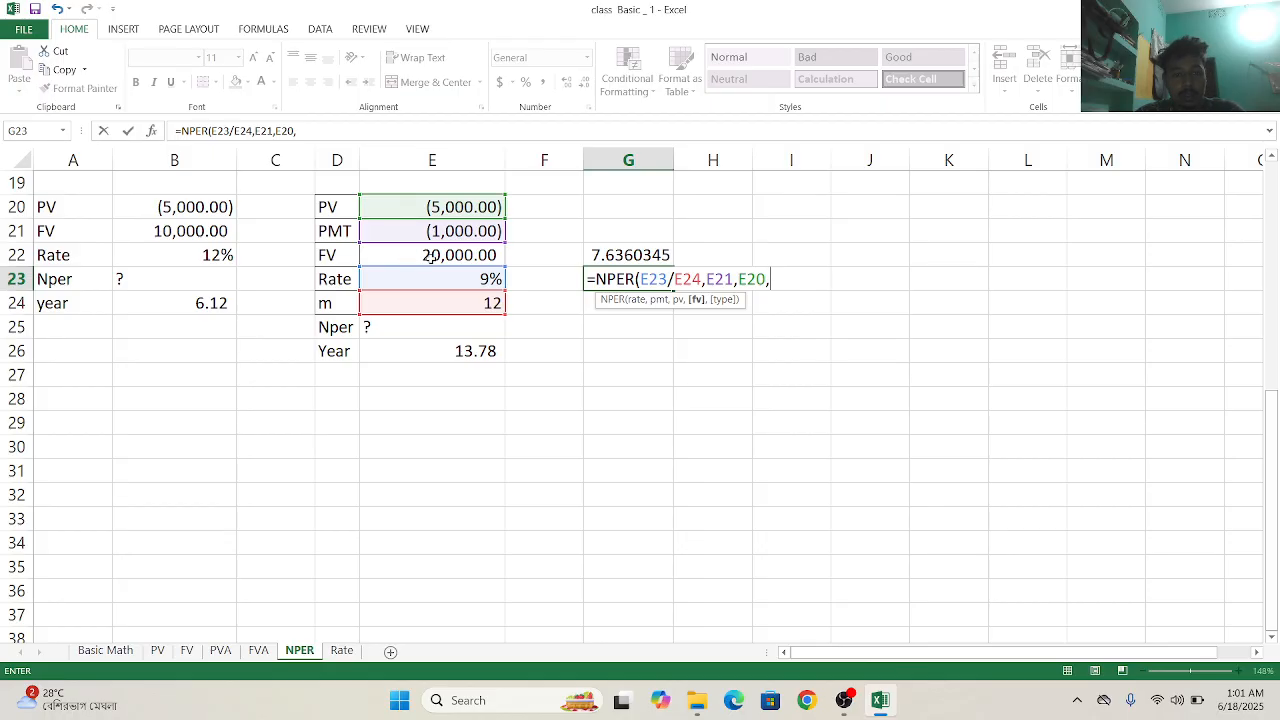
- Complete the NPER formula in G23 with future value E22 and type 0 for end-of-period payments
click(474, 255)
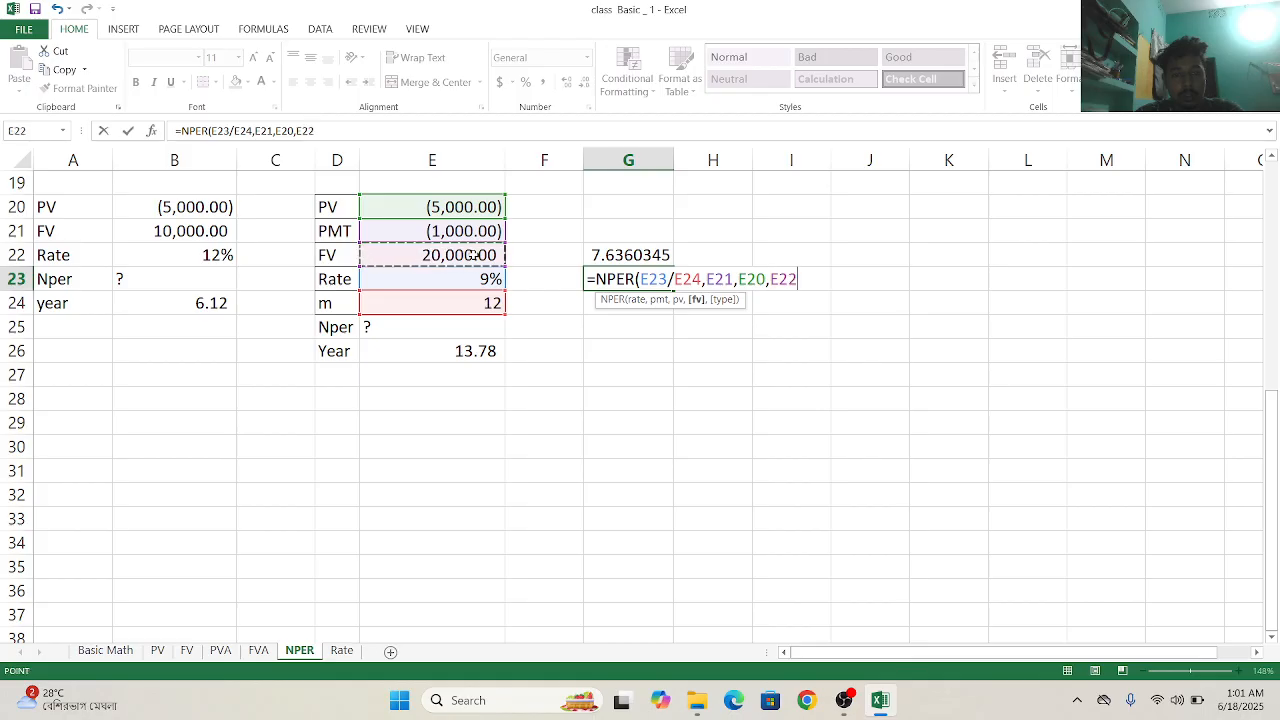
text(,)
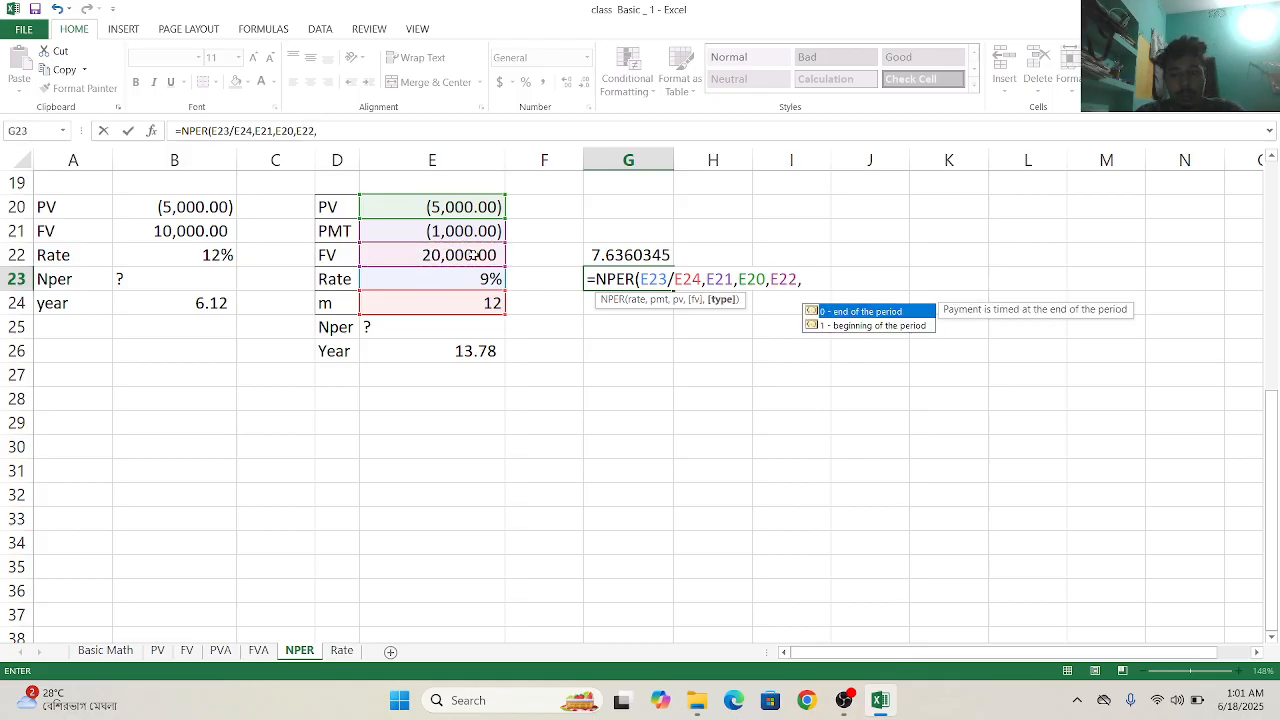
double_click(833, 312)
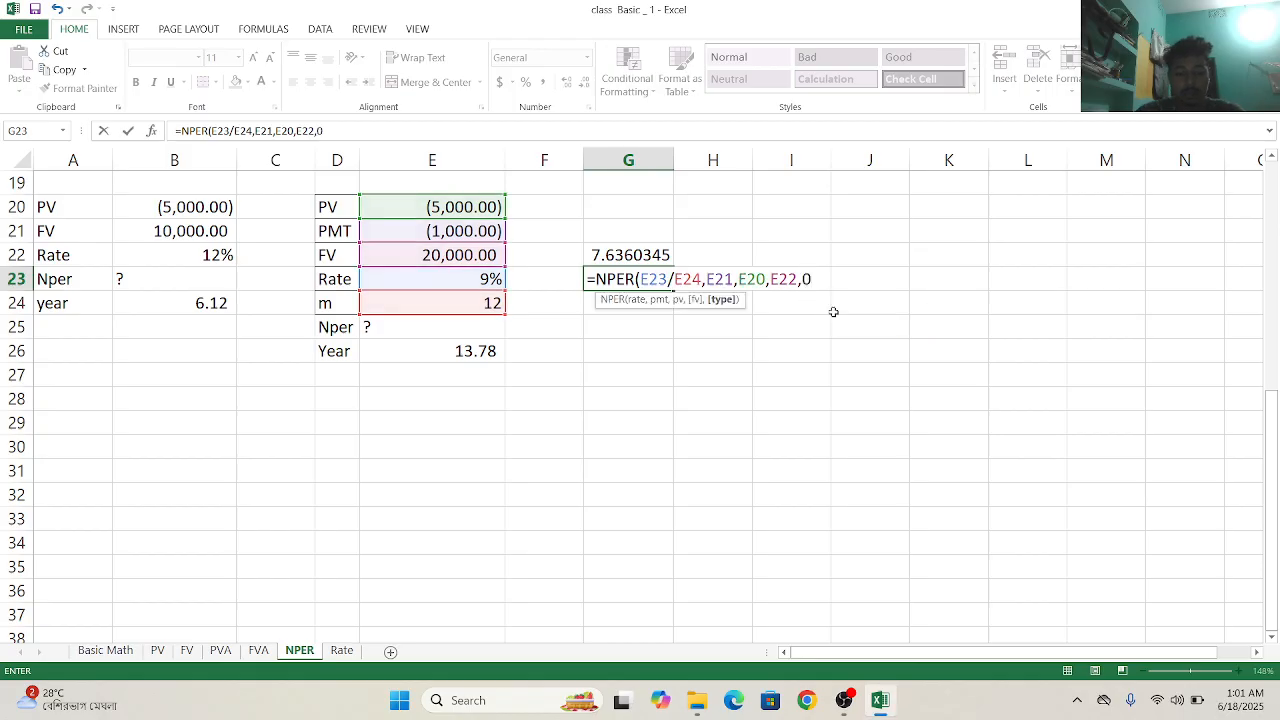
text())
key(Return)
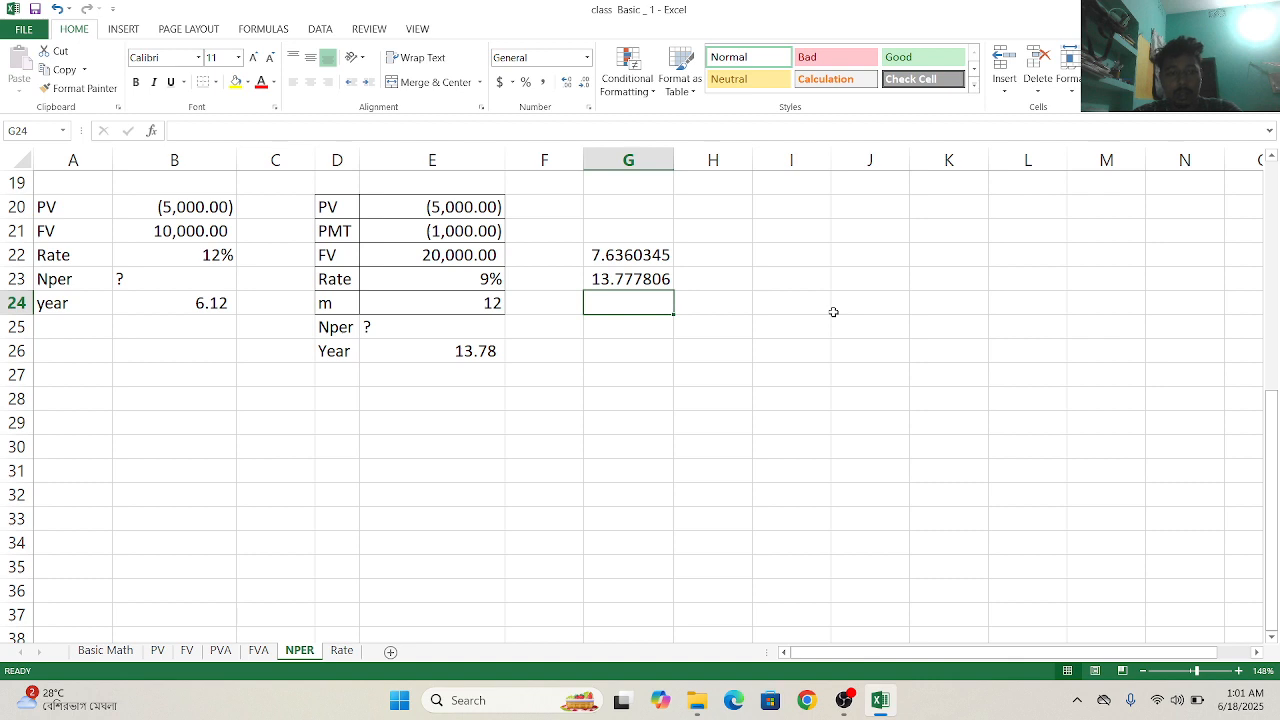
- Clear the first NPER formula from G22, keeping the one in G23
click(664, 255)
key(BackSpace)
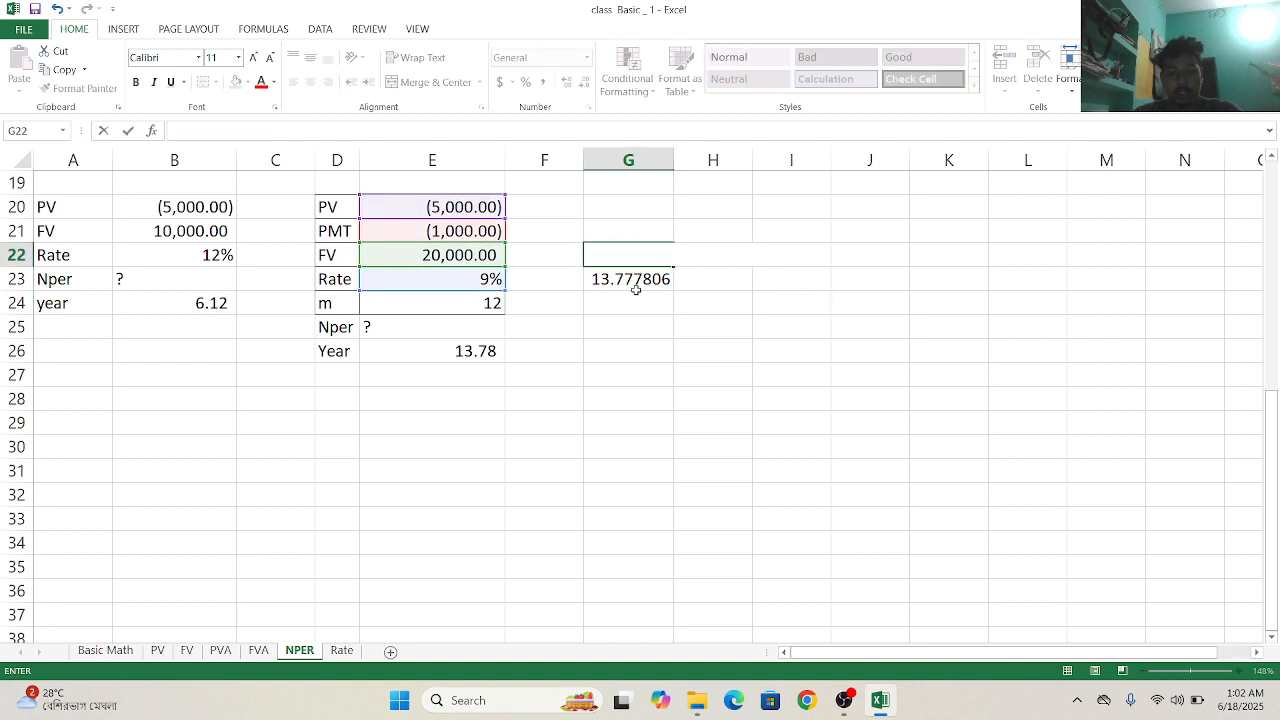
click(635, 289)
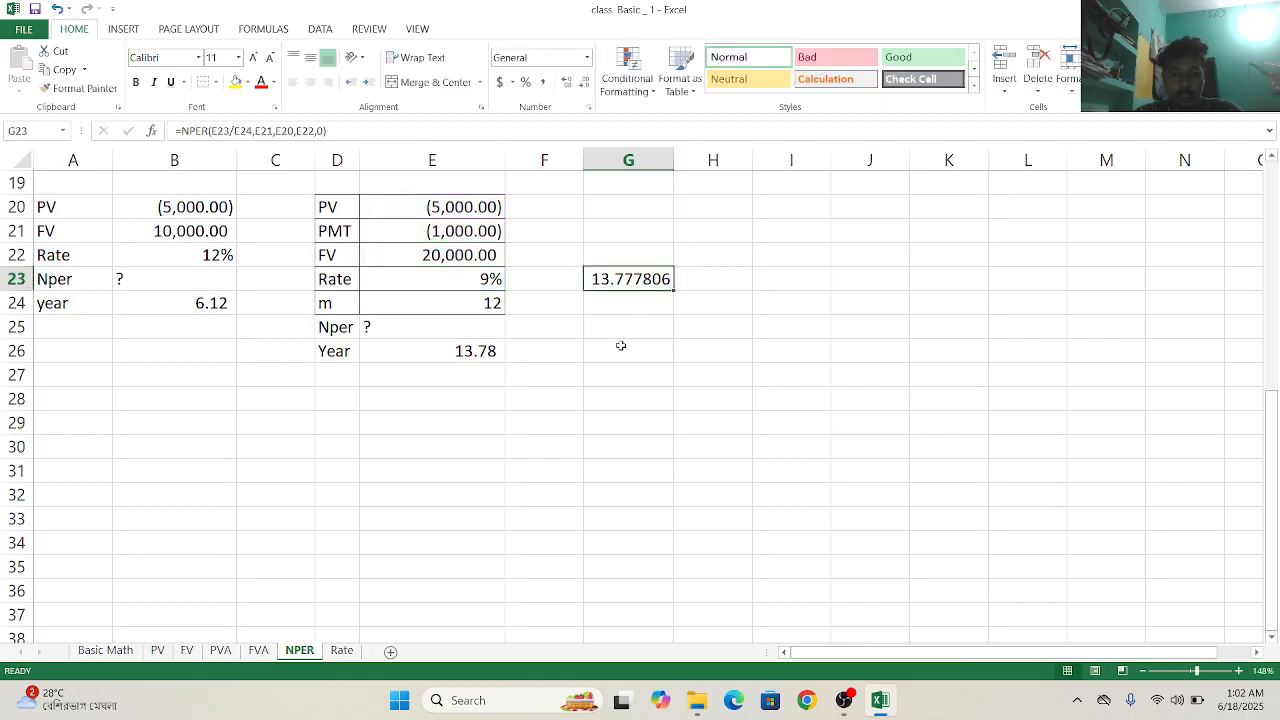
- Start another NPER formula in G25 and set its rate to E23/E24
click(620, 326)
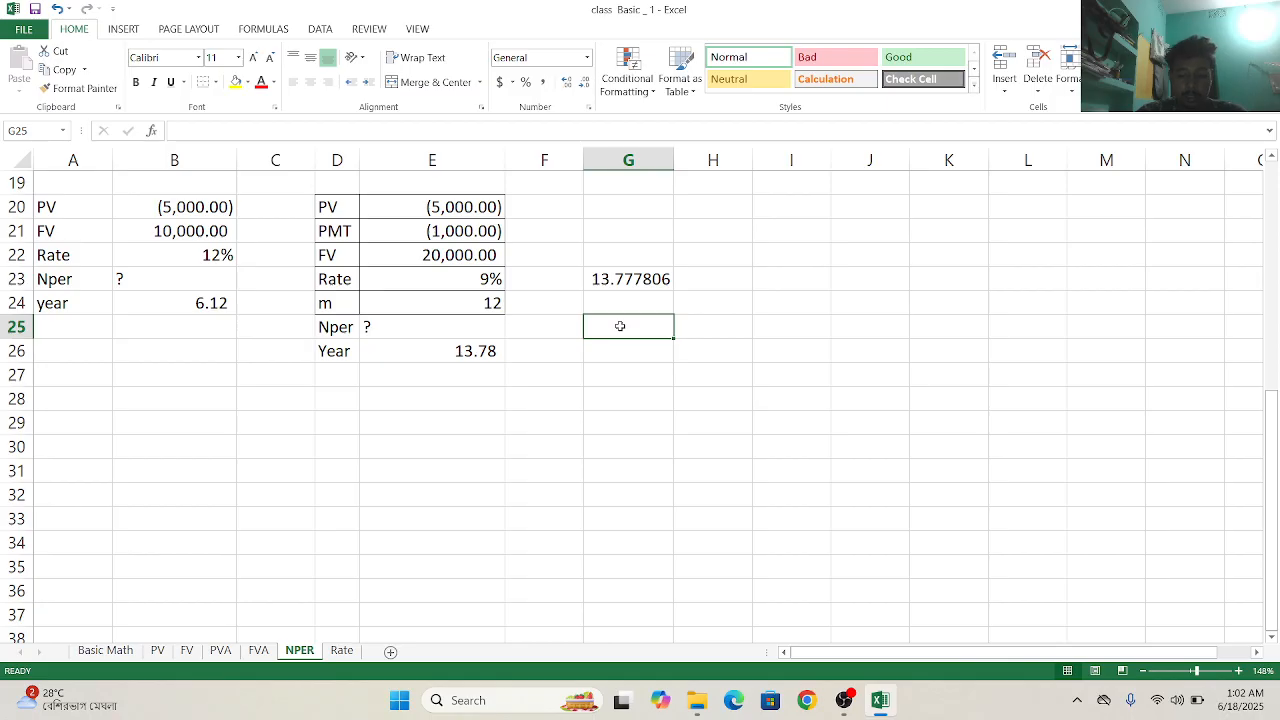
text(=)
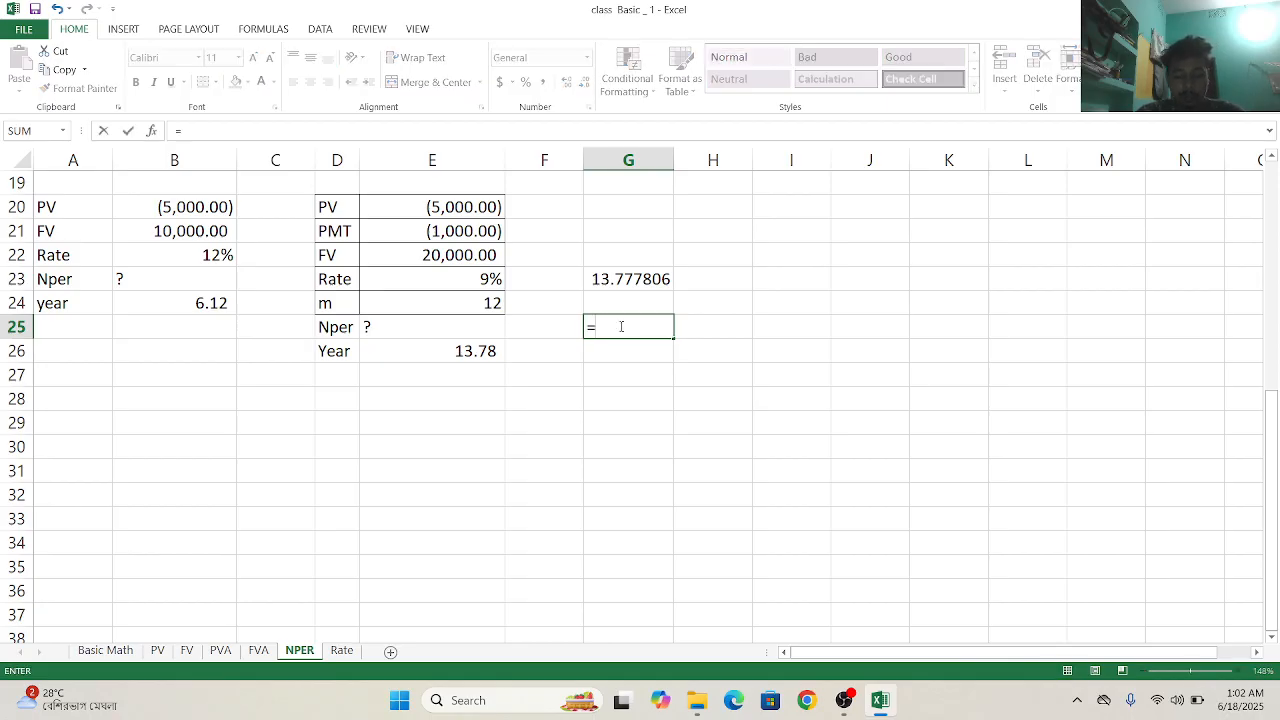
text(np)
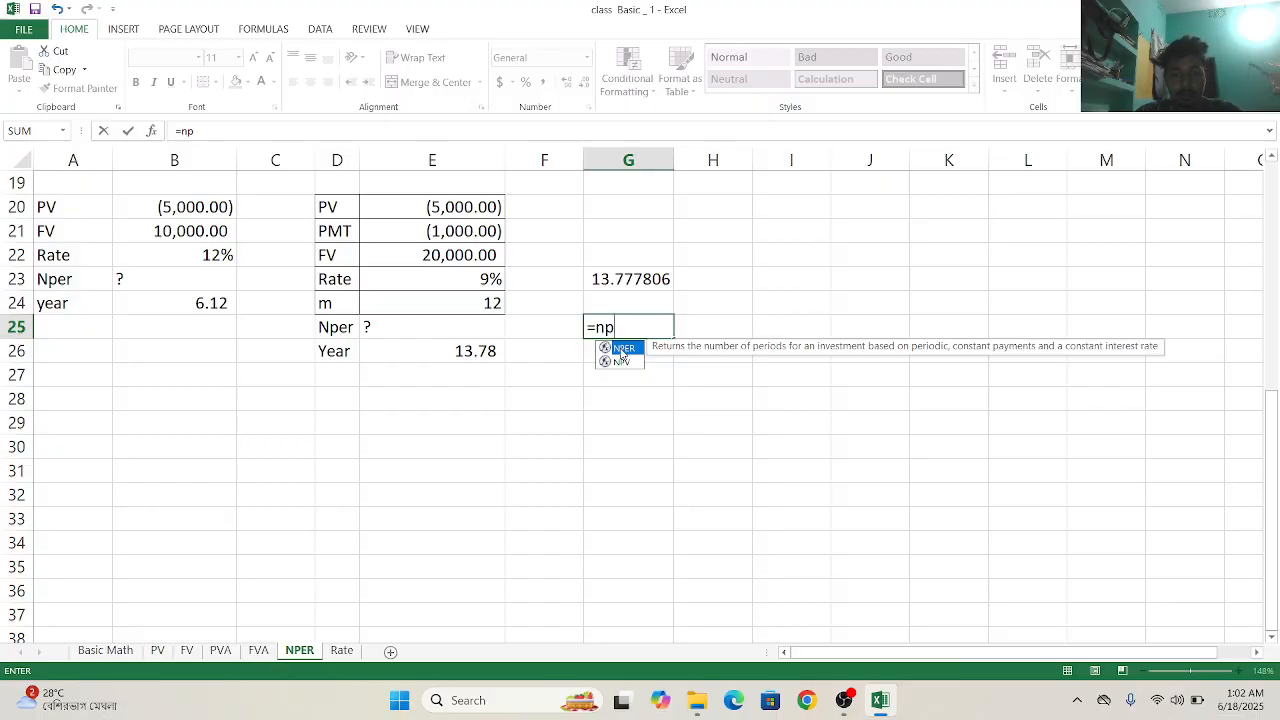
double_click(621, 350)
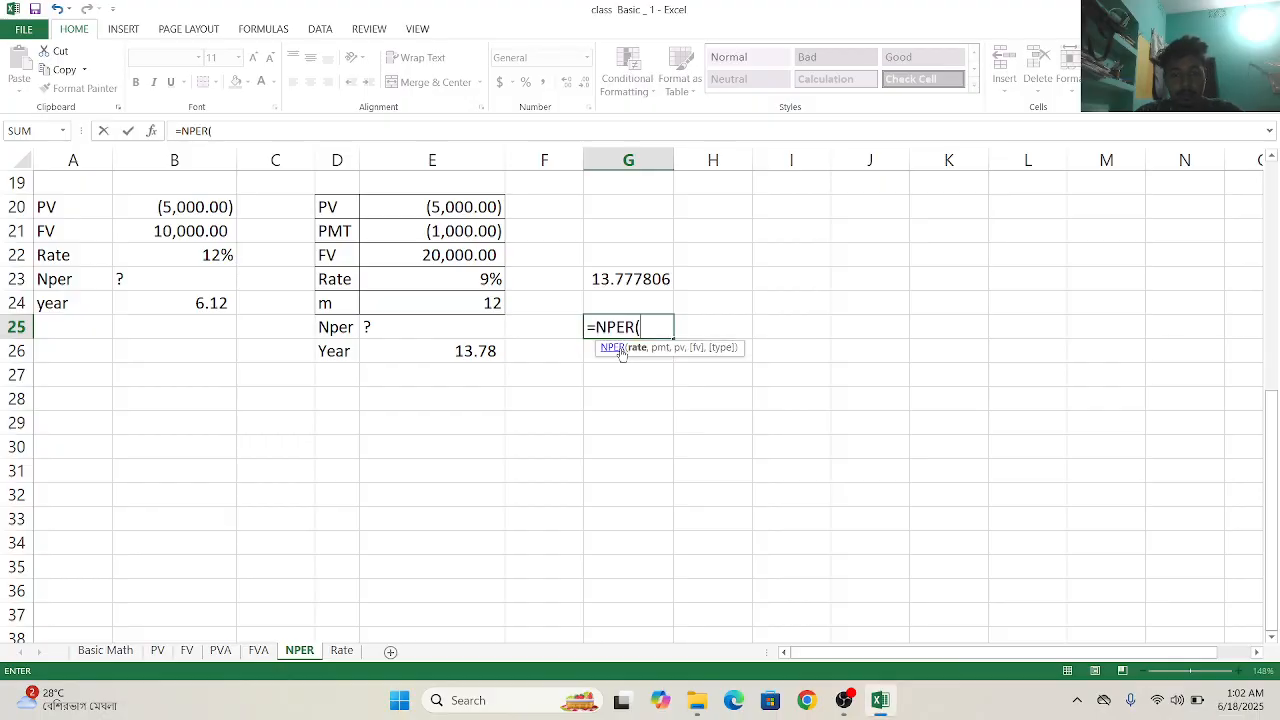
click(480, 284)
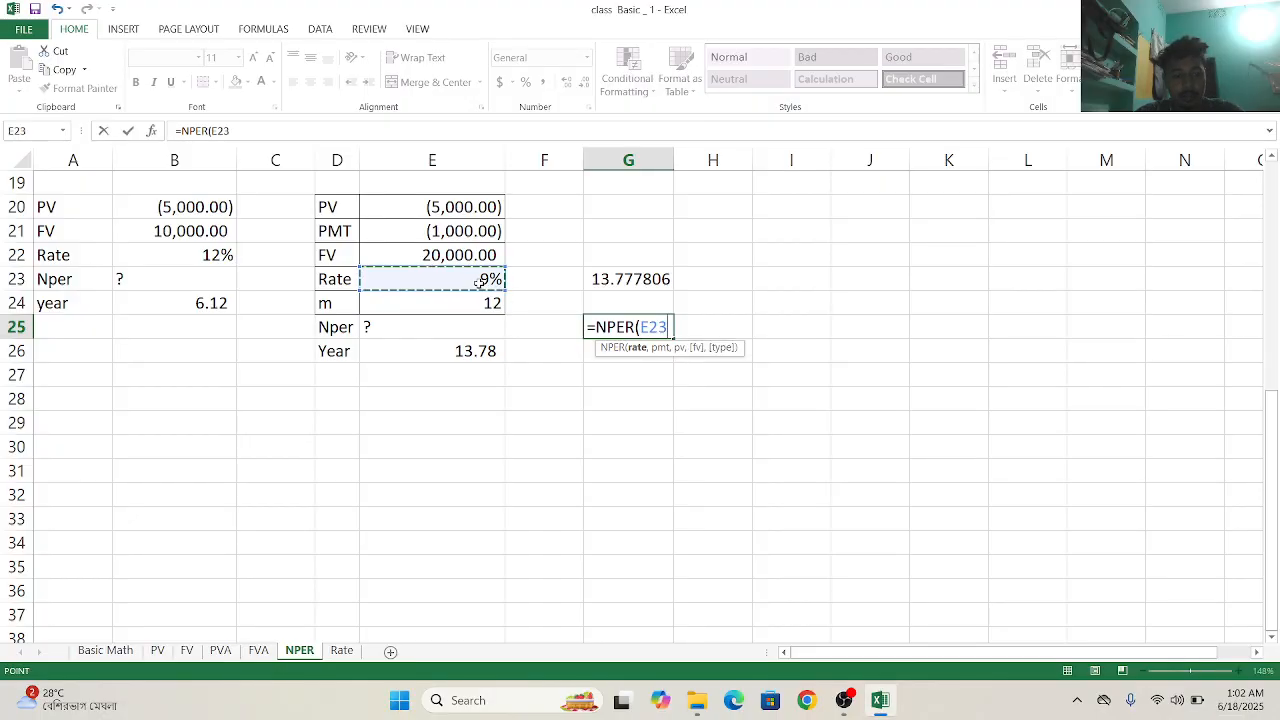
text(,)
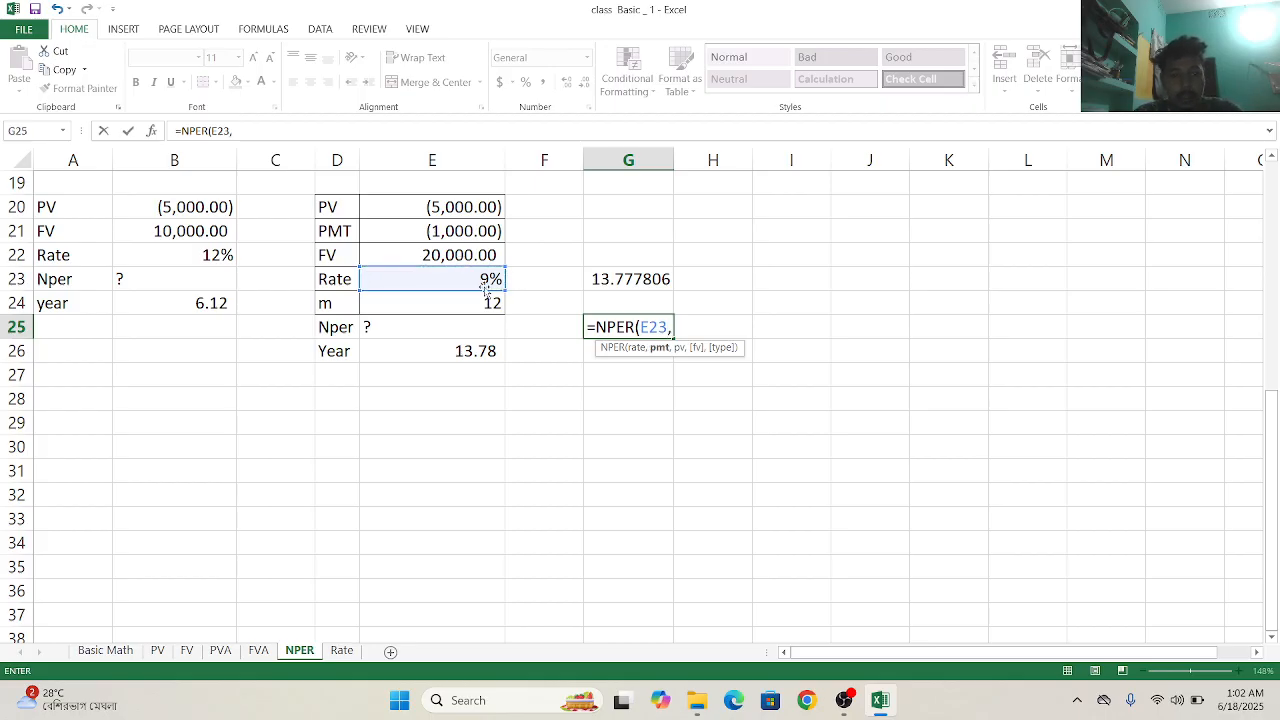
key(BackSpace)
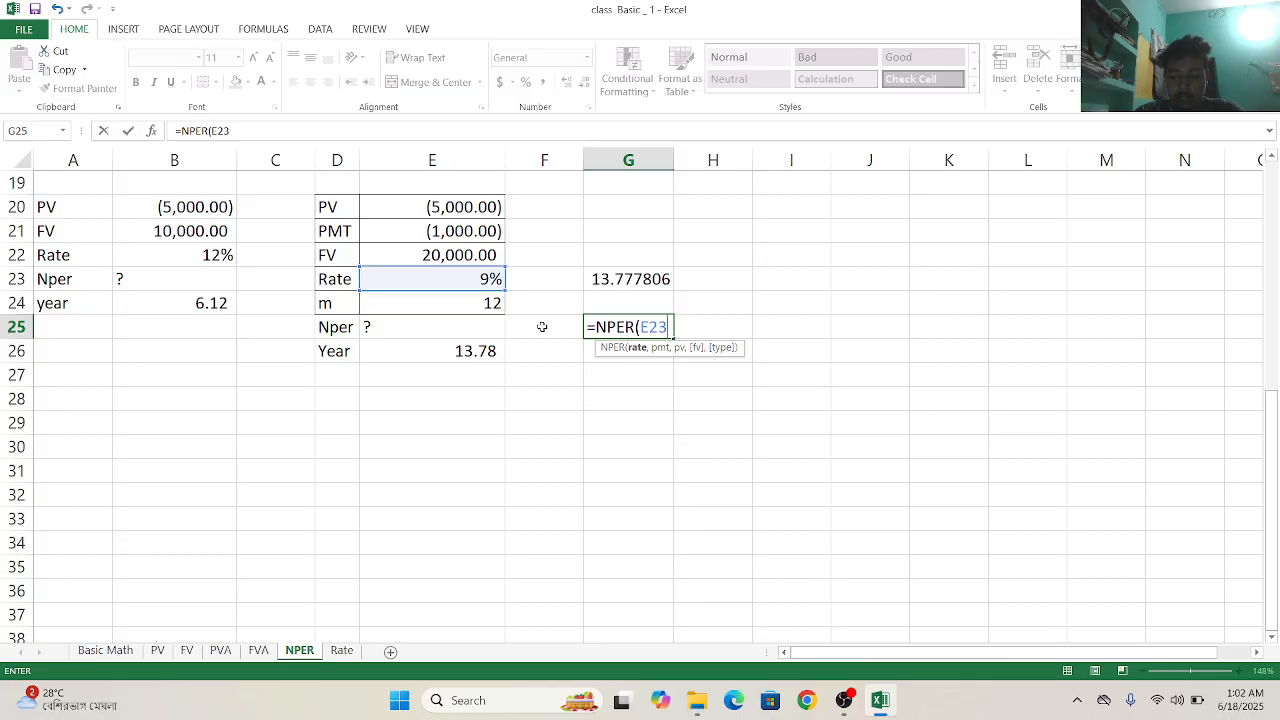
text(*)
key(BackSpace)
text(/)
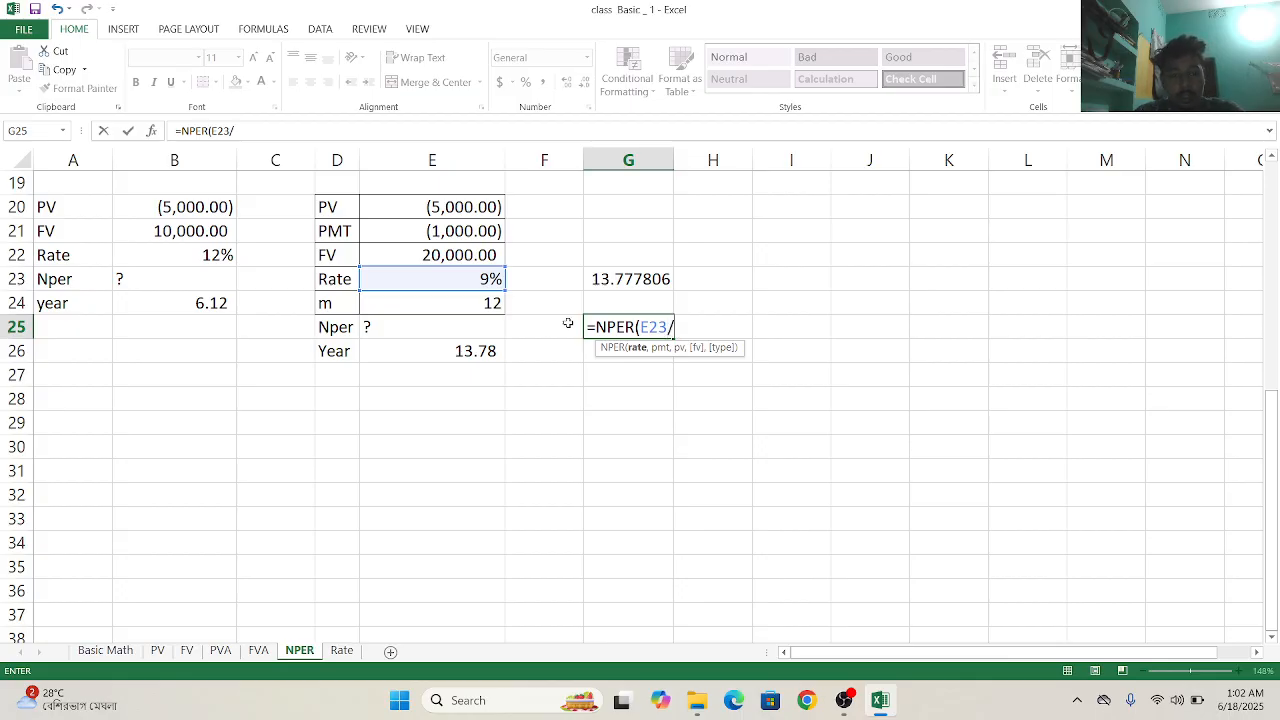
click(478, 304)
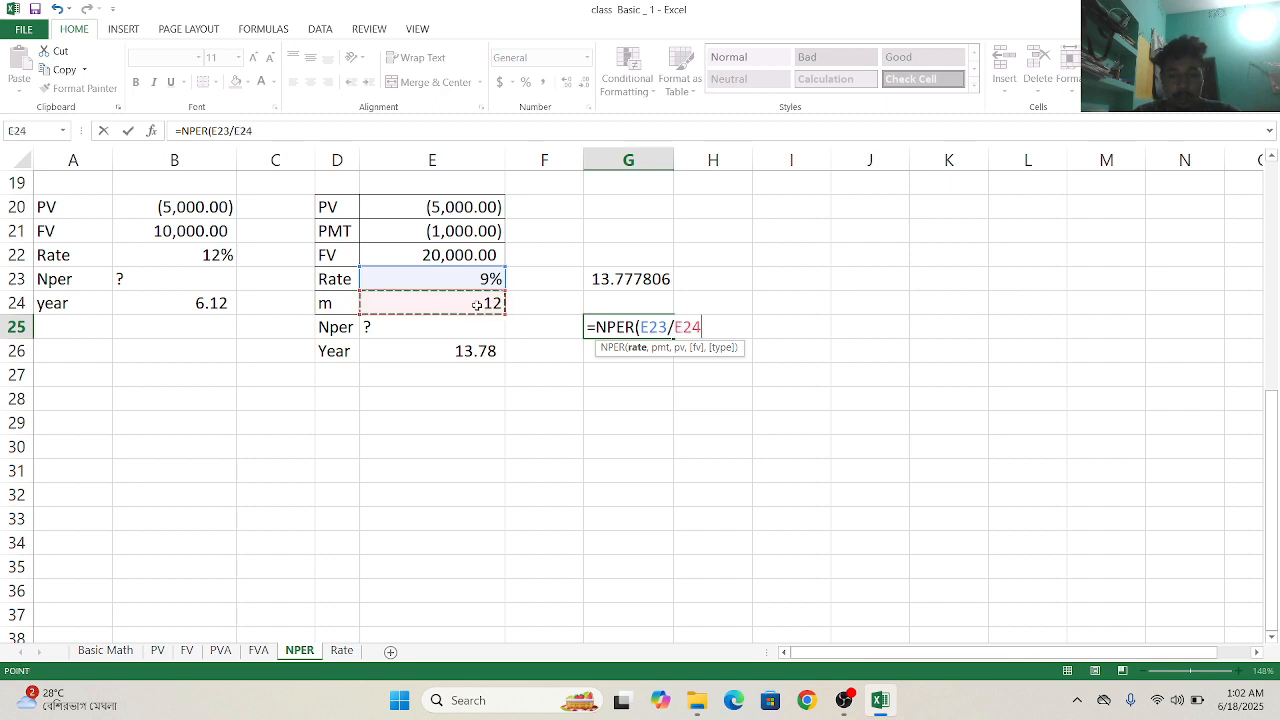
text(,)
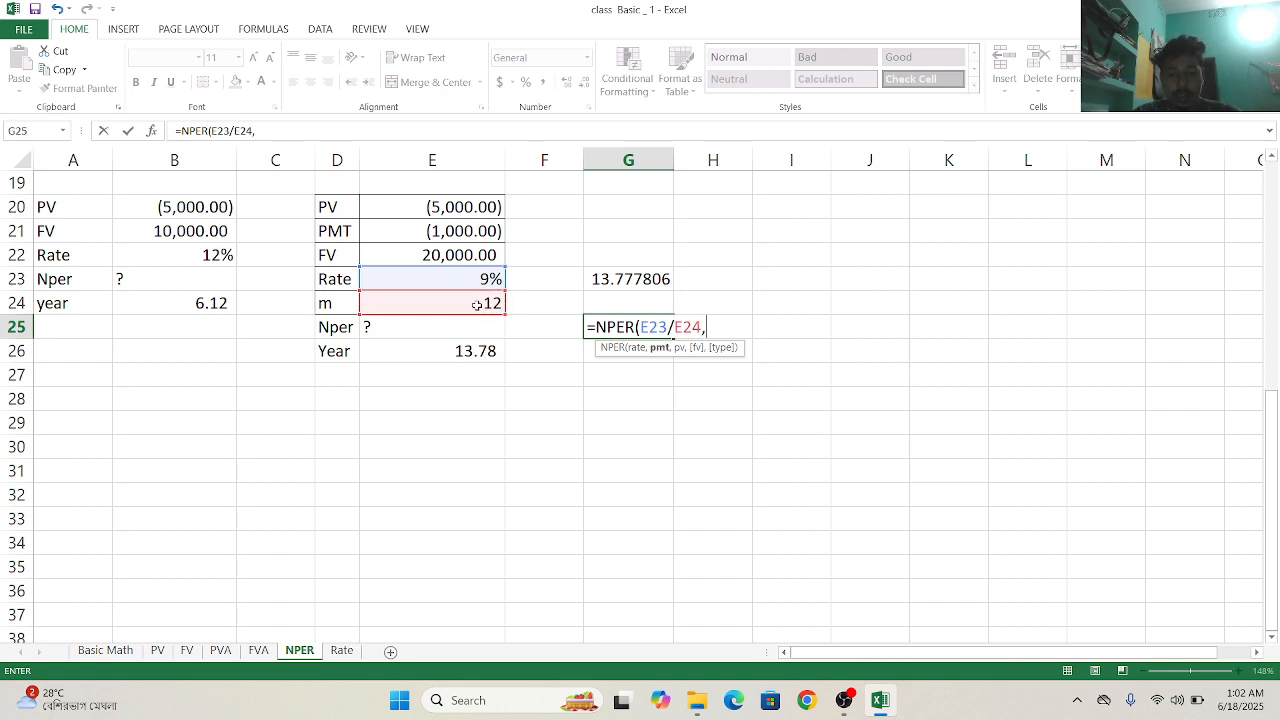
- Set the G25 NPER formula's payment to E21 and its present value to E20
click(449, 231)
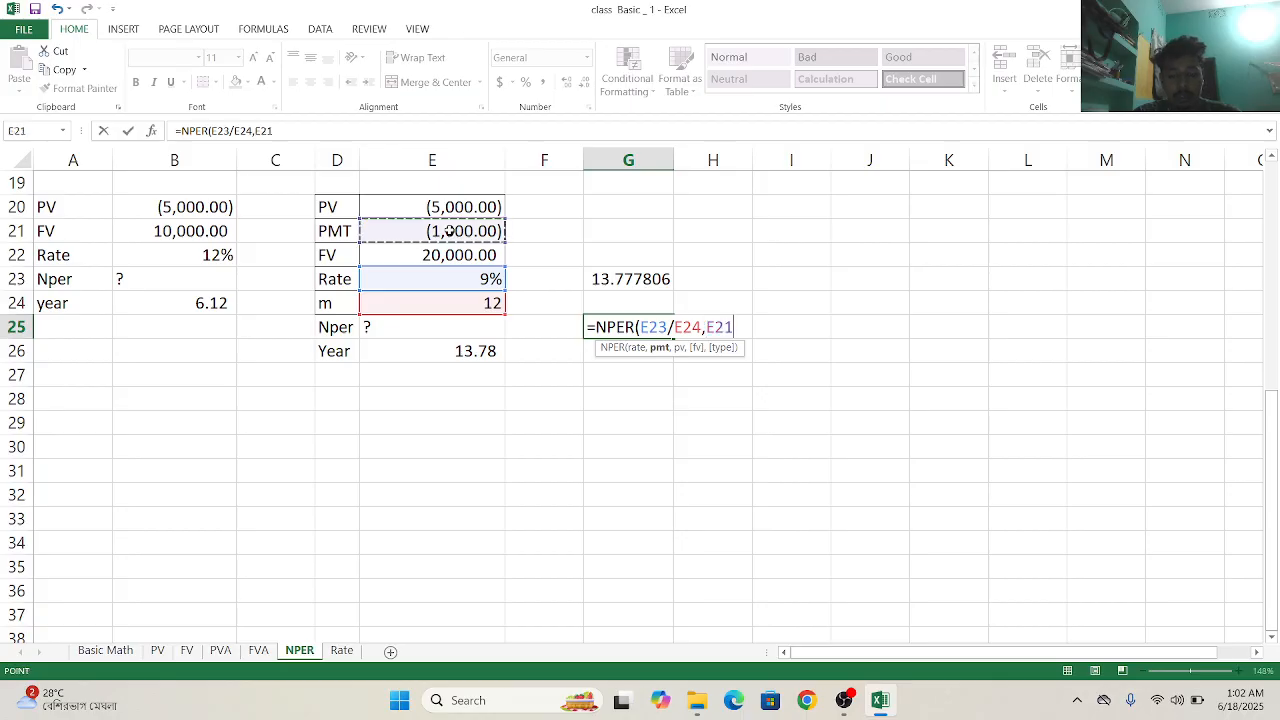
text(,)
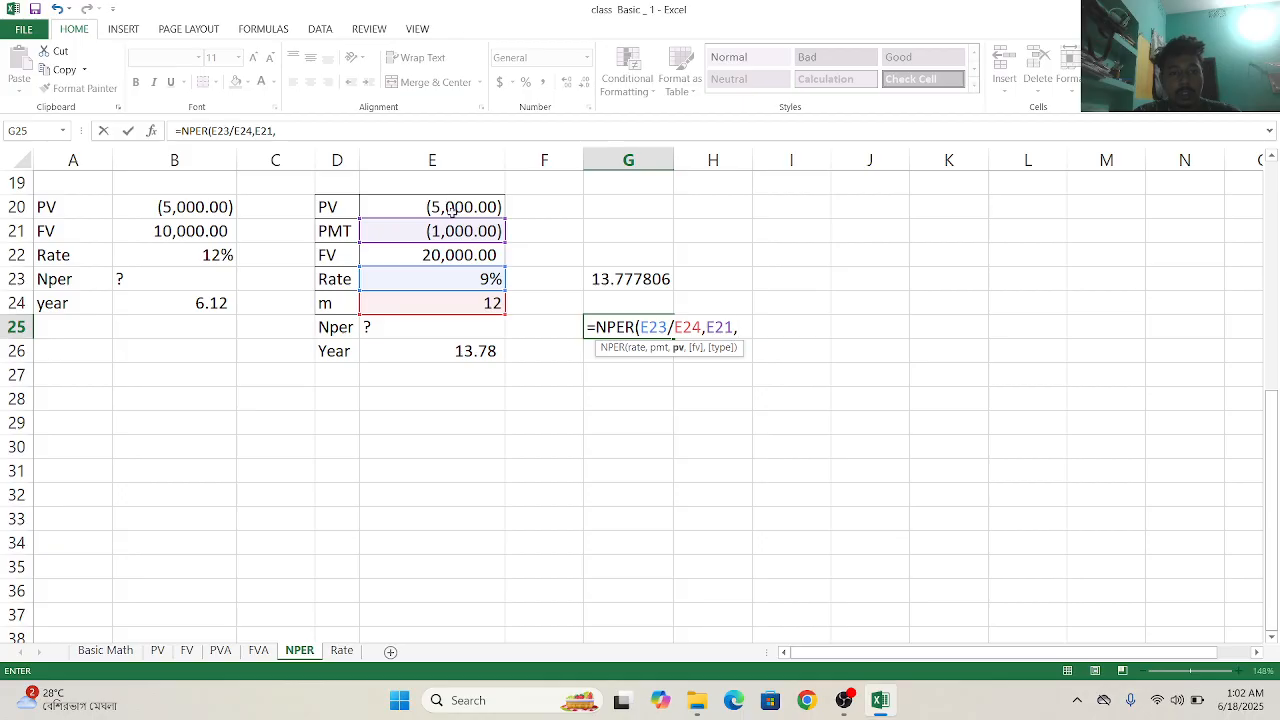
click(455, 207)
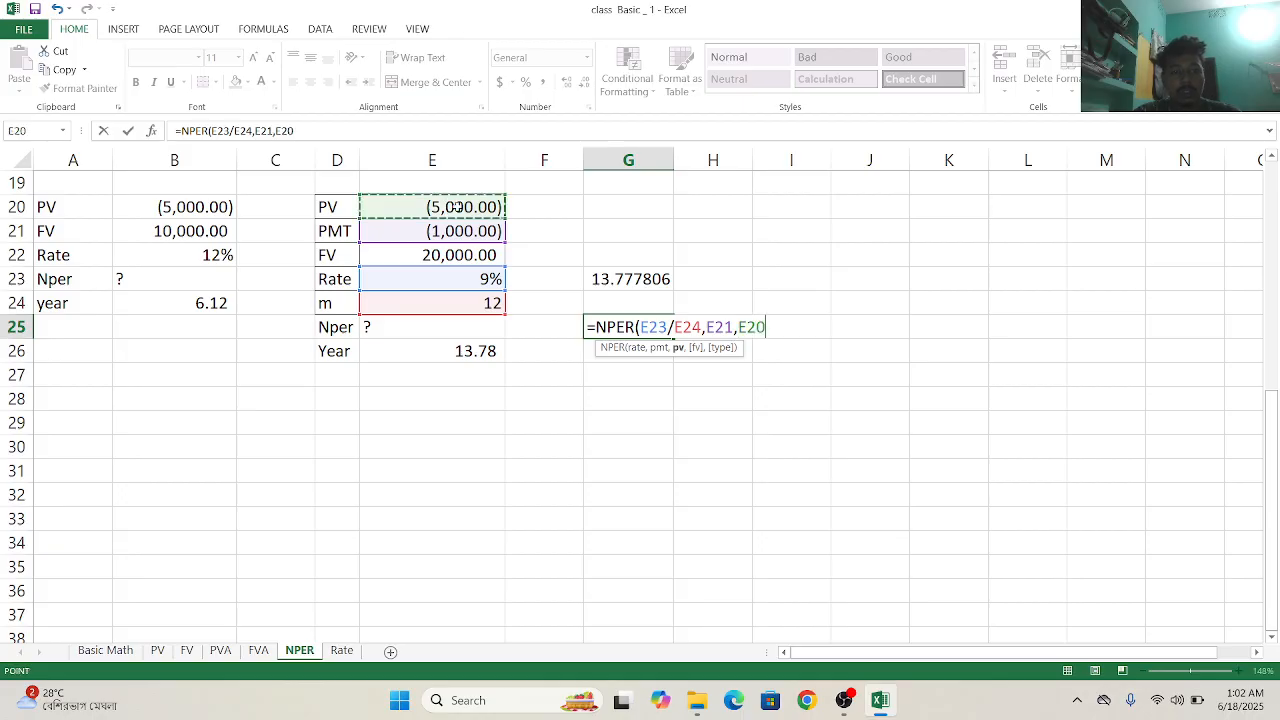
text(,)
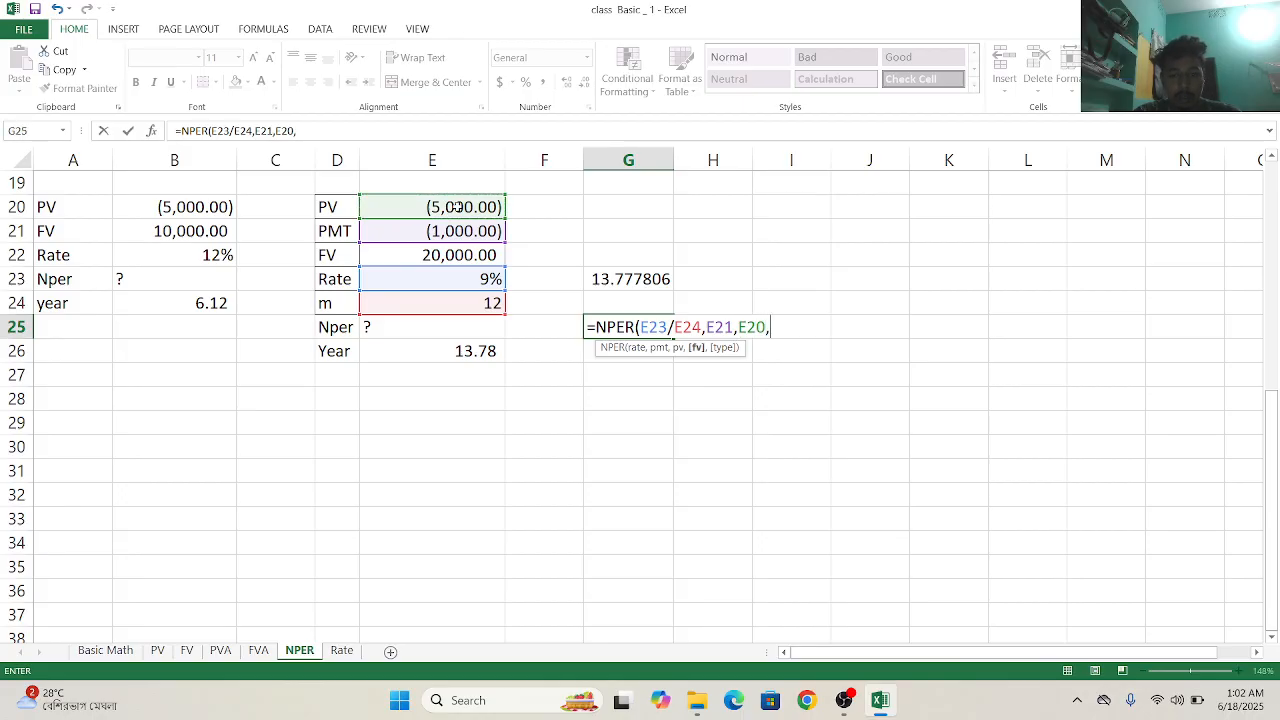
- Complete the NPER formula in G25 with future value E22 and type 0 for end-of-period payments
click(451, 255)
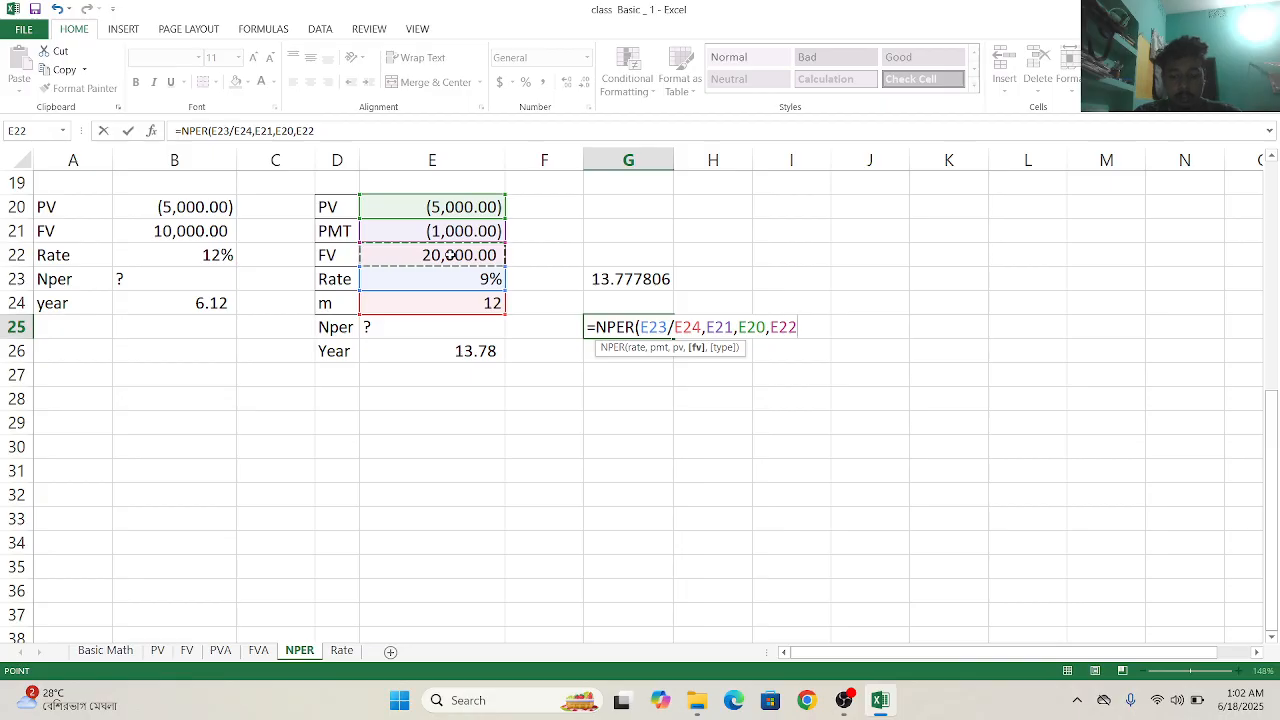
text(,)
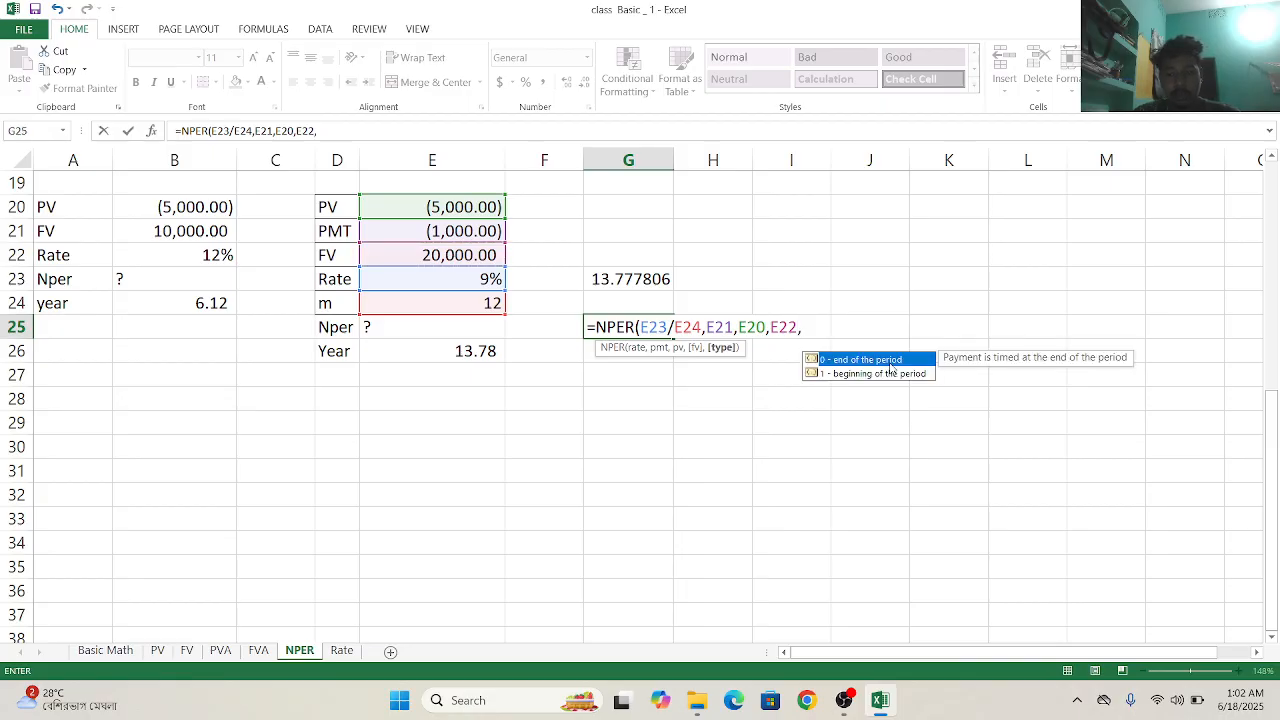
text(0))
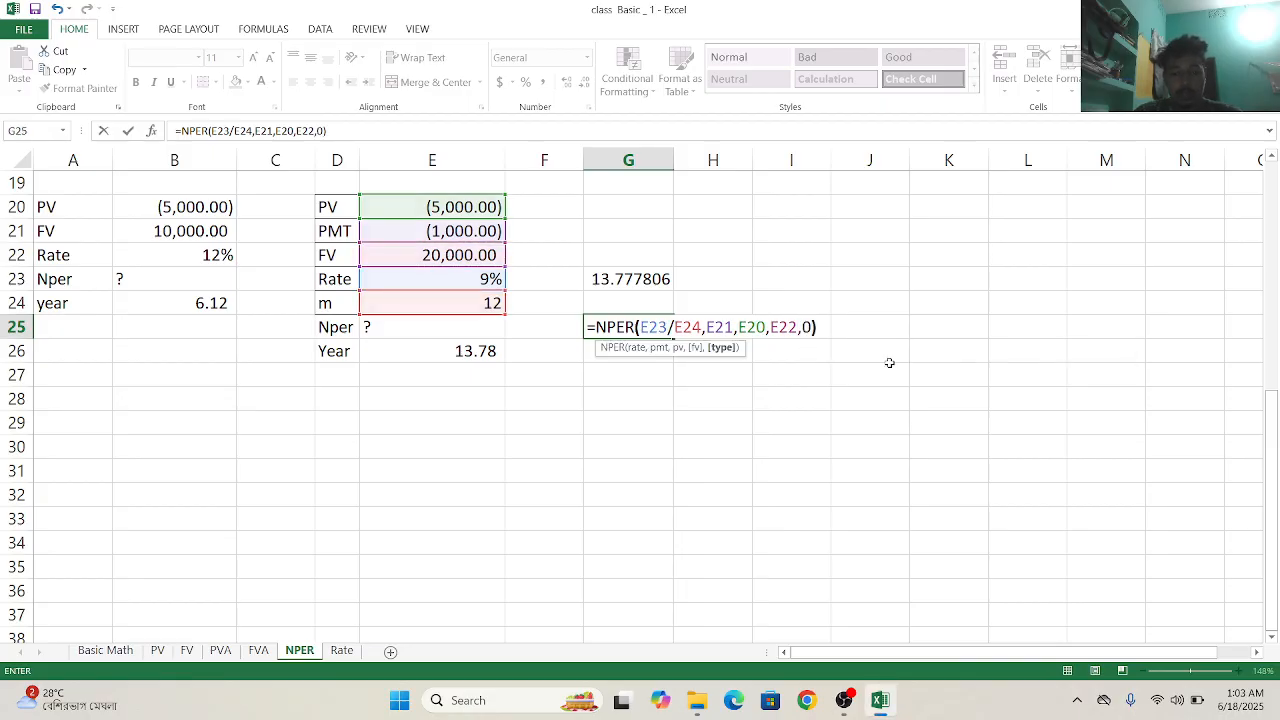
key(Return)
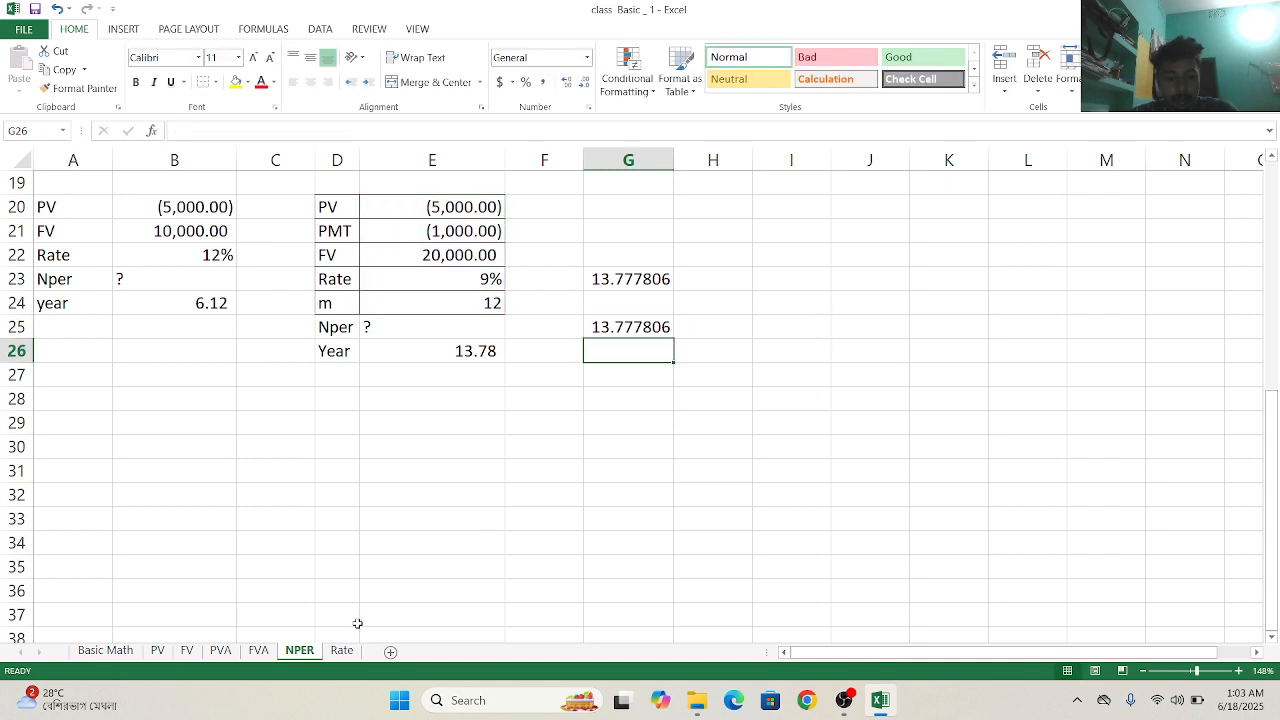
- On the Rate sheet, start a RATE formula in D28 and set its number of periods to B28
click(342, 651)
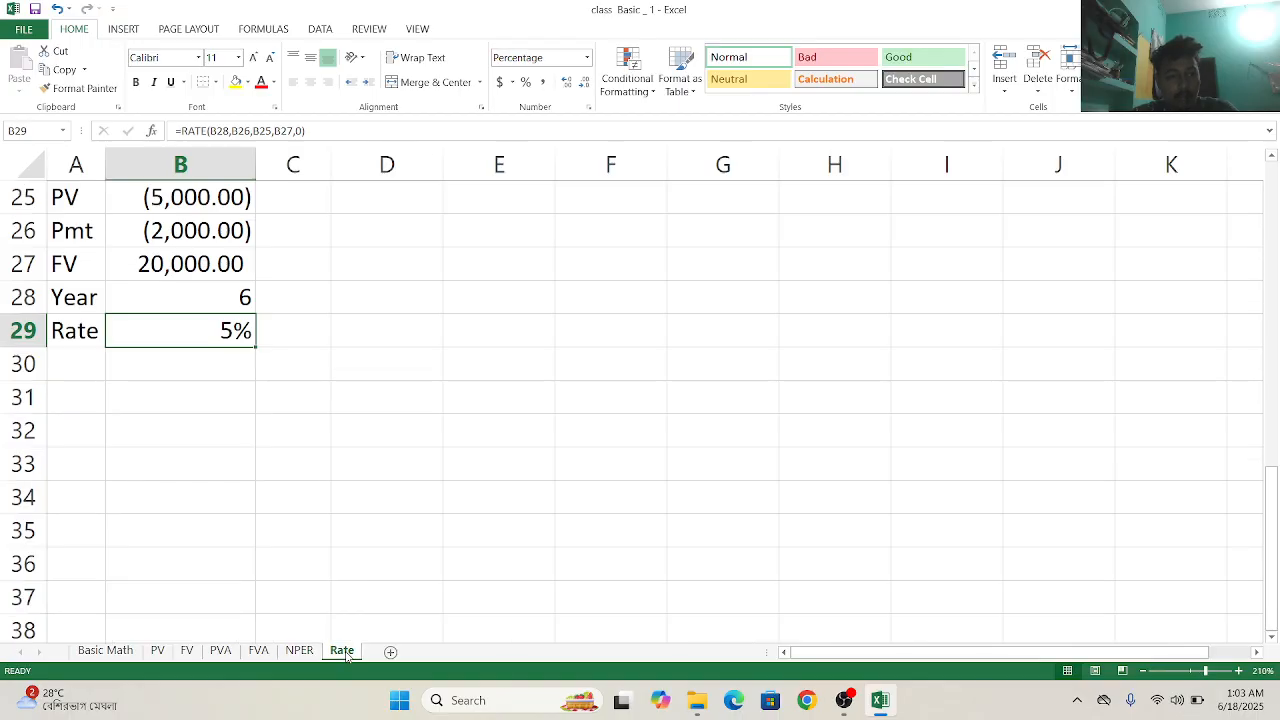
click(366, 289)
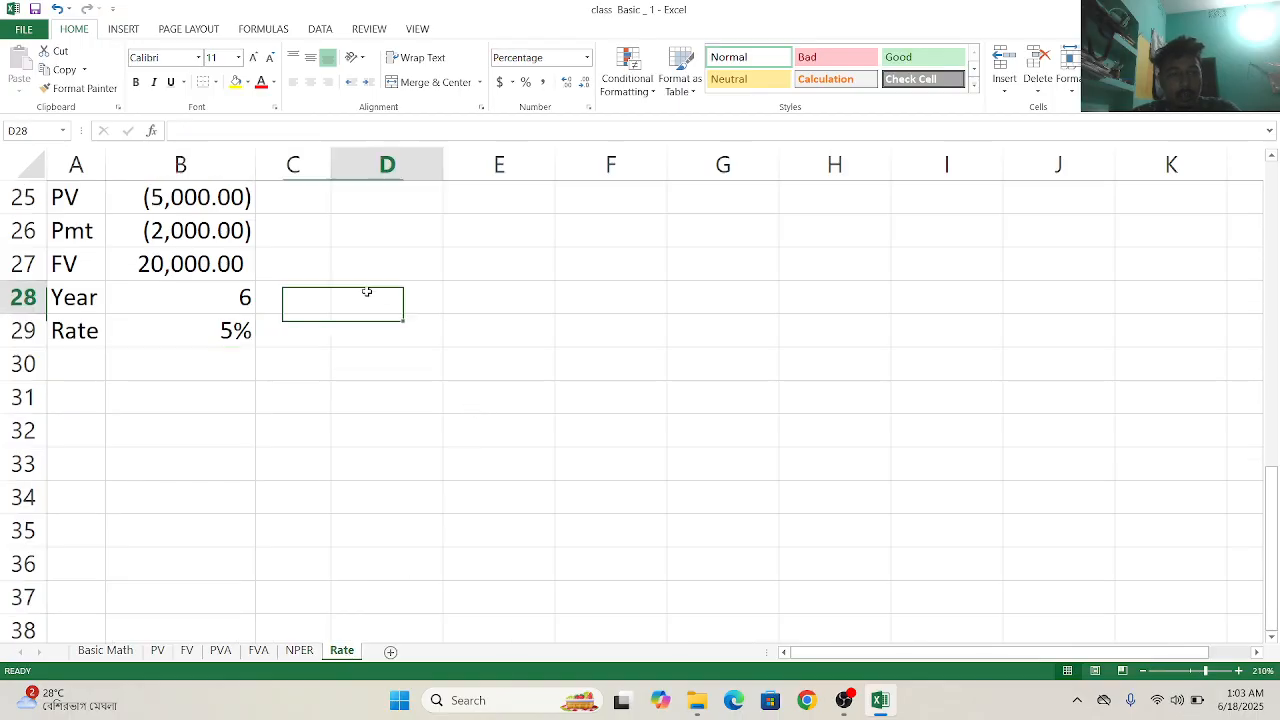
text(=r)
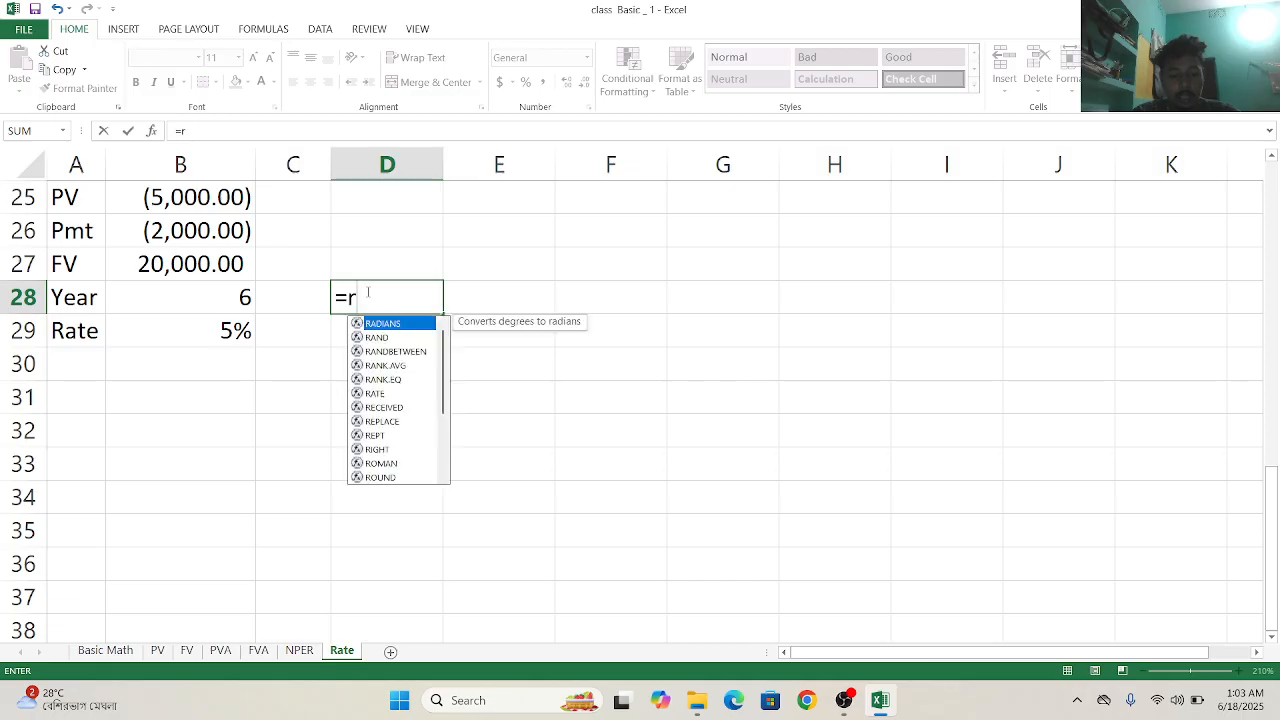
text(a)
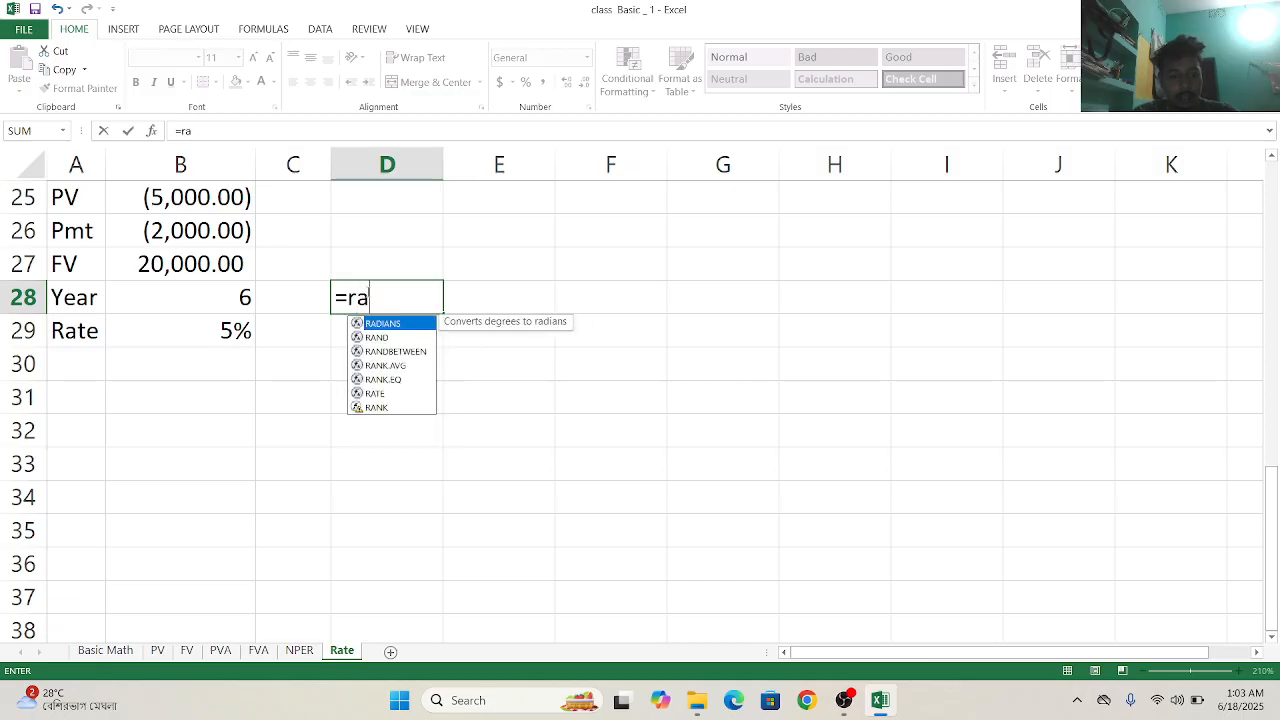
click(372, 393)
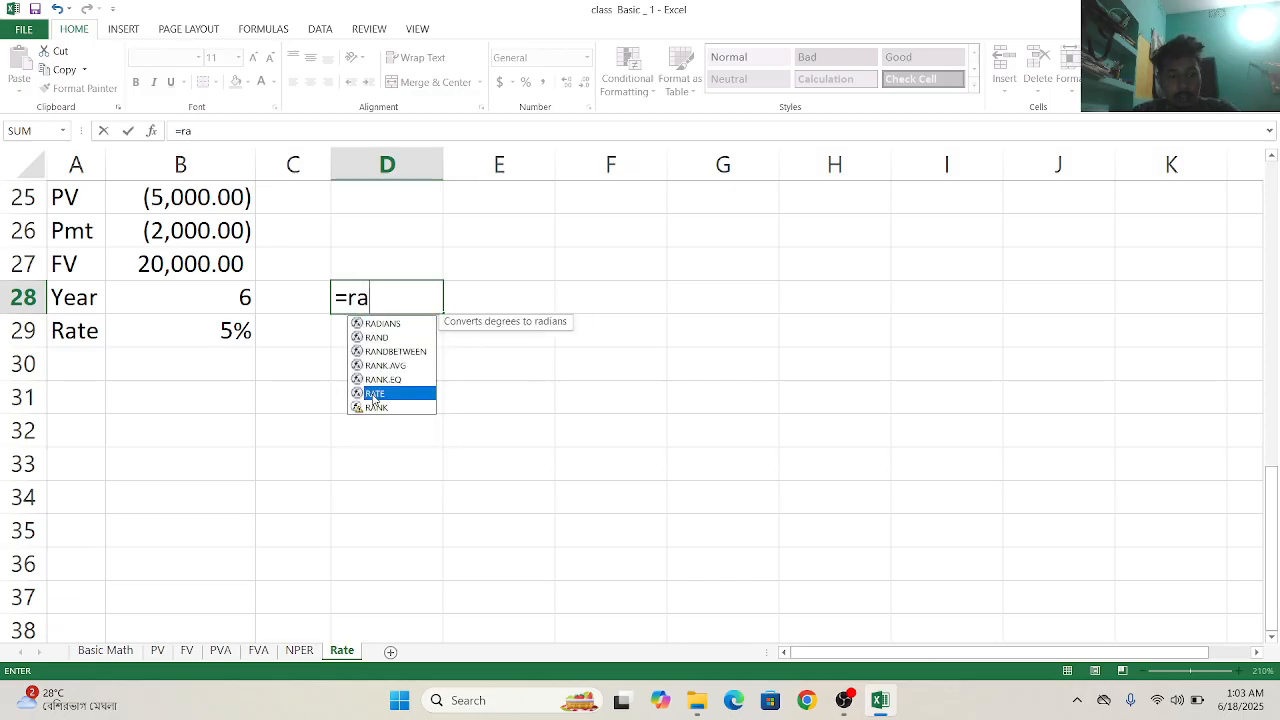
double_click(371, 393)
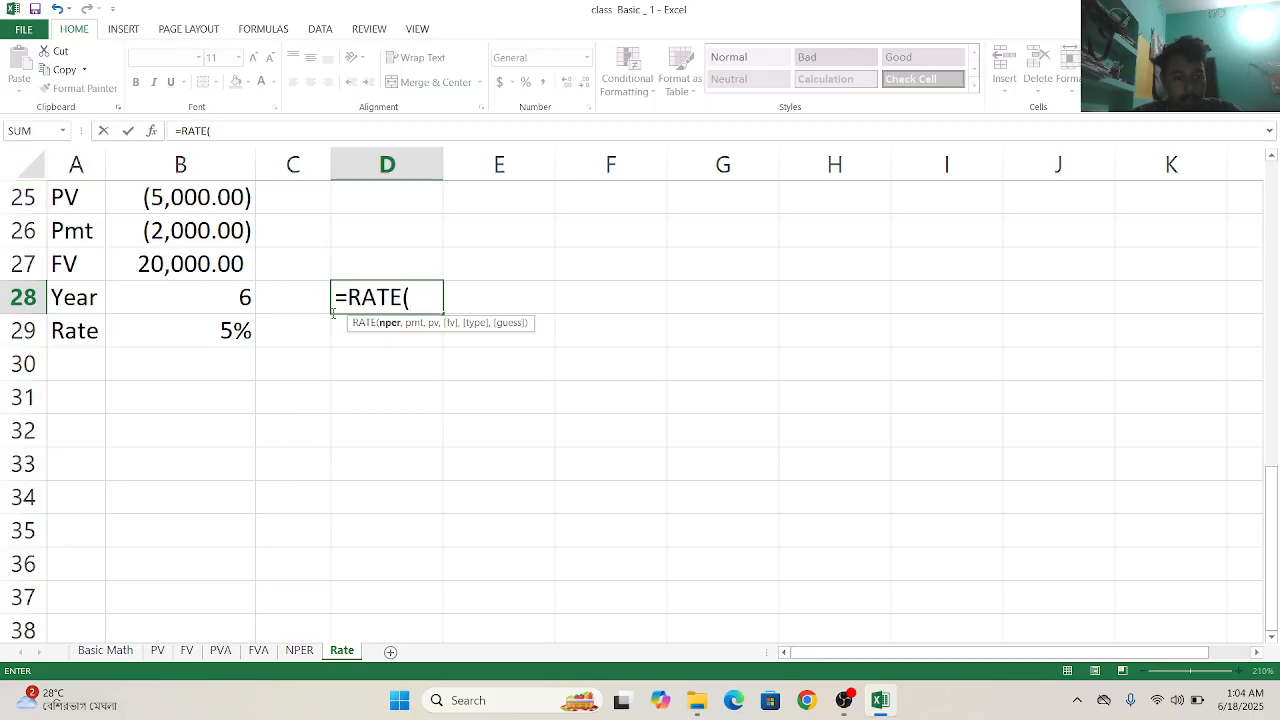
click(186, 290)
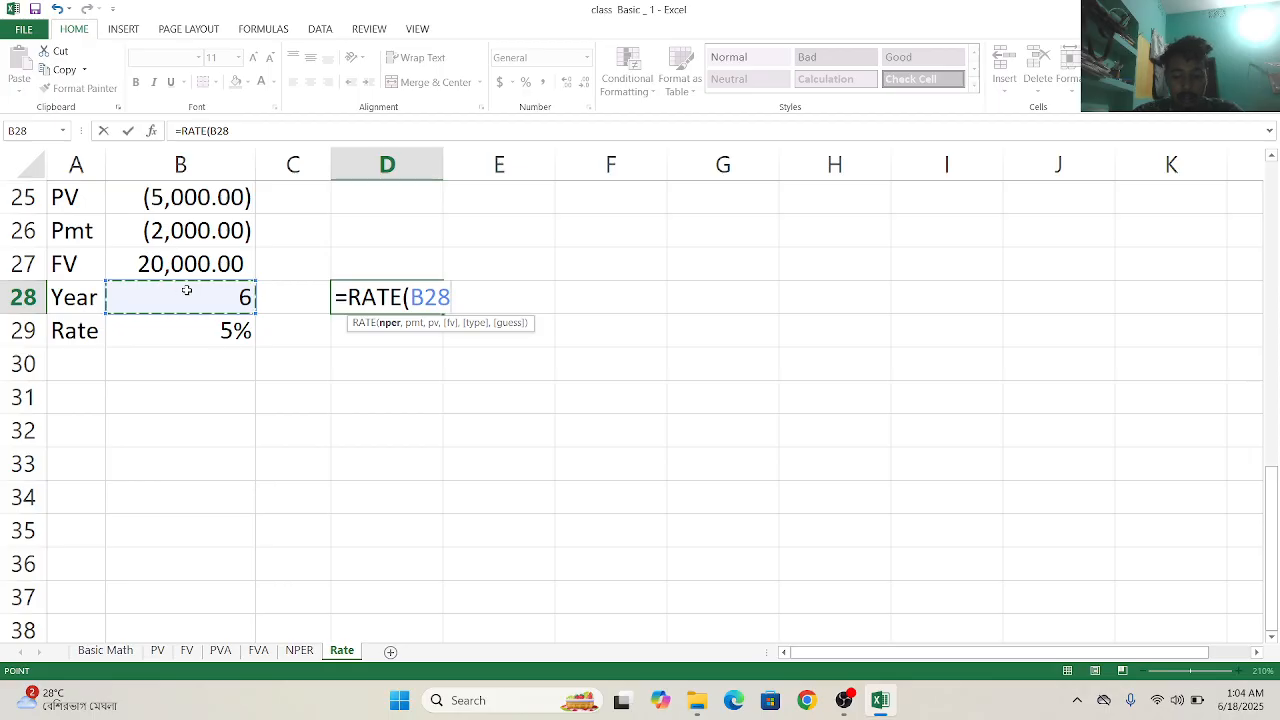
text(,)
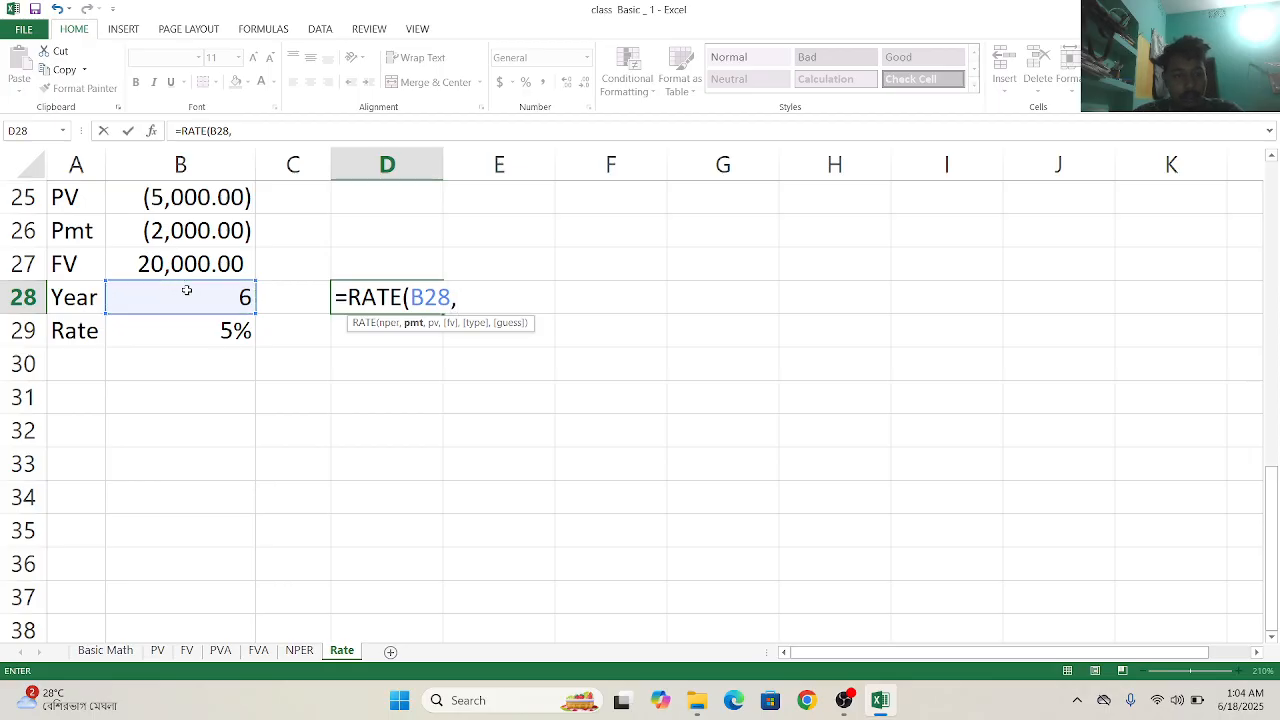
- Set the D28 RATE formula's payment to B26 and its present value to B25
click(178, 229)
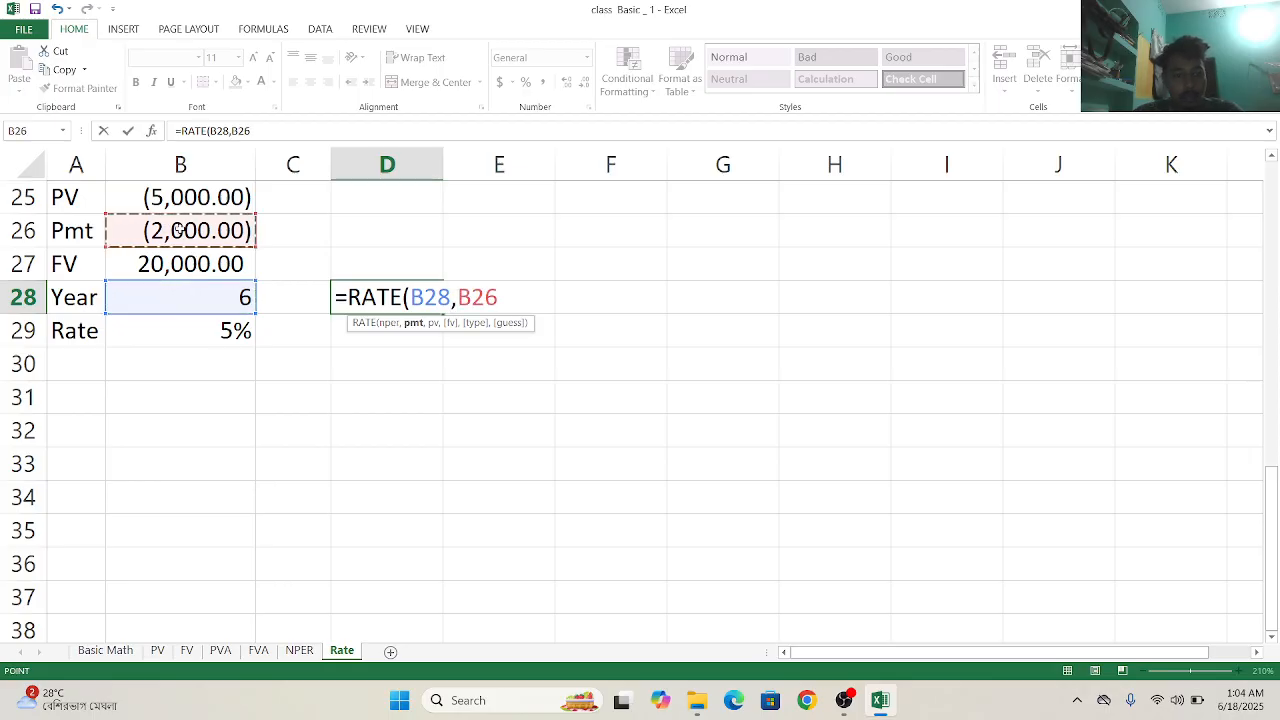
text(,)
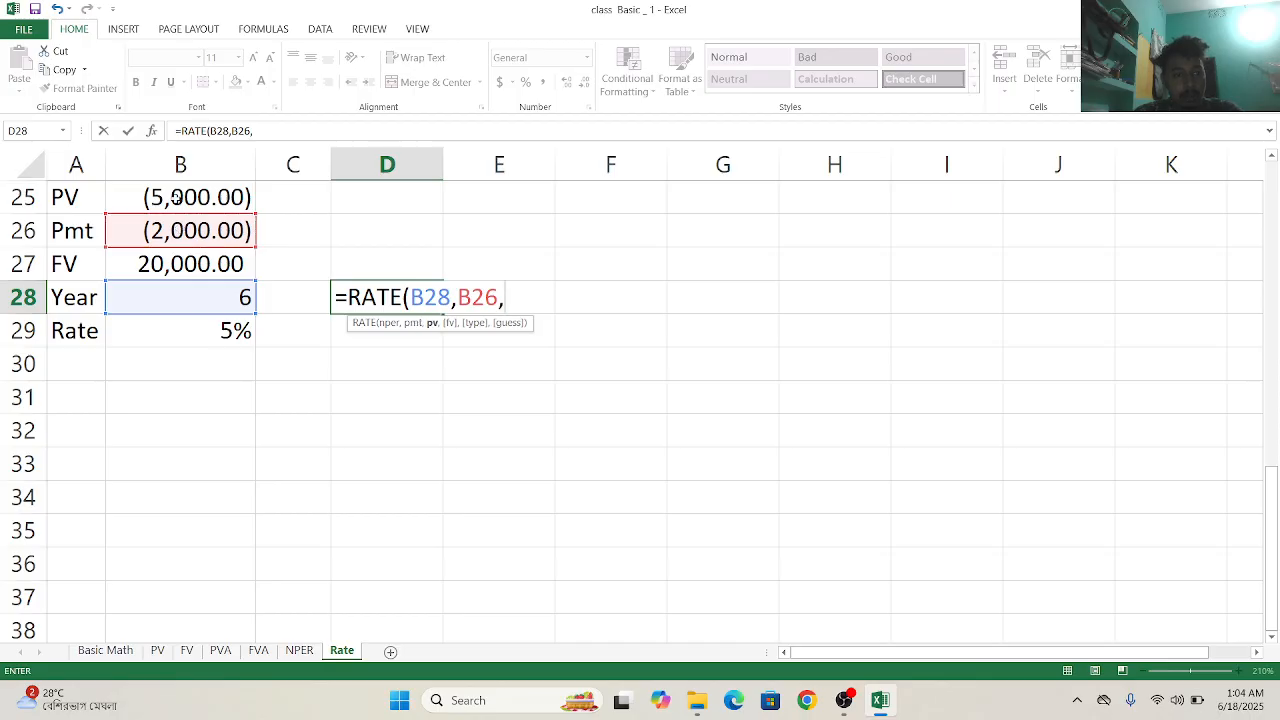
click(176, 197)
text(,)
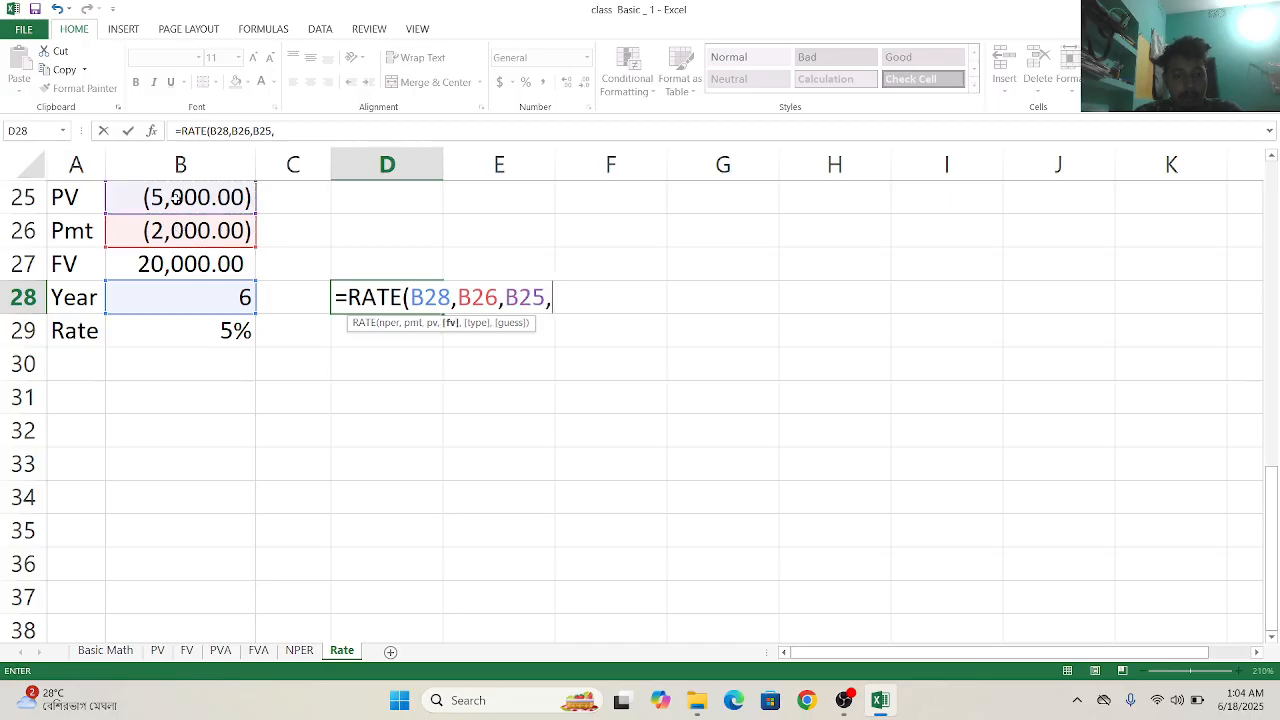
- Complete the RATE formula in D28 with future value B27 and type 0 for end-of-period payments
click(171, 264)
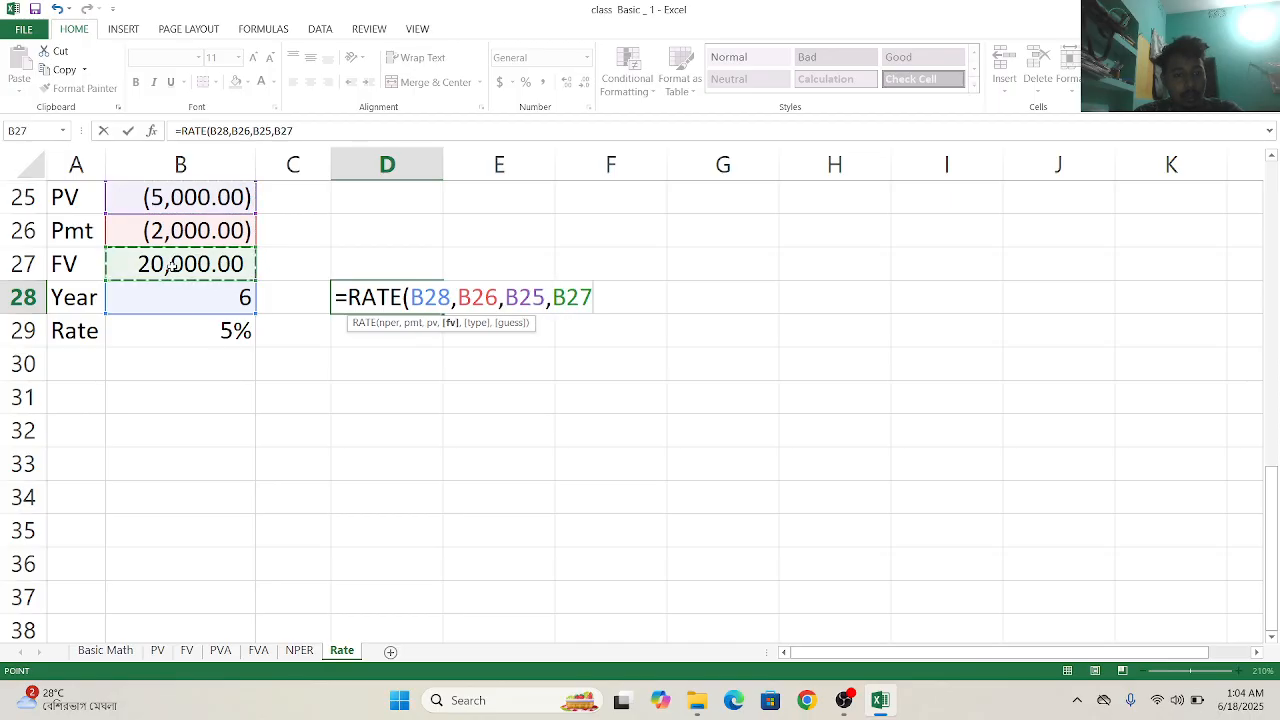
text(,)
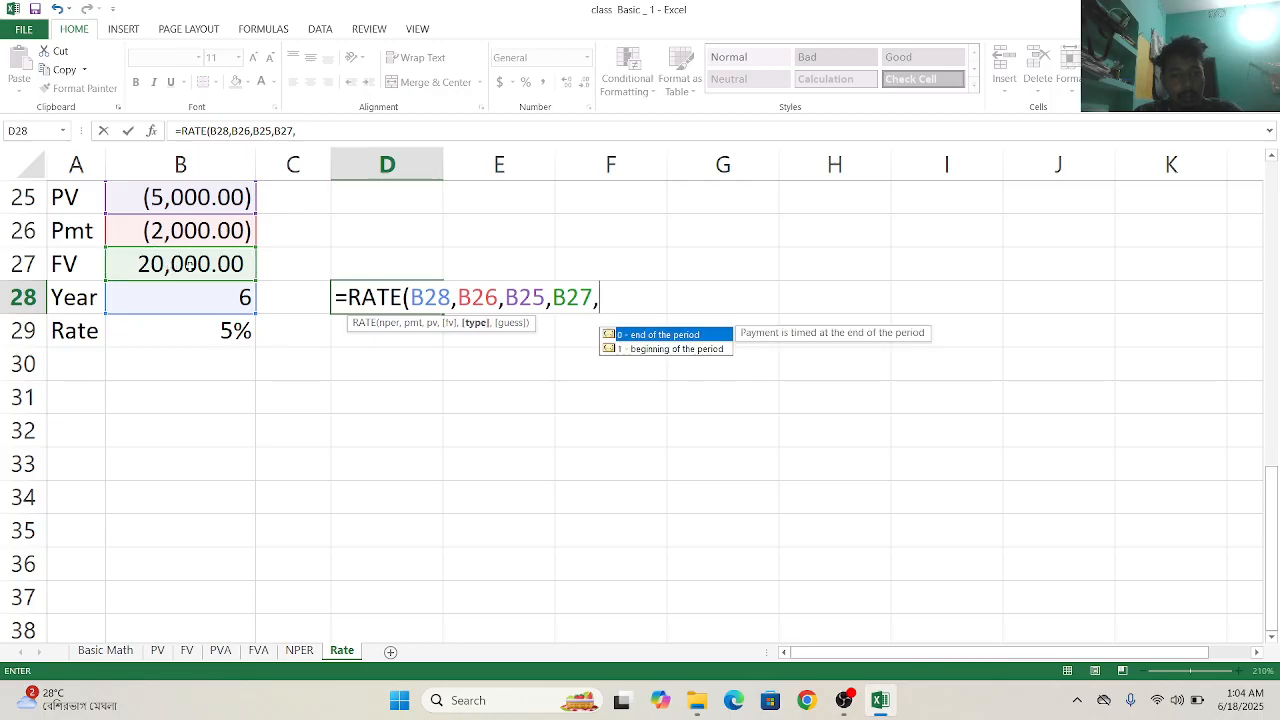
double_click(684, 334)
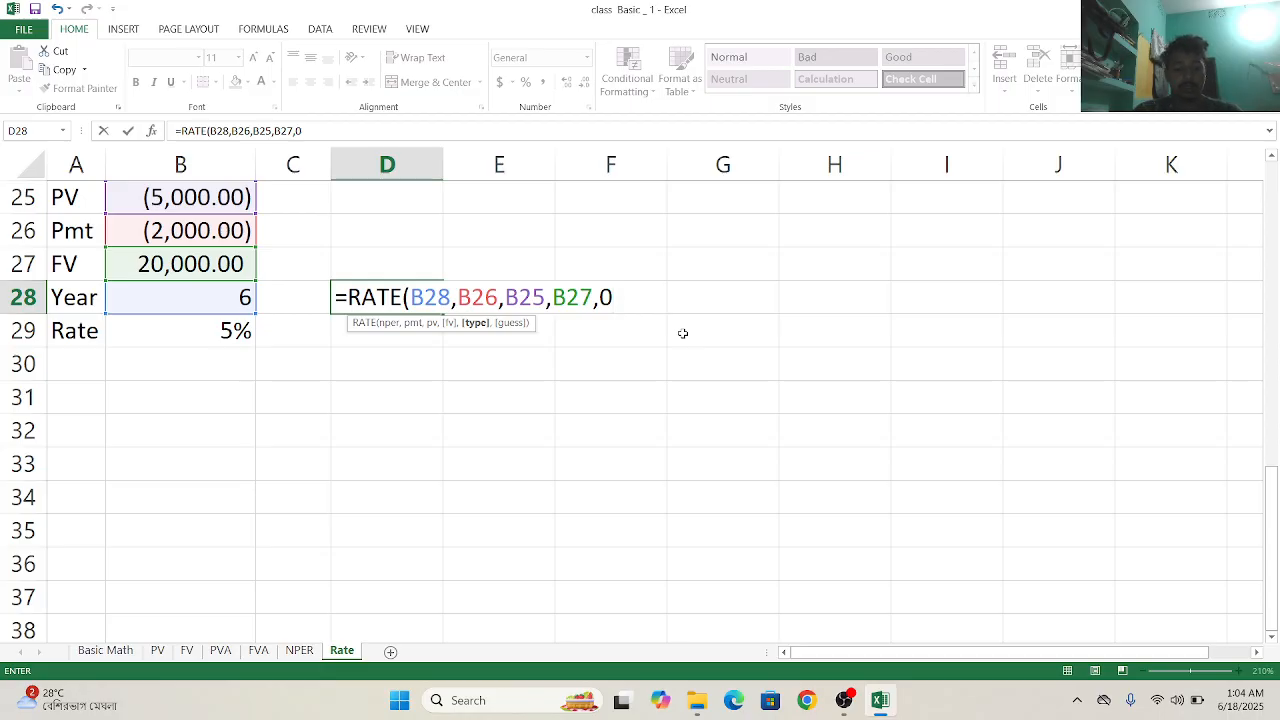
text())
key(Return)
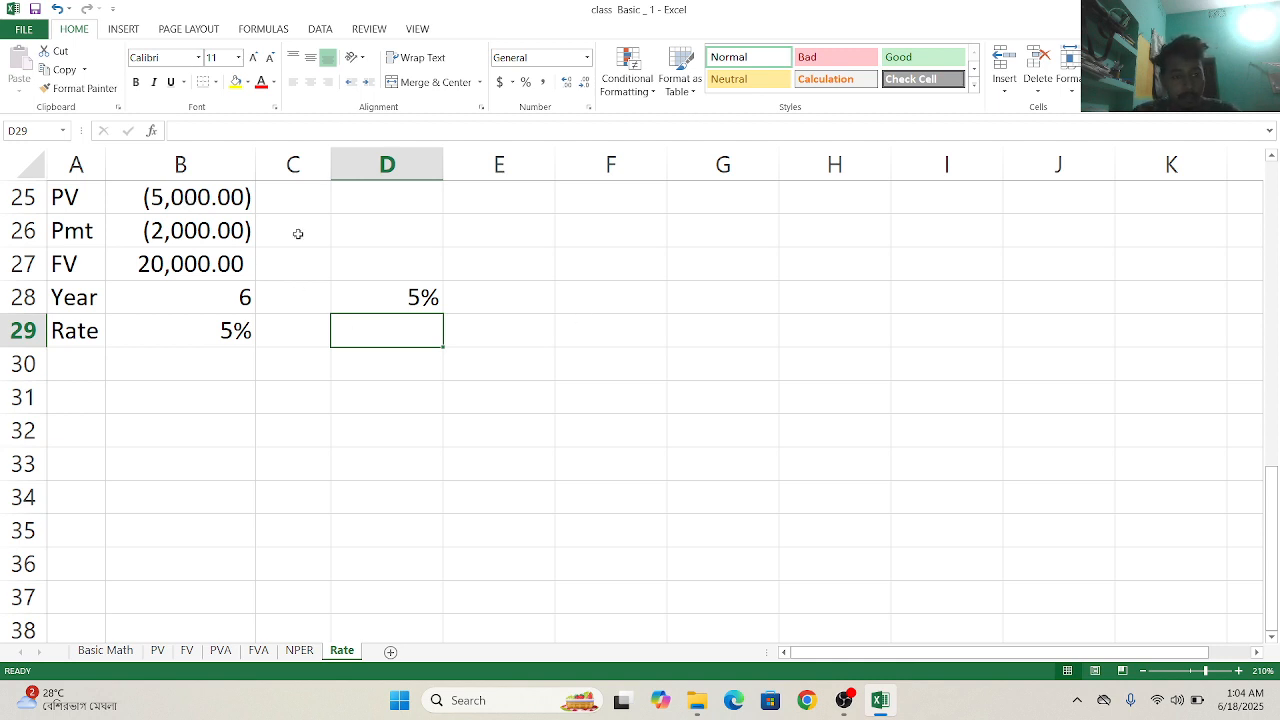
- Start another RATE formula in D29 and set its number of periods to B28
text(=)
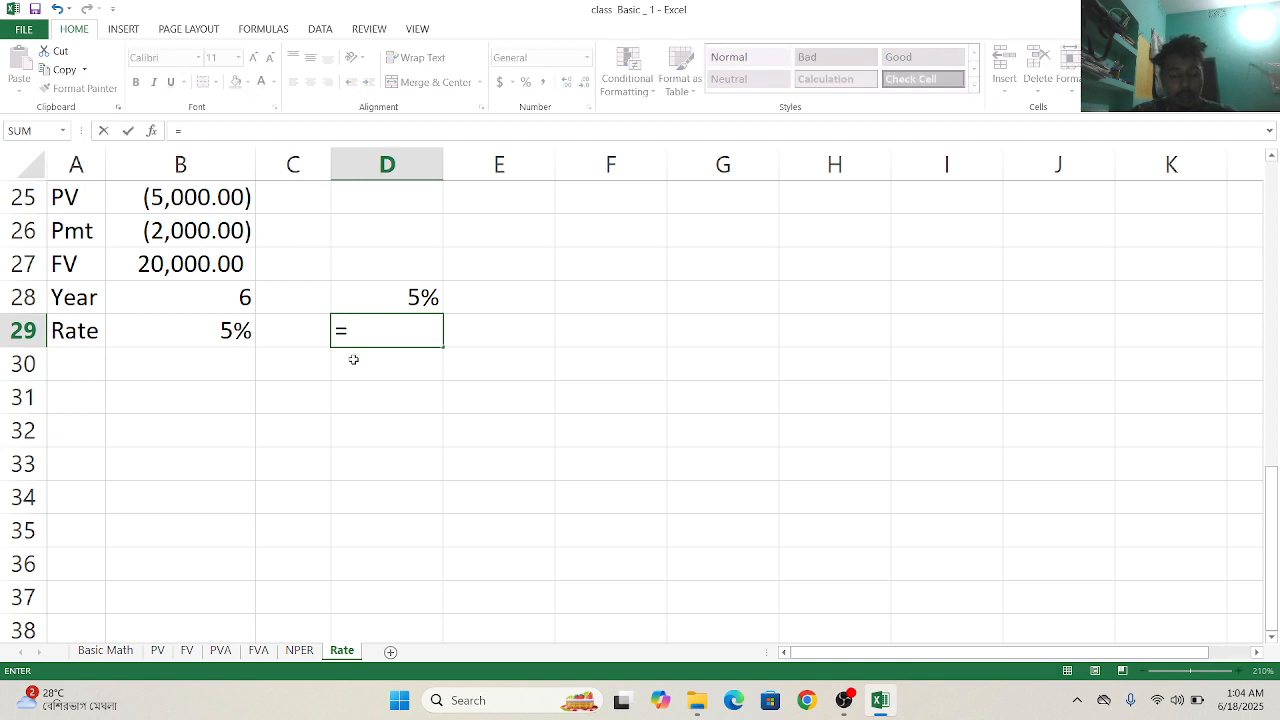
text(n)
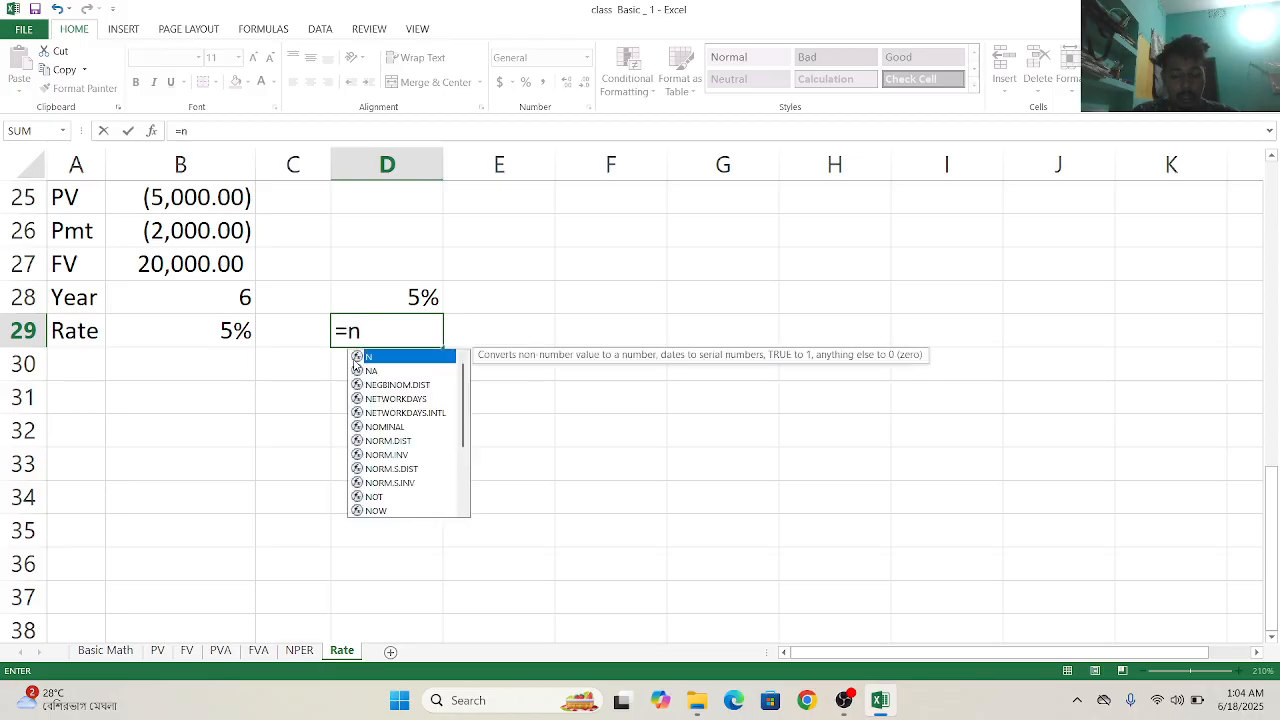
key(BackSpace)
text(rate)
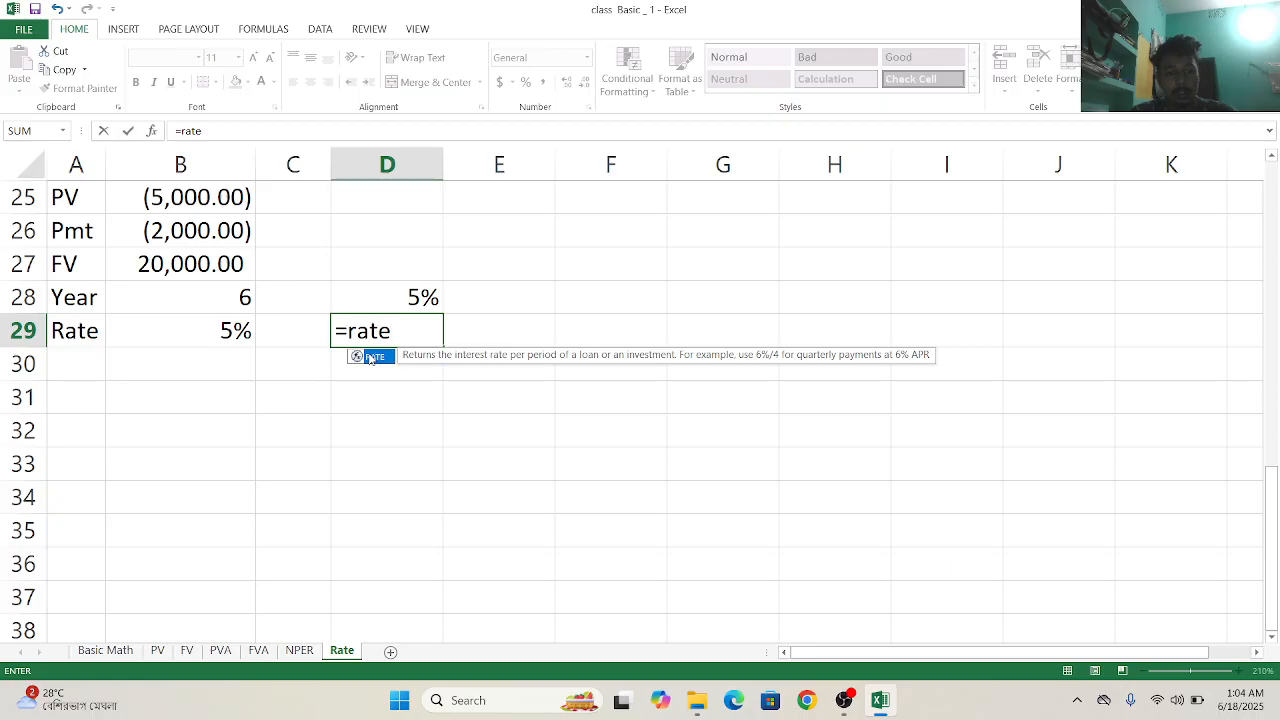
double_click(370, 357)
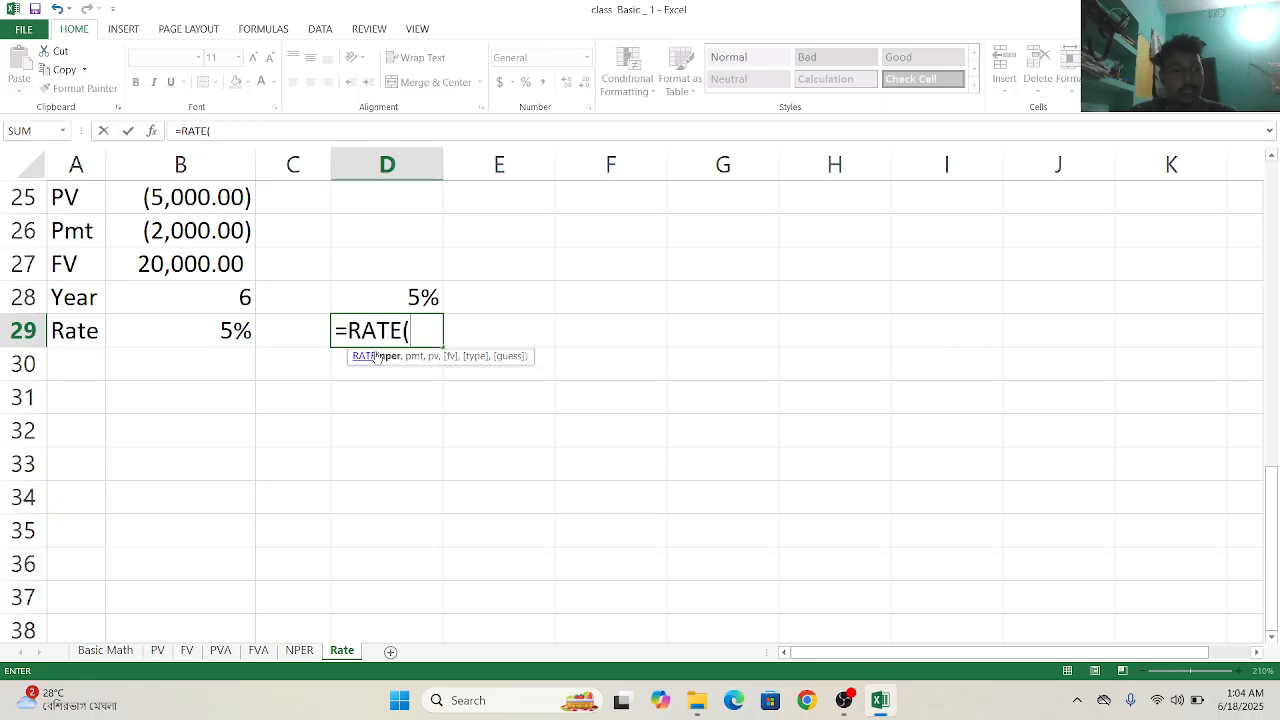
click(370, 356)
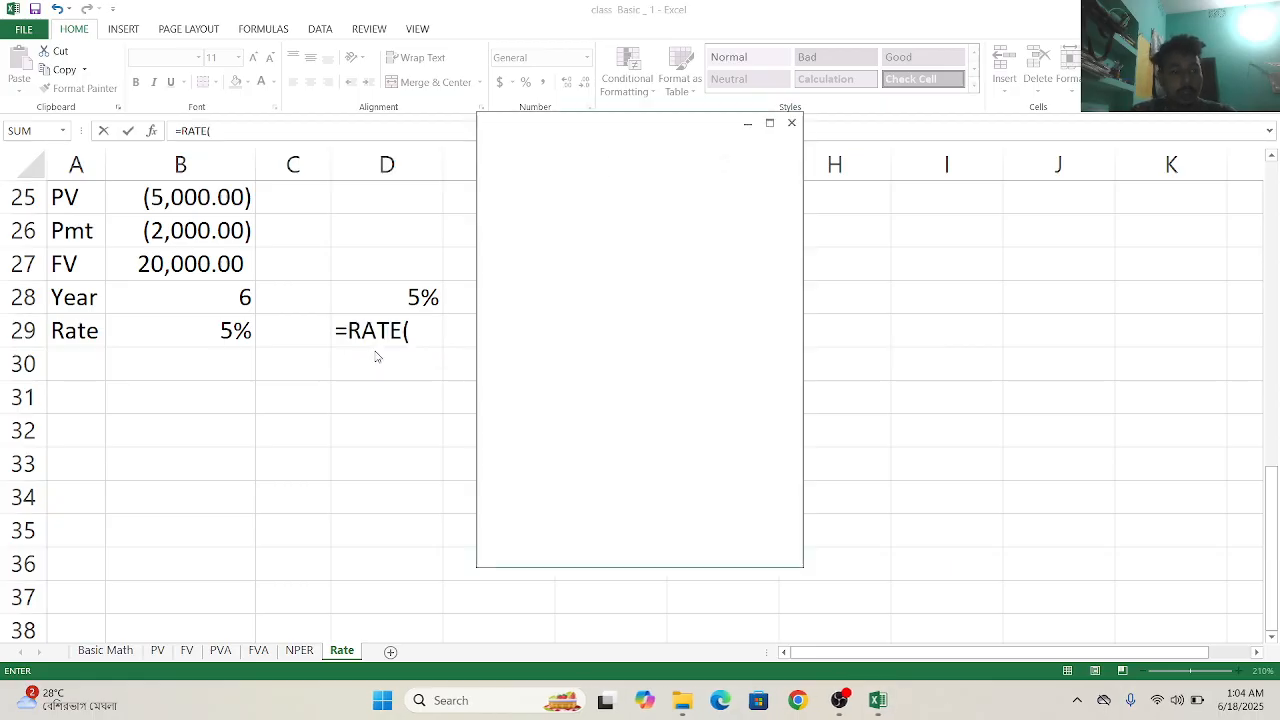
click(791, 123)
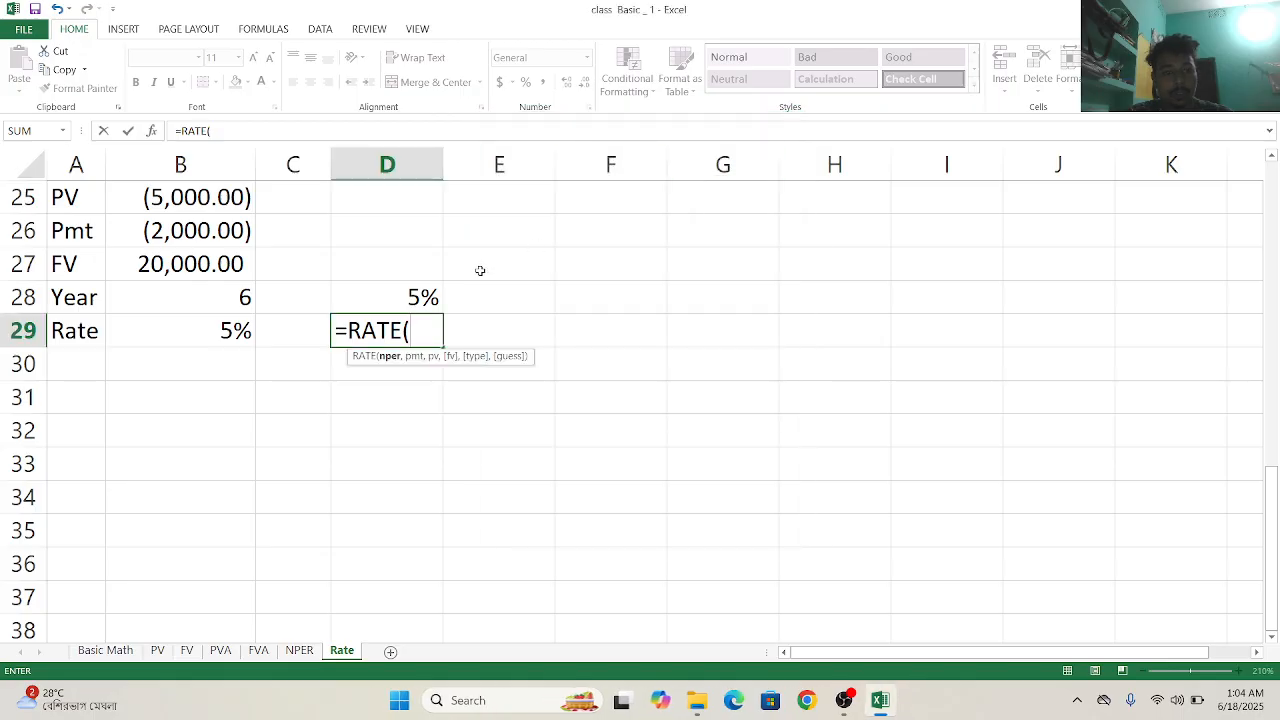
click(233, 293)
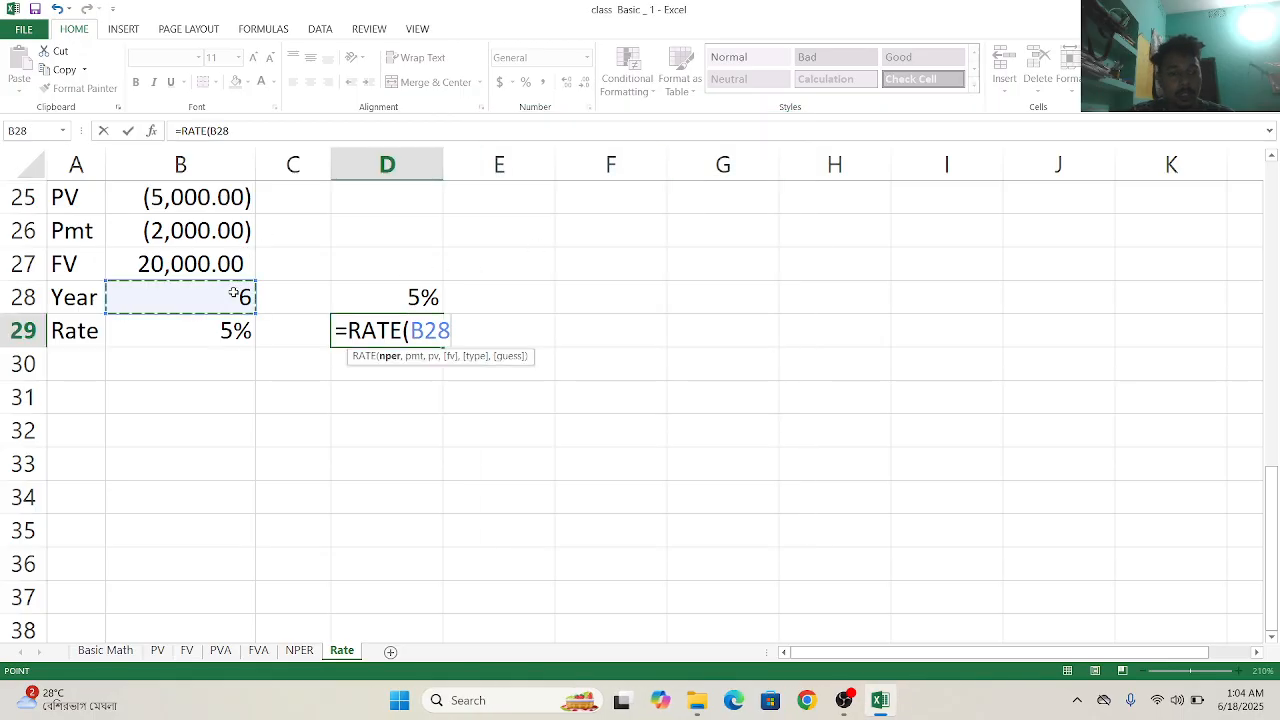
text(,)
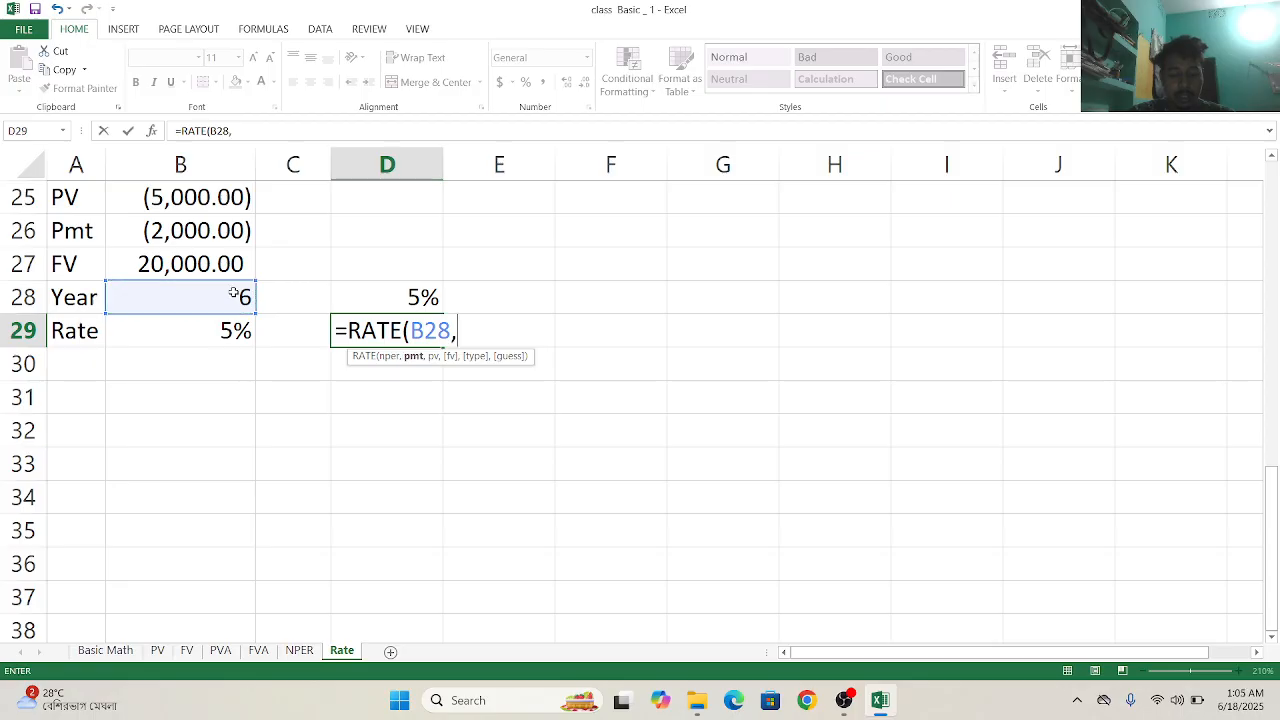
- Set the D29 RATE formula's payment to B26 and its present value to B25
click(181, 231)
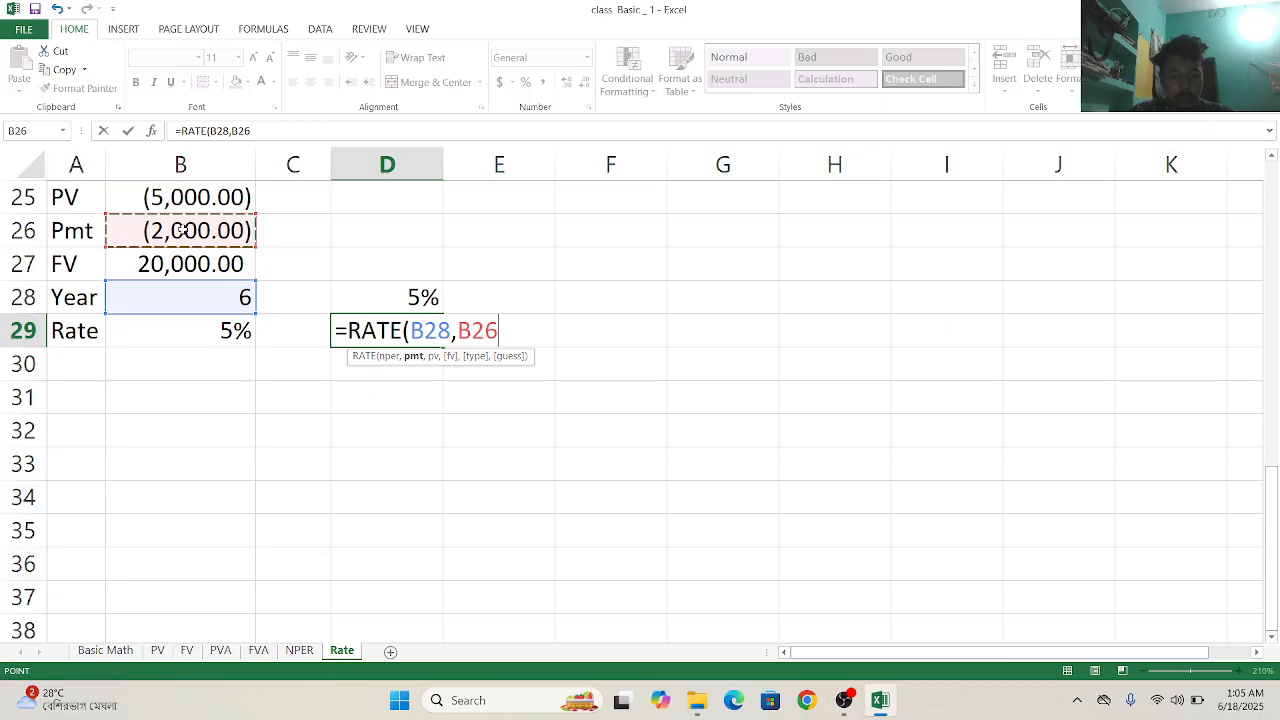
text(,)
click(176, 197)
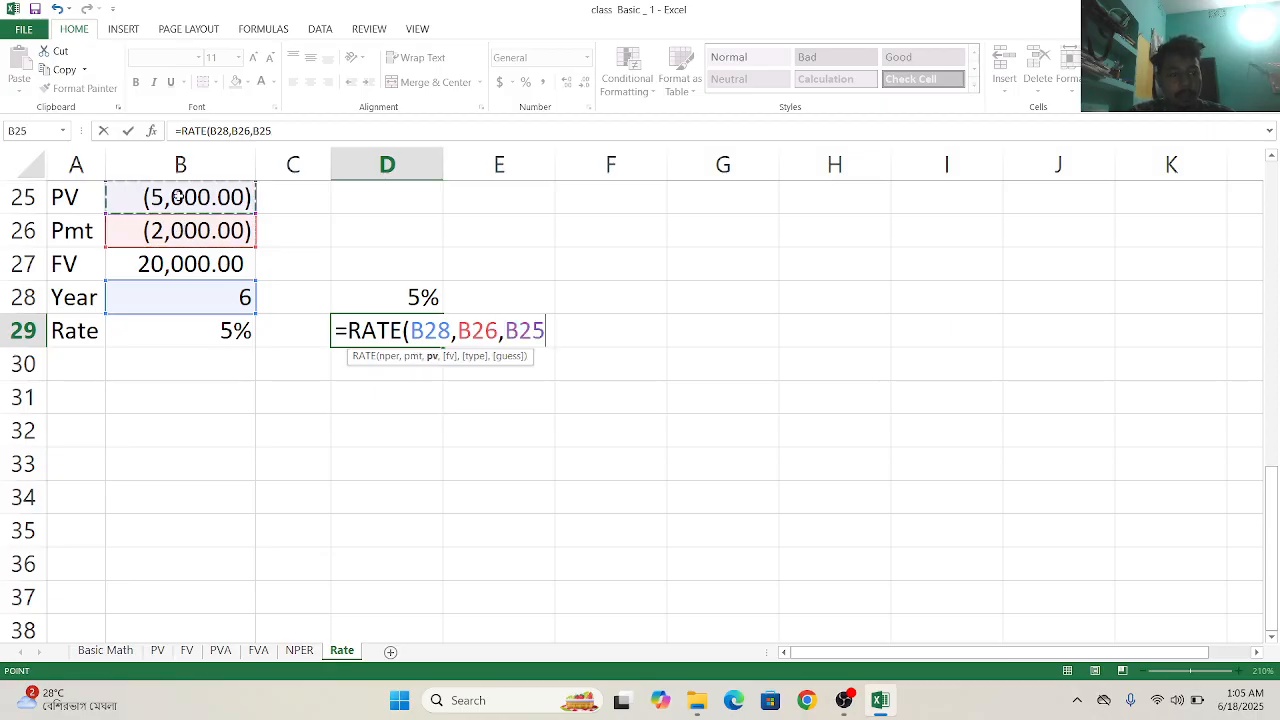
text(,)
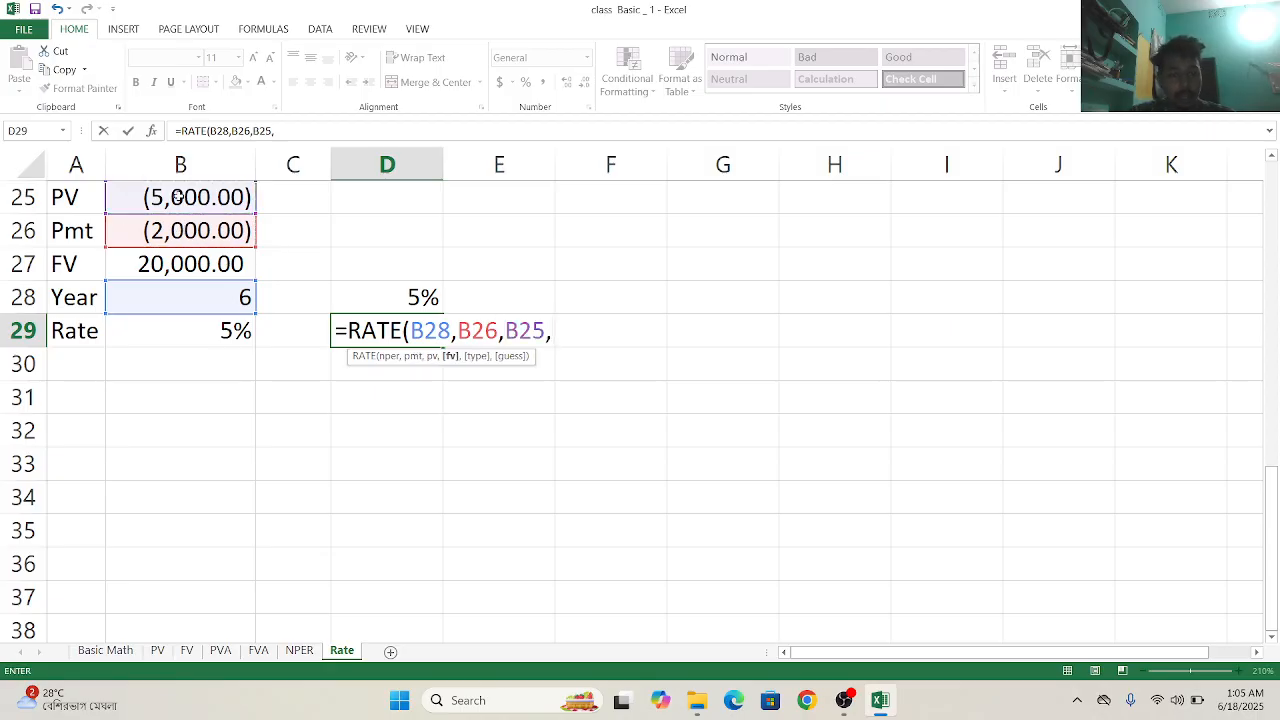
- Complete the RATE formula in D29 with future value B27 and type 0 for end-of-period payments
click(198, 268)
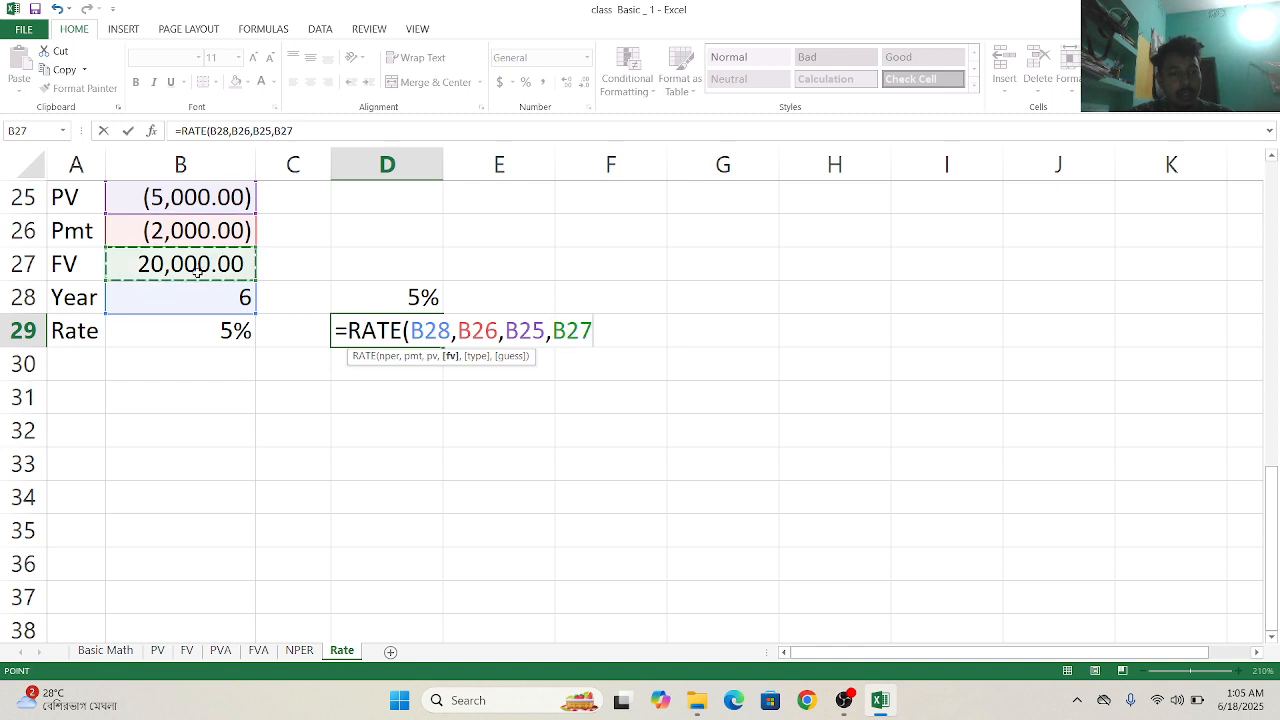
text(,)
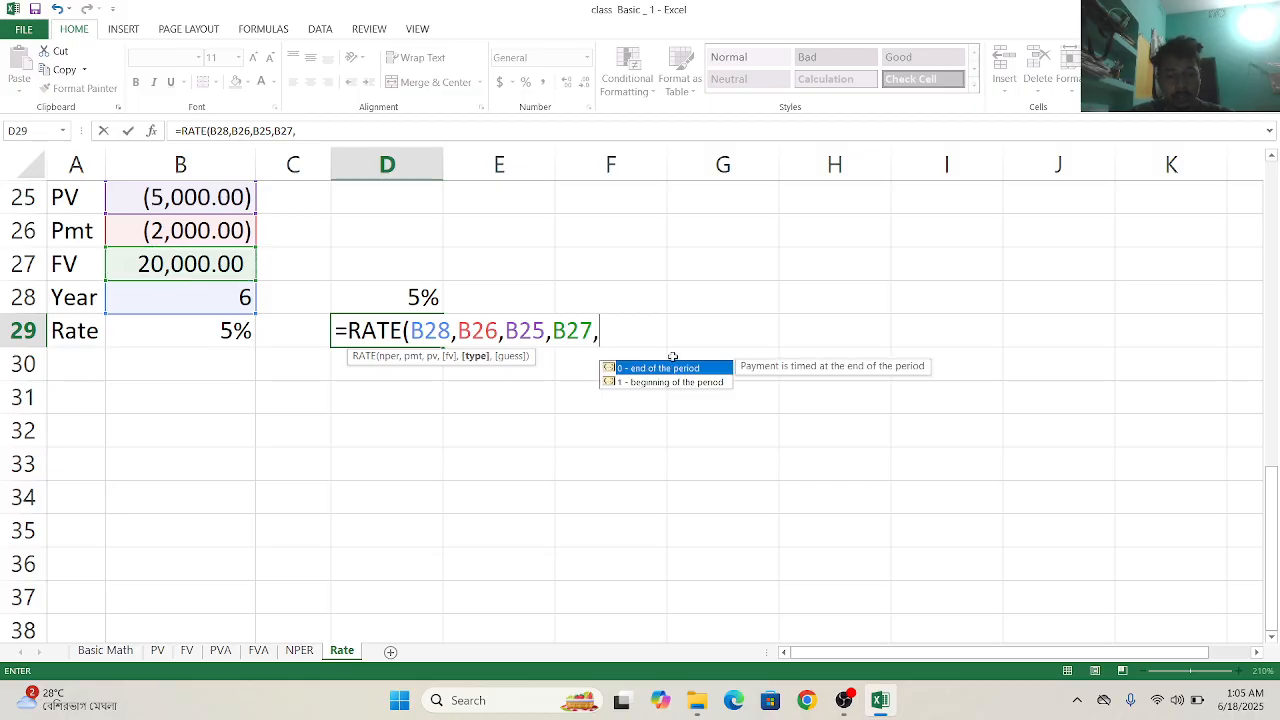
double_click(683, 369)
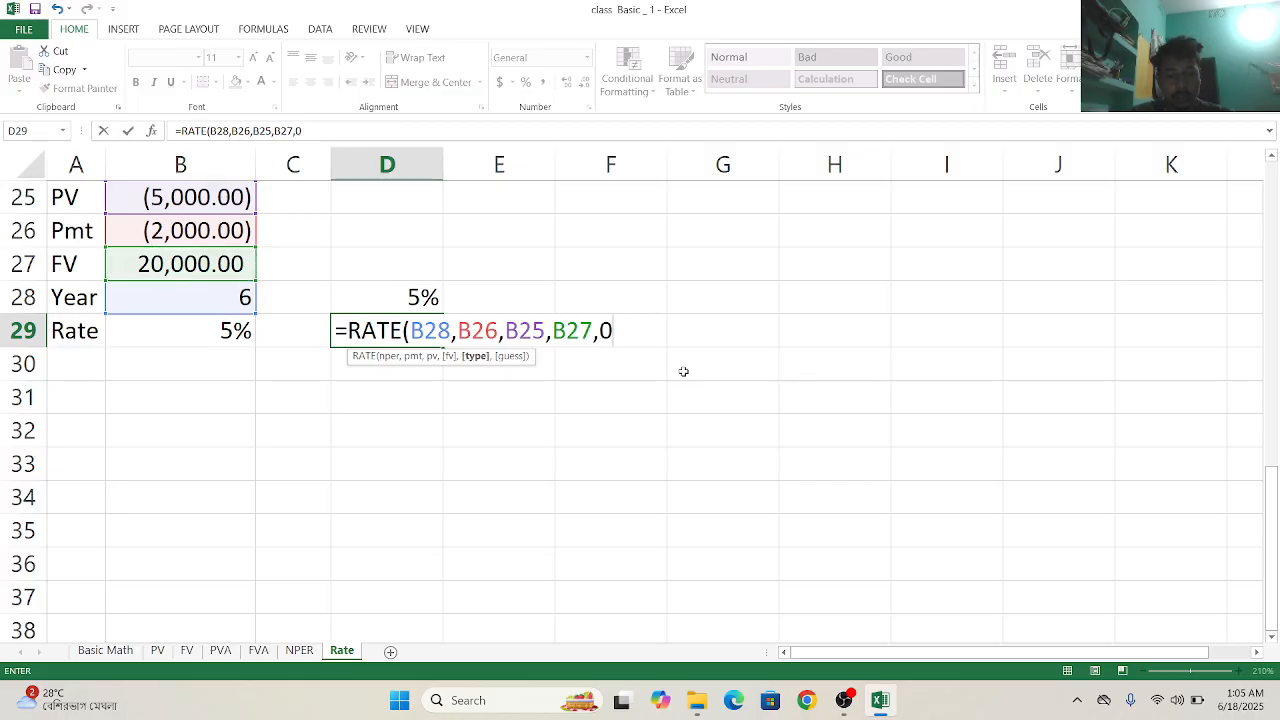
text())
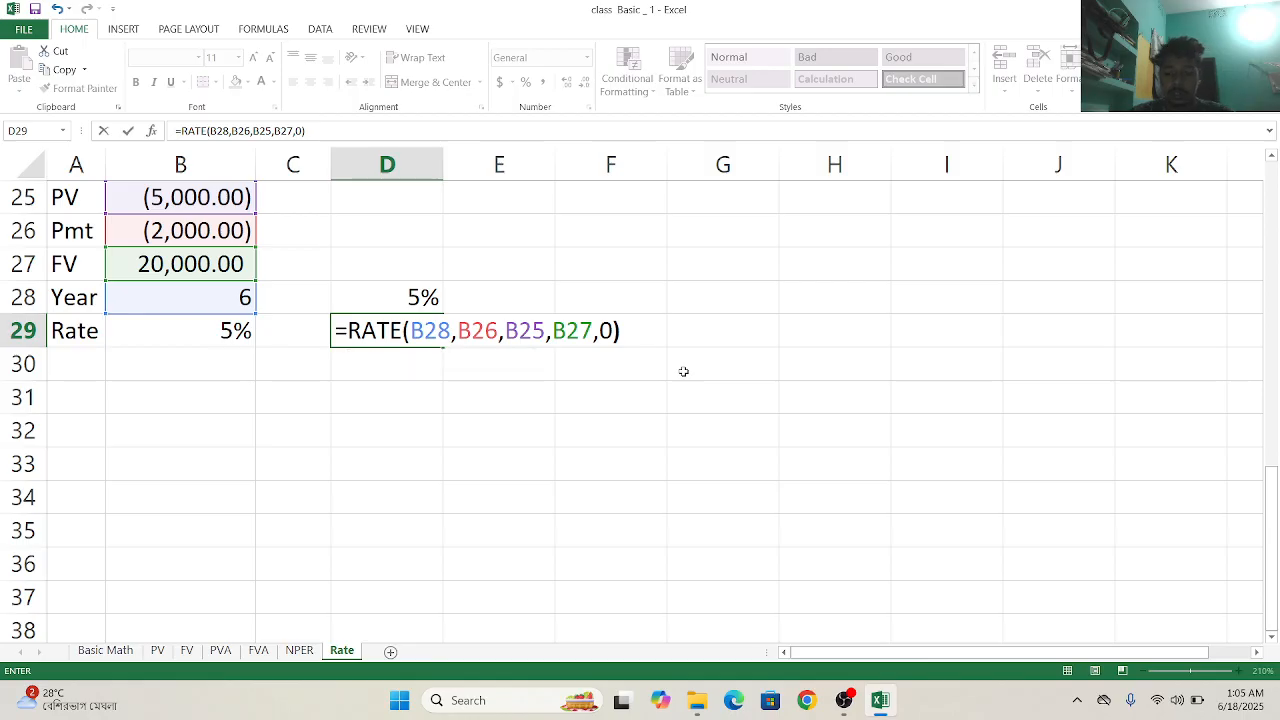
key(Return)
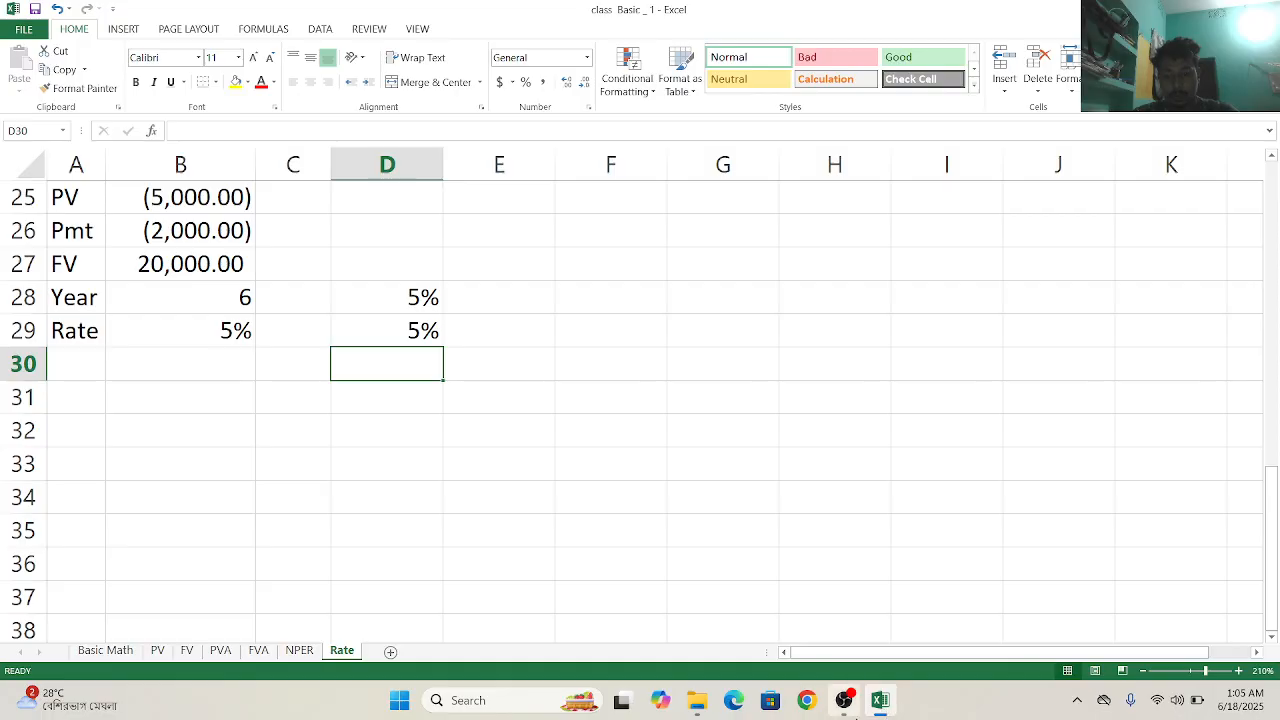
click(853, 712)
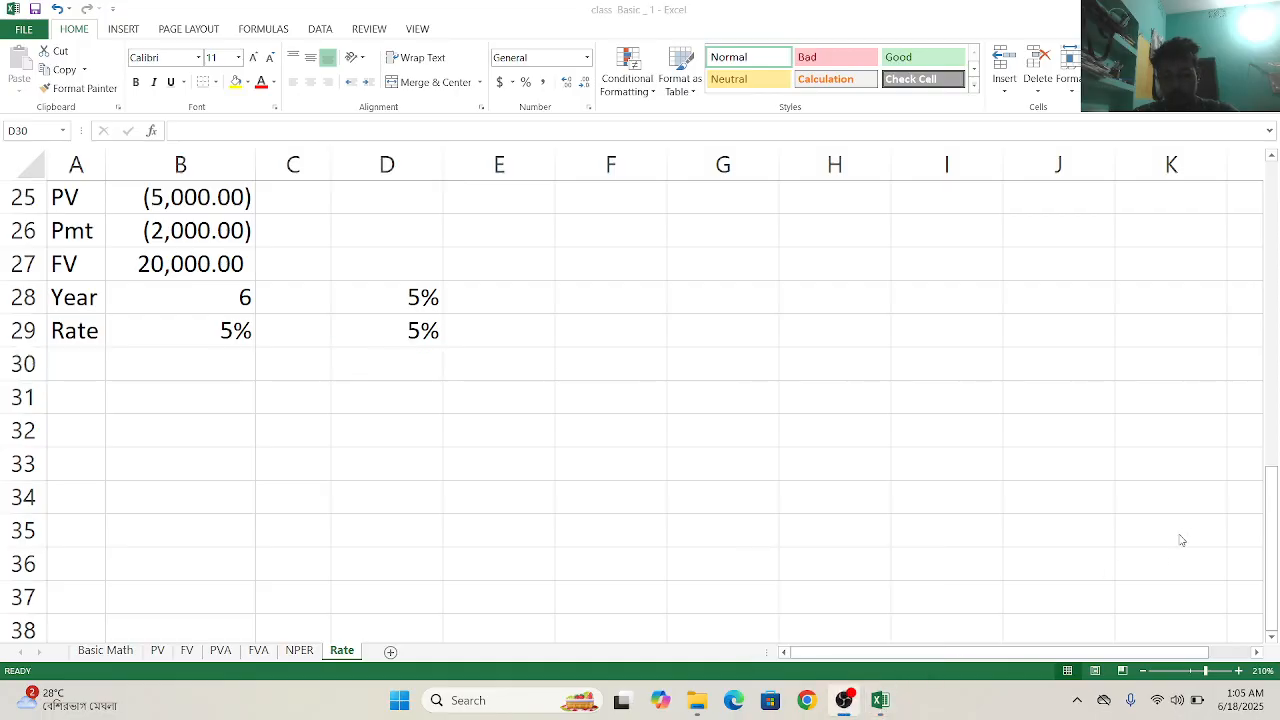